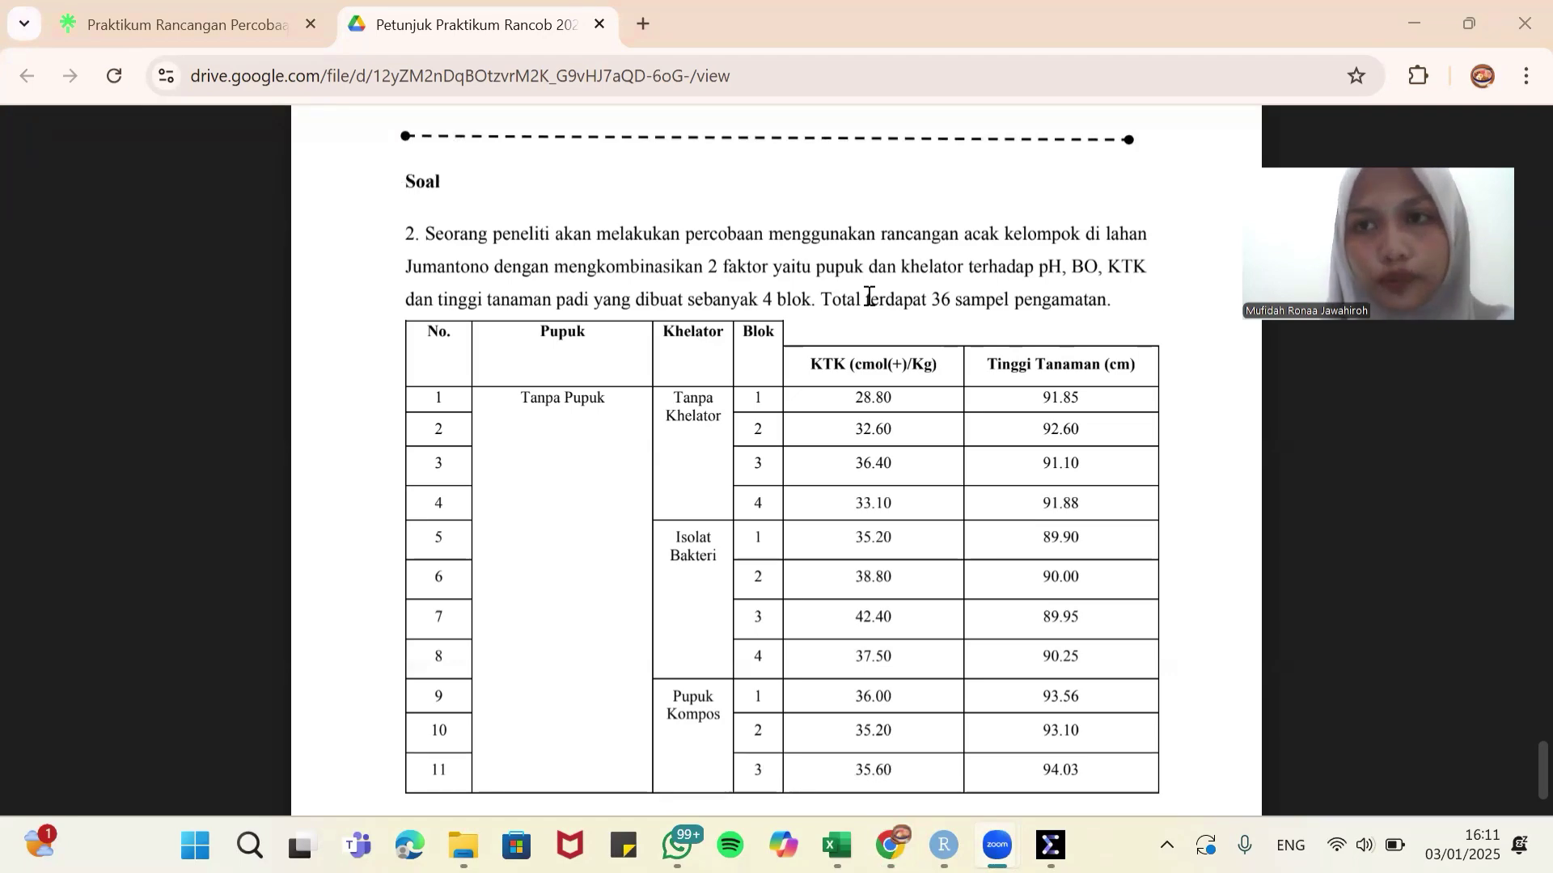
Step: Read the exercise's data table and questions a and b in the PDF, and check the matching data sheet in Excel
scroll(865, 382, "down", 15)
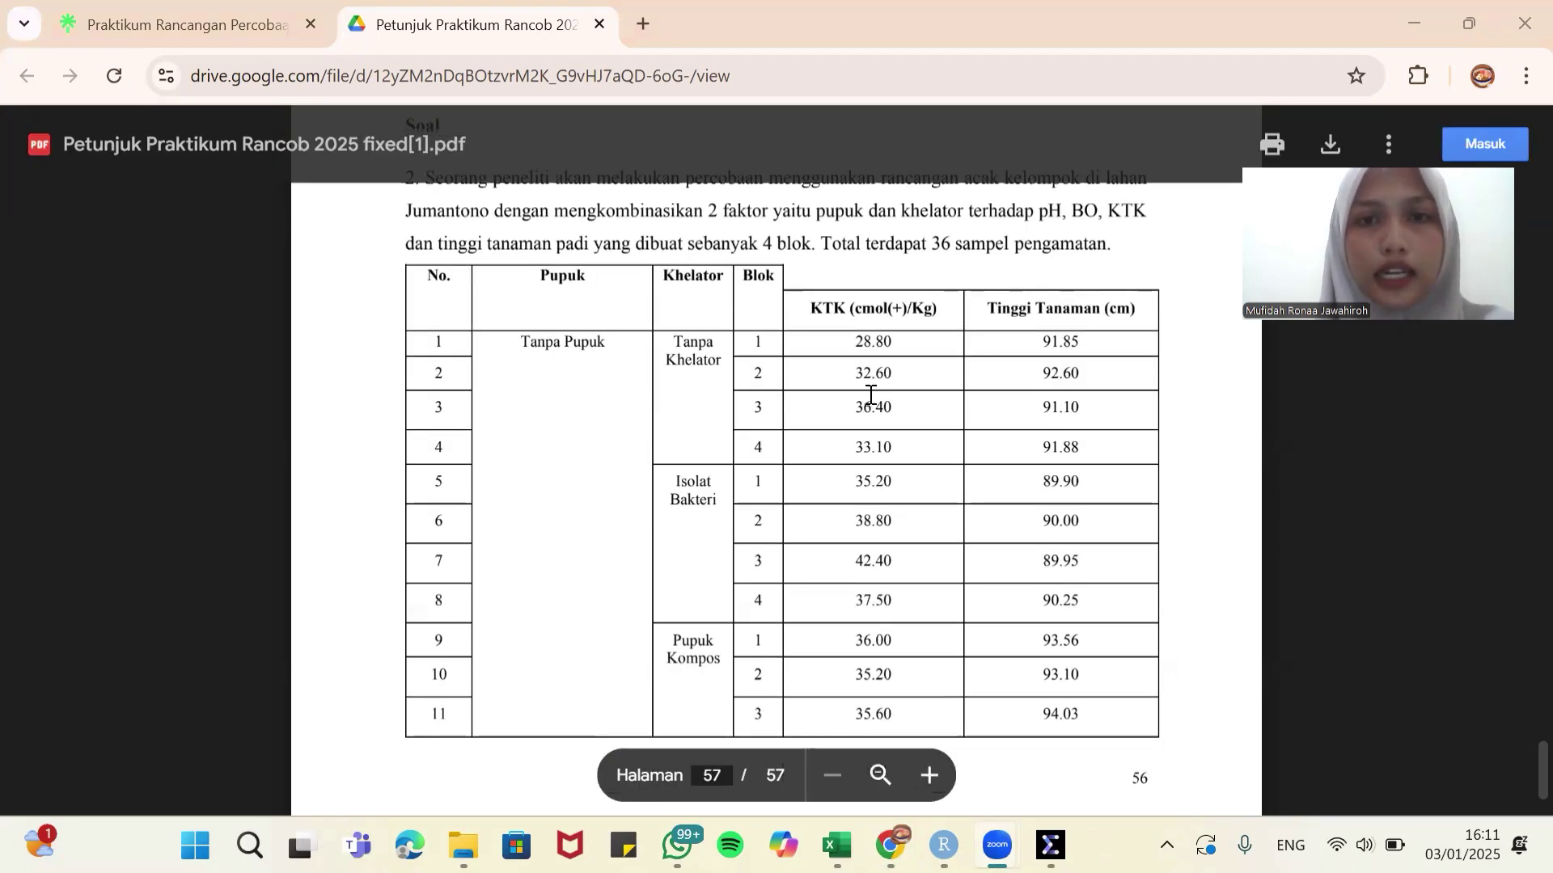
scroll(872, 388, "down", 2)
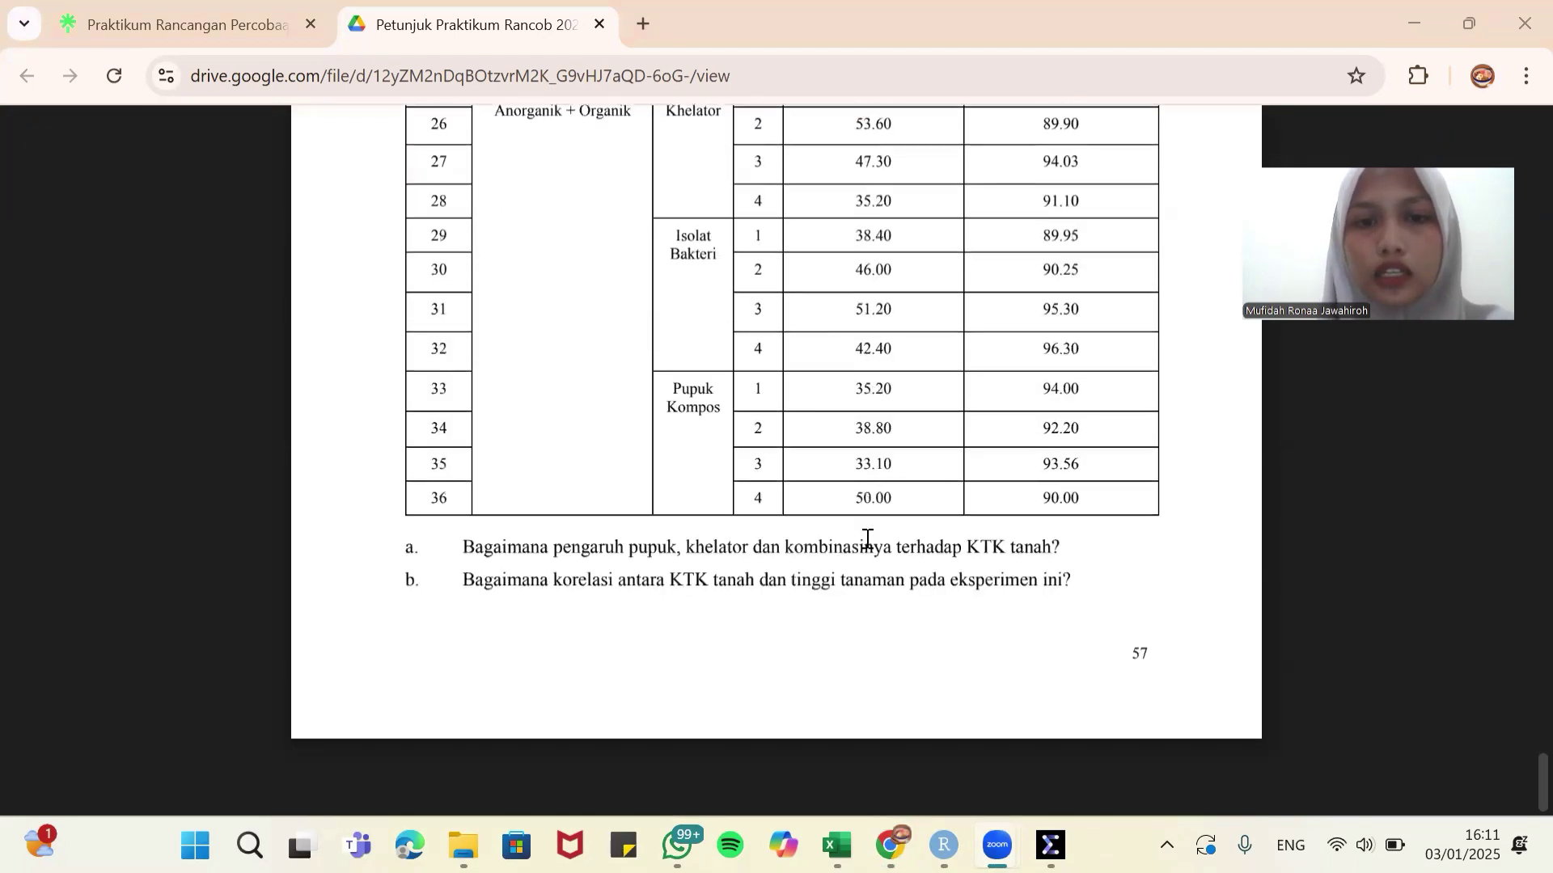
key("alt+Tab")
scroll(515, 404, "down", 6)
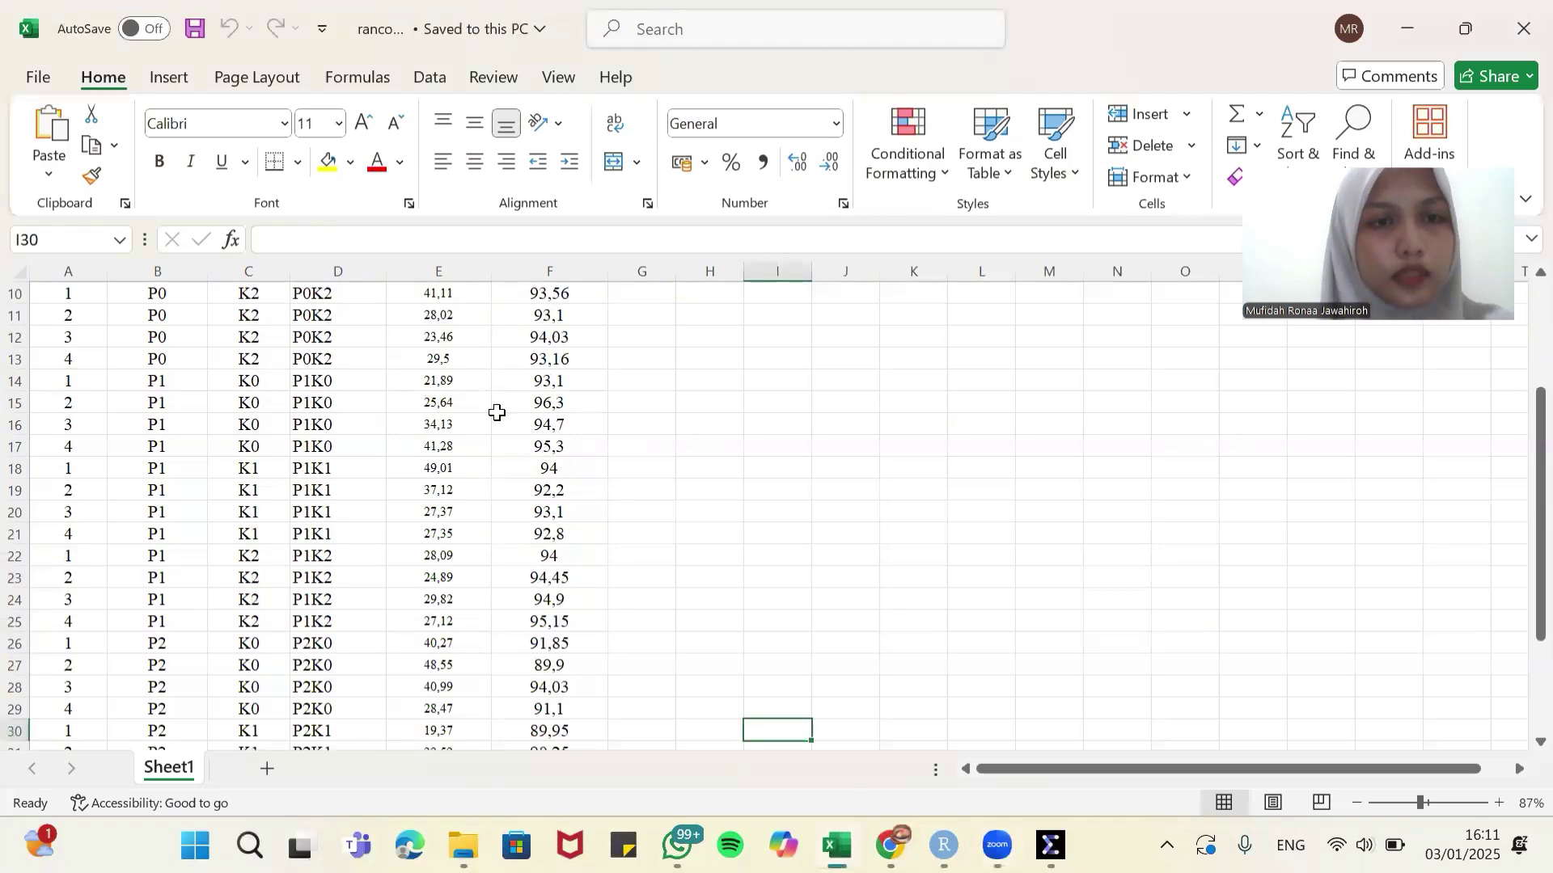
scroll(516, 409, "up", 6)
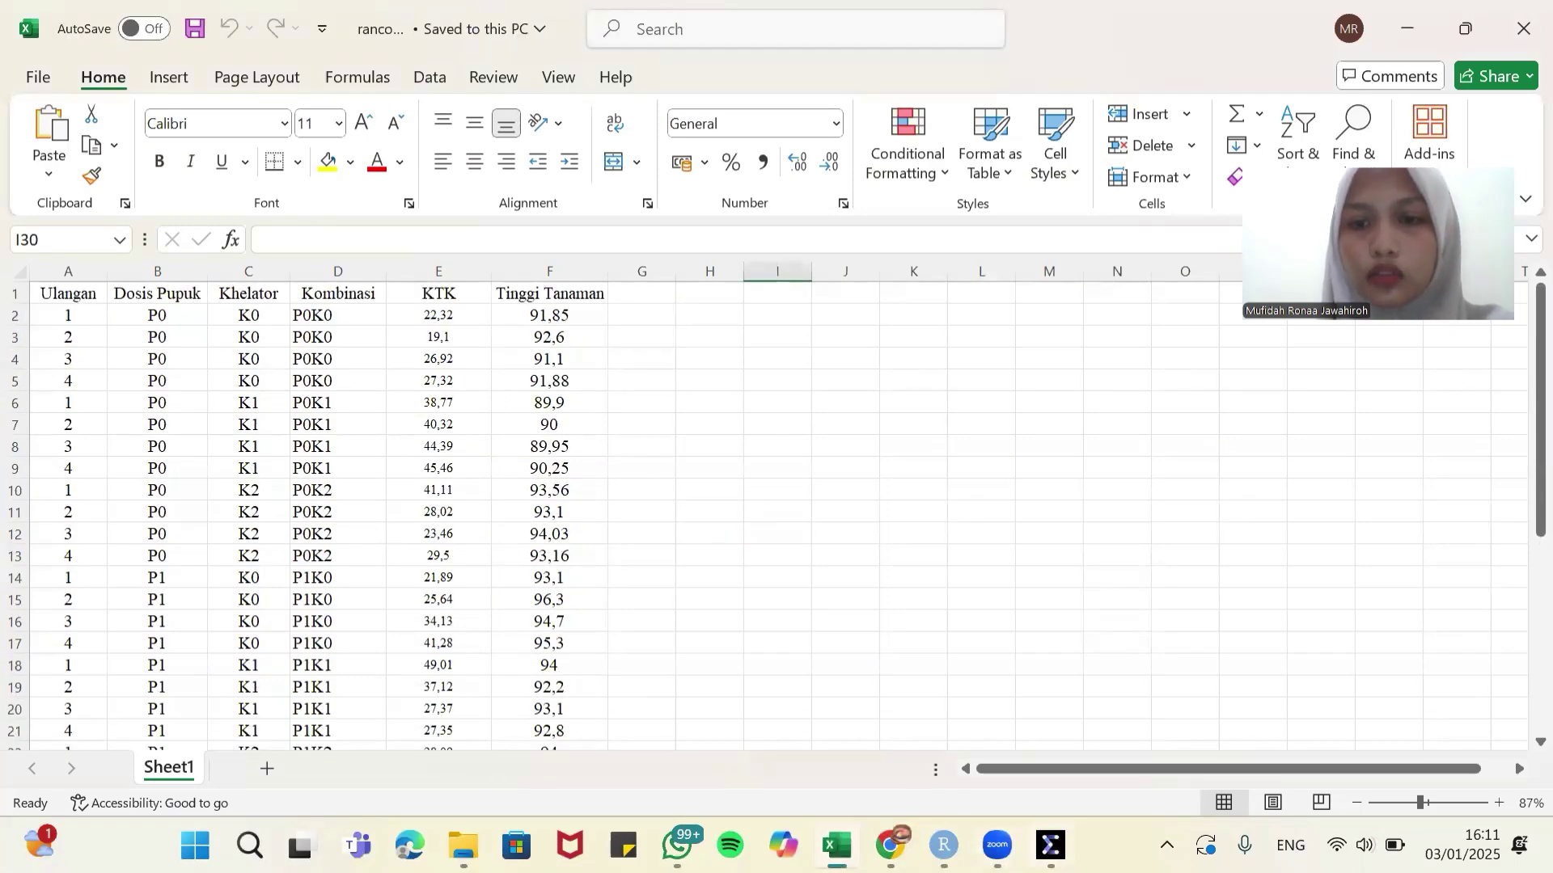
Step: Switch to SPSS Statistics and import the Excel file rancob fix.xlsx from the Rancob folder
key("alt+Tab")
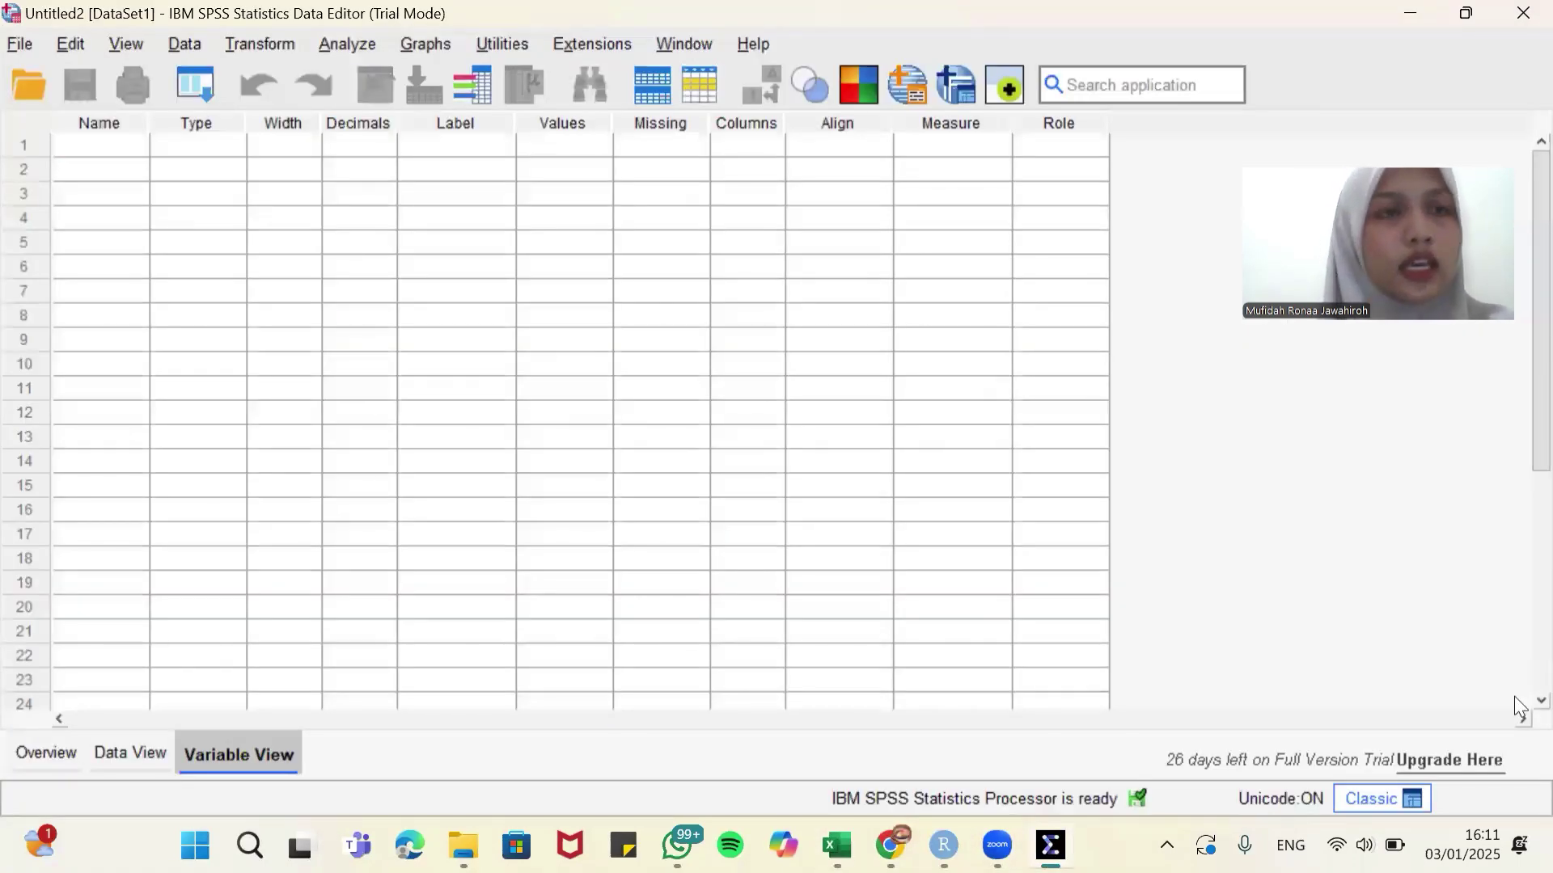
left_click(24, 93)
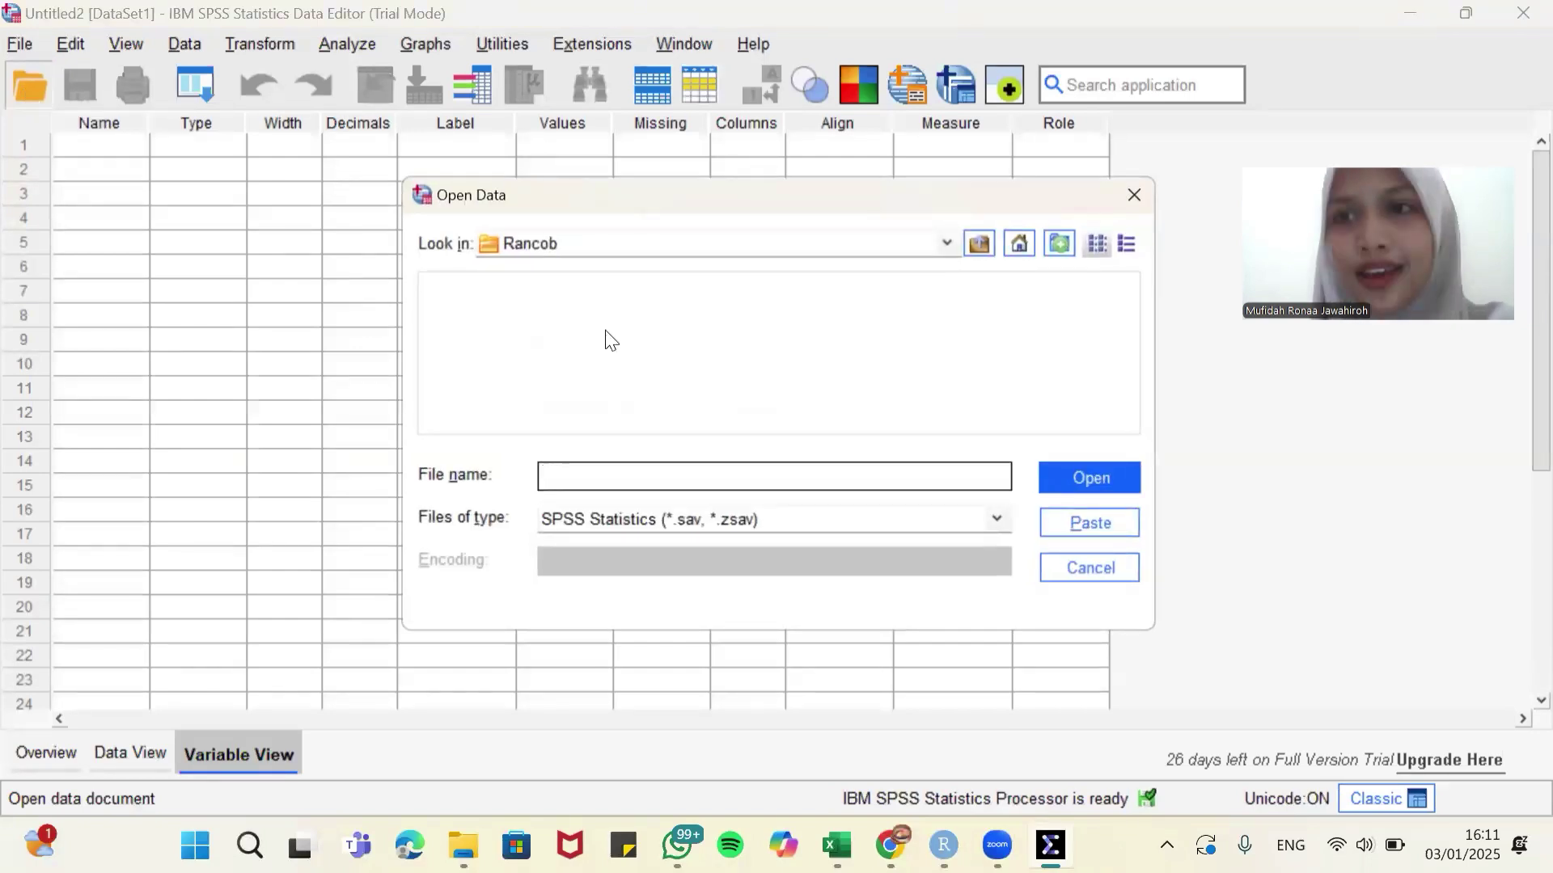
left_click(811, 527)
left_click(639, 571)
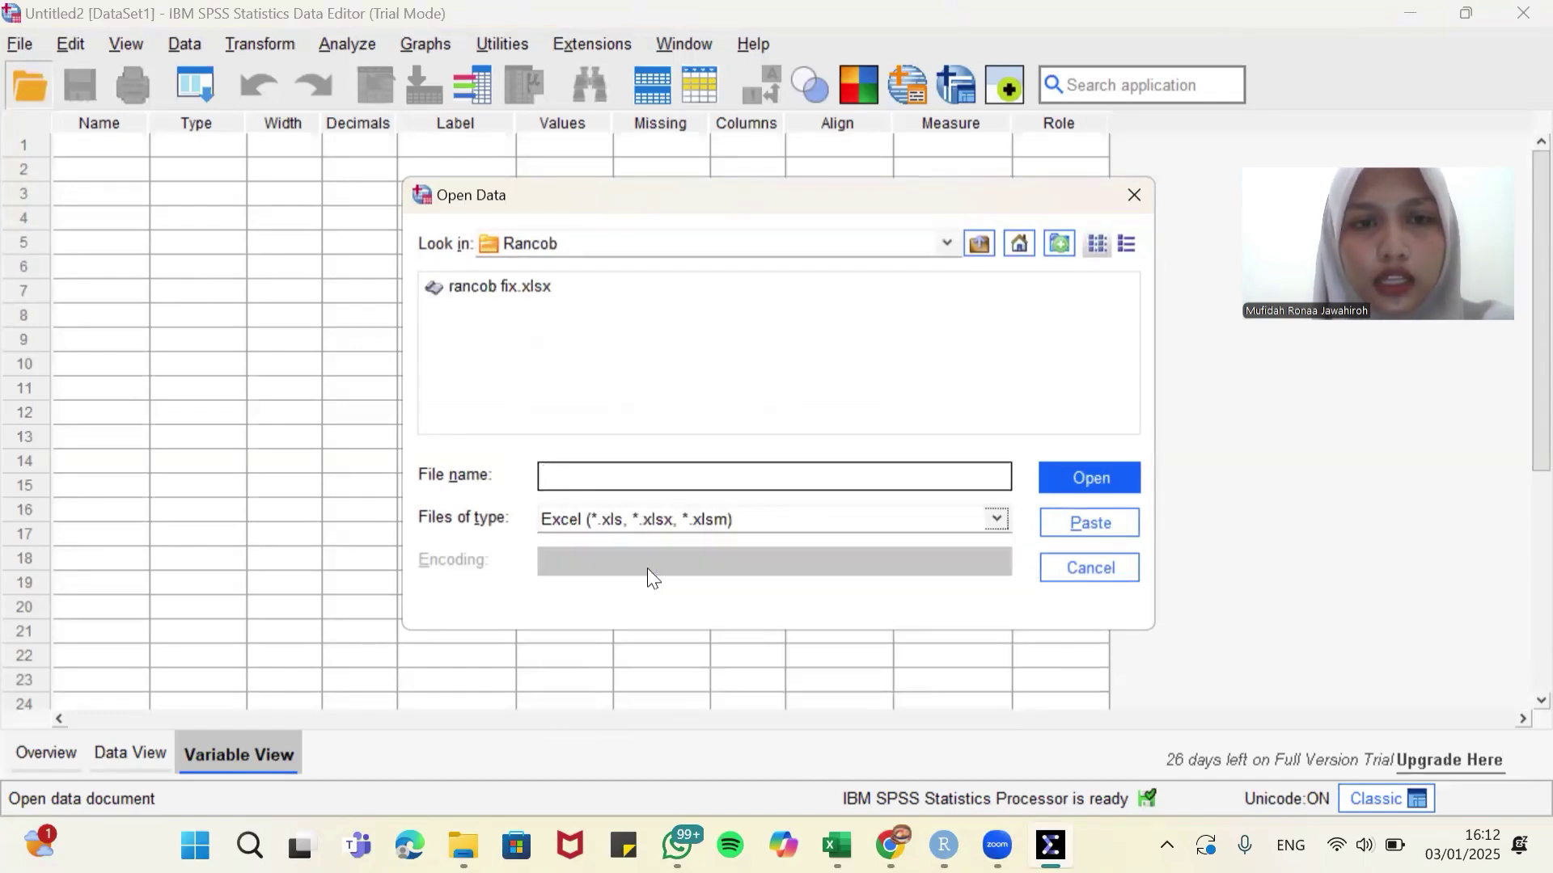
left_click(473, 296)
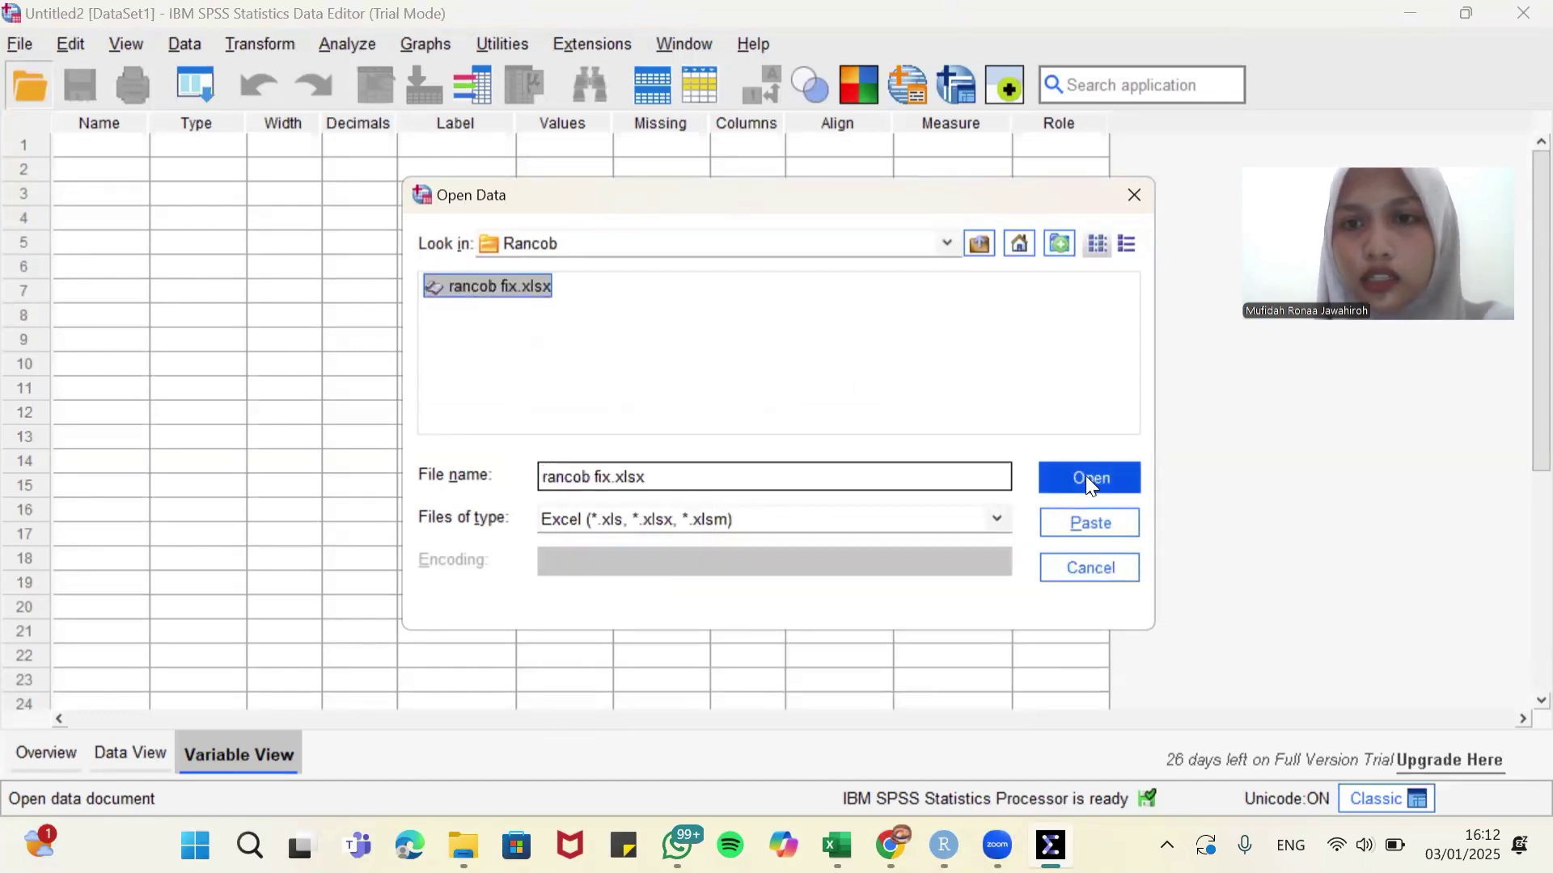
left_click(1085, 476)
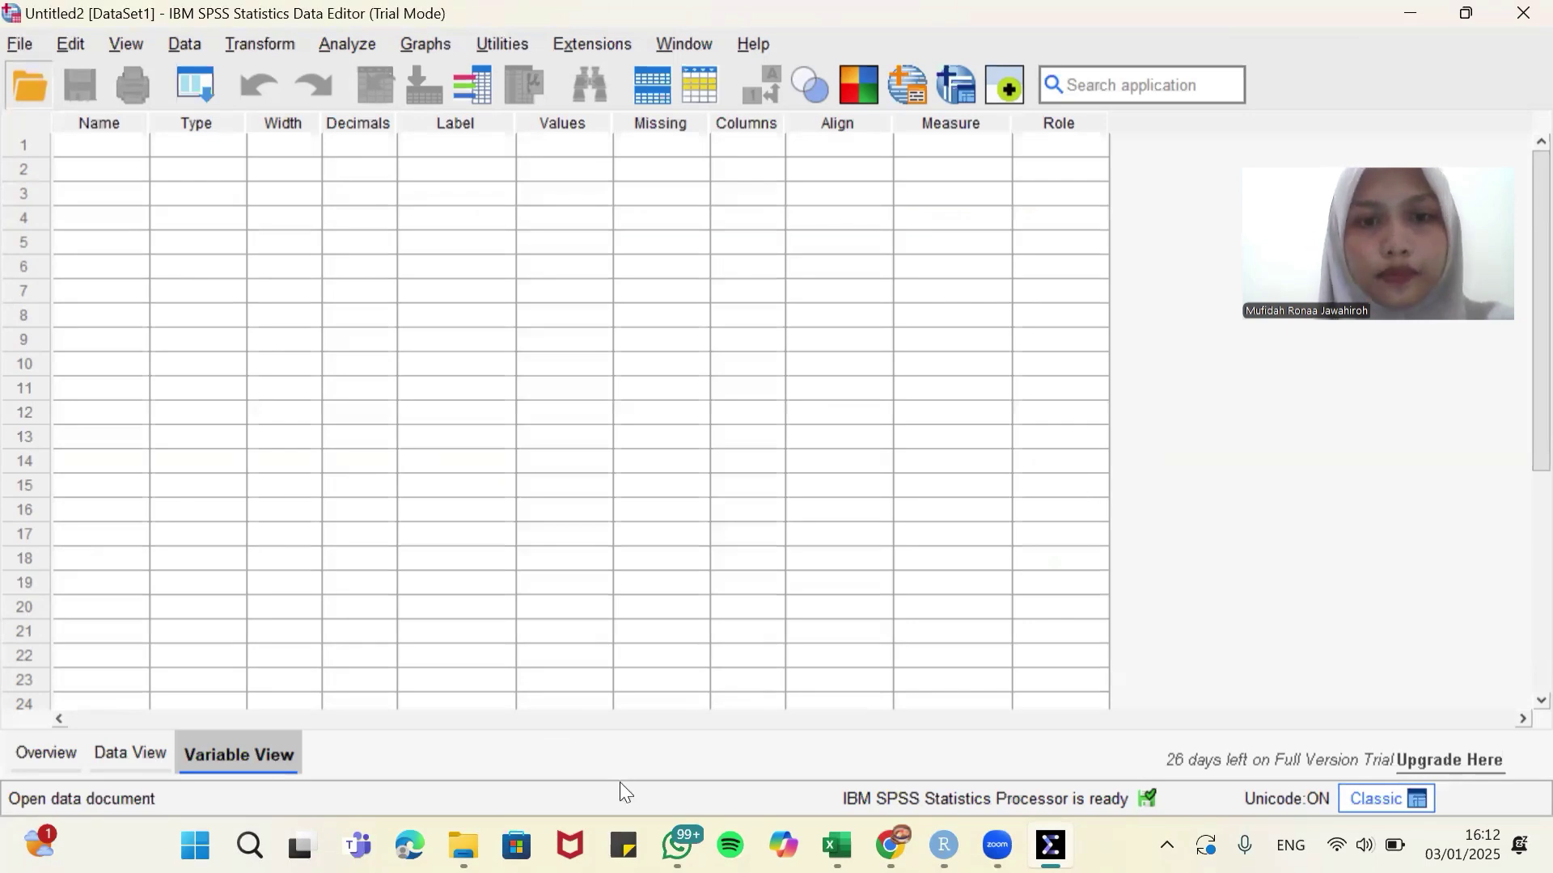
left_click(629, 749)
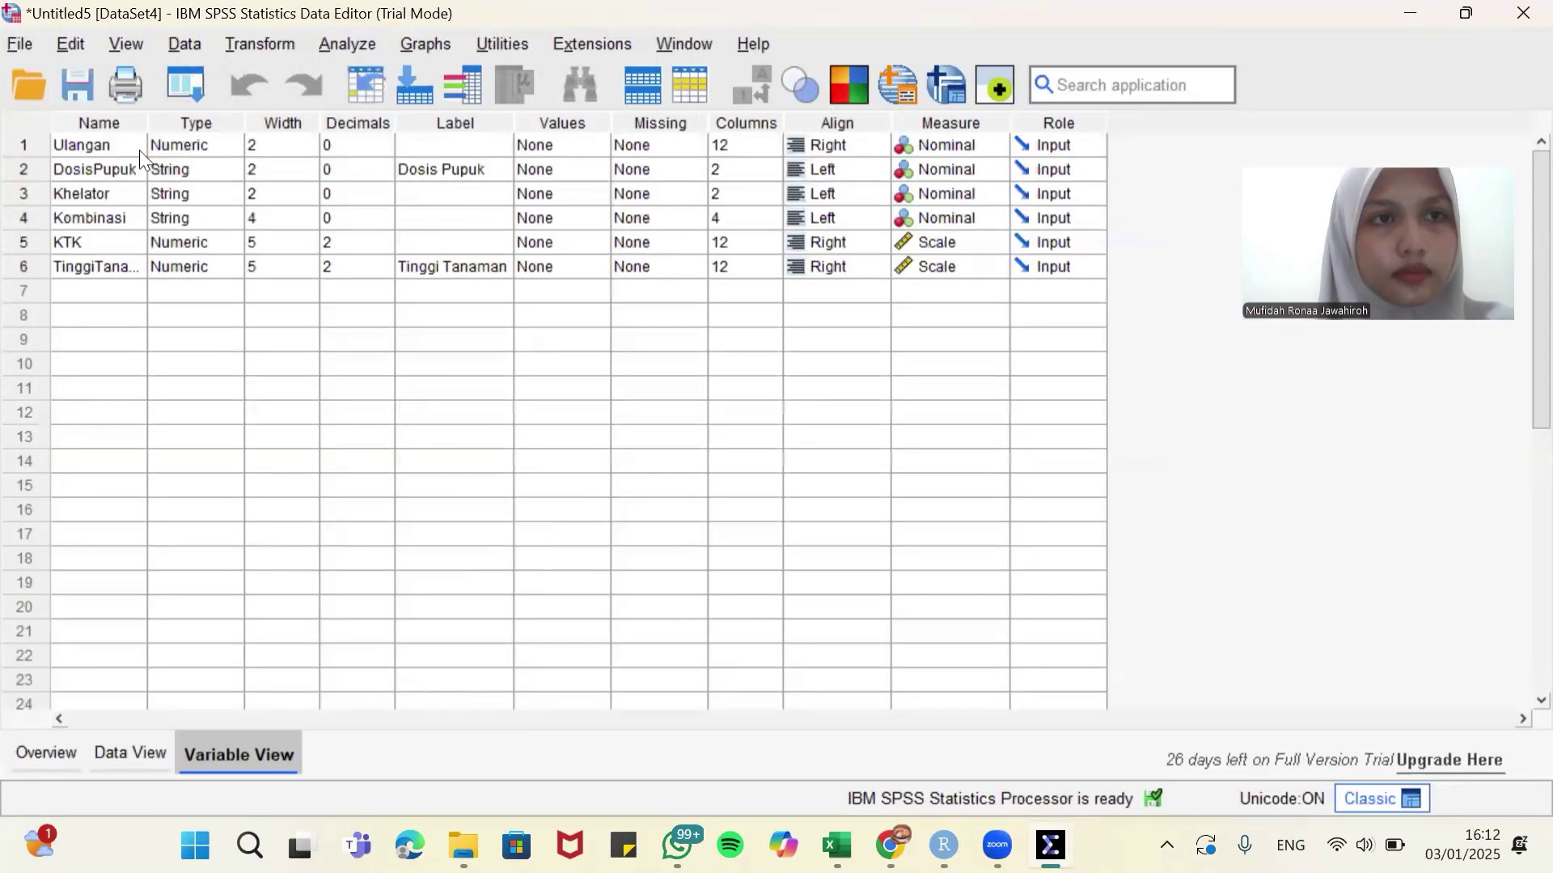
Step: Widen the DosisPupuk, Khelator and Kombinasi columns in the data view so their full names fit
left_click(122, 755)
left_click_drag(191, 172, 498, 166)
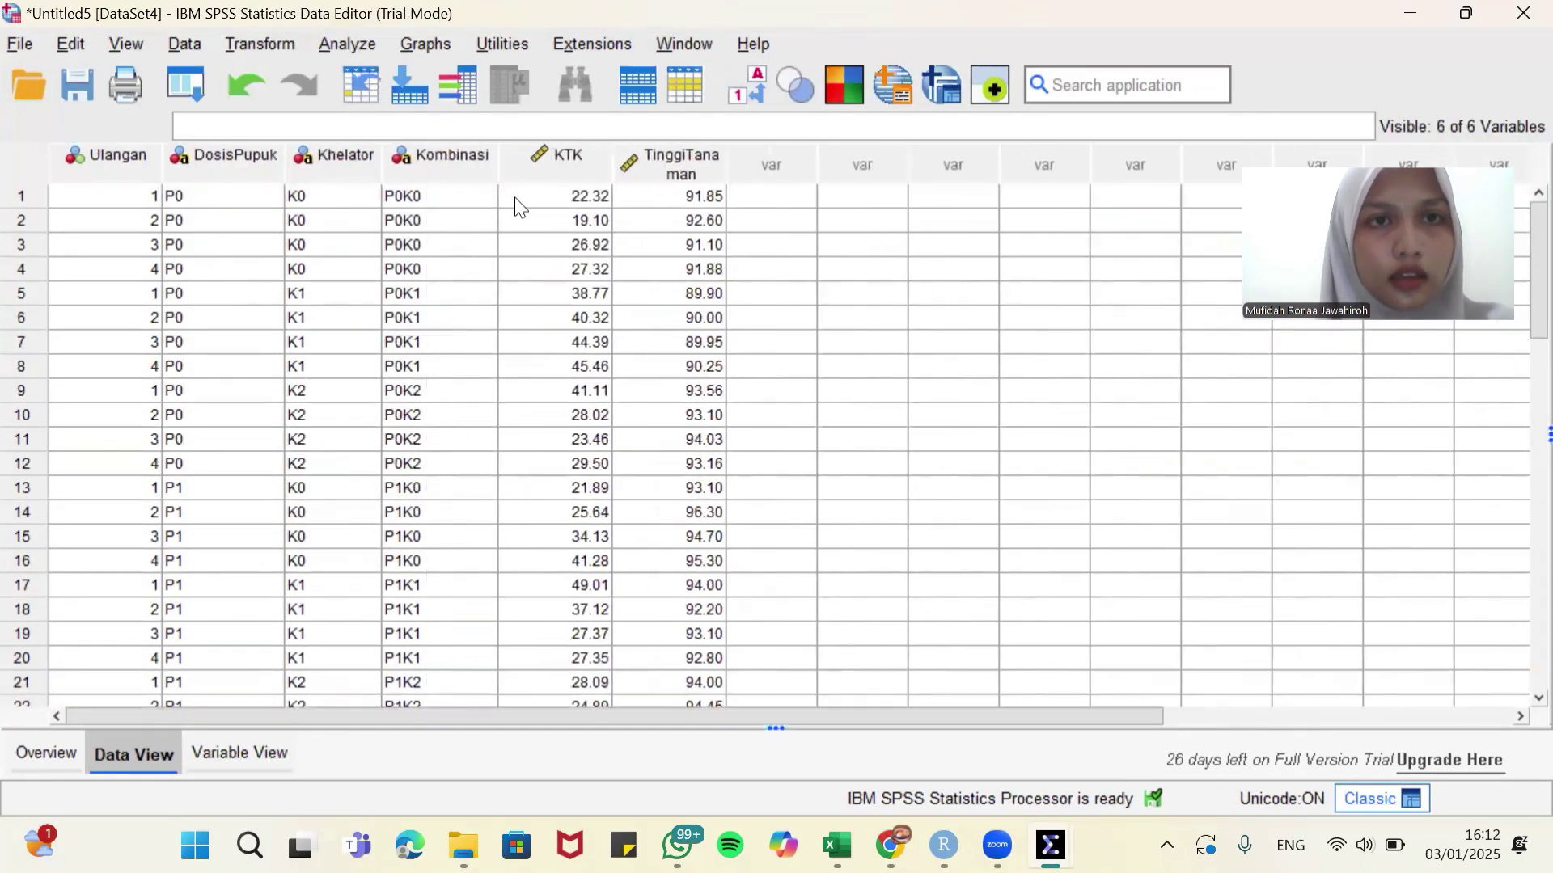
Step: Change the variable type of Ulangan to String in the variable definitions
left_click(242, 754)
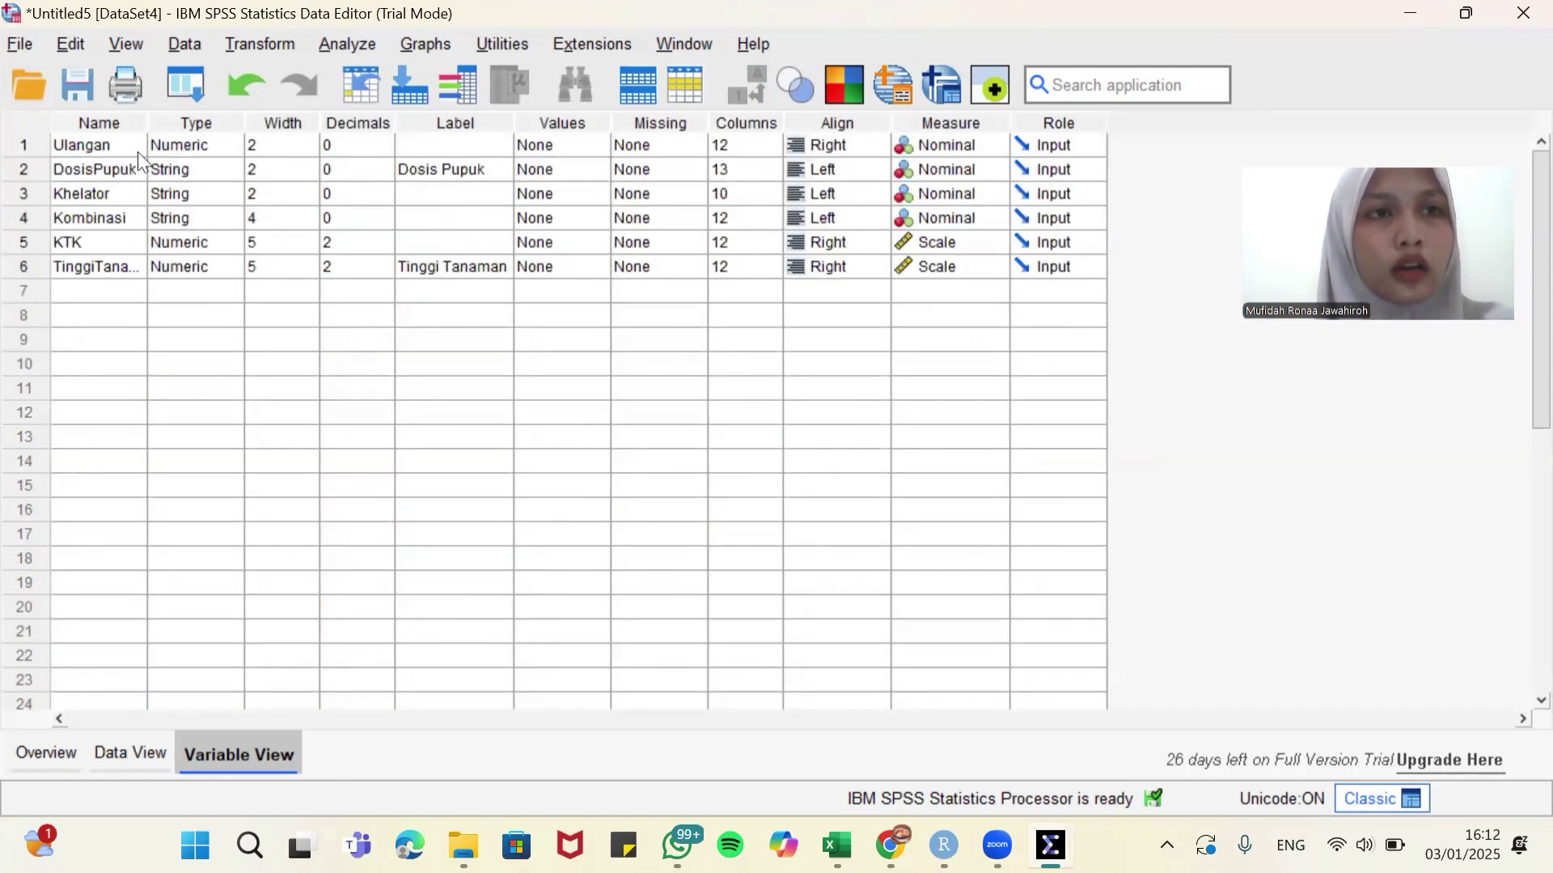
left_click(206, 152)
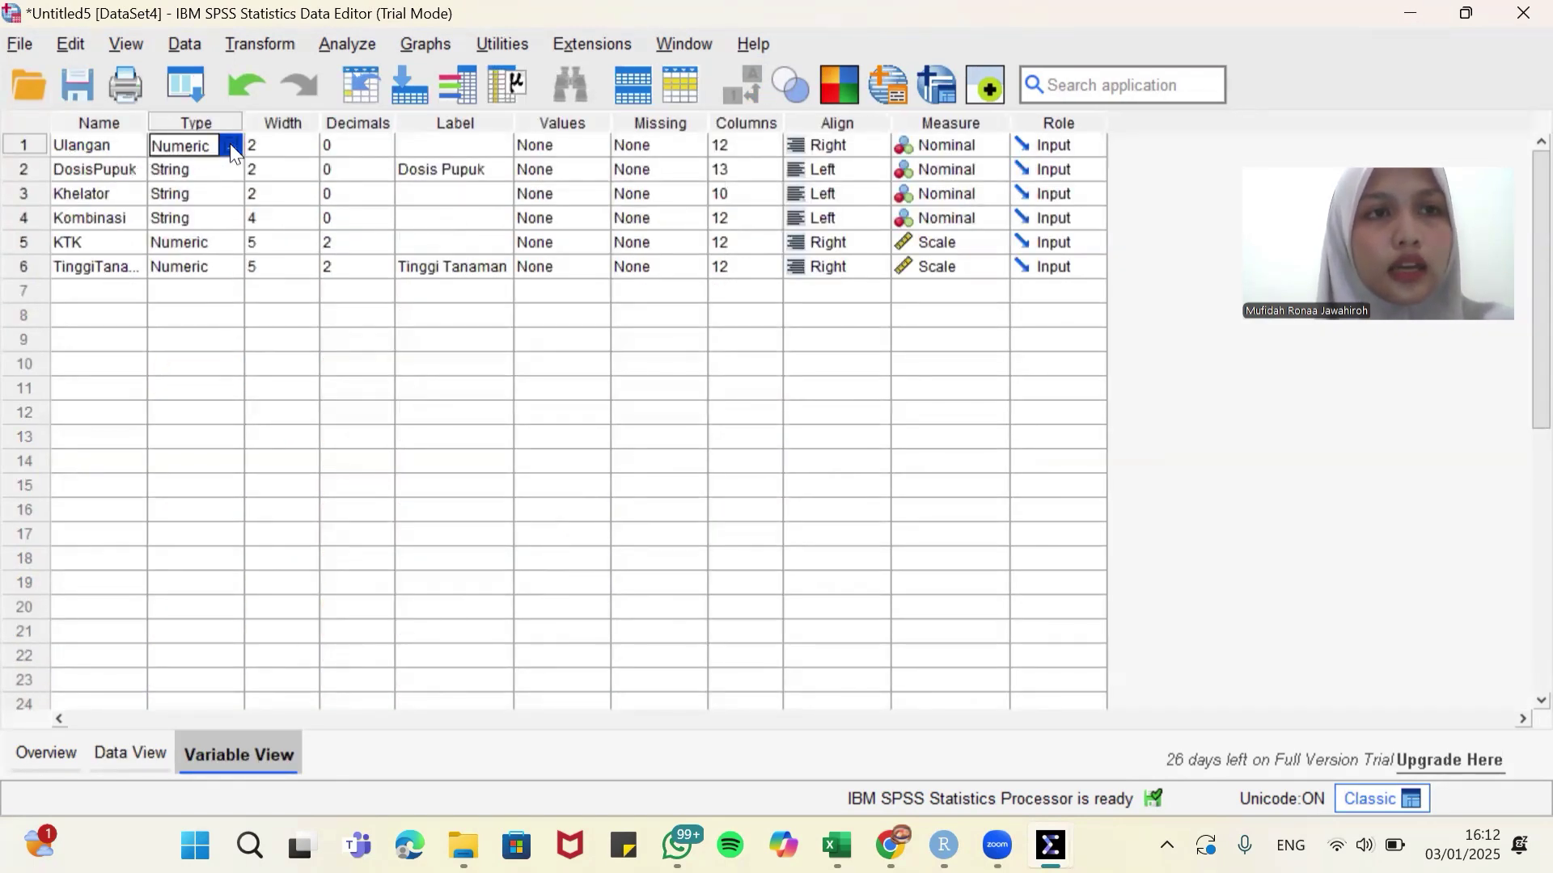
left_click(230, 145)
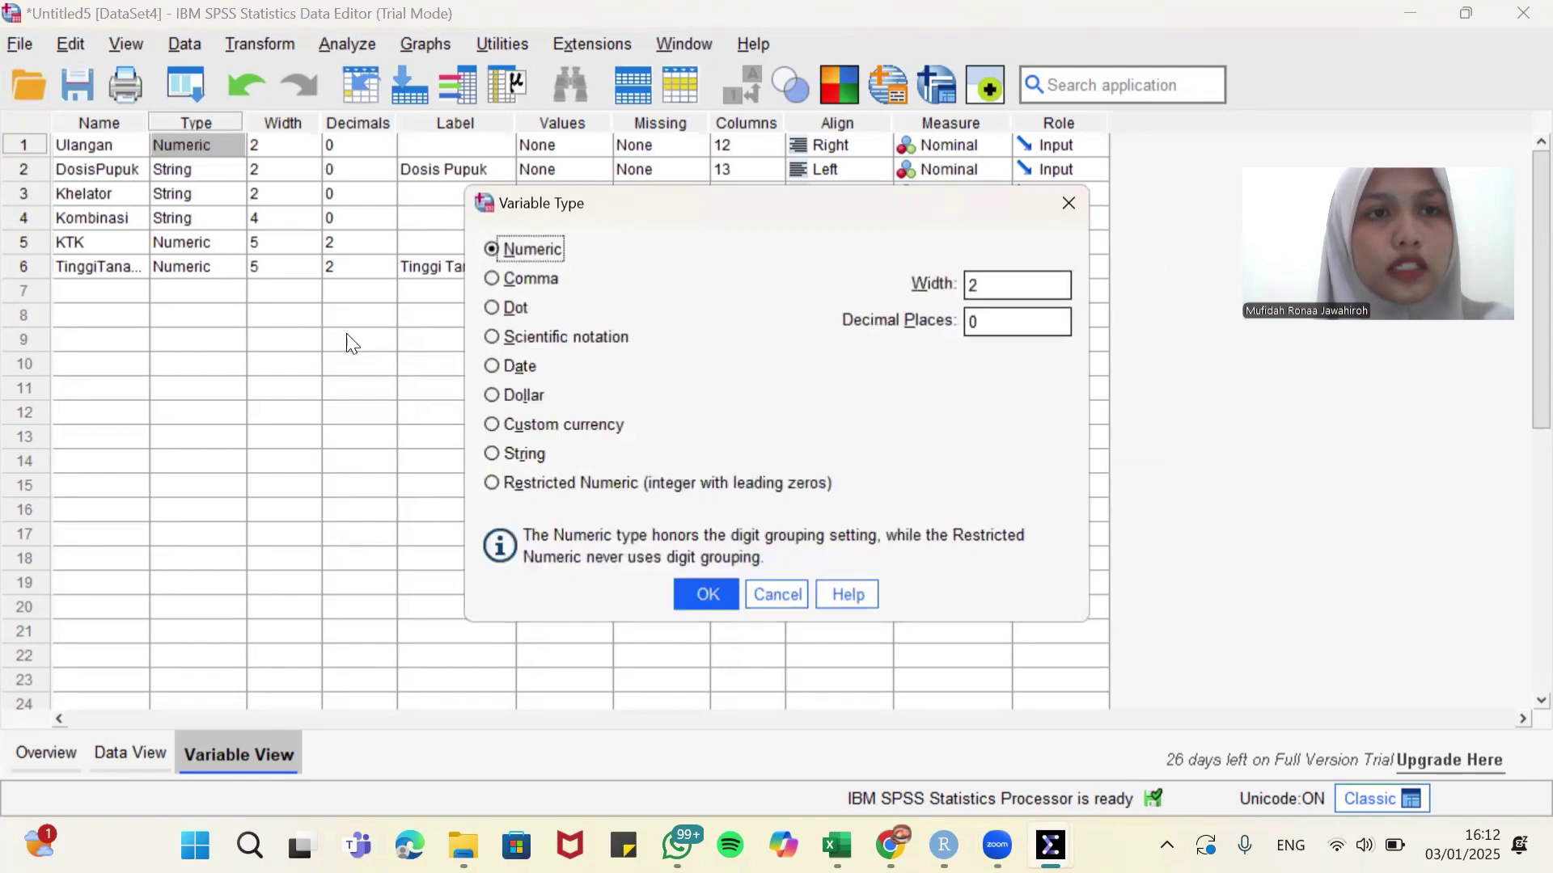
left_click(492, 454)
left_click(692, 595)
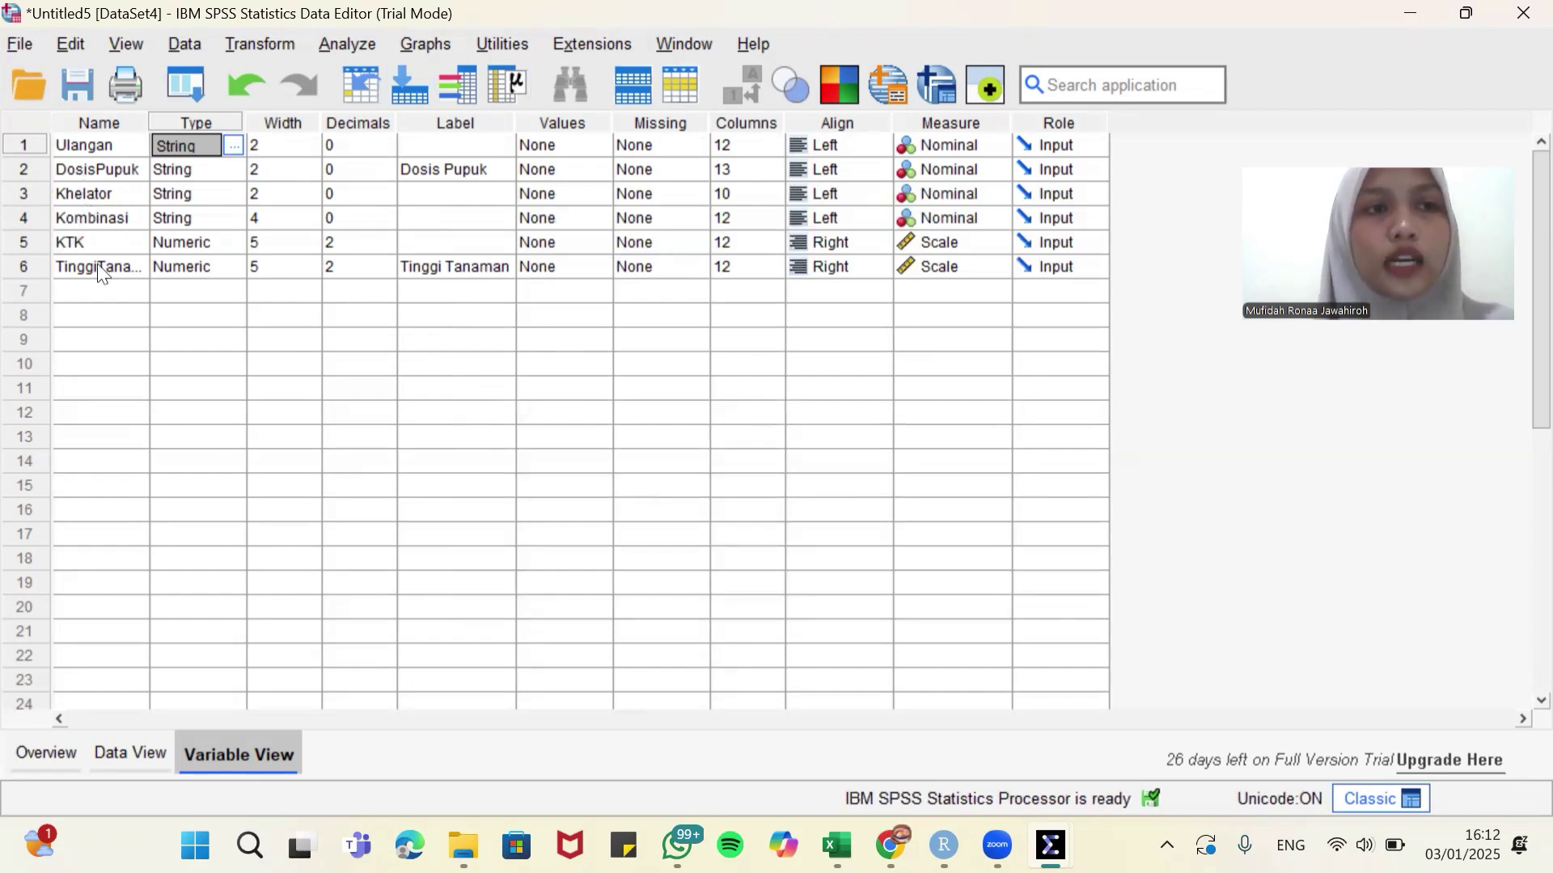
Step: Start a General Linear Model Univariate analysis with KTK as the dependent variable
left_click(359, 45)
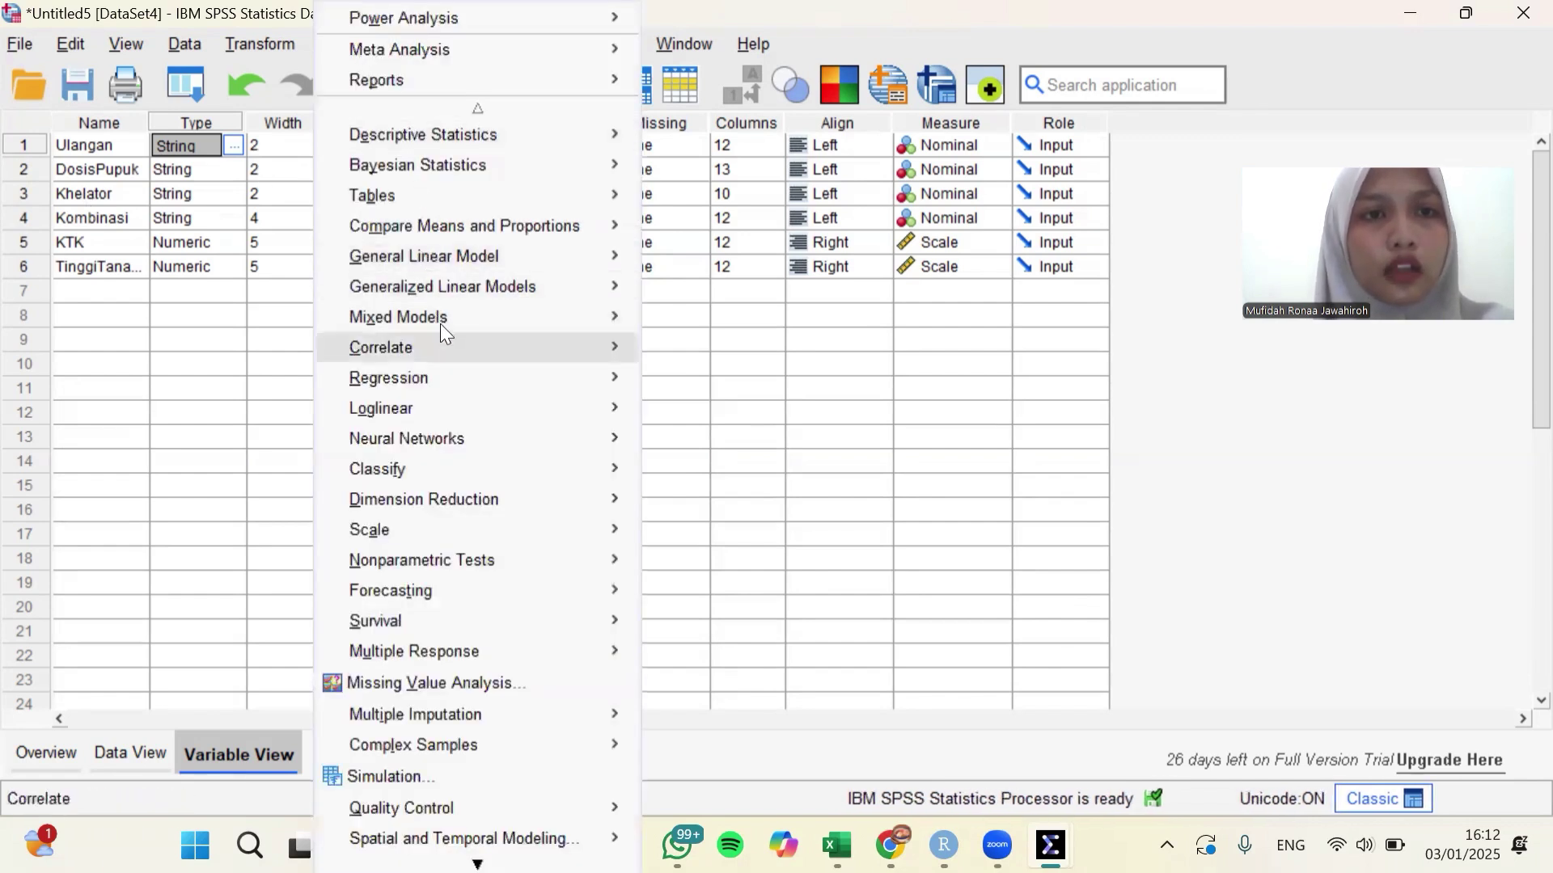
mouse_move(440, 267)
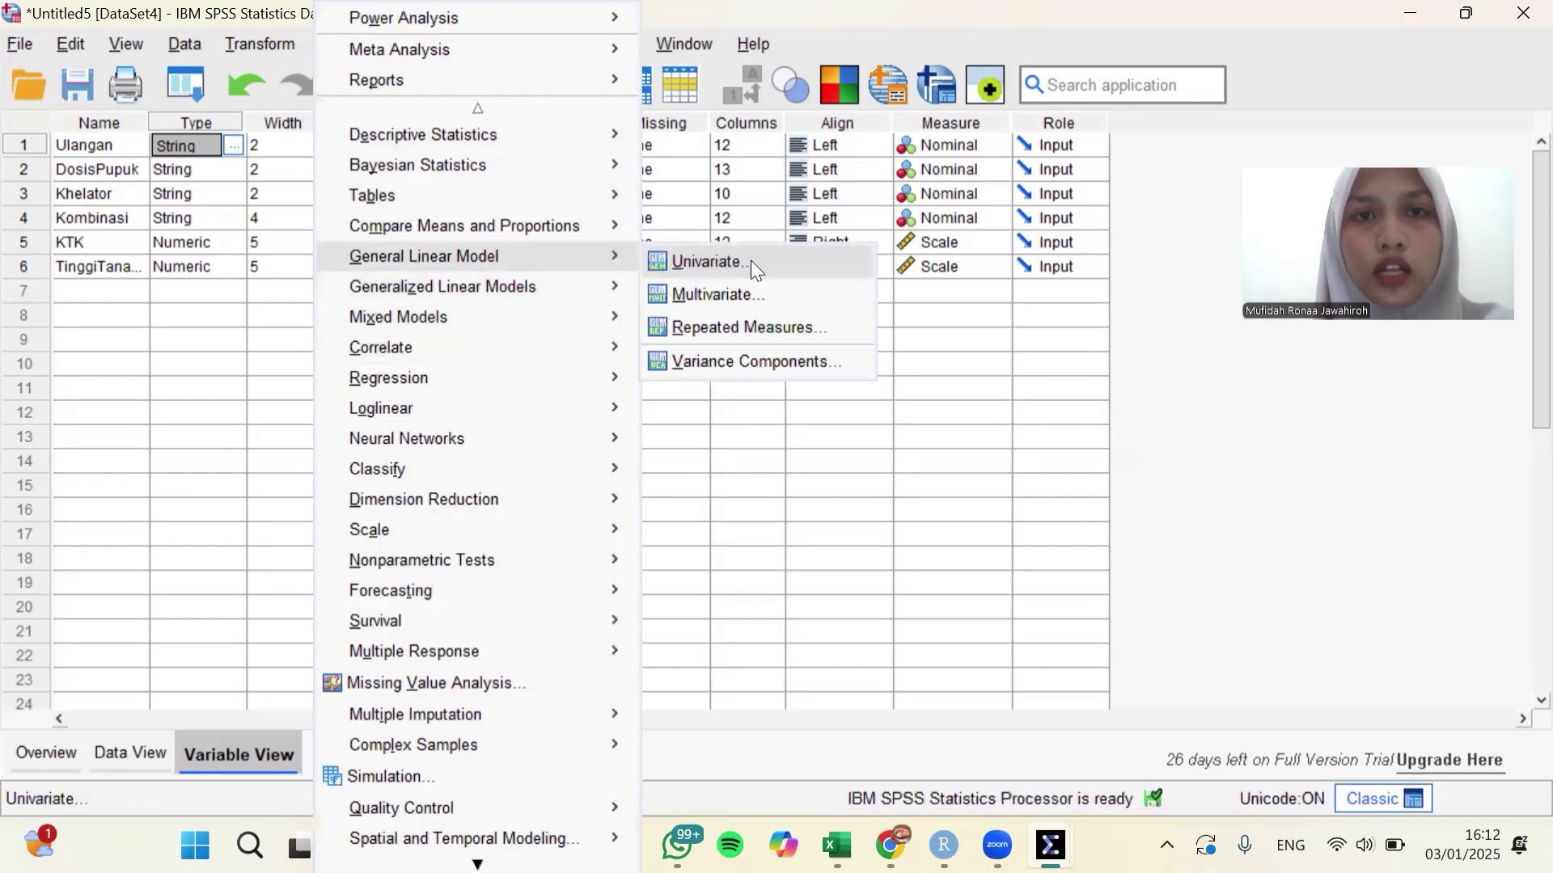
left_click(780, 261)
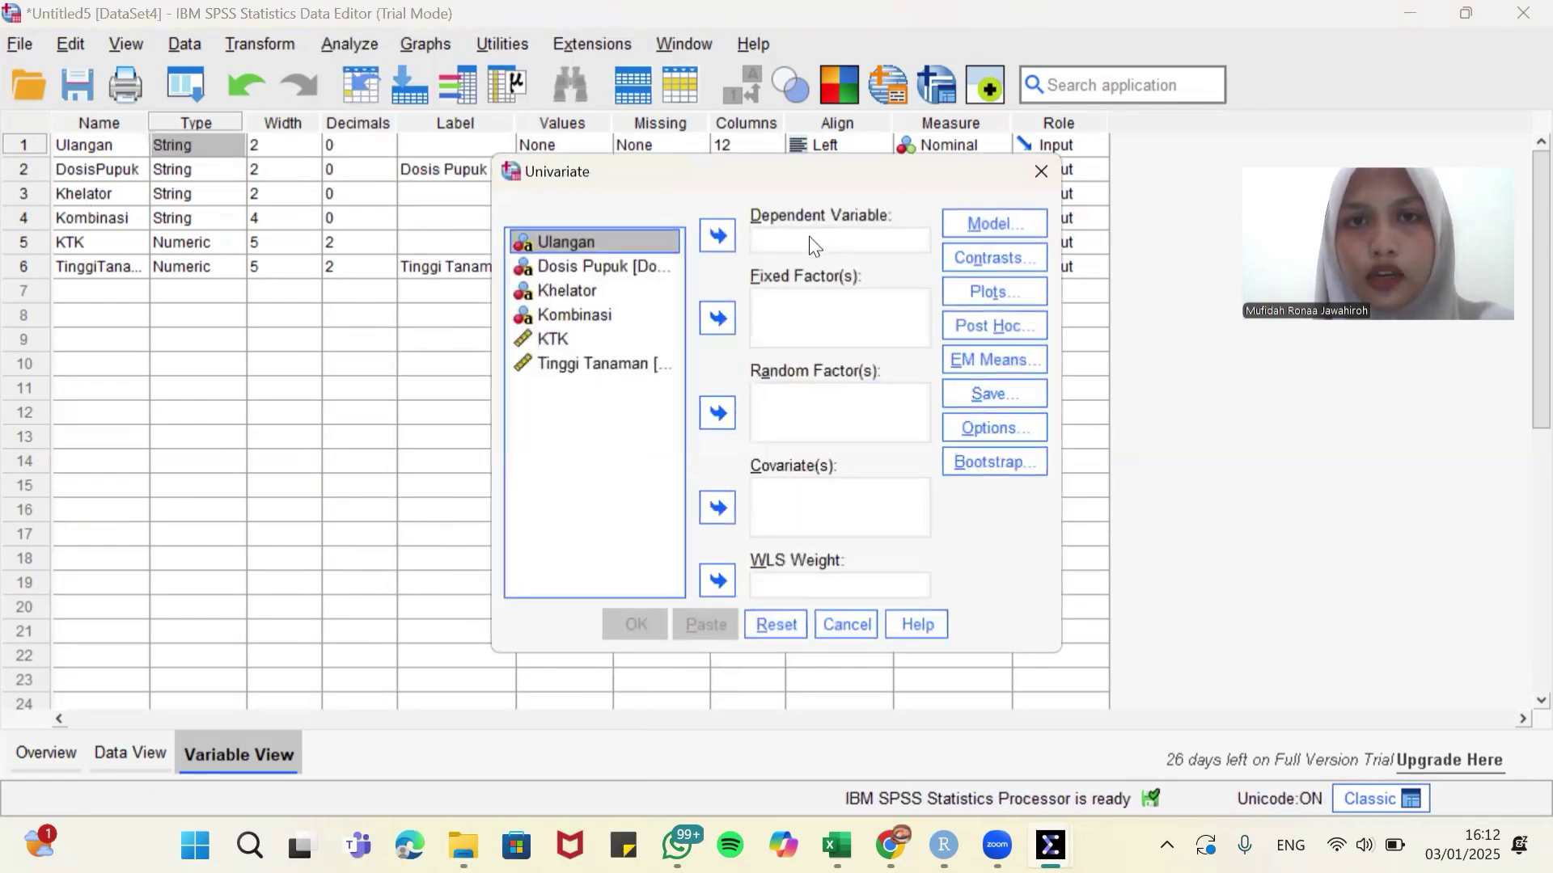
left_click(583, 338)
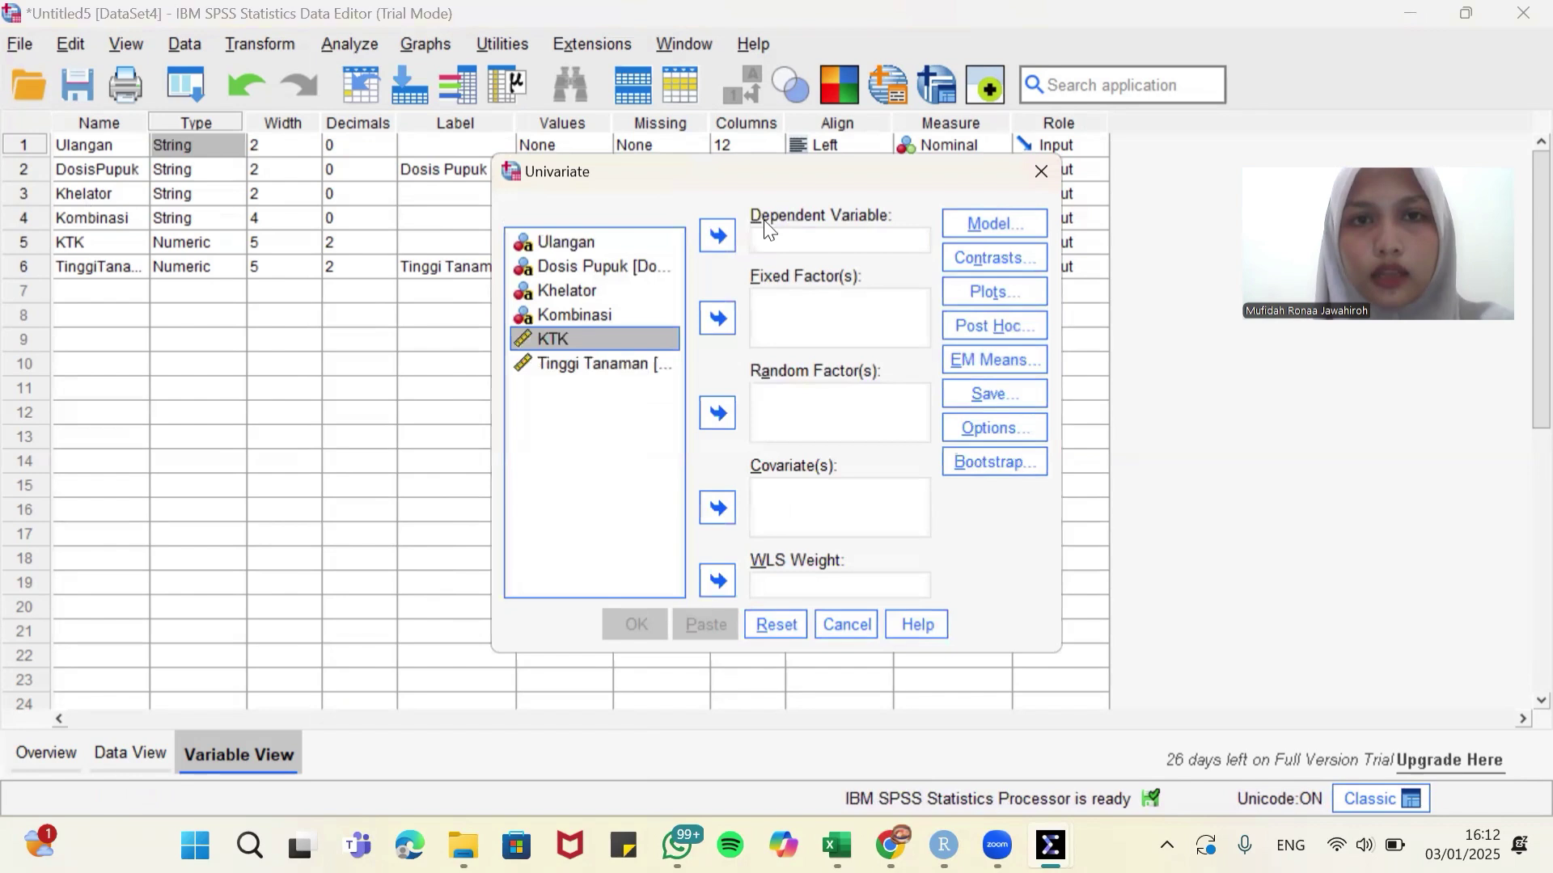
left_click(716, 237)
Step: Assign Ulangan, Dosis Pupuk and Khelator as the fixed factors of the univariate analysis
left_click(776, 309)
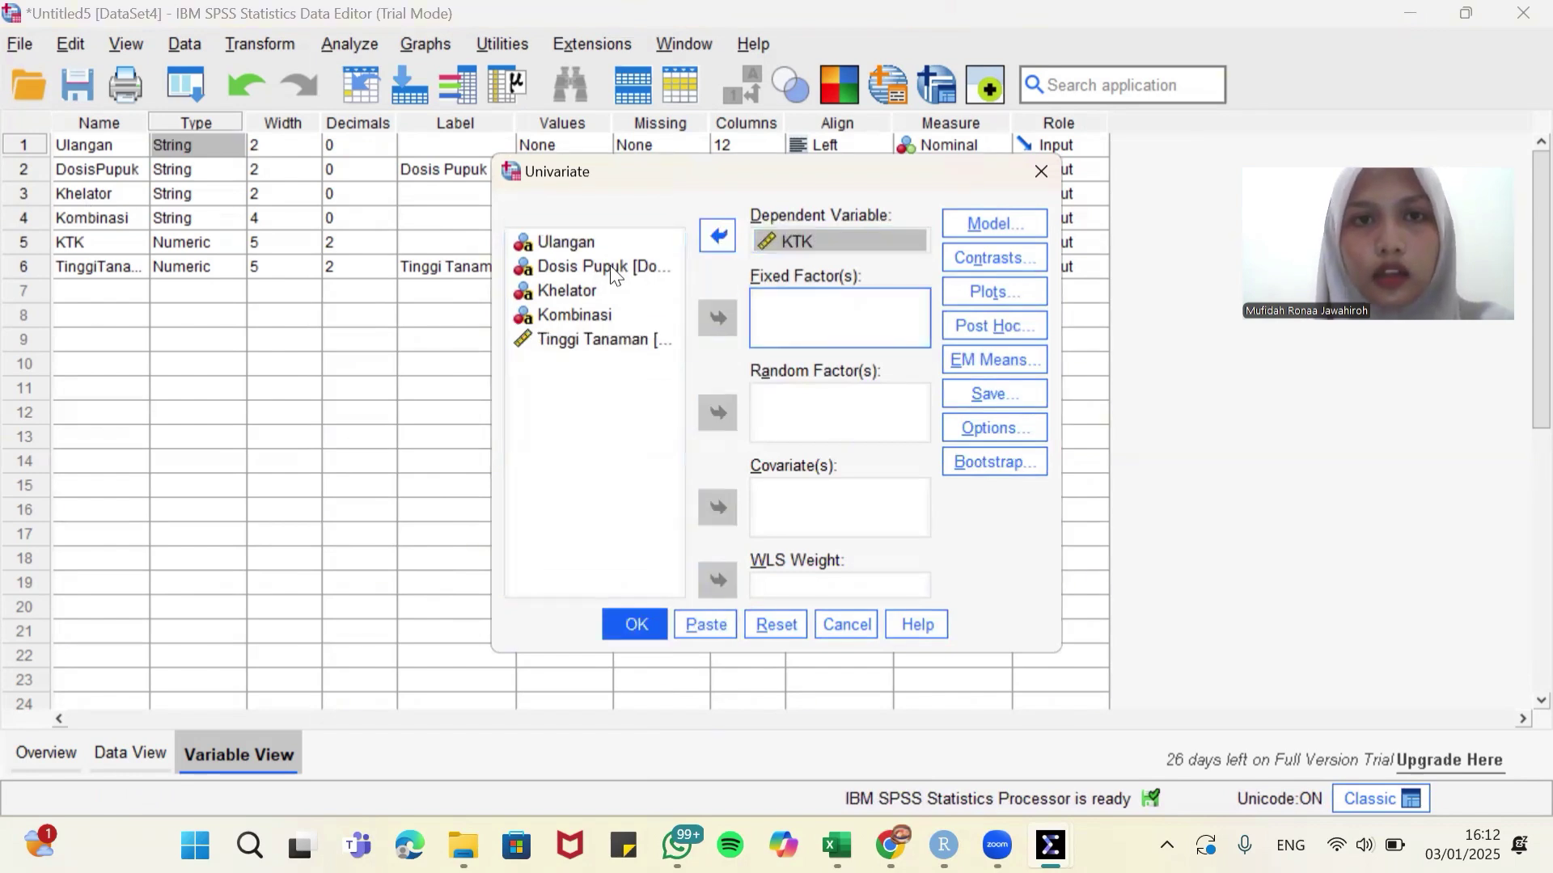
left_click(566, 241)
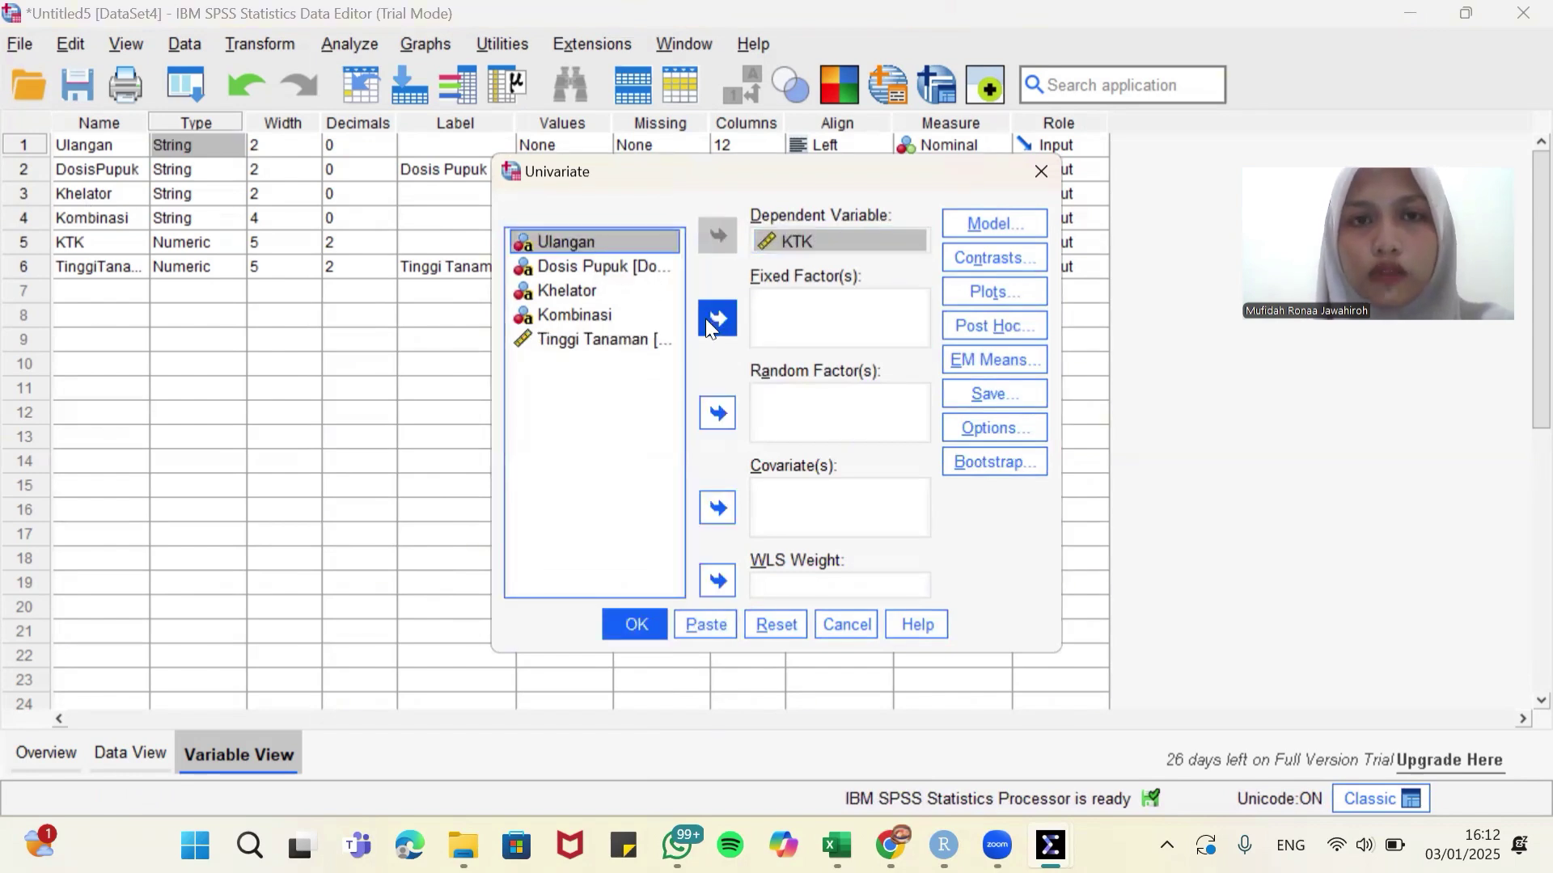
left_click(705, 318)
left_click(566, 266)
left_click(713, 317)
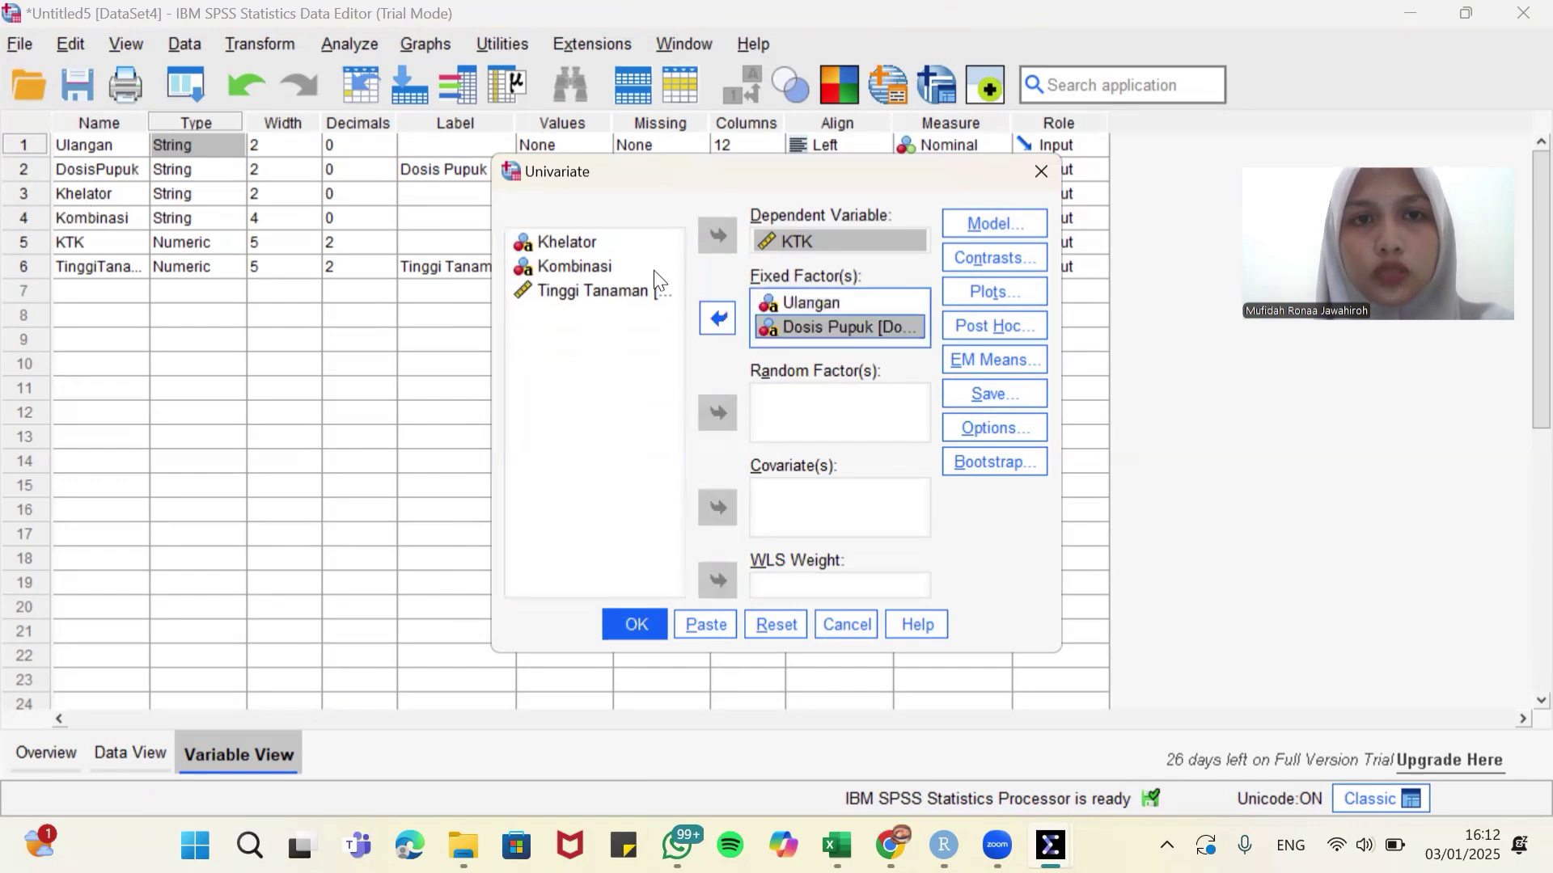
left_click(595, 244)
left_click(719, 325)
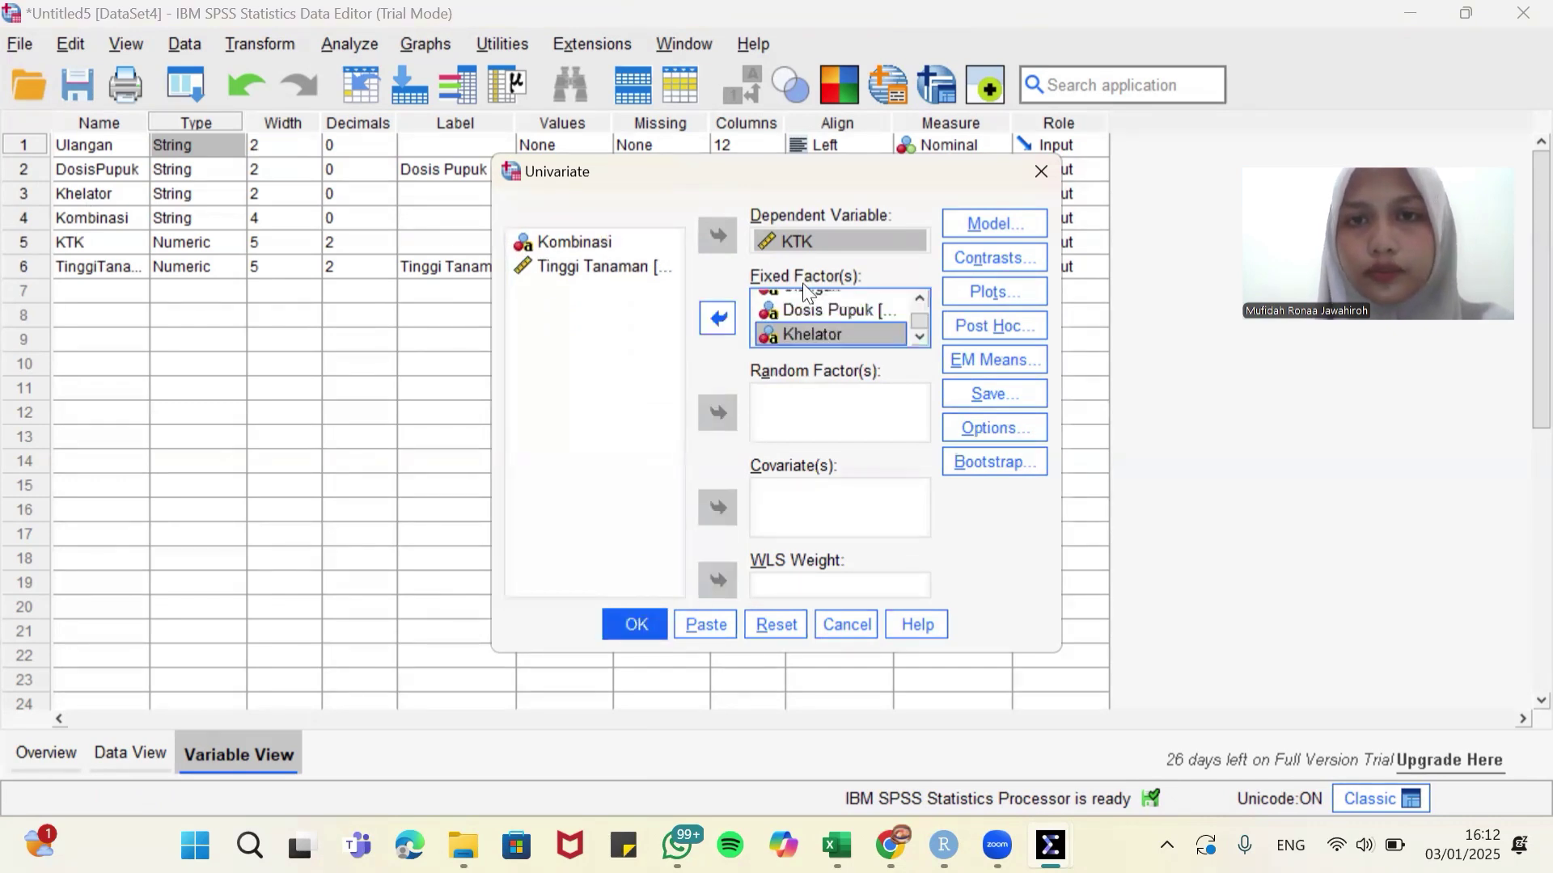
Step: Set the model to Build terms and add Ulangan, DosisPupuk and Khelator as individual terms
left_click(989, 229)
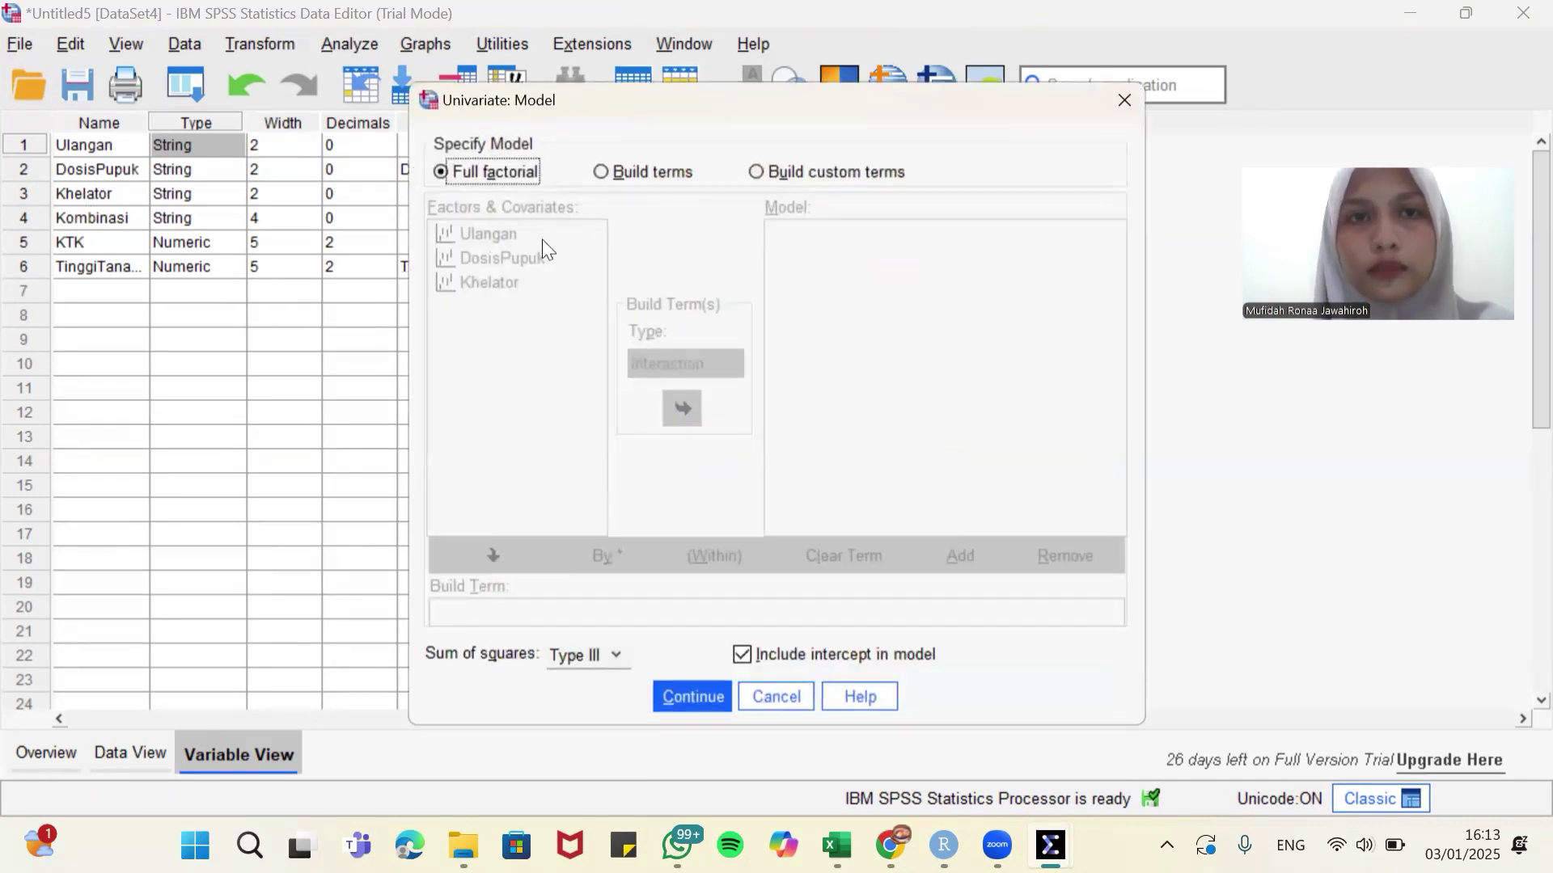
left_click(602, 173)
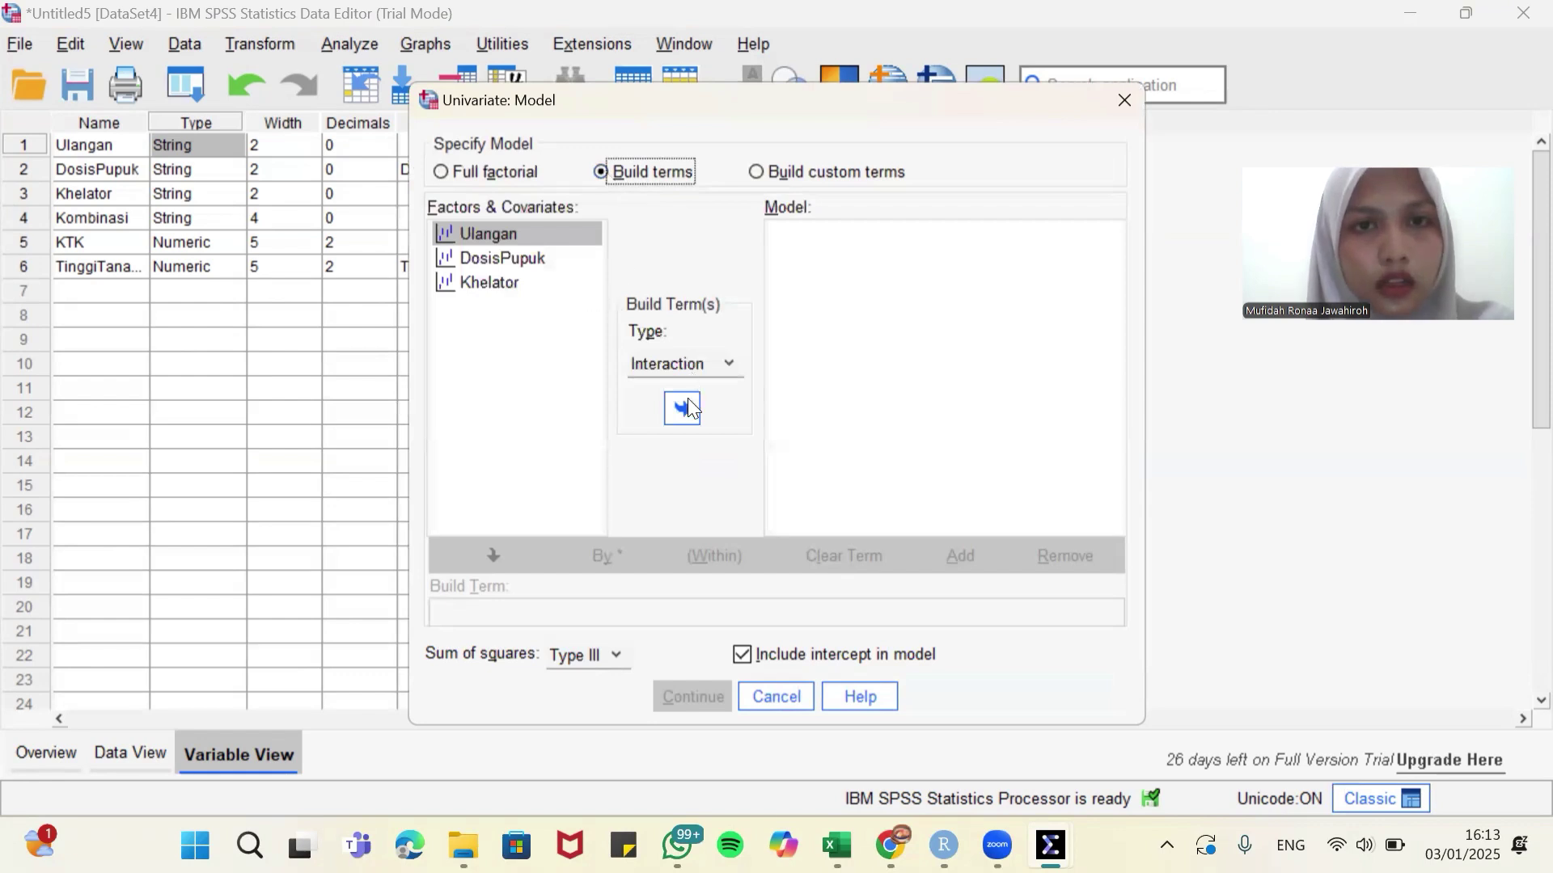
left_click(682, 408)
left_click(502, 258)
left_click(682, 408)
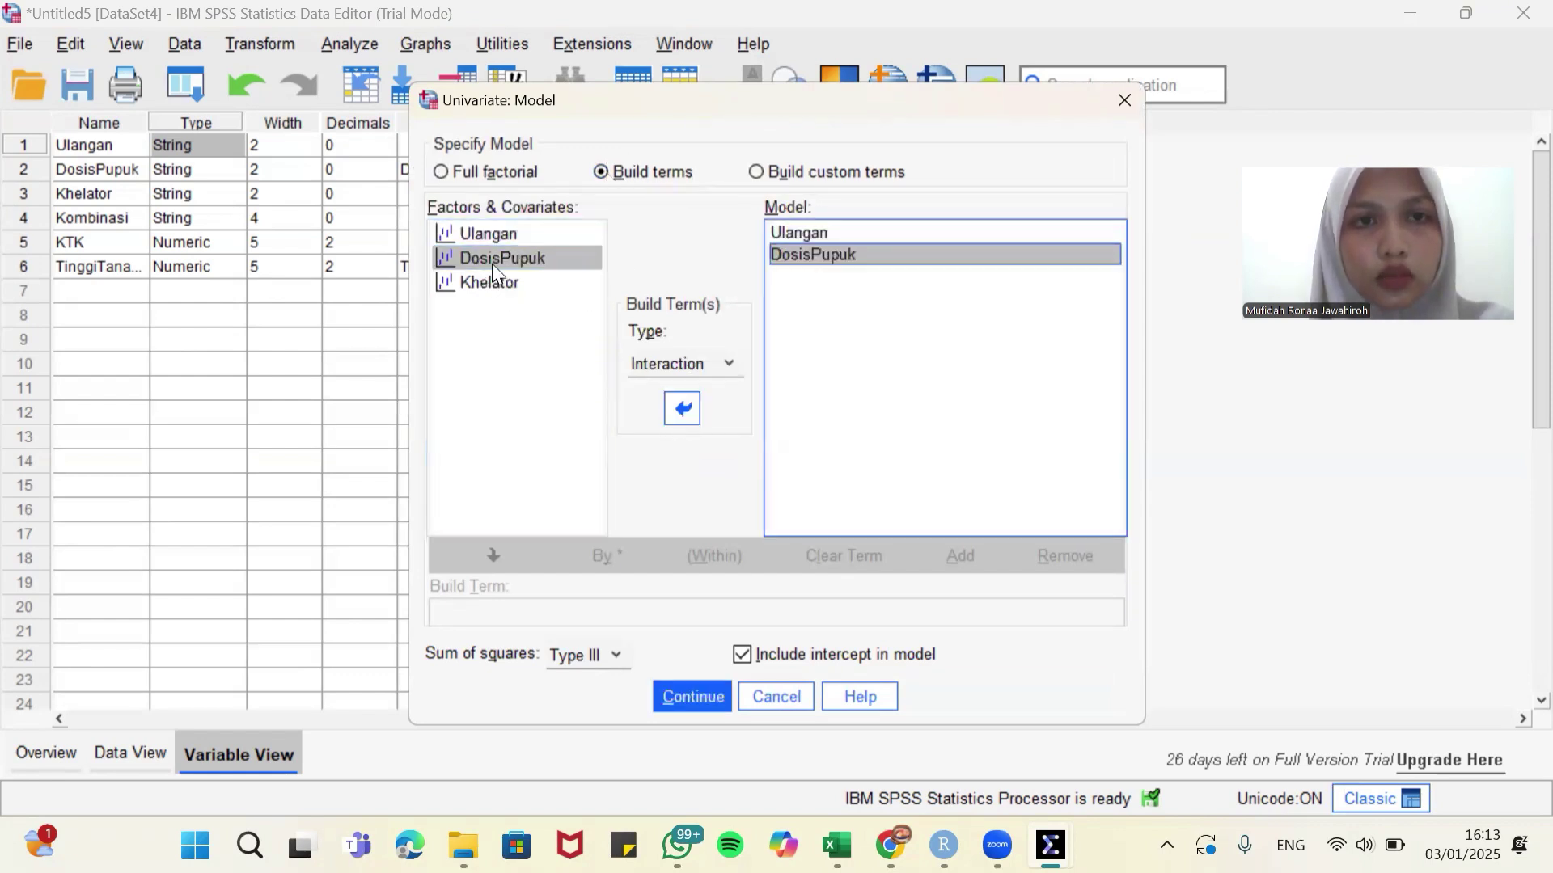
left_click(508, 283)
left_click(682, 408)
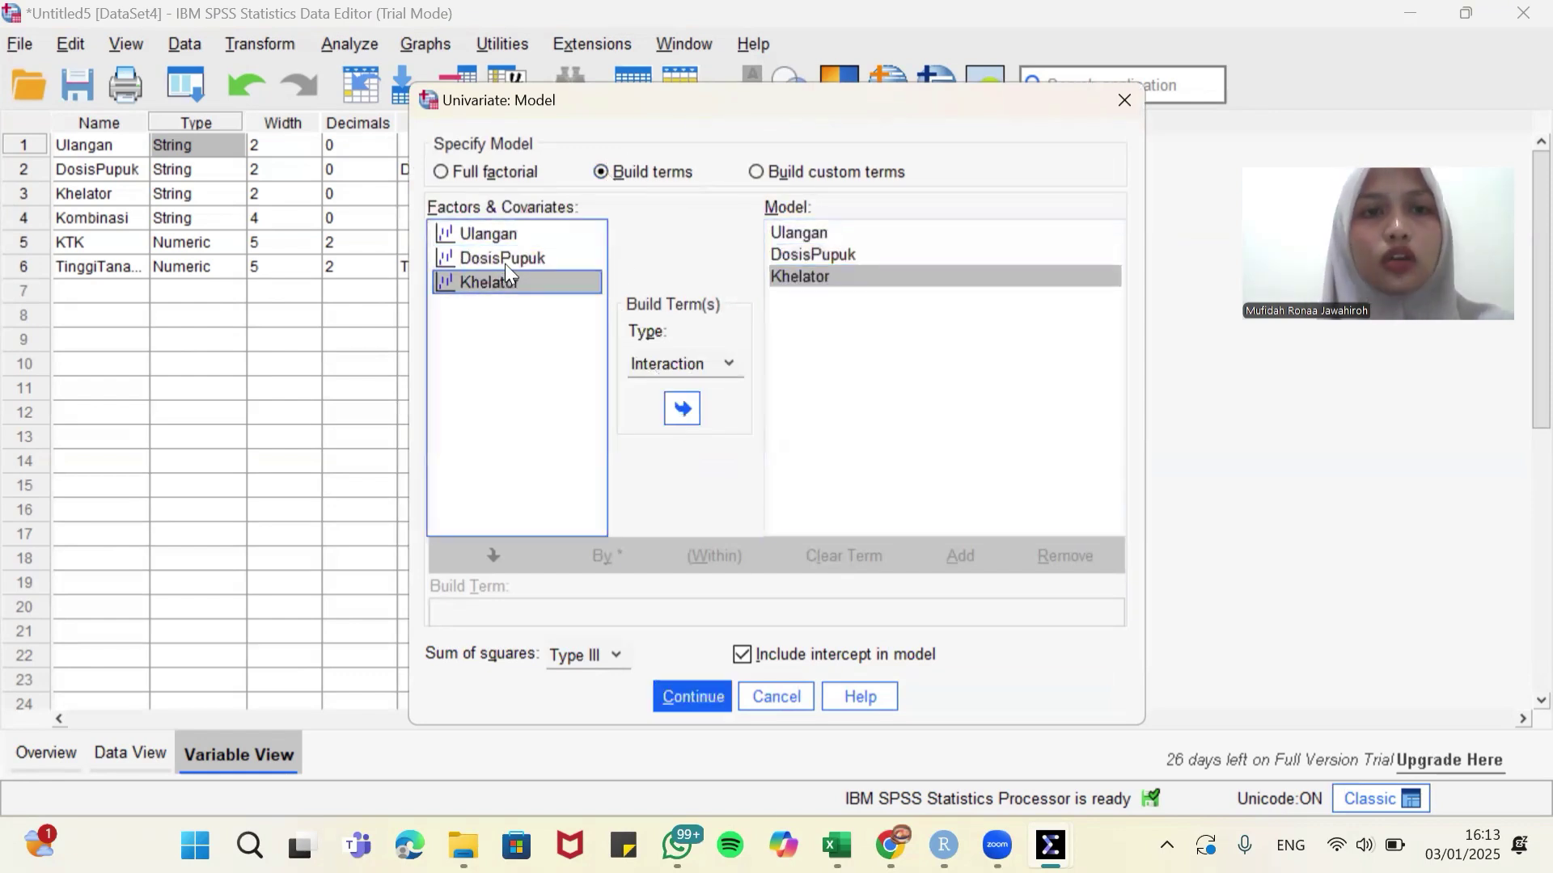
Step: Add the DosisPupuk*Khelator interaction term to the model and accept the model specification
left_click(505, 264)
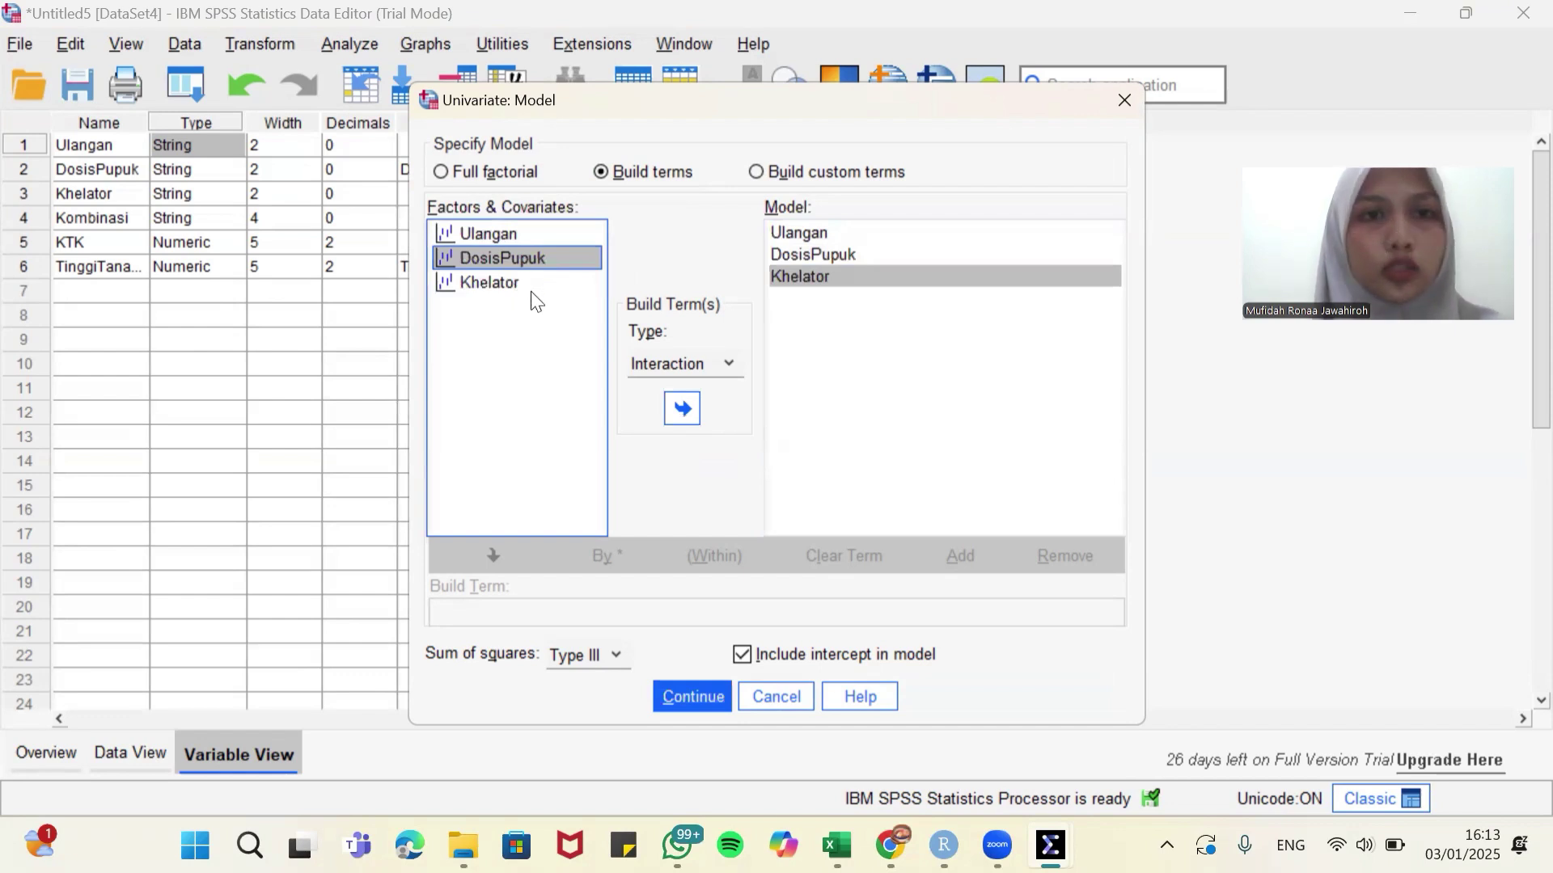
left_click(483, 282, "ctrl")
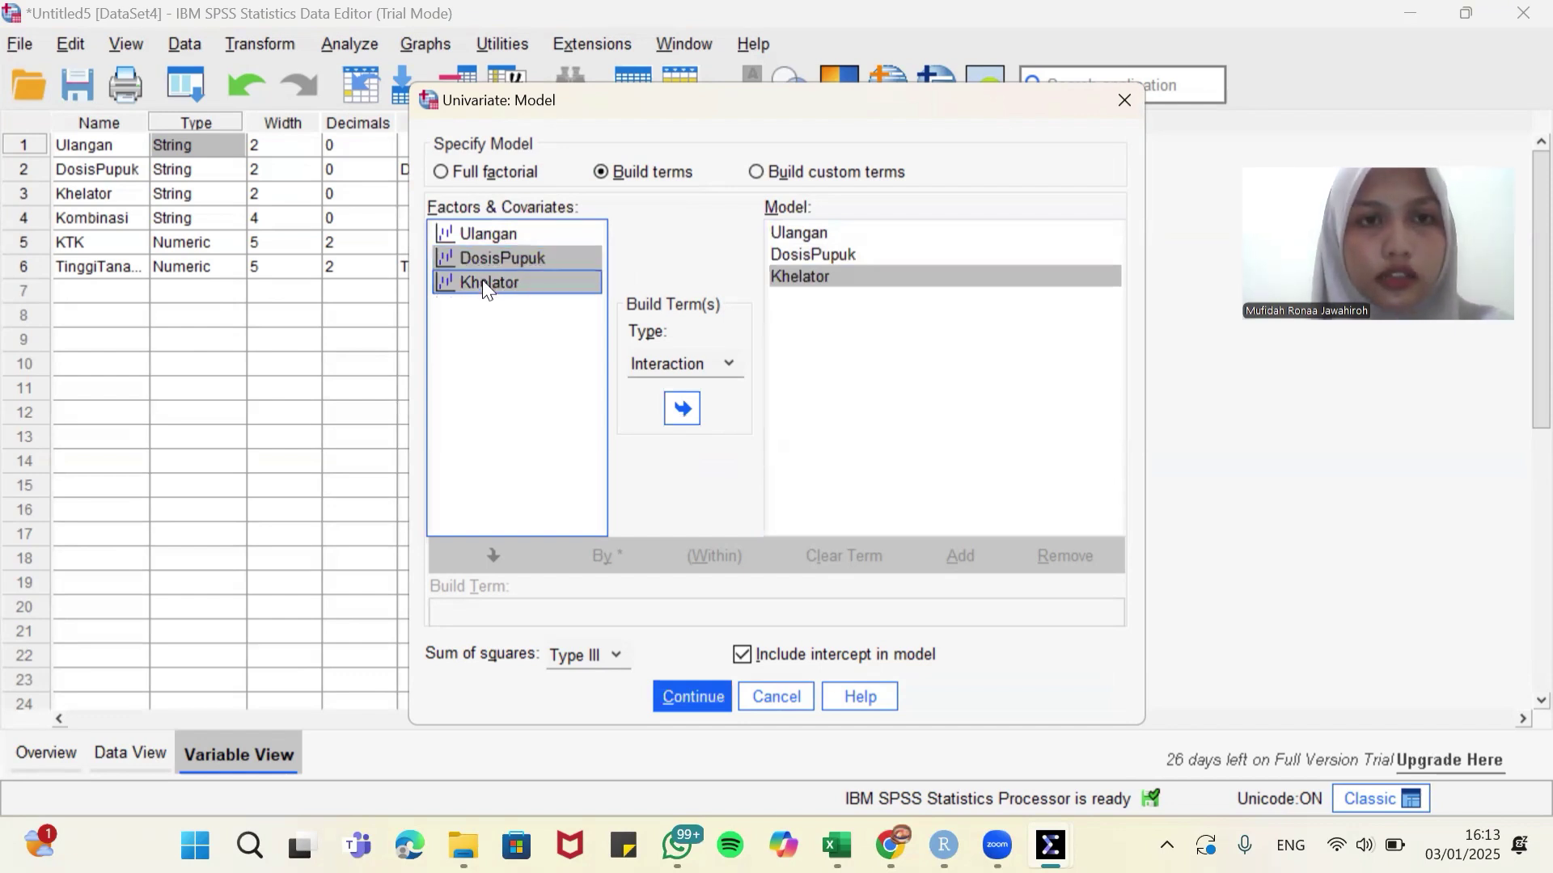
left_click(683, 410)
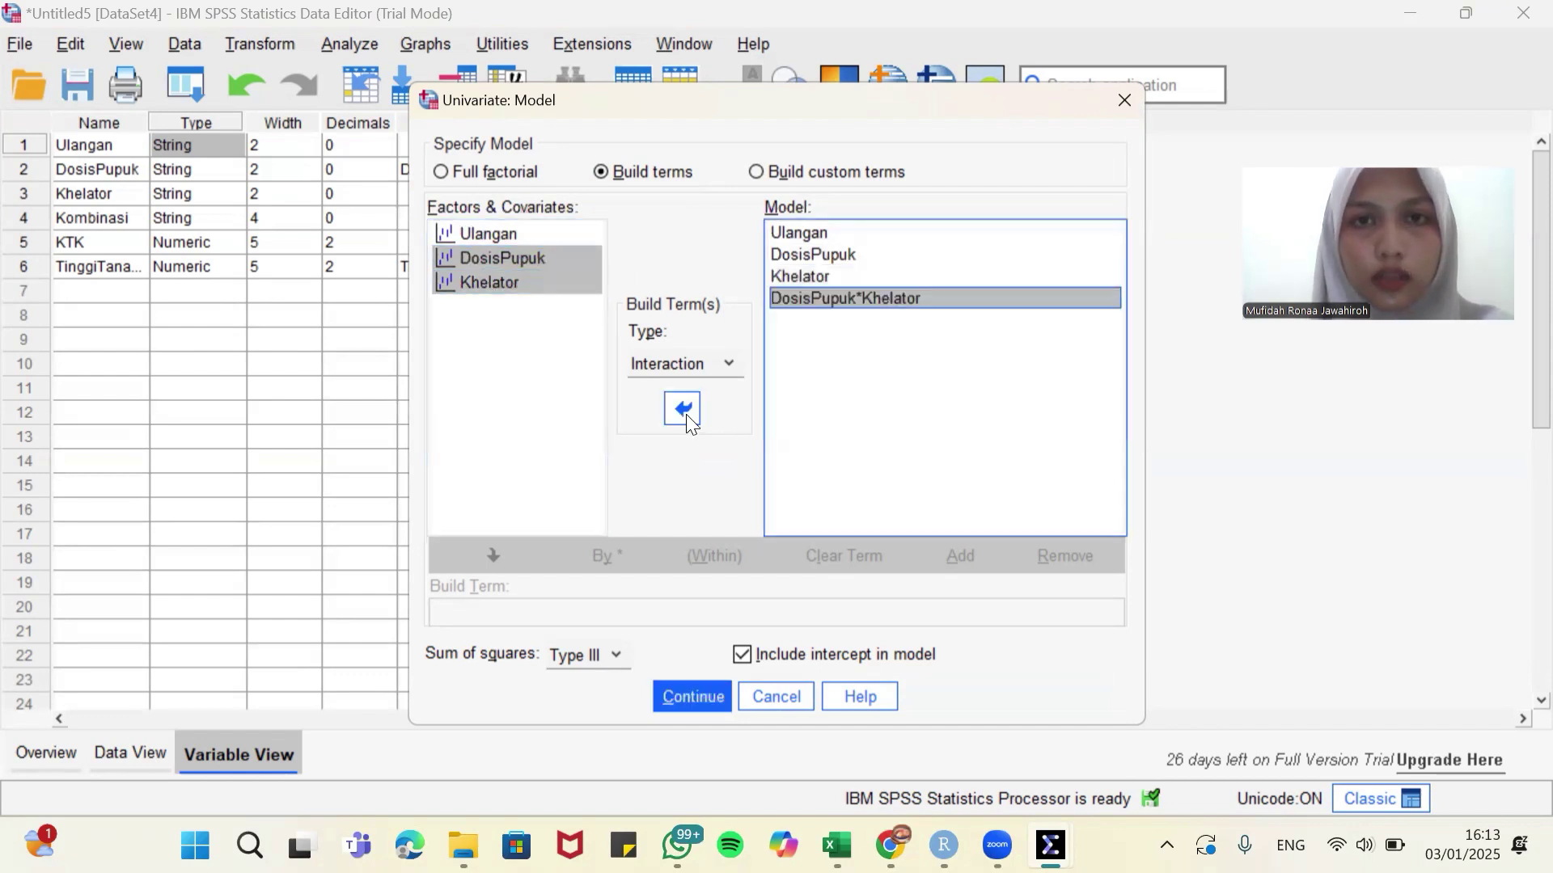
left_click(695, 691)
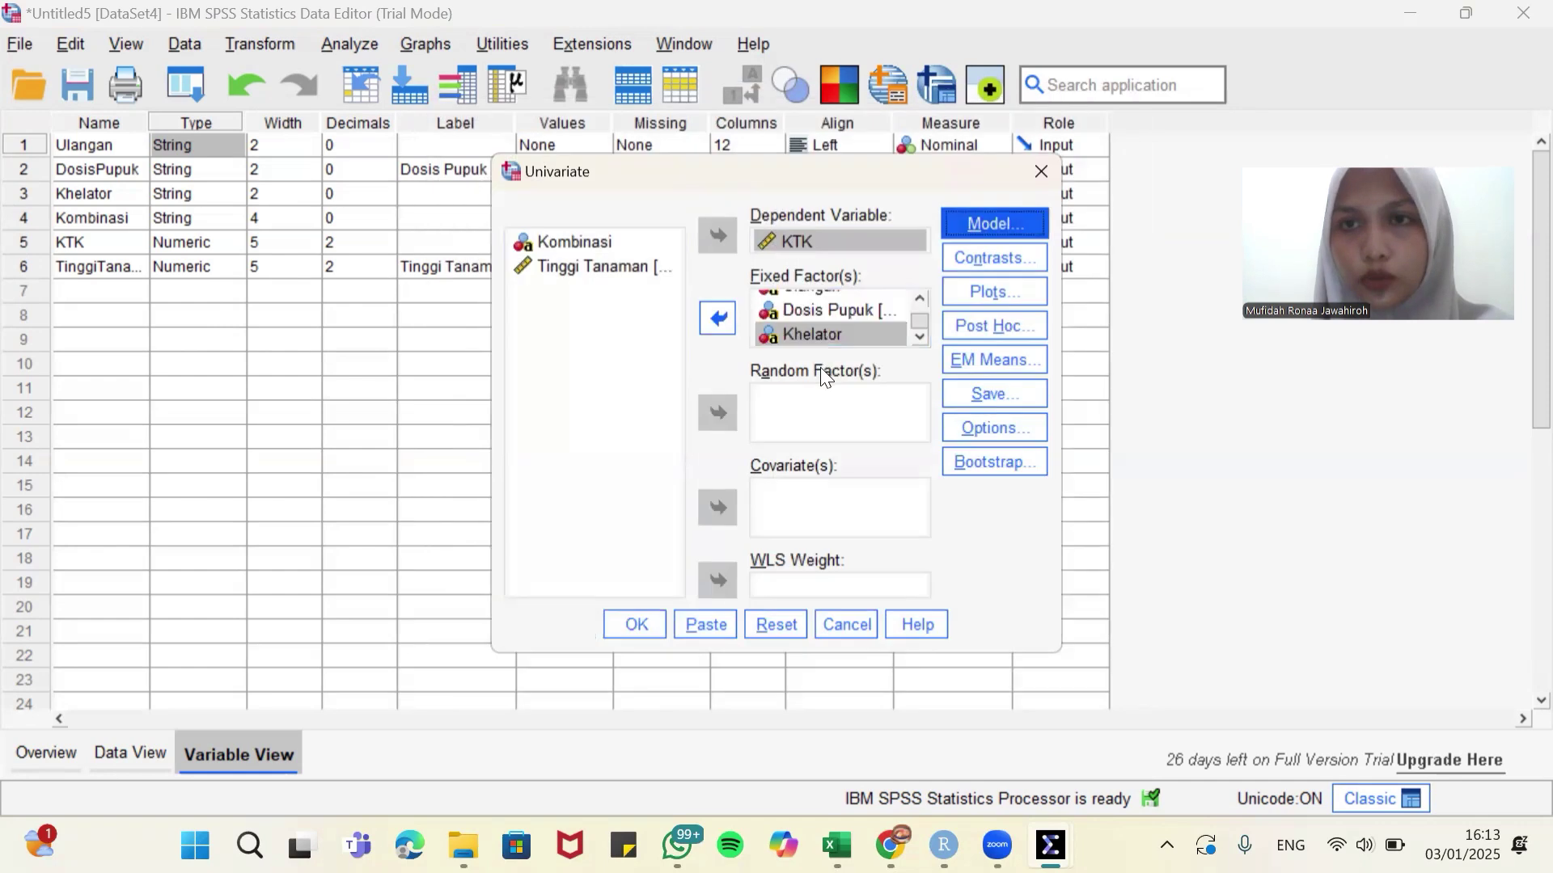
Step: Request Duncan post hoc tests for Ulangan, DosisPupuk and Khelator and run the univariate analysis
left_click(1002, 325)
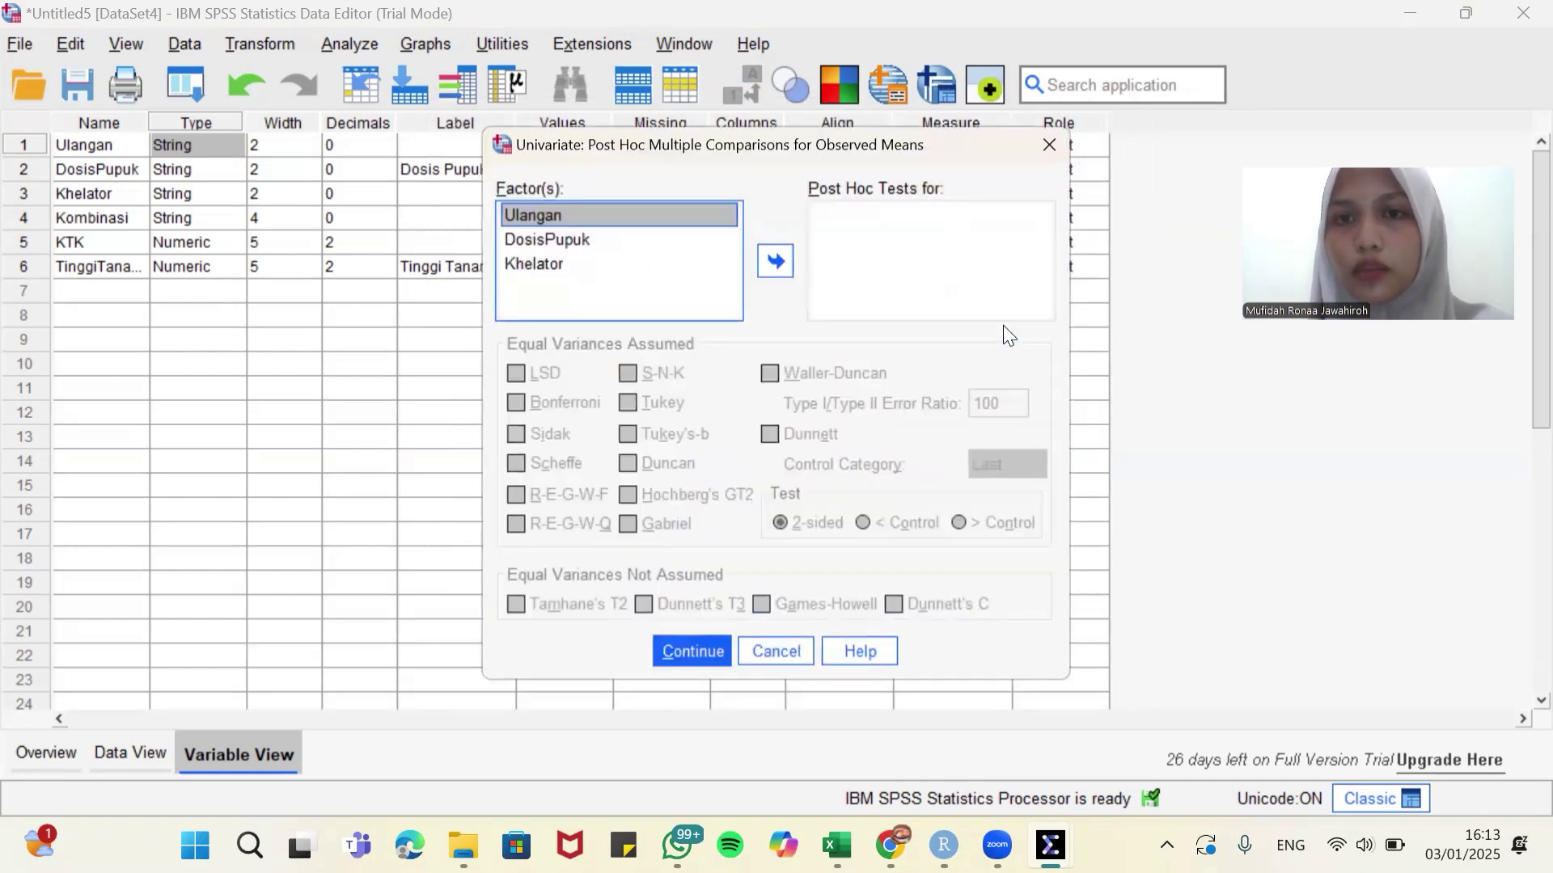
left_click(775, 261)
left_click(560, 243)
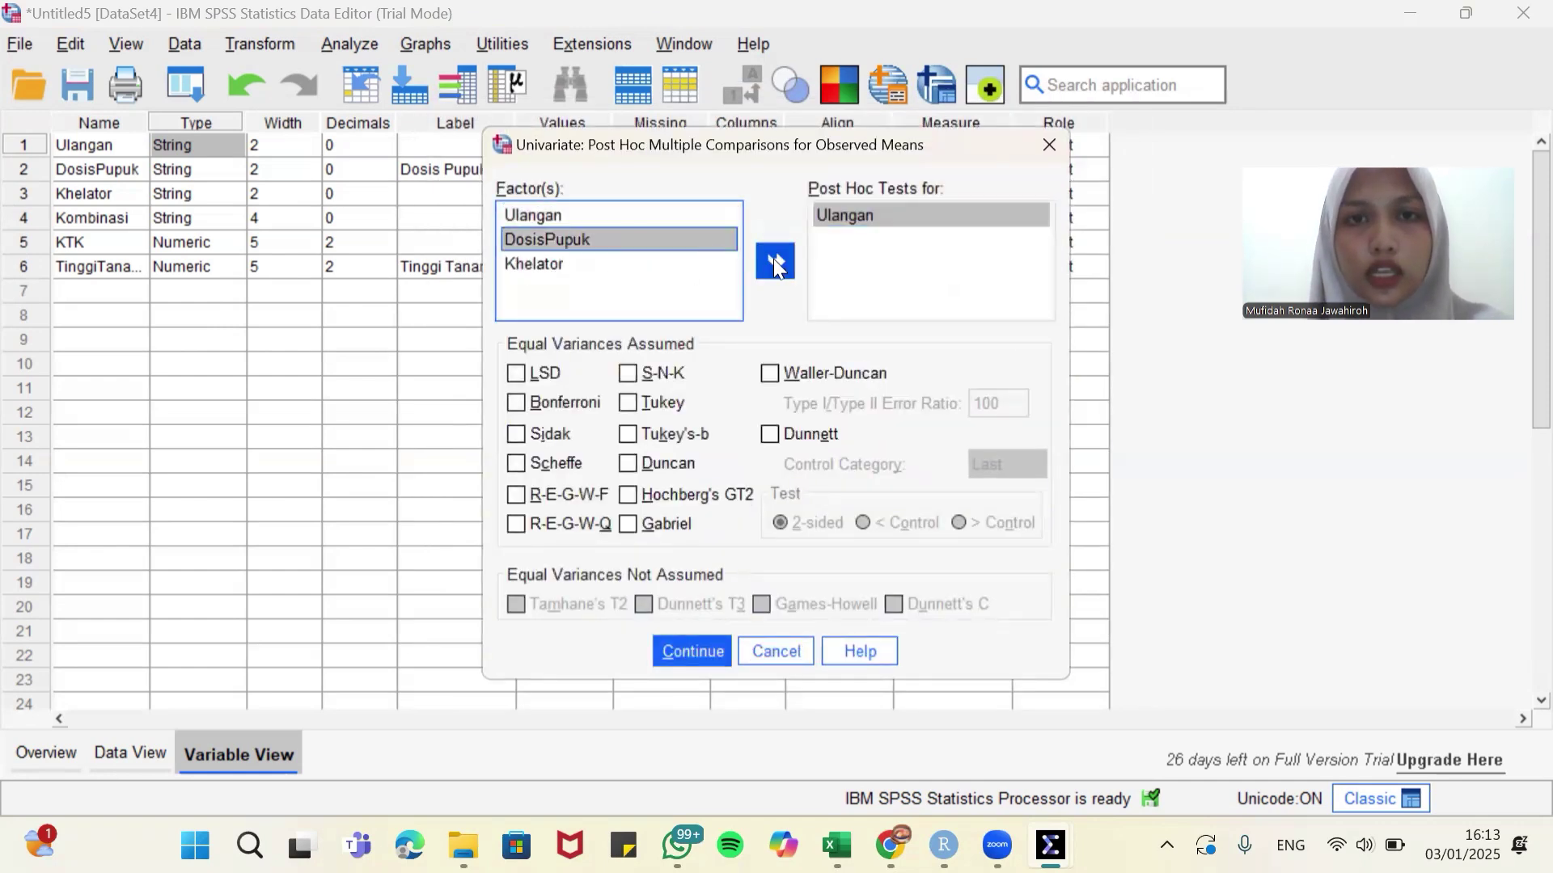
left_click(773, 259)
left_click(736, 263)
left_click(776, 261)
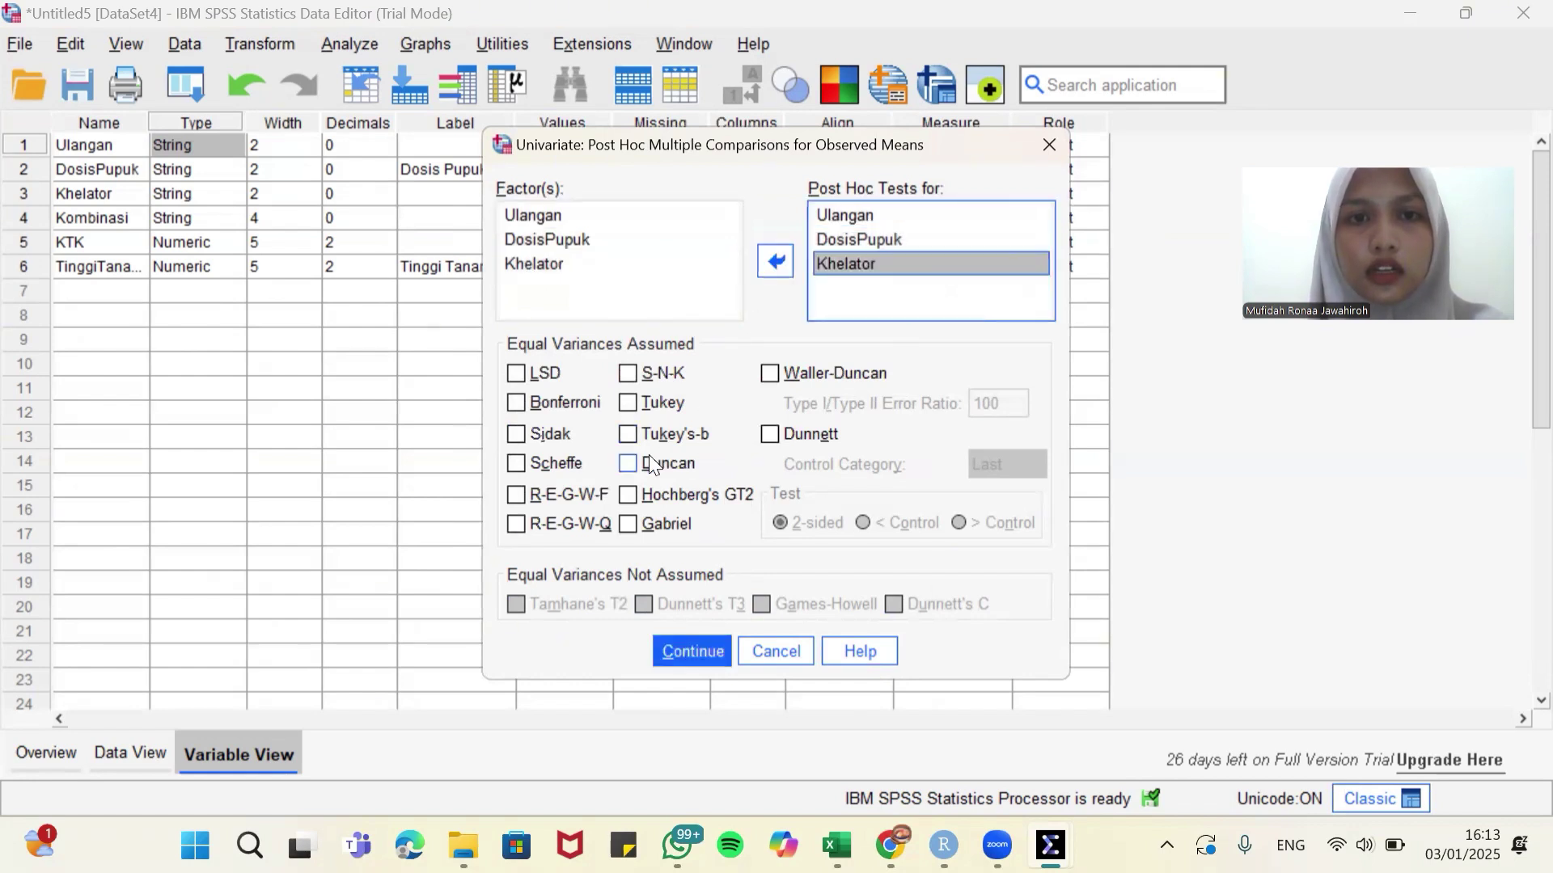
left_click(631, 463)
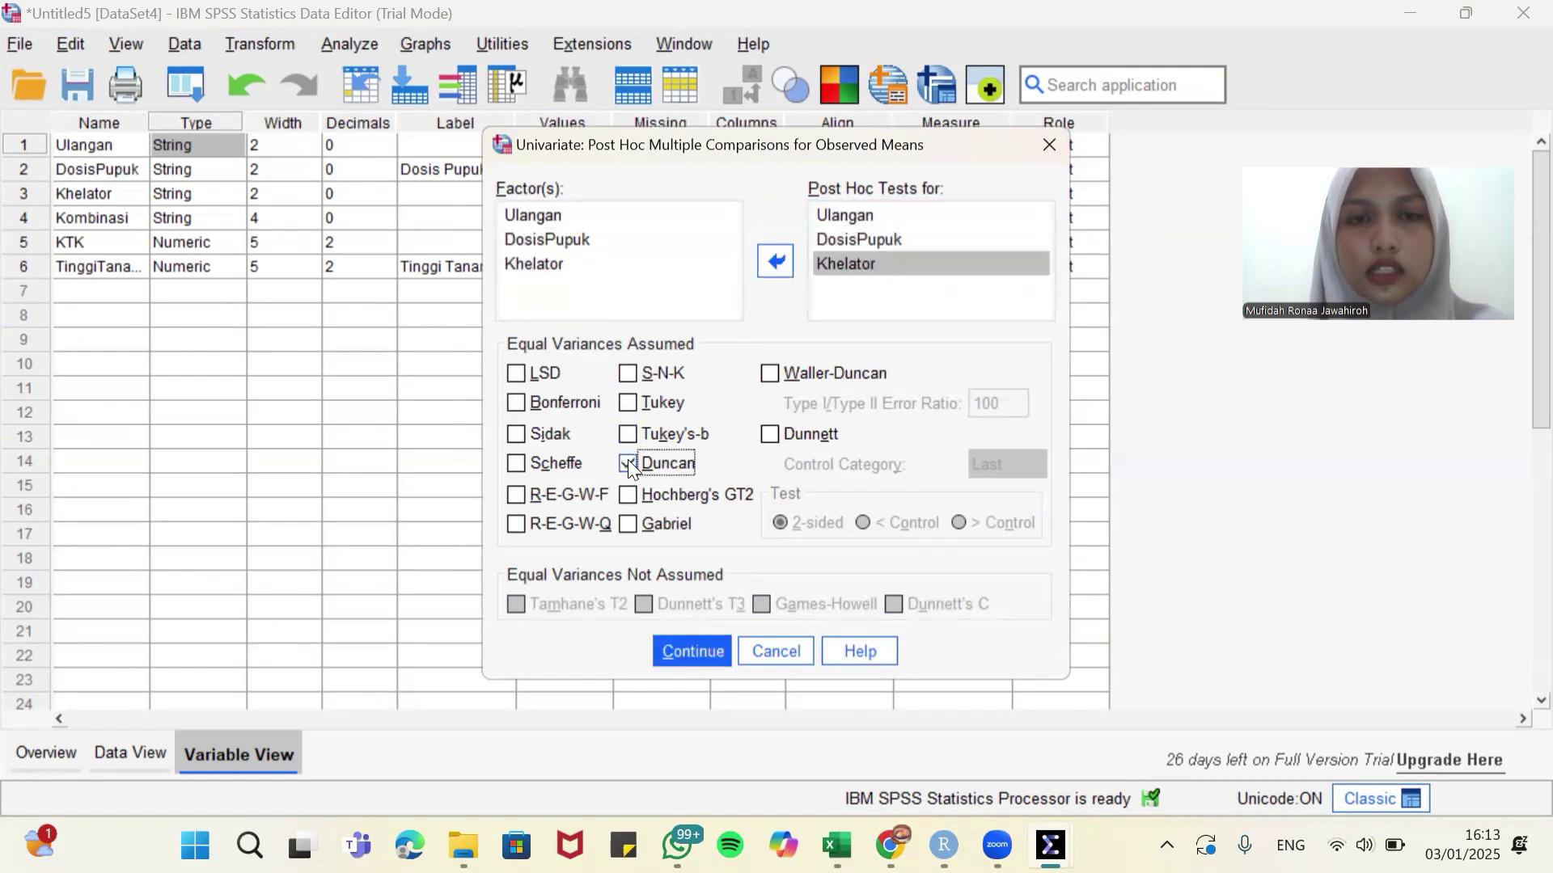
left_click(689, 649)
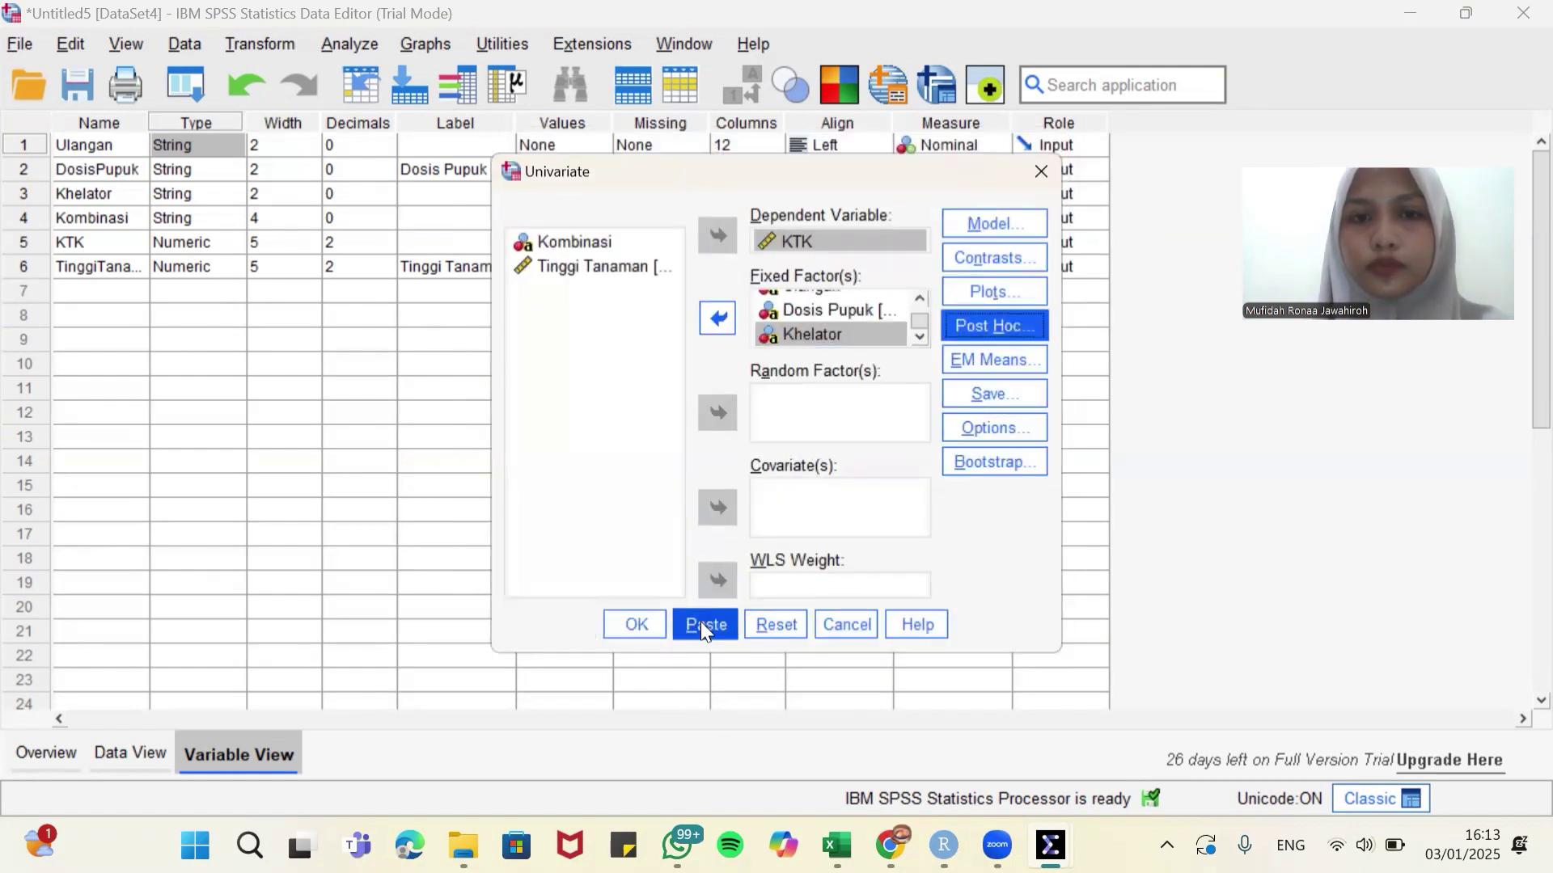
left_click(638, 626)
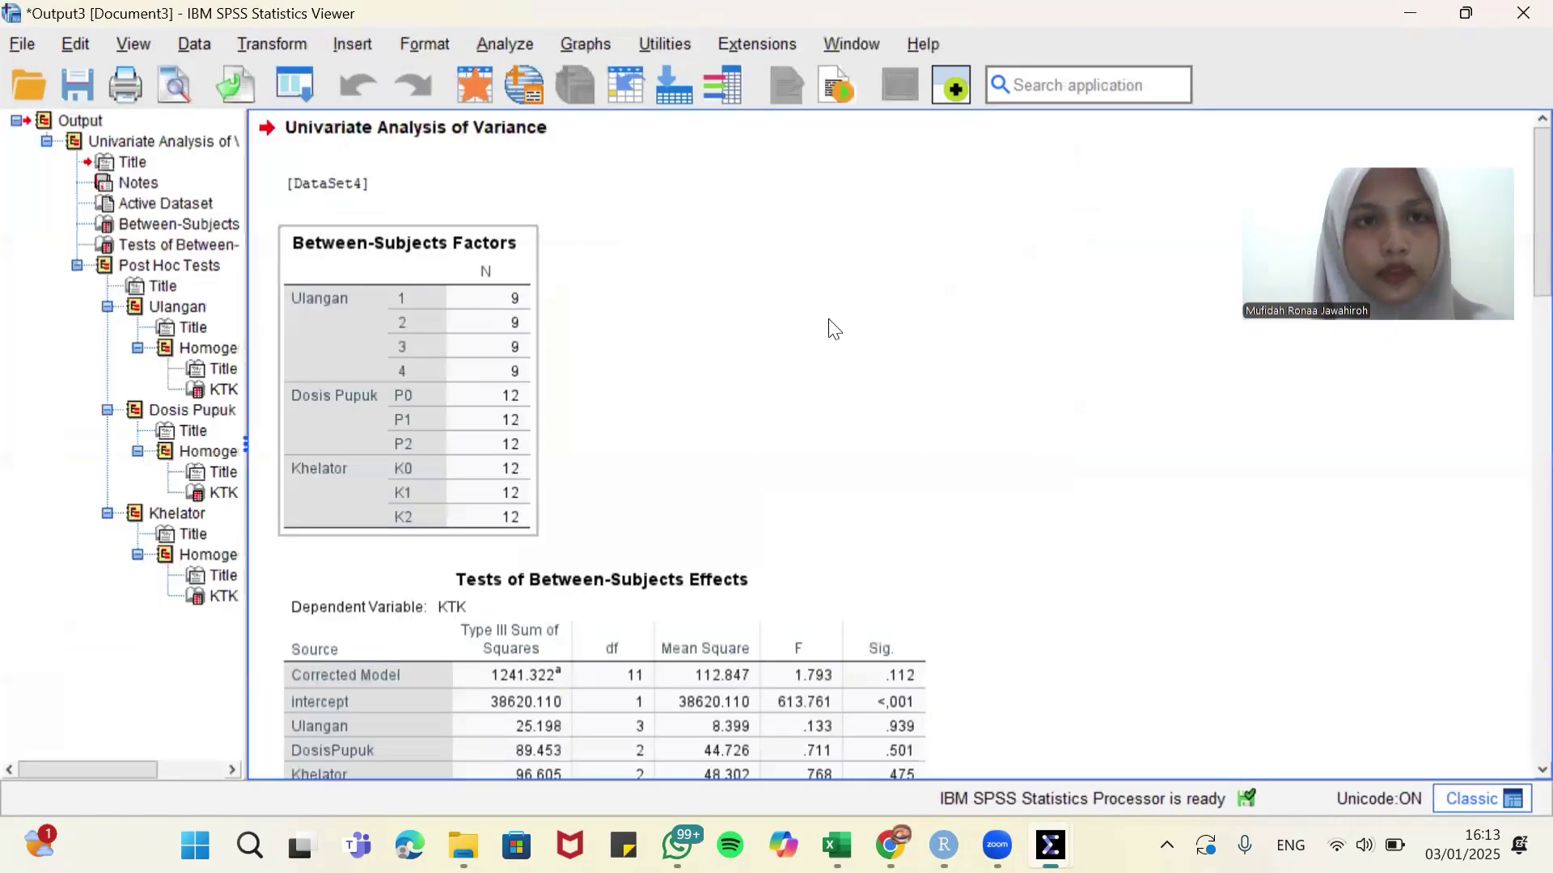
Step: Examine the between-subjects effects for KTK and the Duncan homogeneous subsets of Ulangan, Dosis Pupuk and Khelator
scroll(829, 325, "down", 5)
left_click(671, 277)
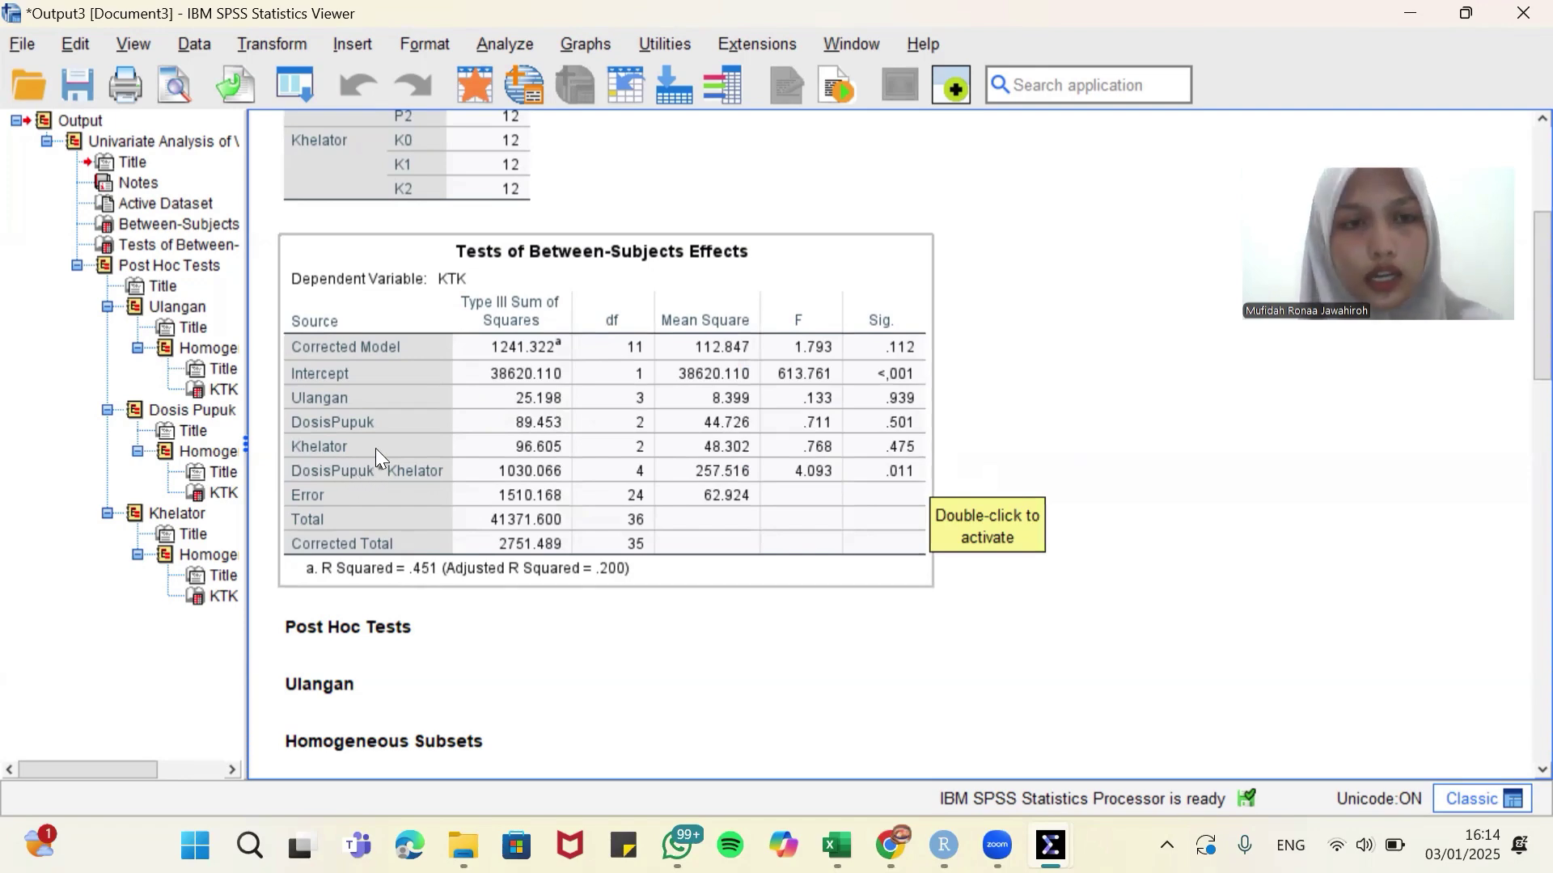
scroll(703, 503, "down", 10)
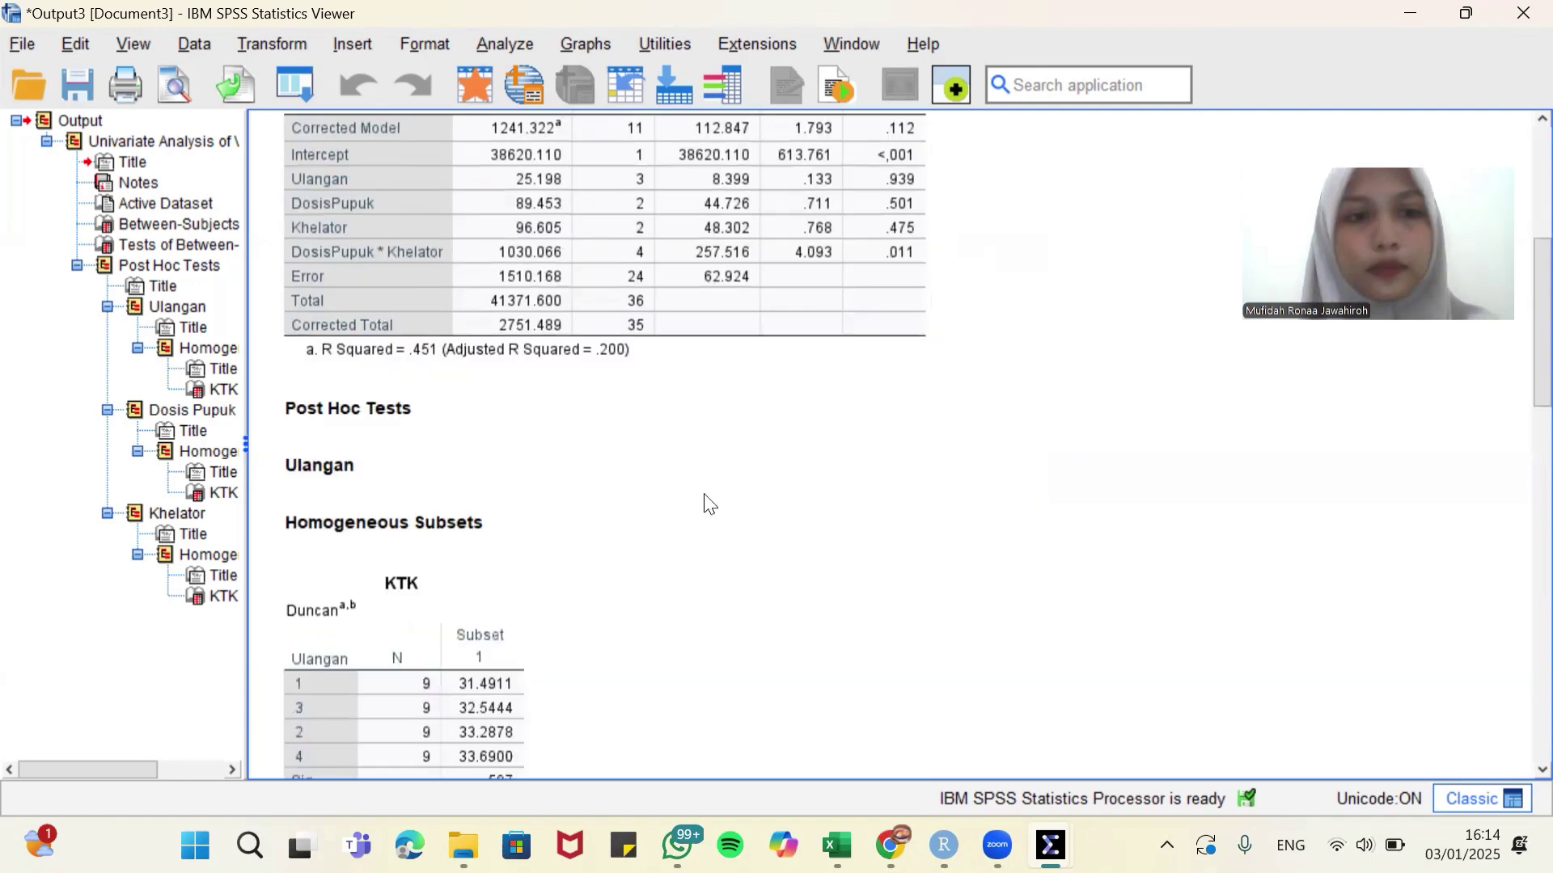
scroll(710, 503, "down", 4)
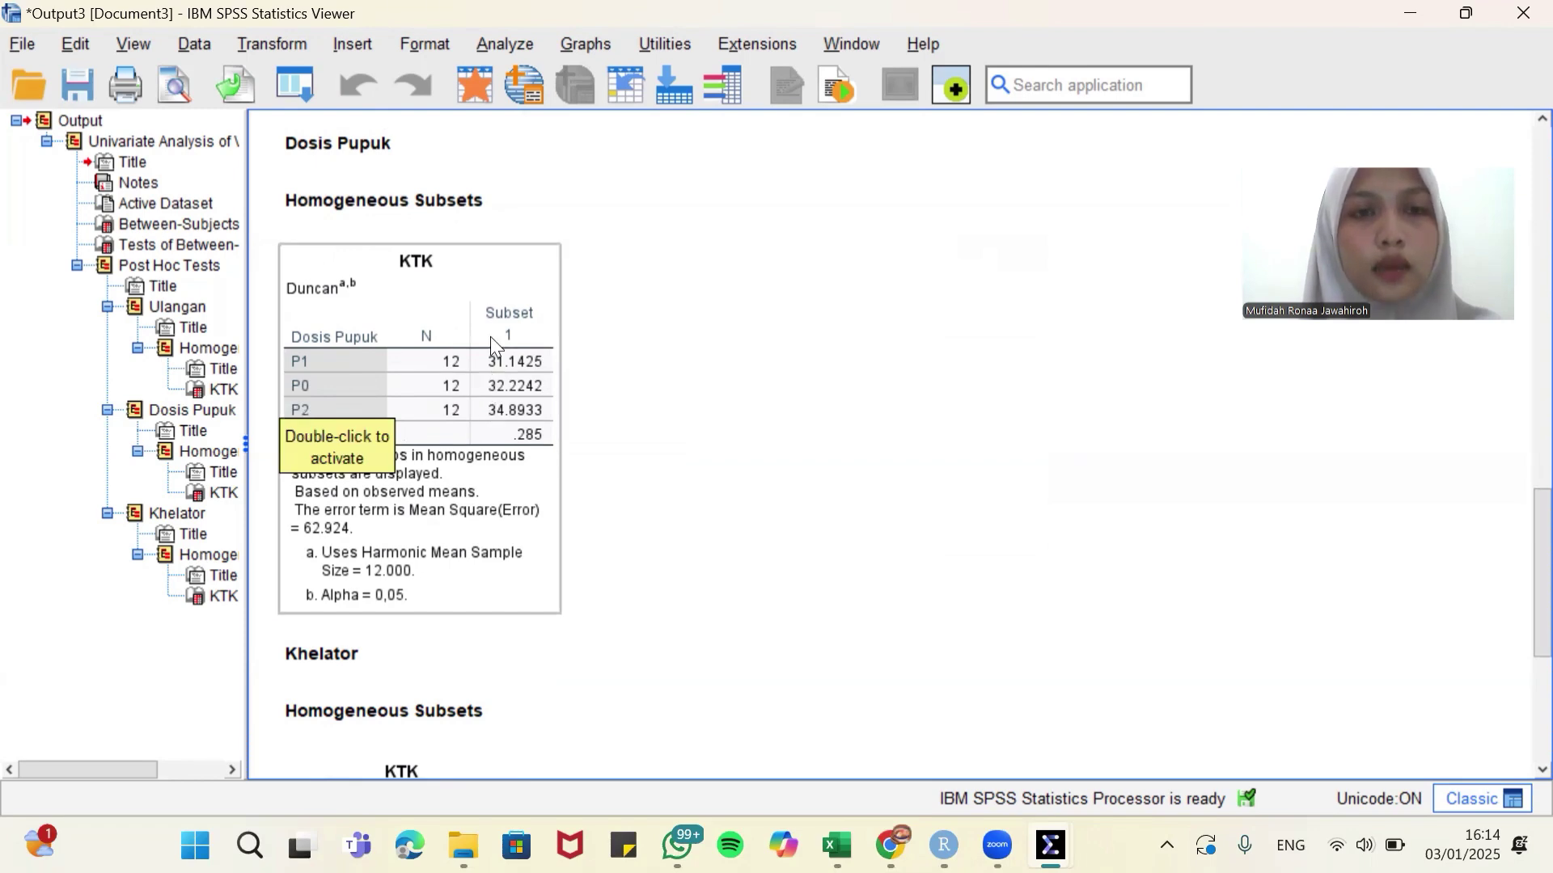
scroll(682, 534, "down", 4)
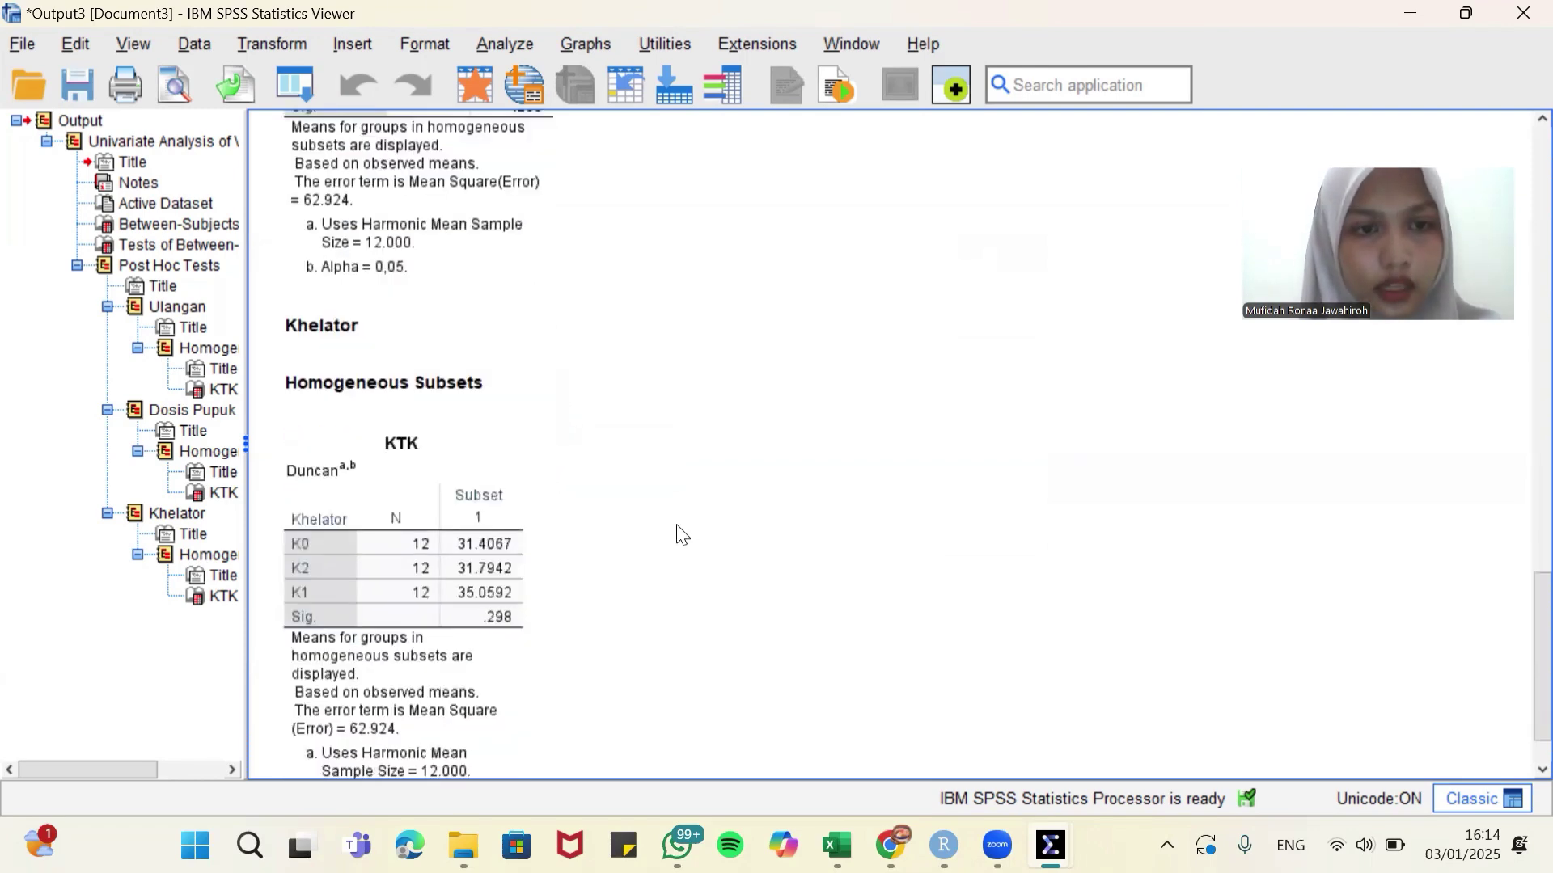
scroll(663, 536, "down", 1)
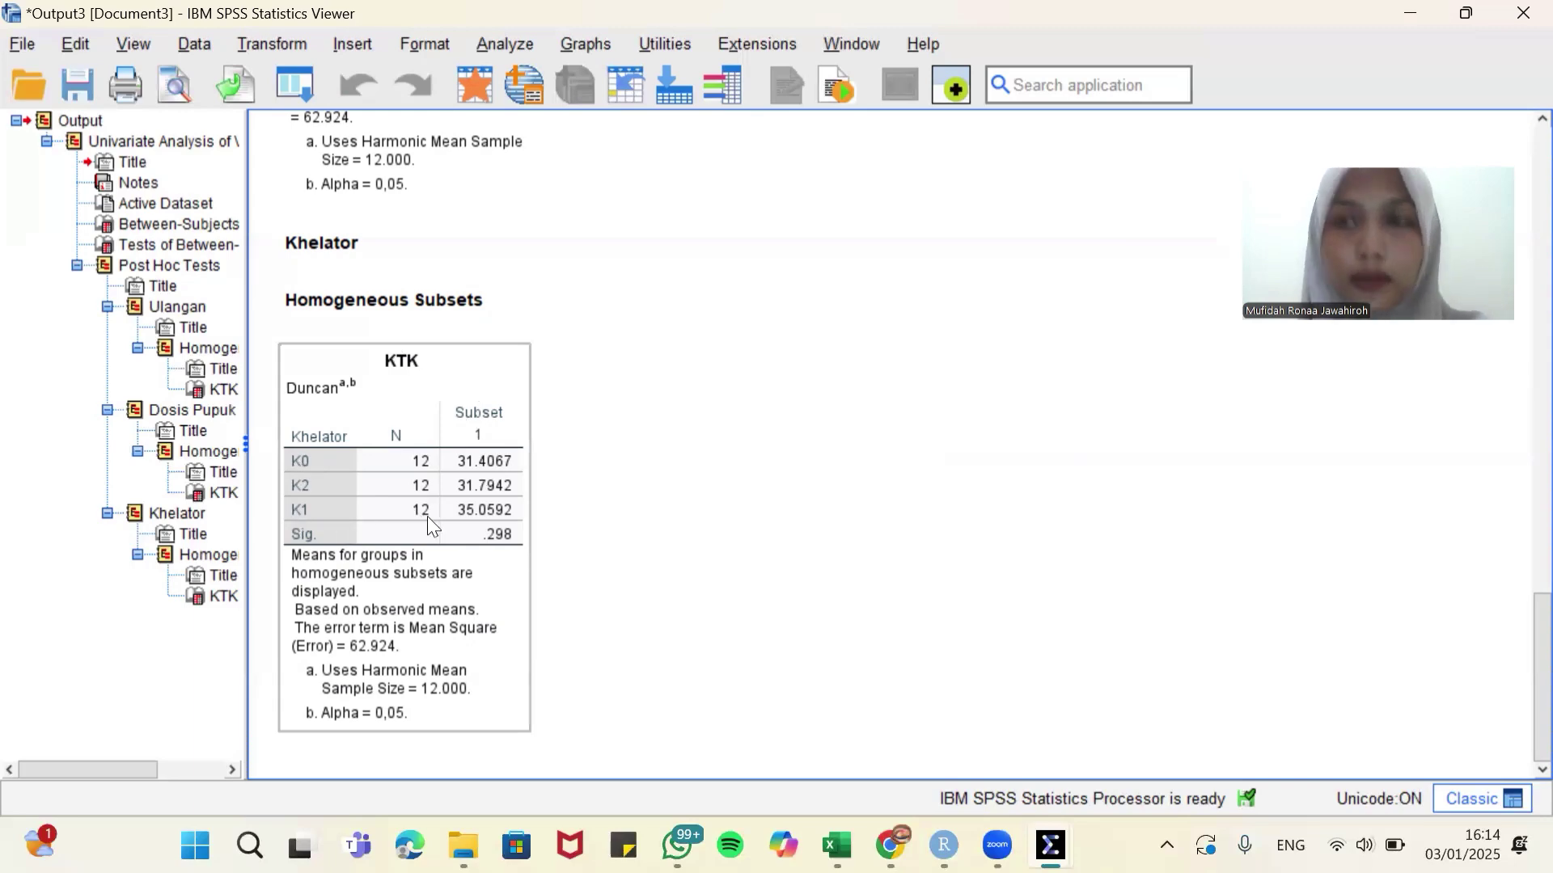
scroll(569, 540, "up", 10)
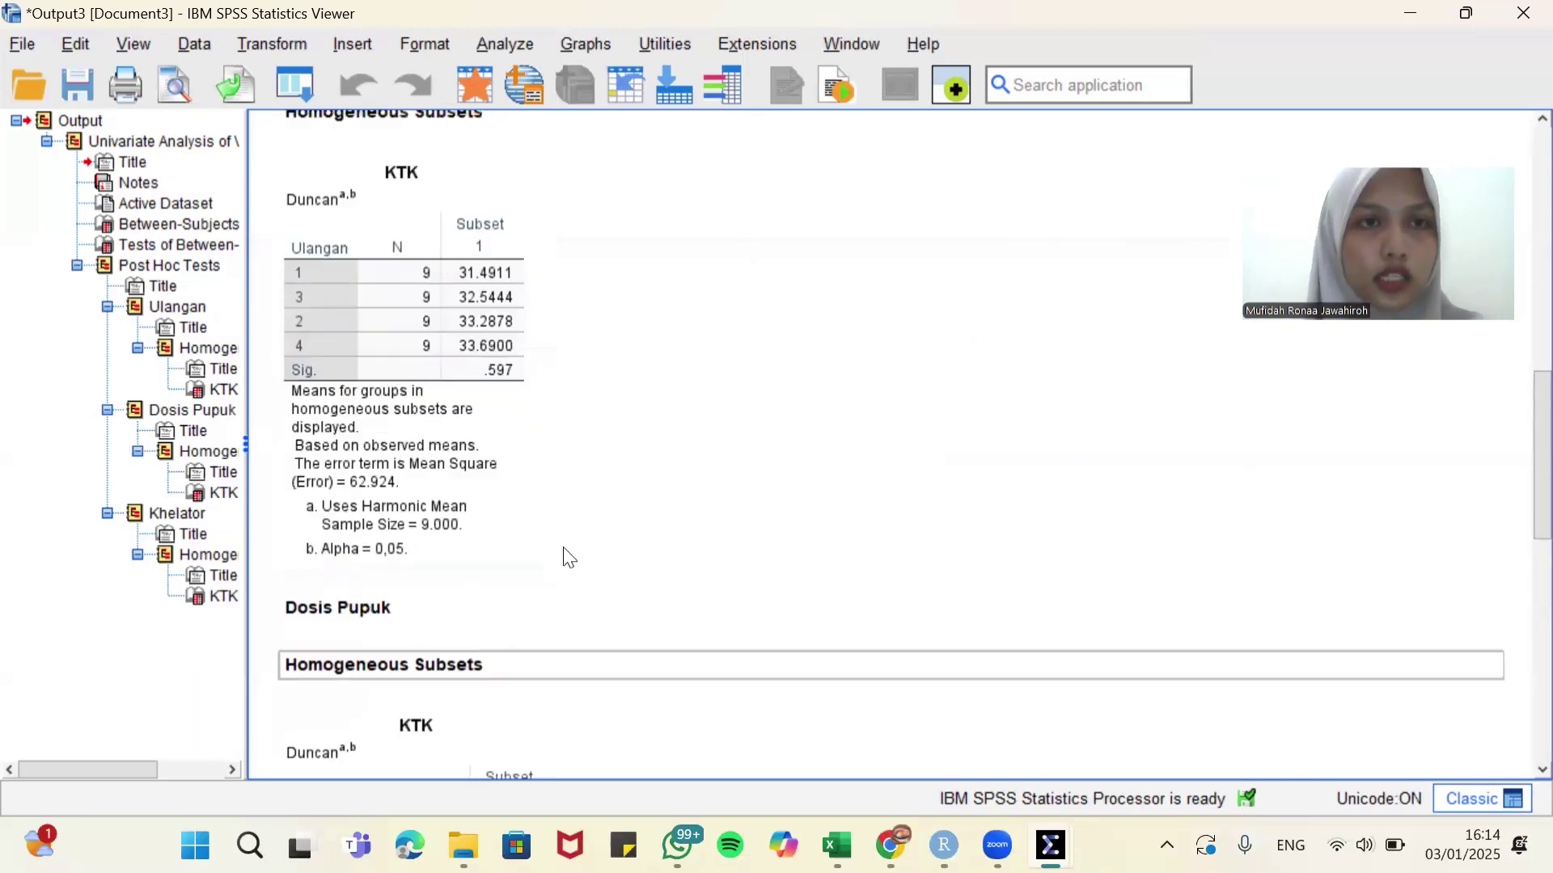
scroll(566, 556, "up", 6)
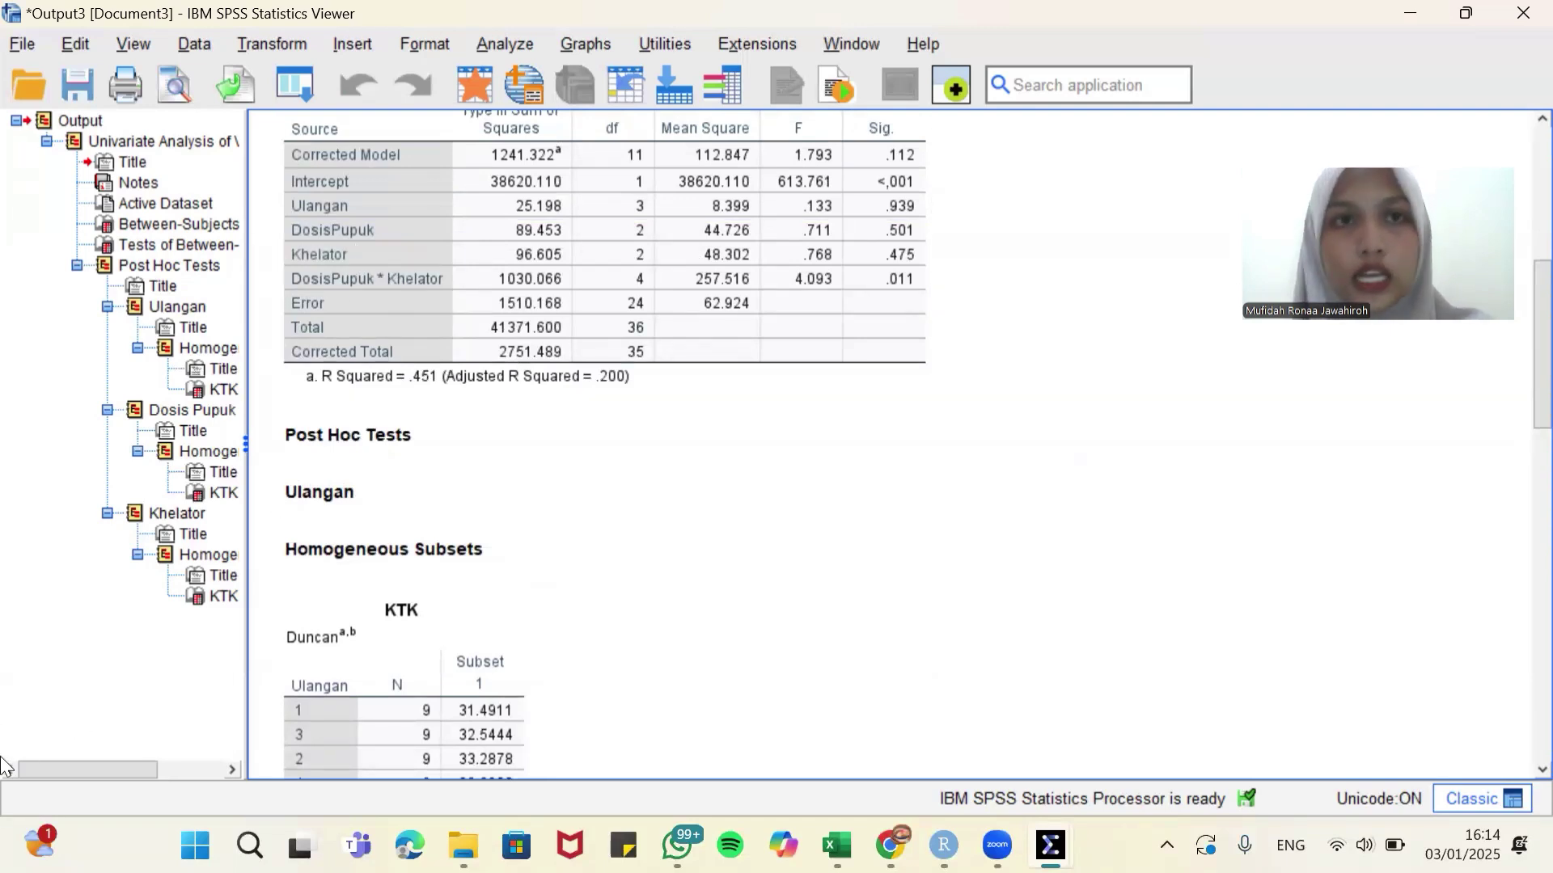
Step: Start another General Linear Model Univariate analysis of KTK, replacing Ulangan, Dosis Pupuk and Khelator with Kombinasi as the only fixed factor
left_click(505, 43)
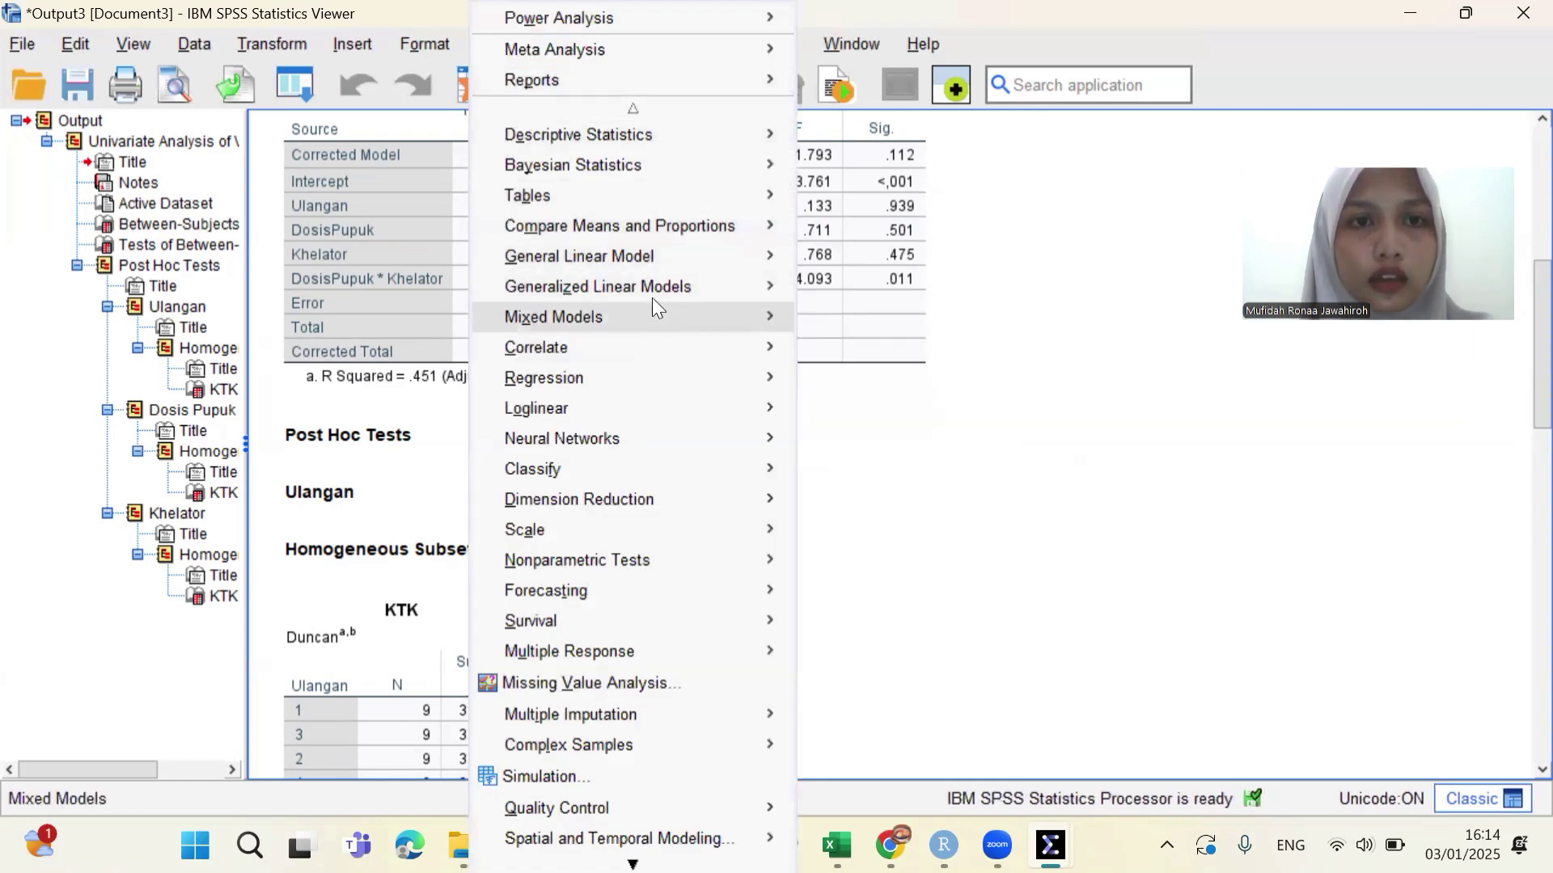
mouse_move(692, 267)
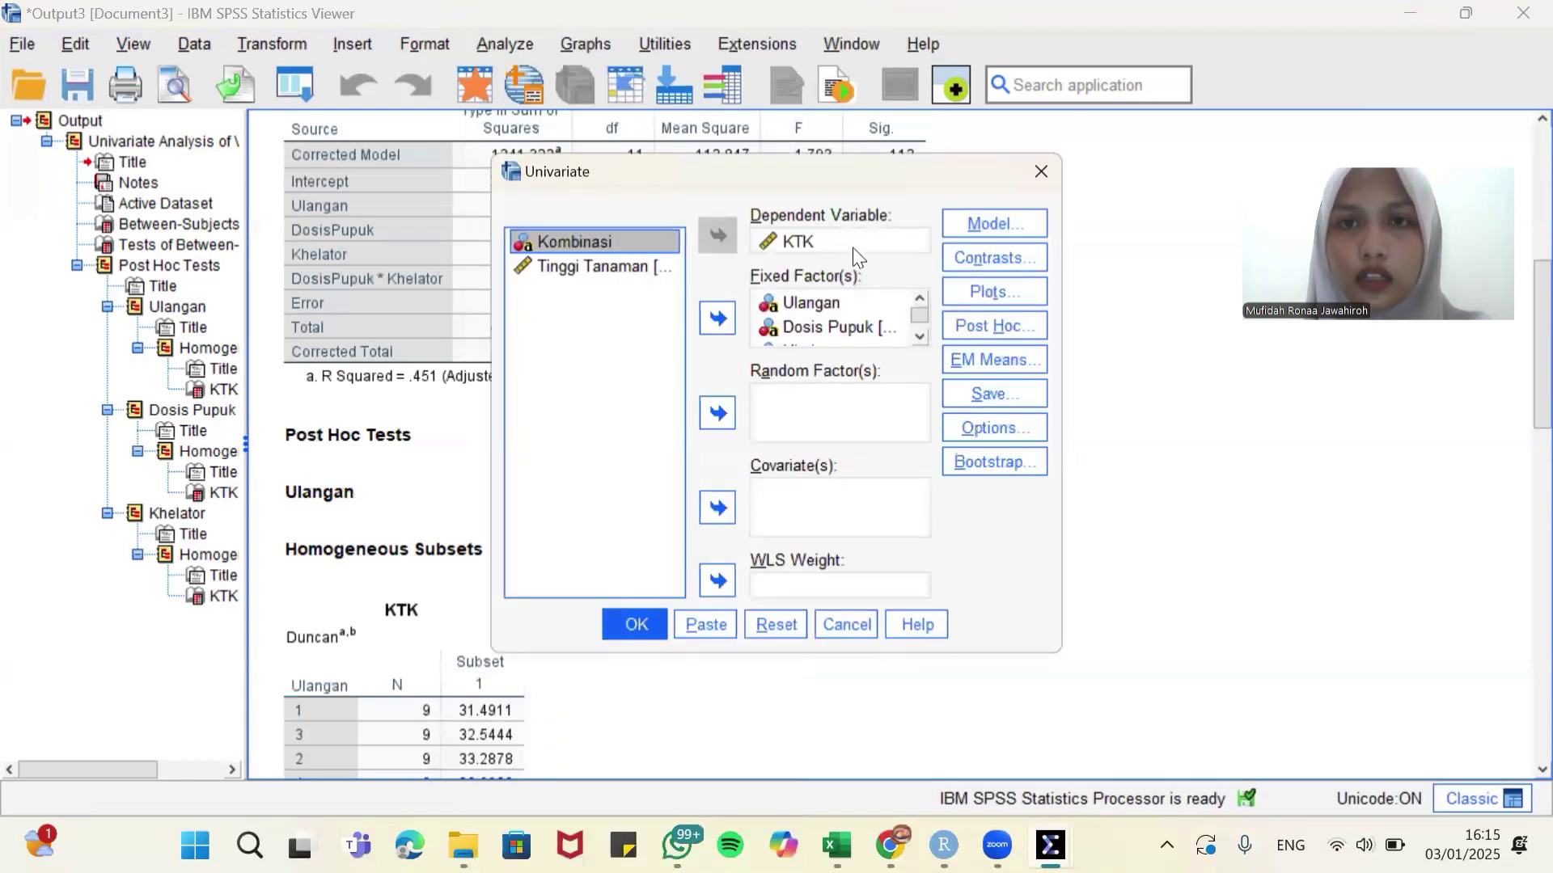
left_click(818, 306)
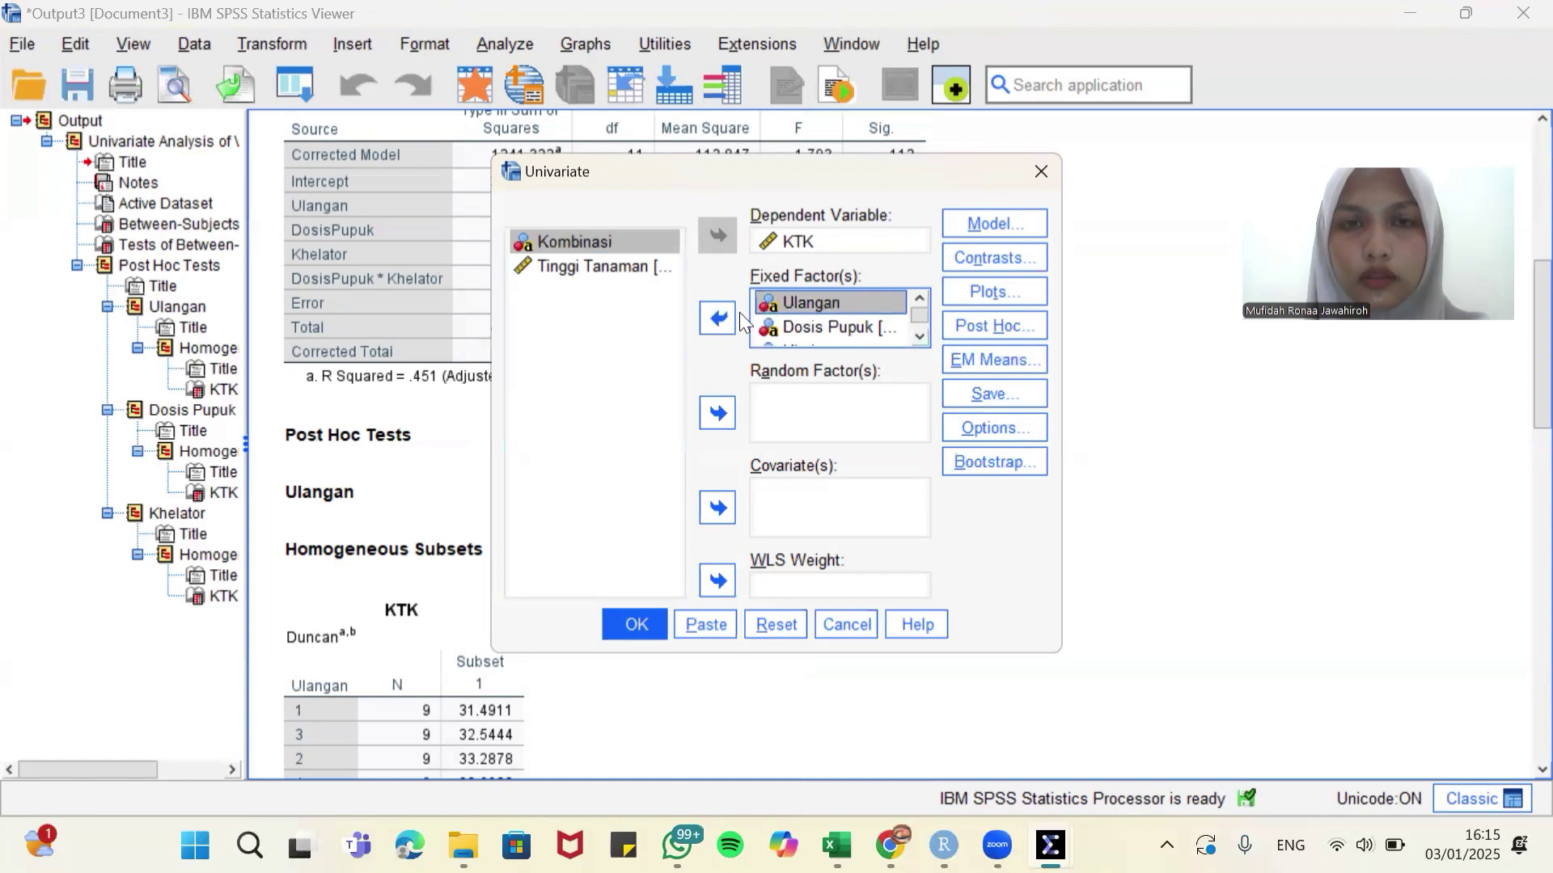
left_click(717, 320)
left_click(831, 307)
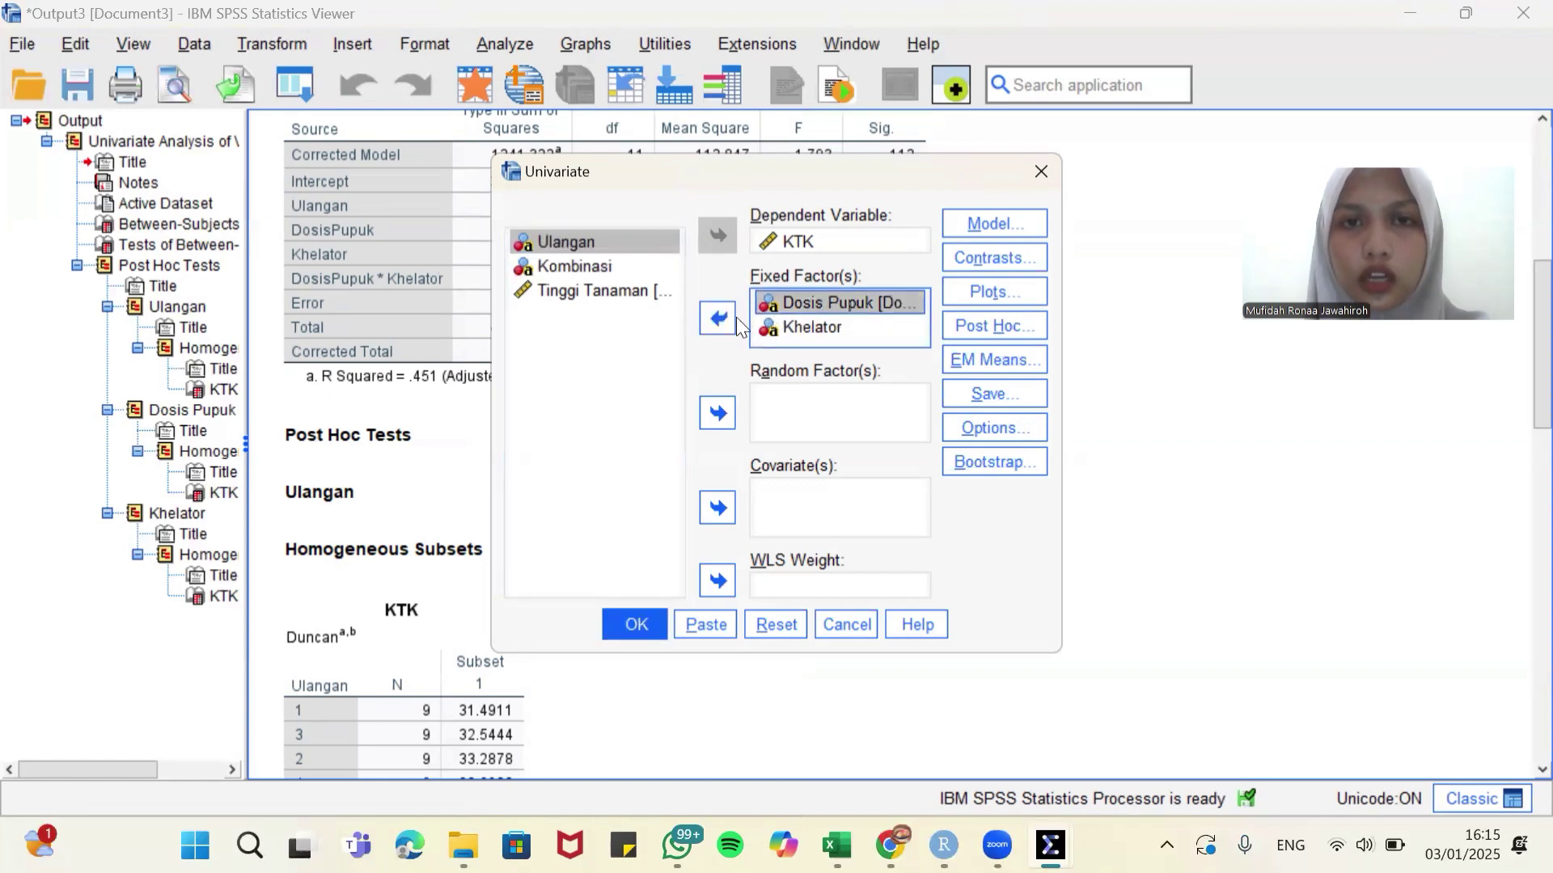
left_click(718, 319)
left_click(796, 305)
left_click(719, 317)
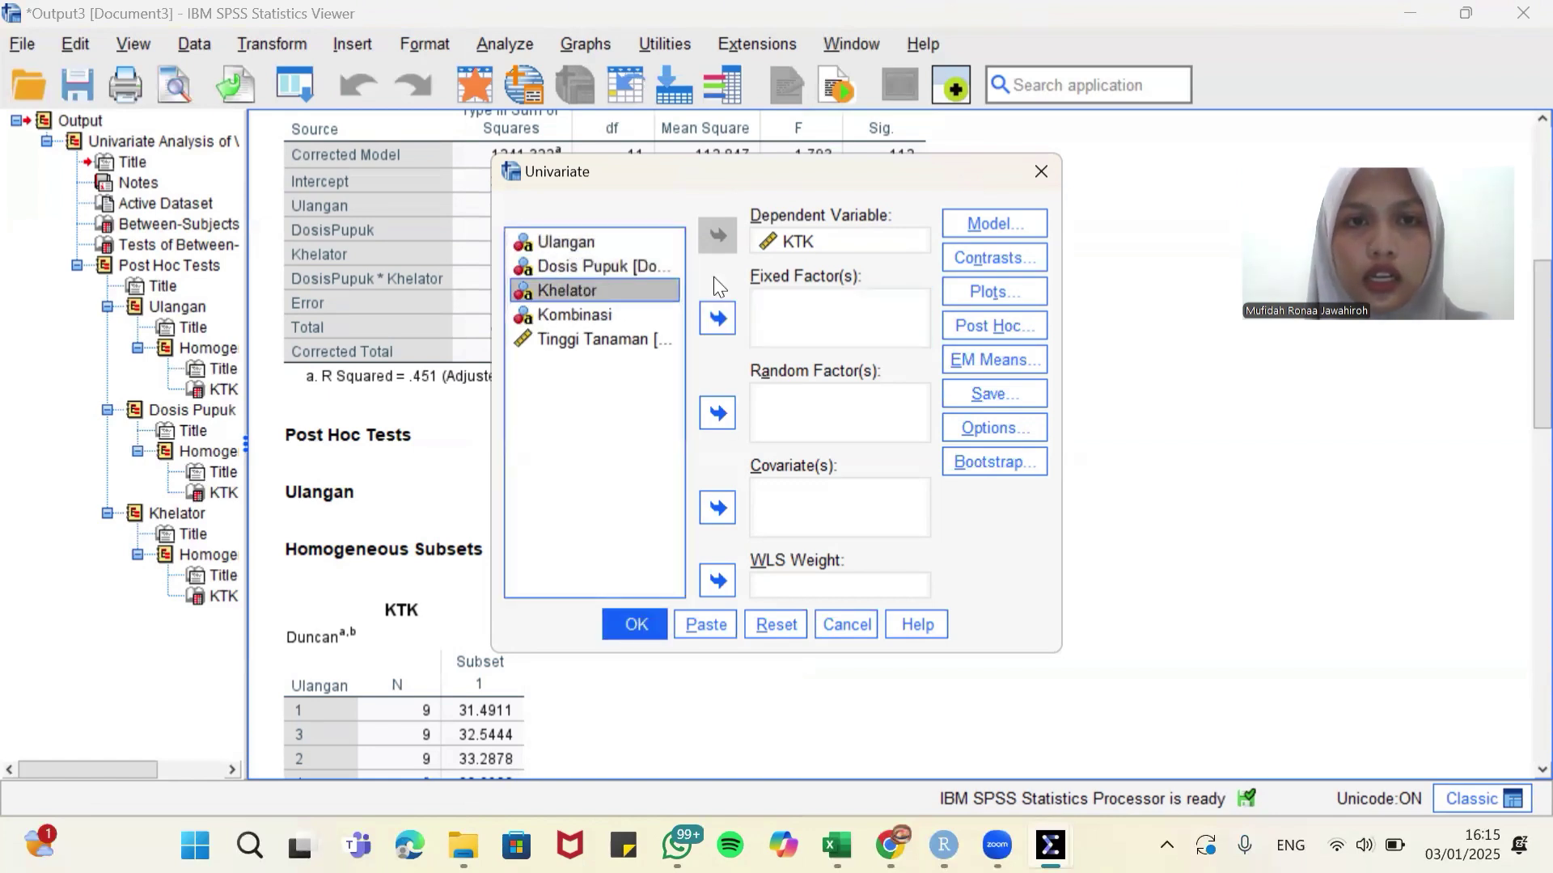
left_click(583, 321)
left_click(716, 317)
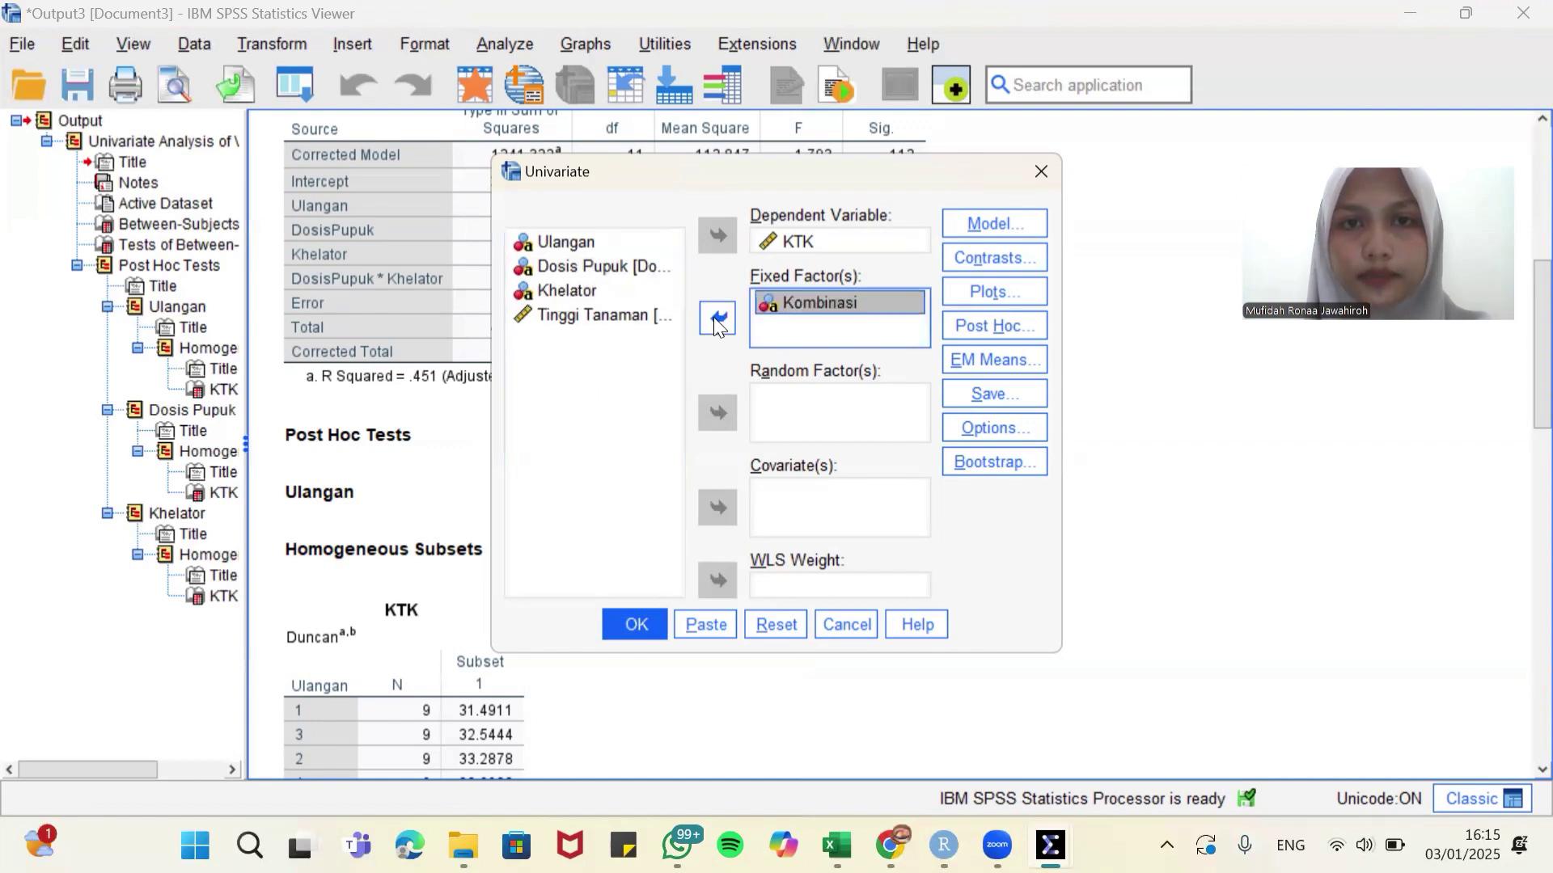
Step: Add Kombinasi as the term of the Build terms model and accept the specification
left_click(1003, 228)
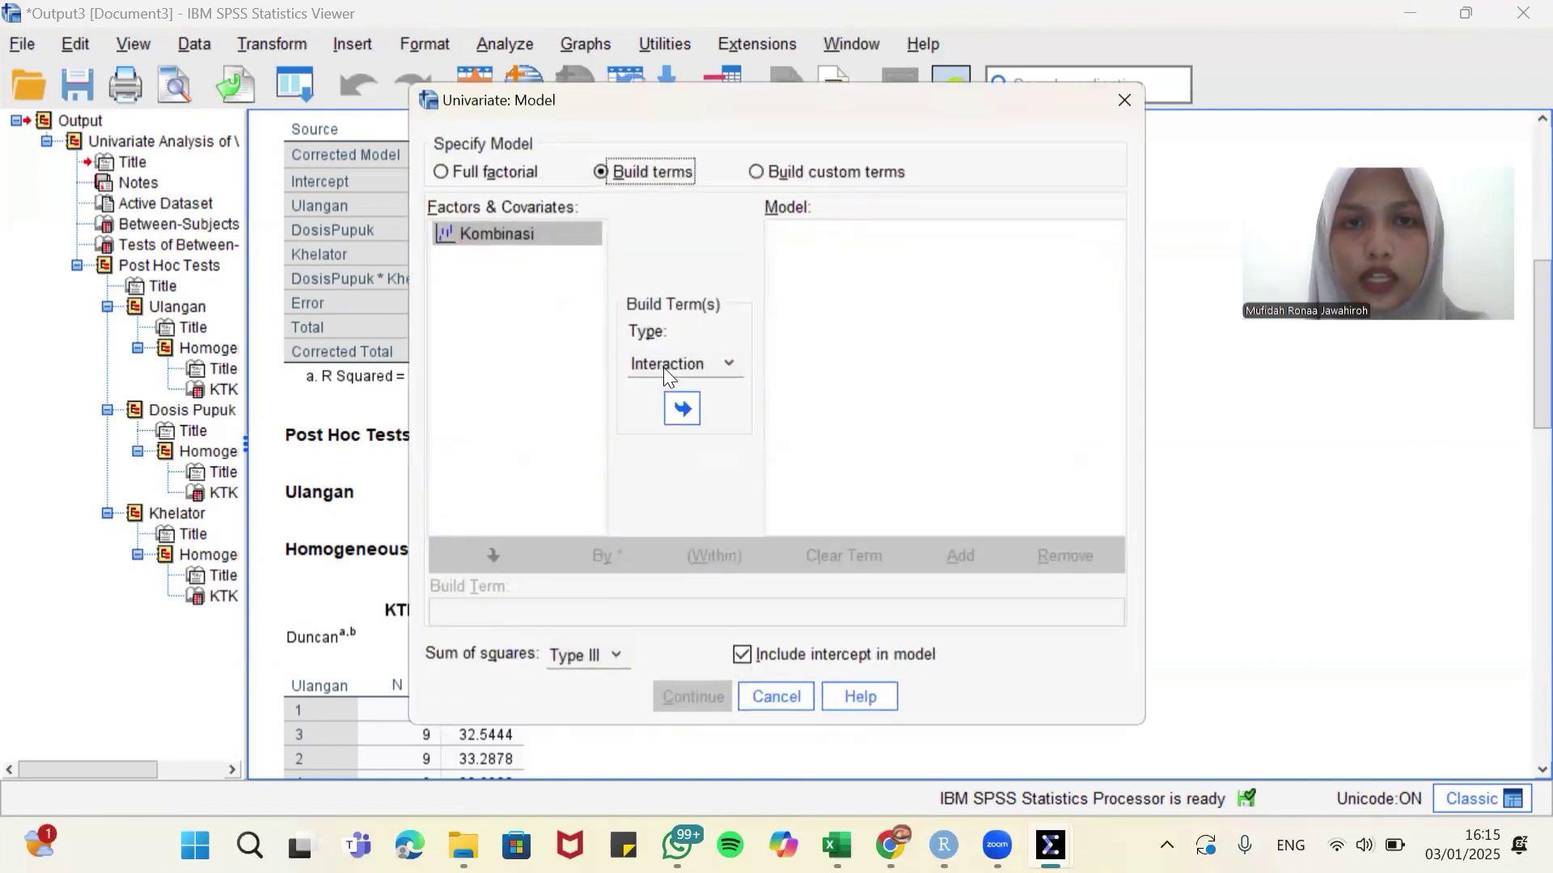
left_click(682, 409)
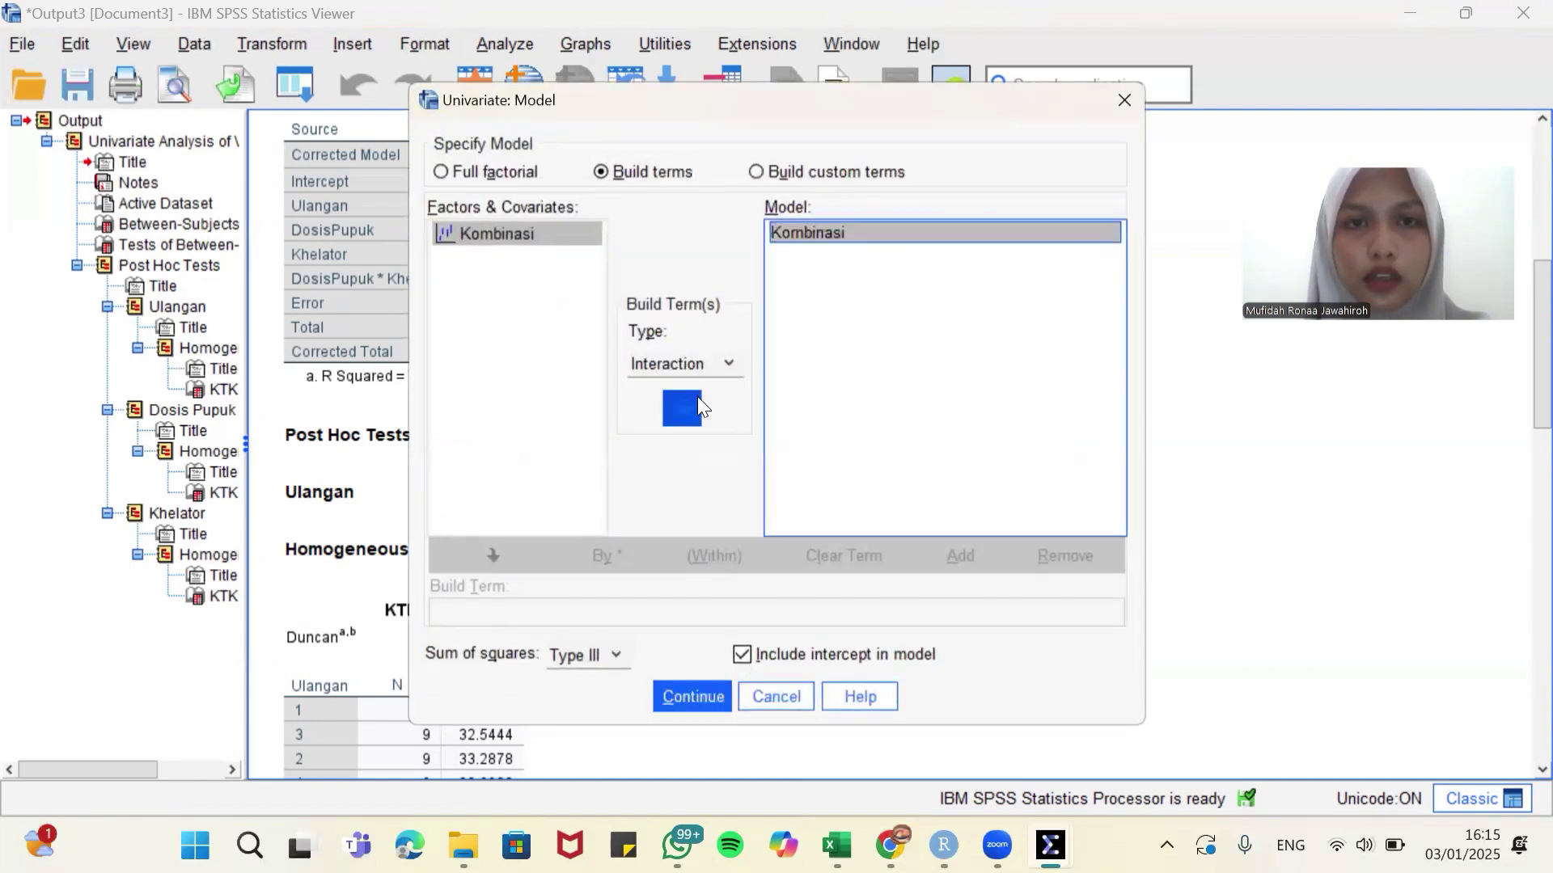
left_click(689, 695)
Step: Apply the Duncan post hoc test to Kombinasi and run the univariate analysis
left_click(995, 326)
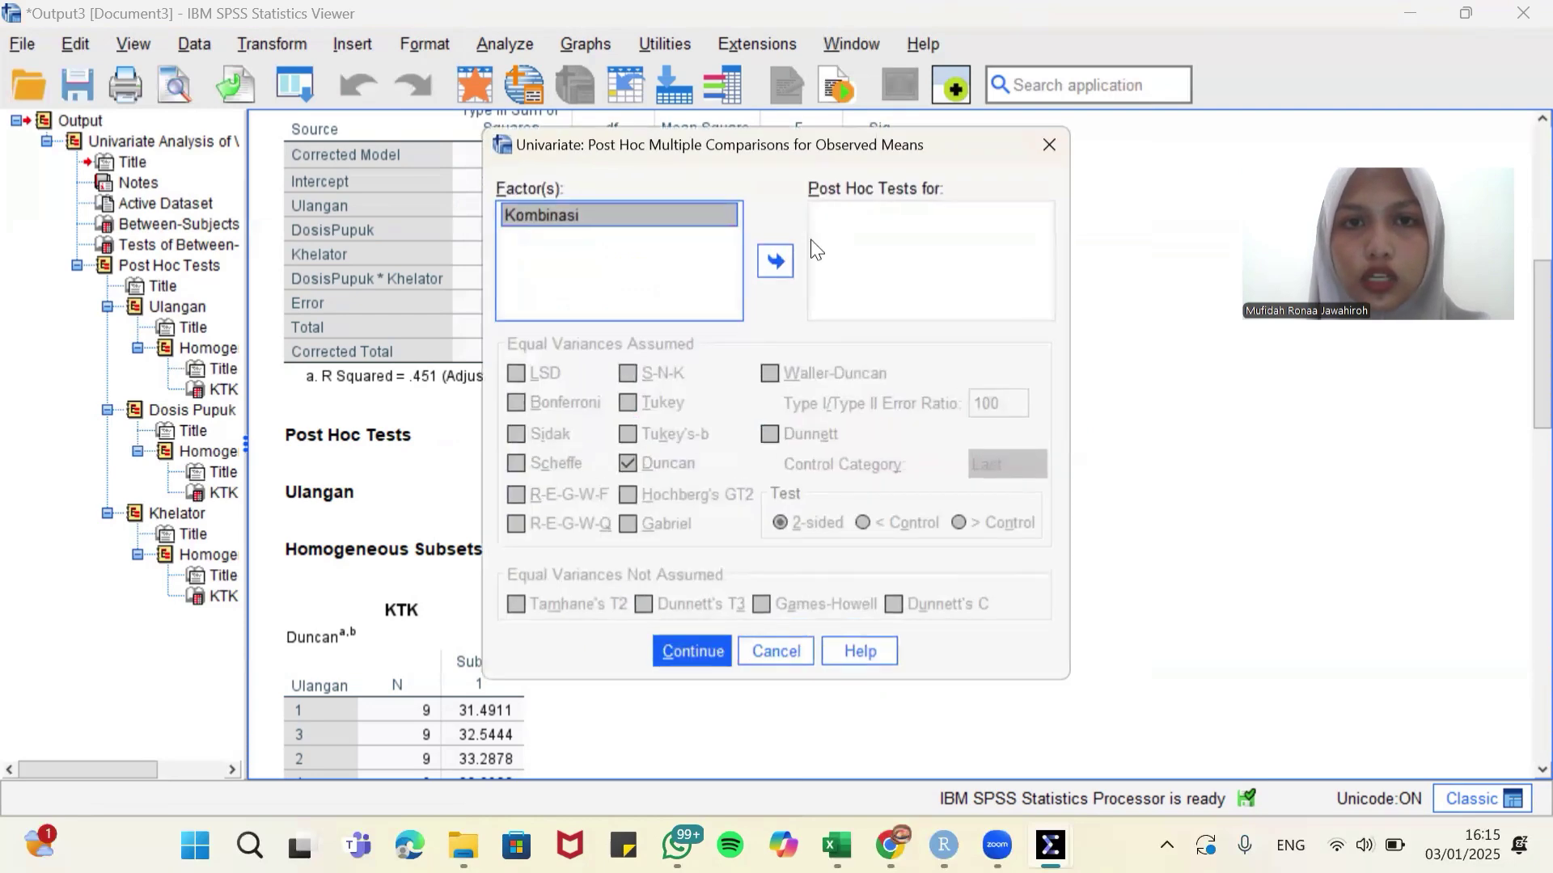
left_click(774, 262)
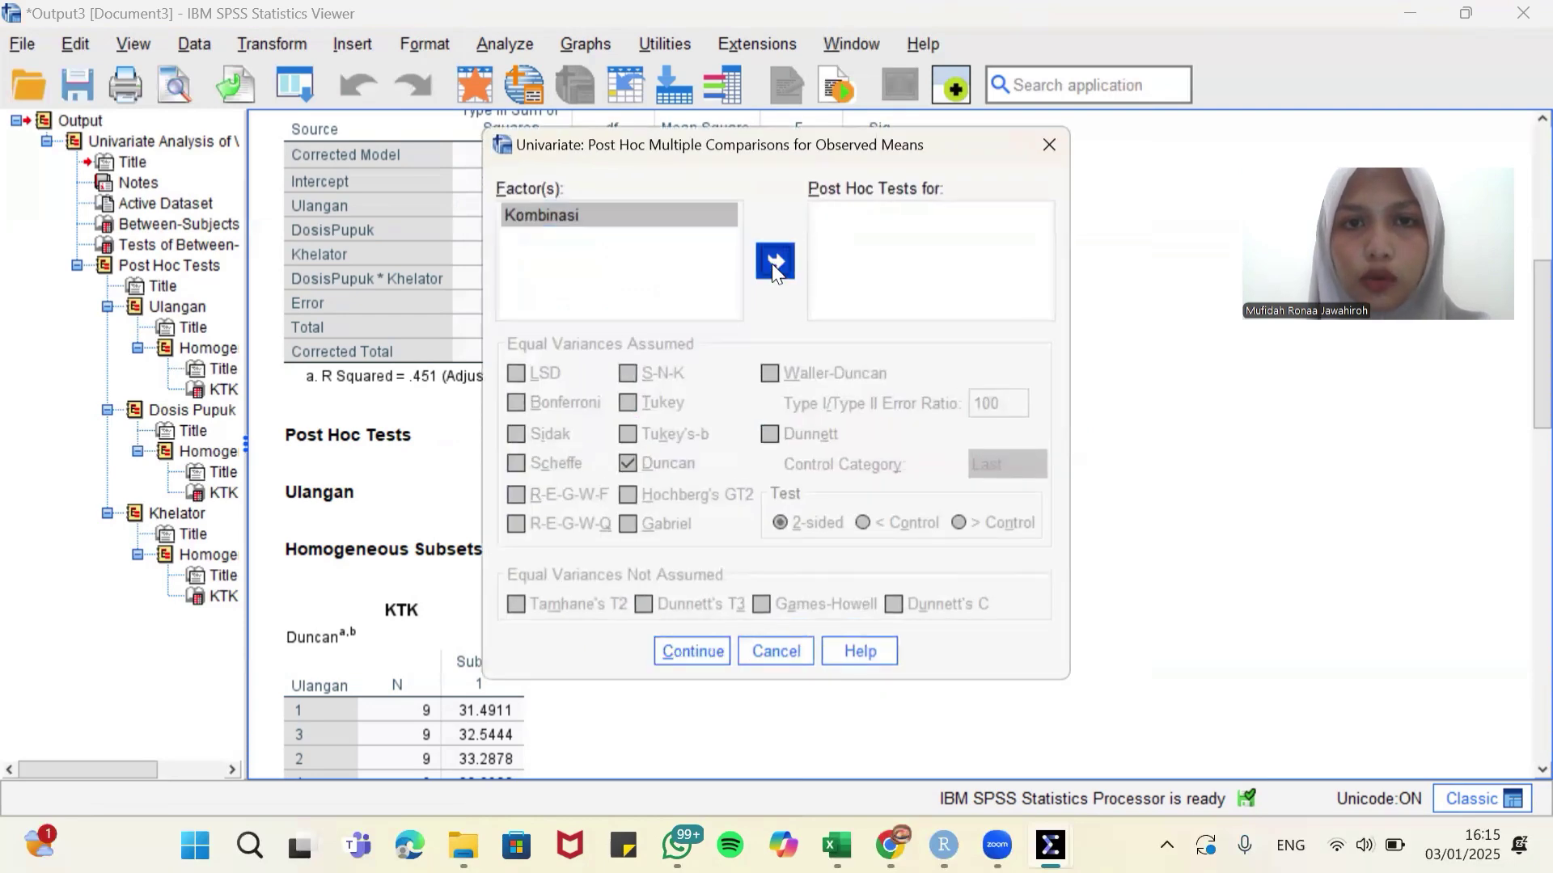
left_click(691, 652)
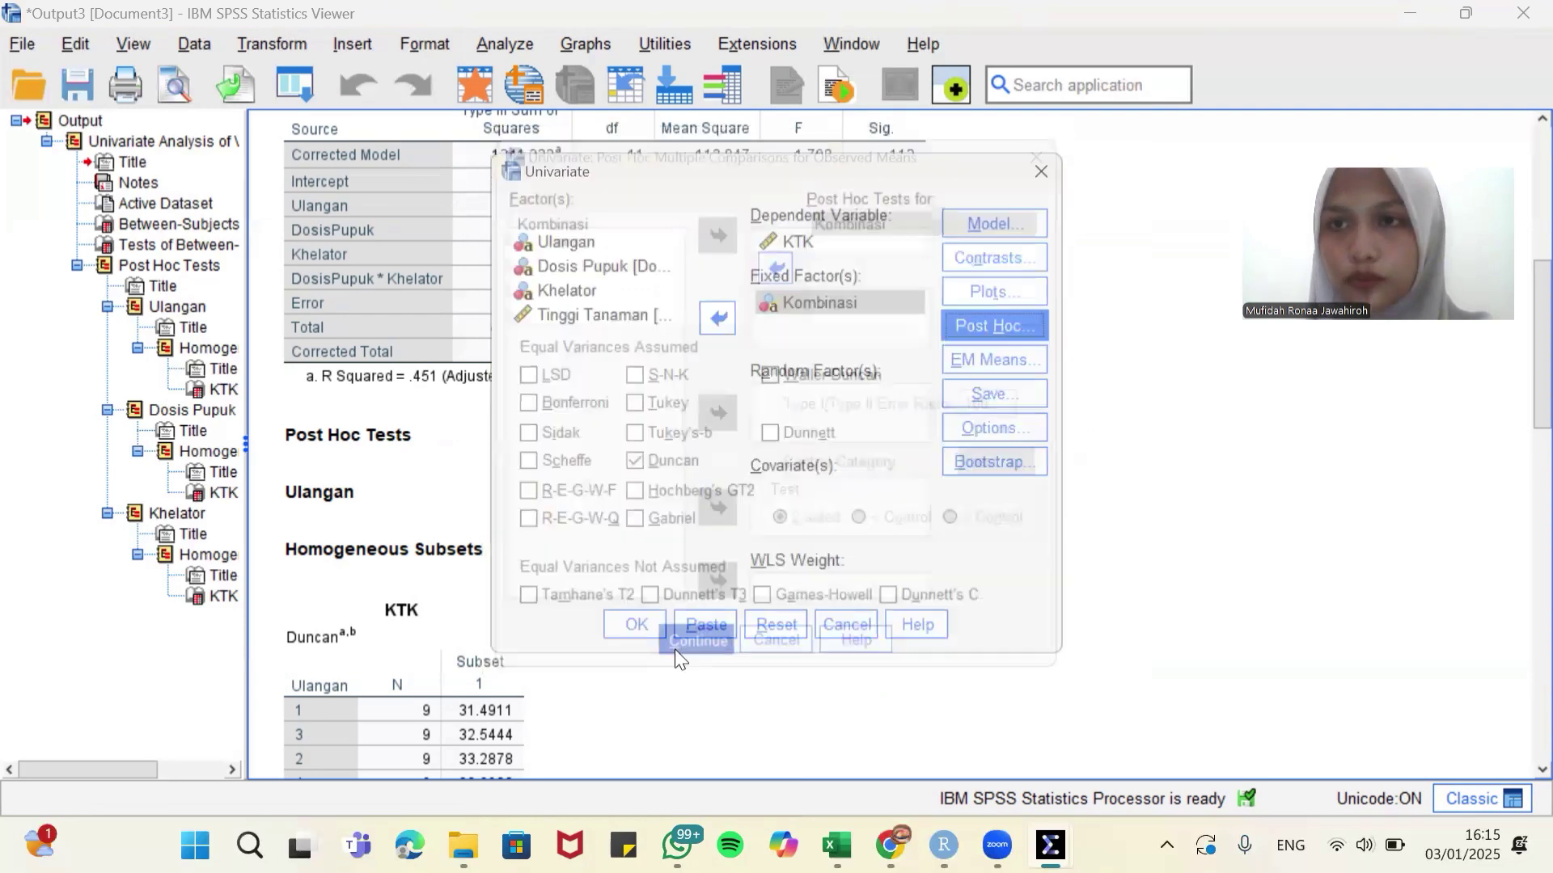
left_click(635, 625)
Step: Examine the between-subjects effects and the Duncan homogeneous subsets of KTK for the Kombinasi treatments
scroll(902, 534, "down", 10)
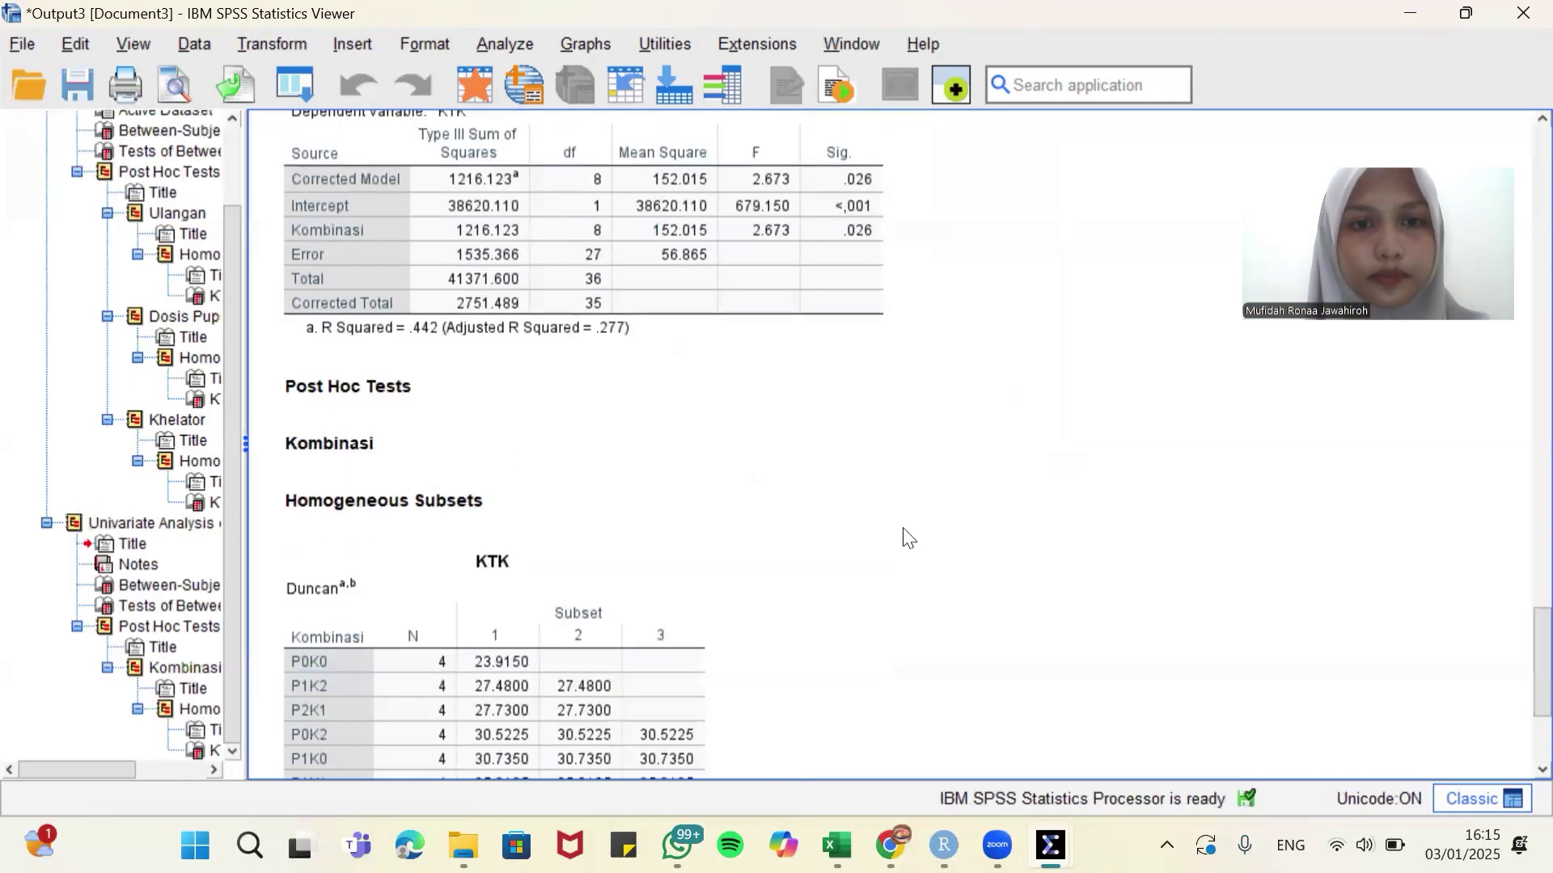
scroll(905, 550, "up", 3)
scroll(909, 548, "up", 1)
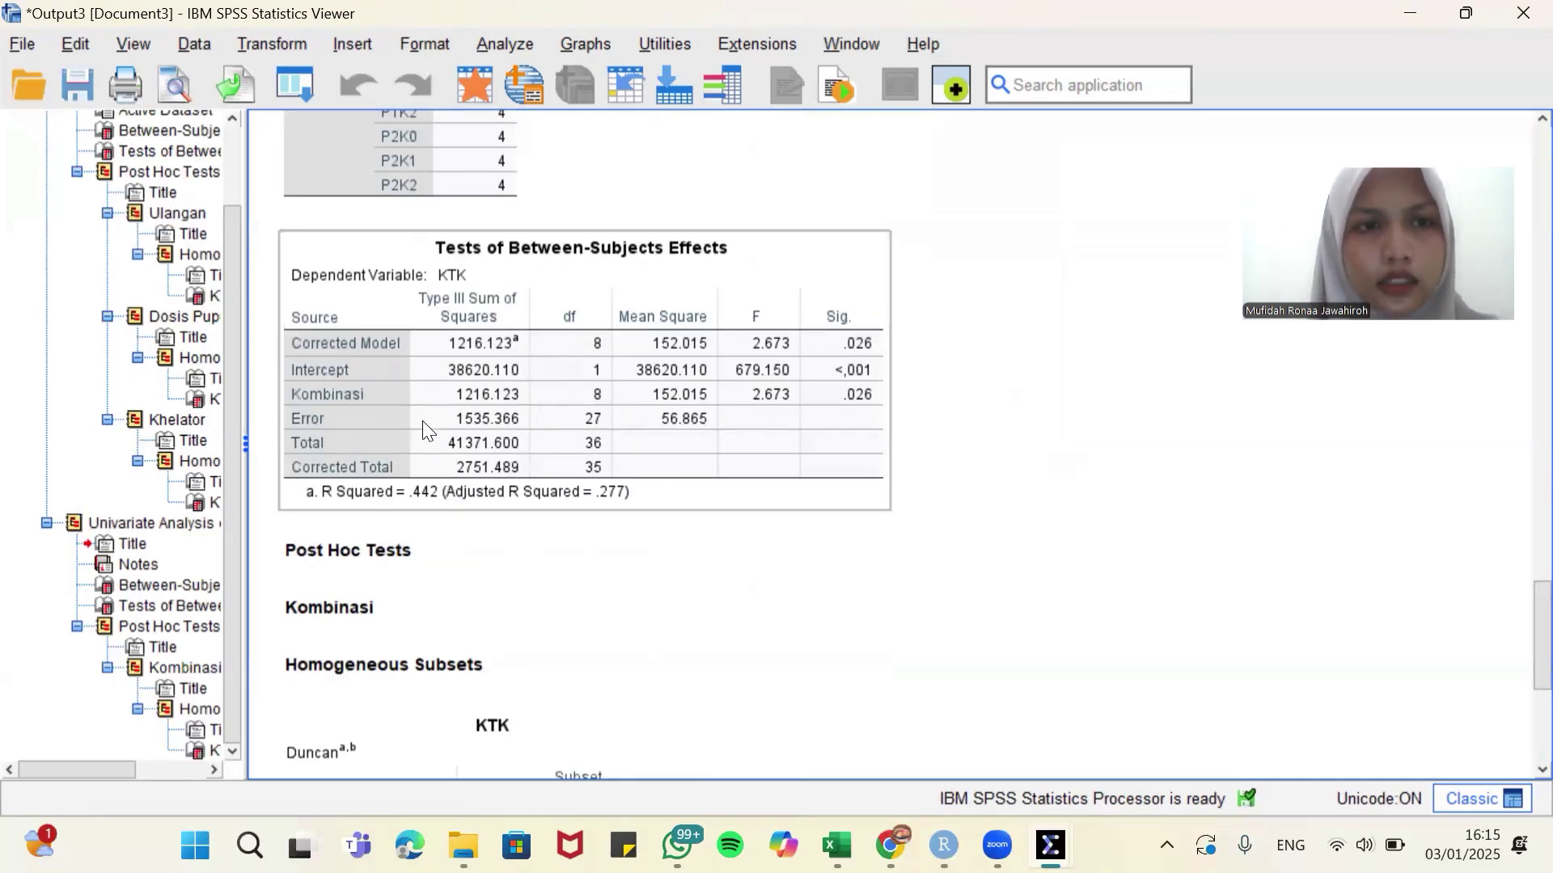
scroll(853, 426, "down", 5)
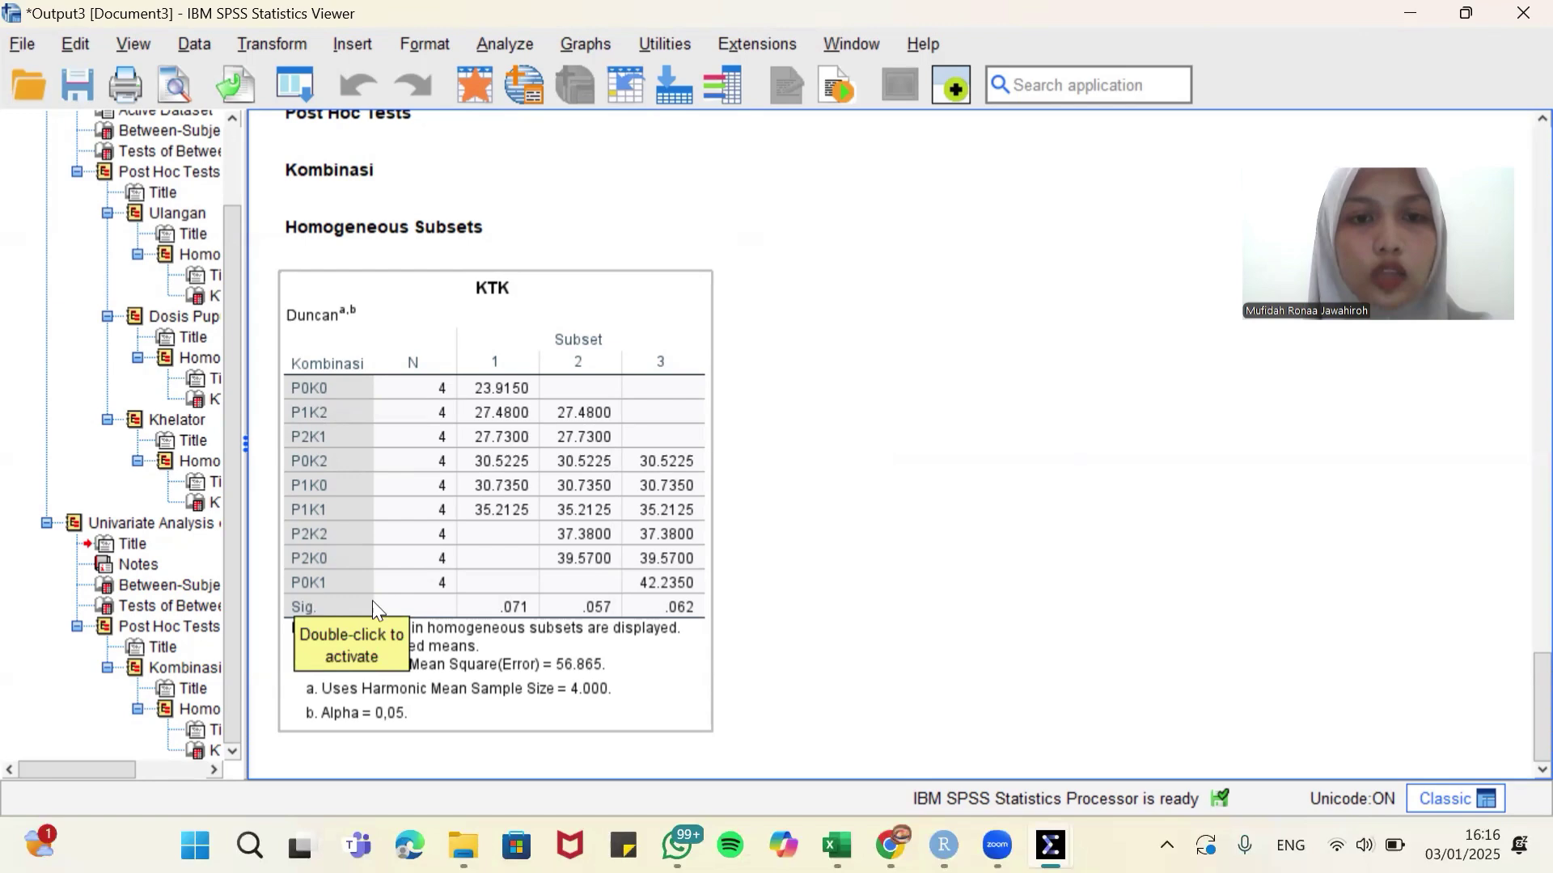
left_click(780, 590)
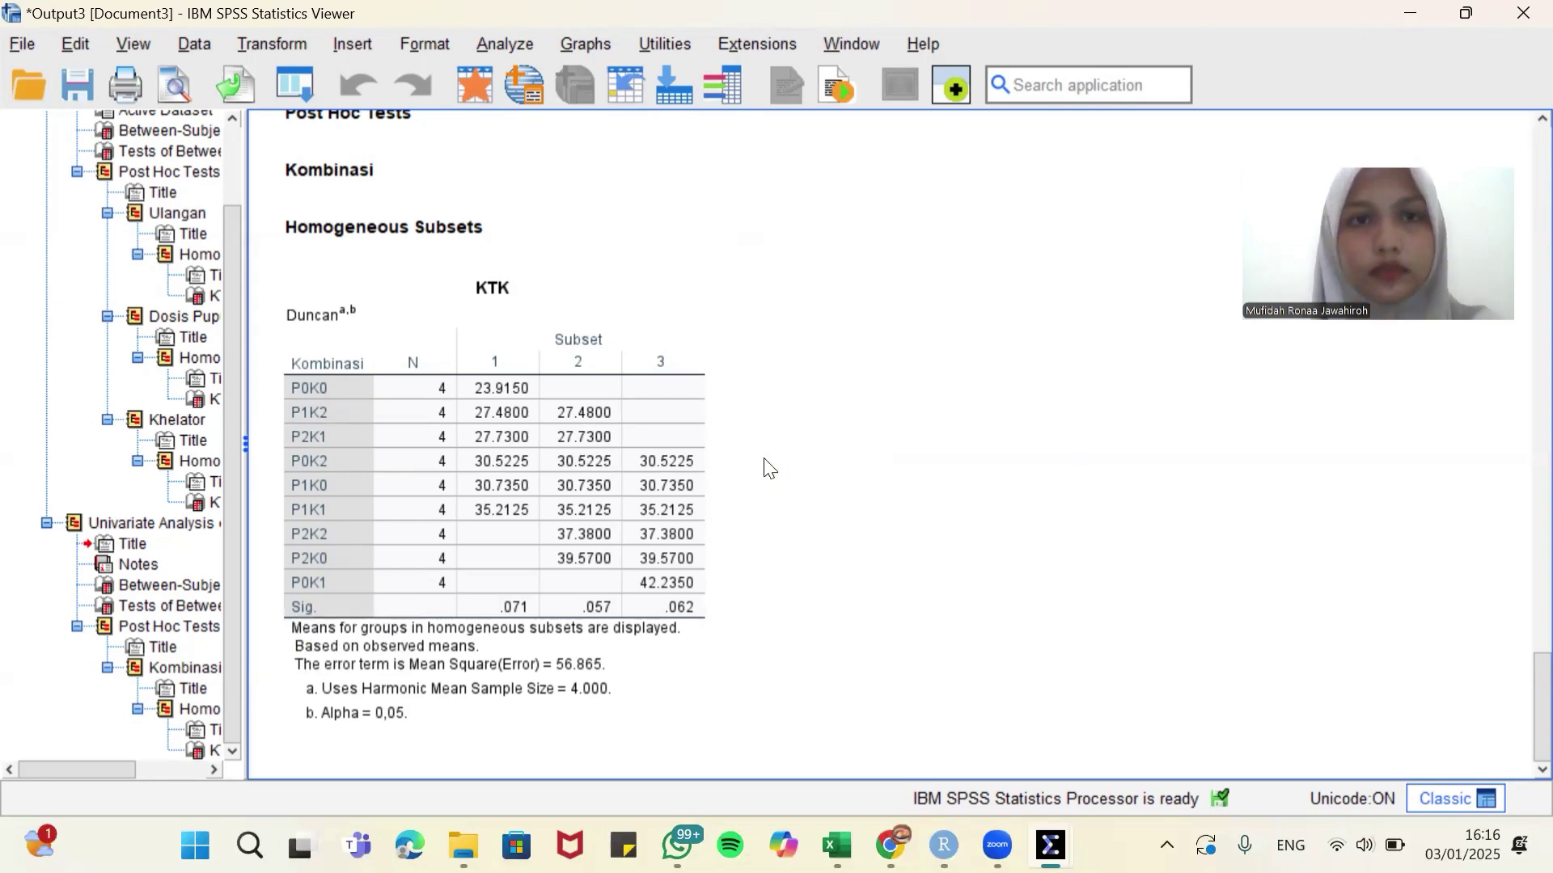
scroll(782, 569, "up", 15)
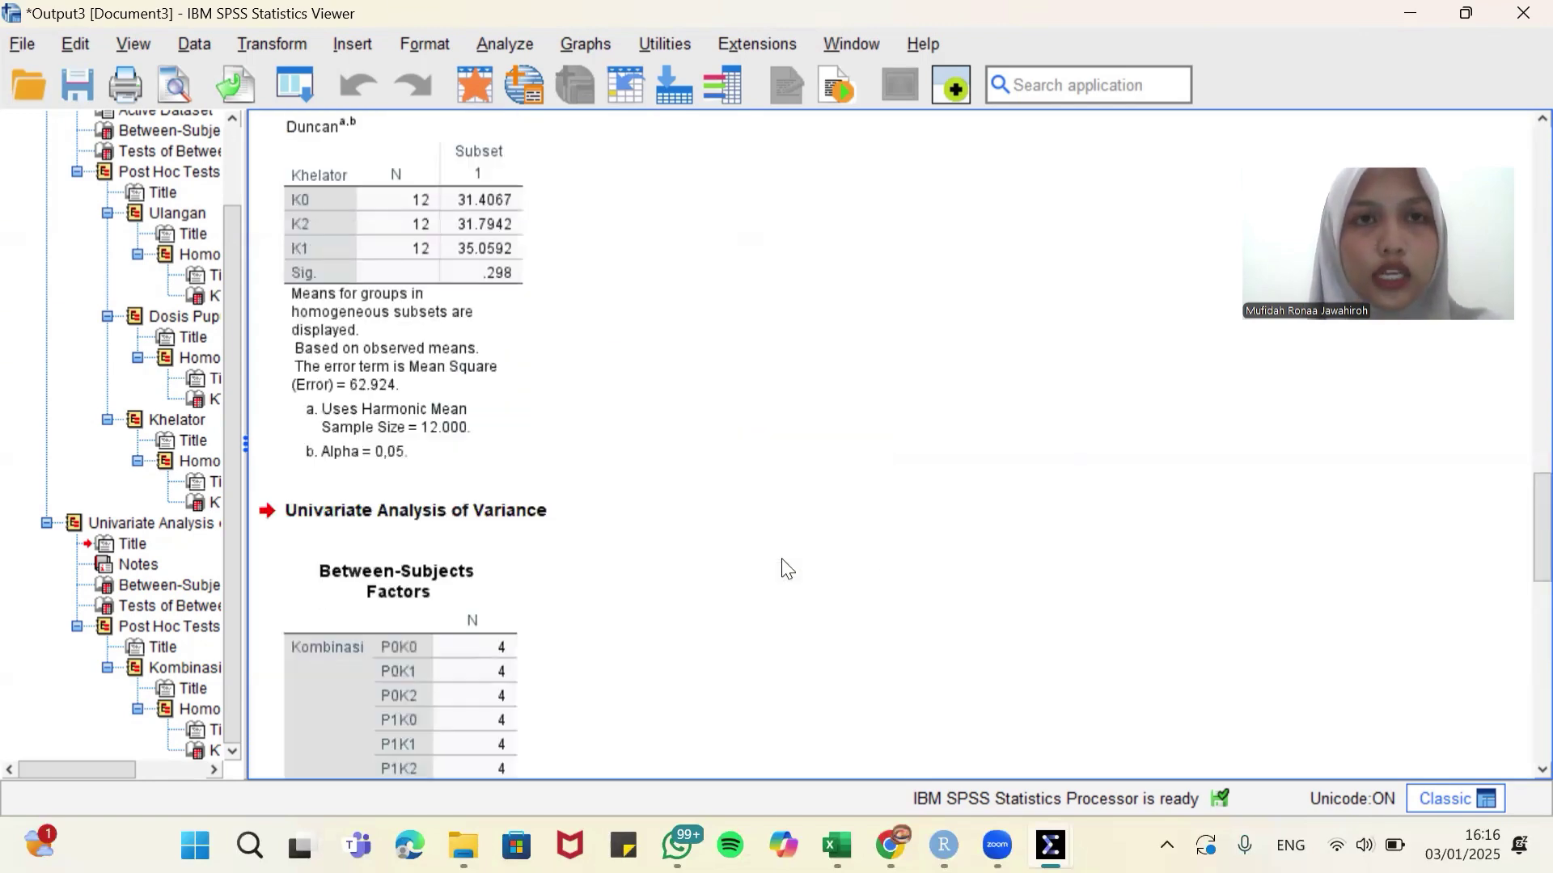
scroll(782, 569, "down", 5)
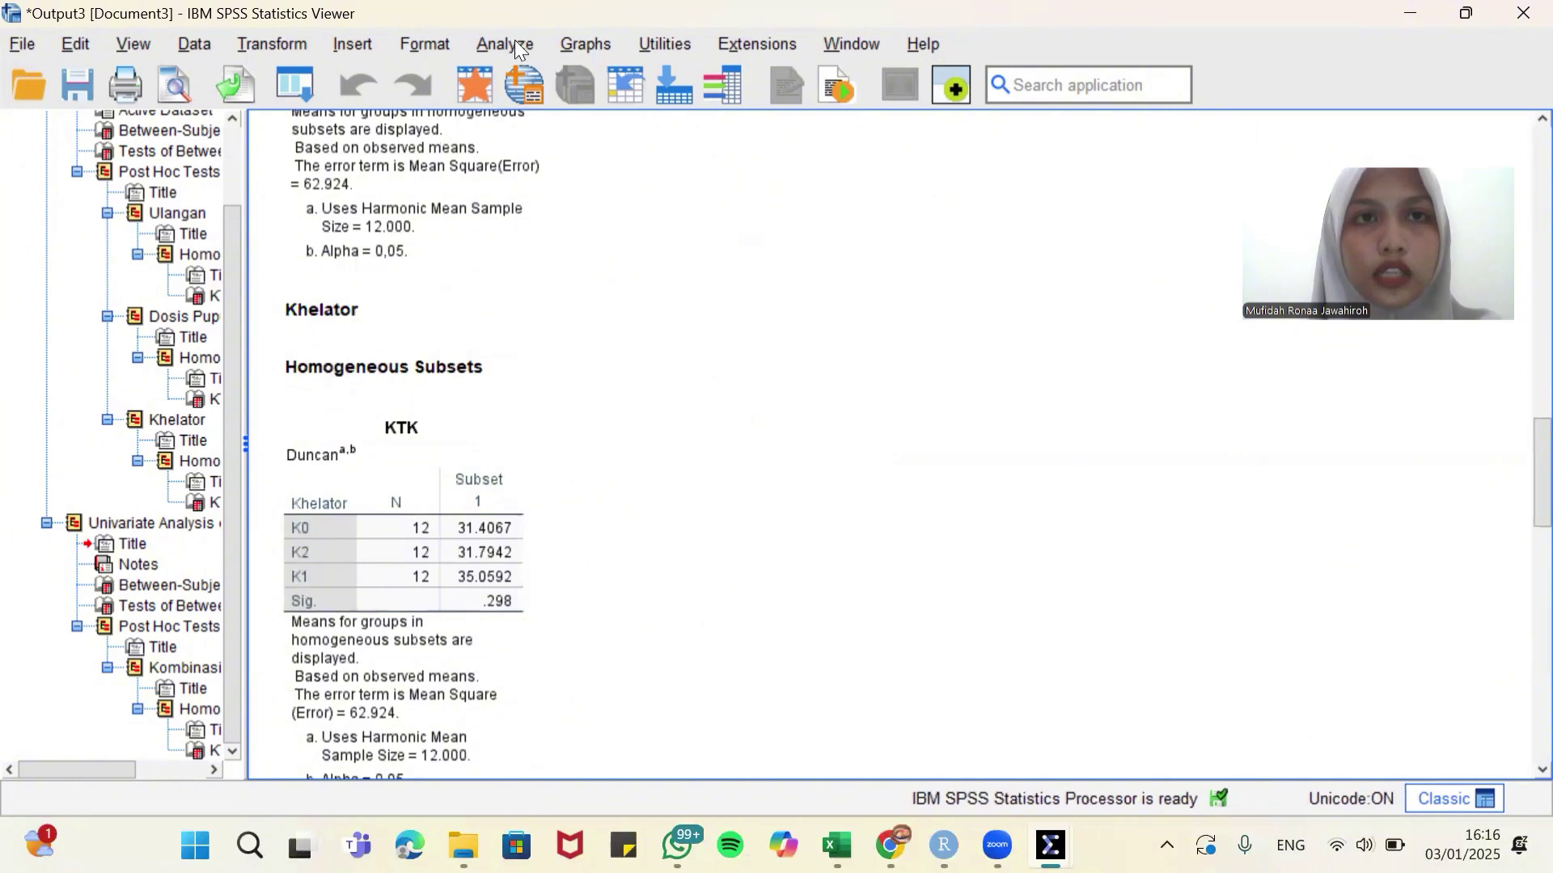
Step: Start a bivariate correlation analysis with KTK and Tinggi Tanaman as the variables
left_click(505, 44)
mouse_move(645, 493)
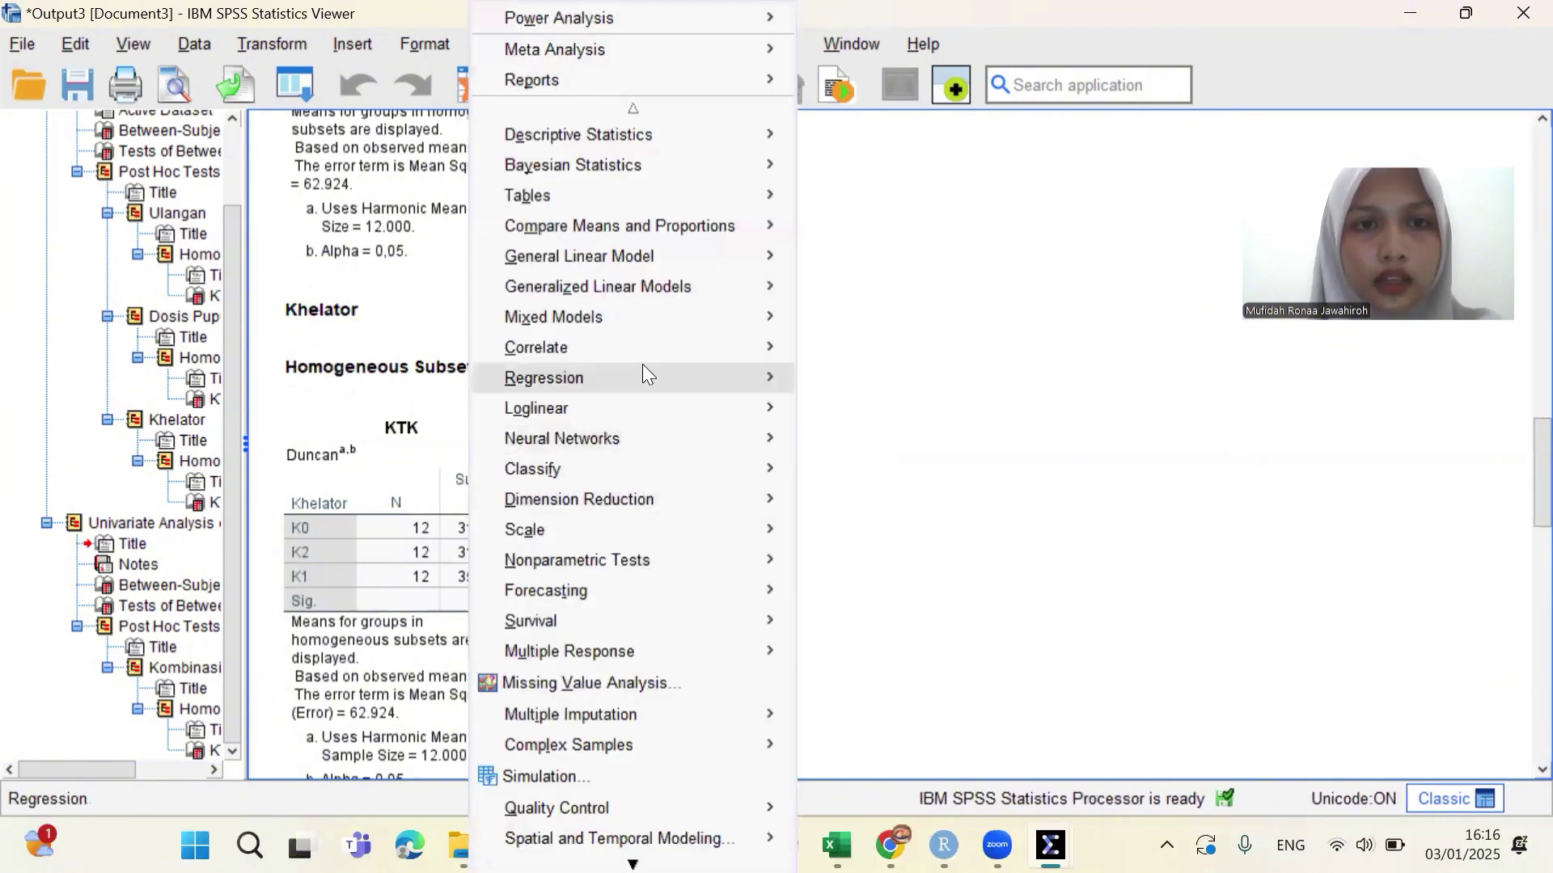
mouse_move(645, 349)
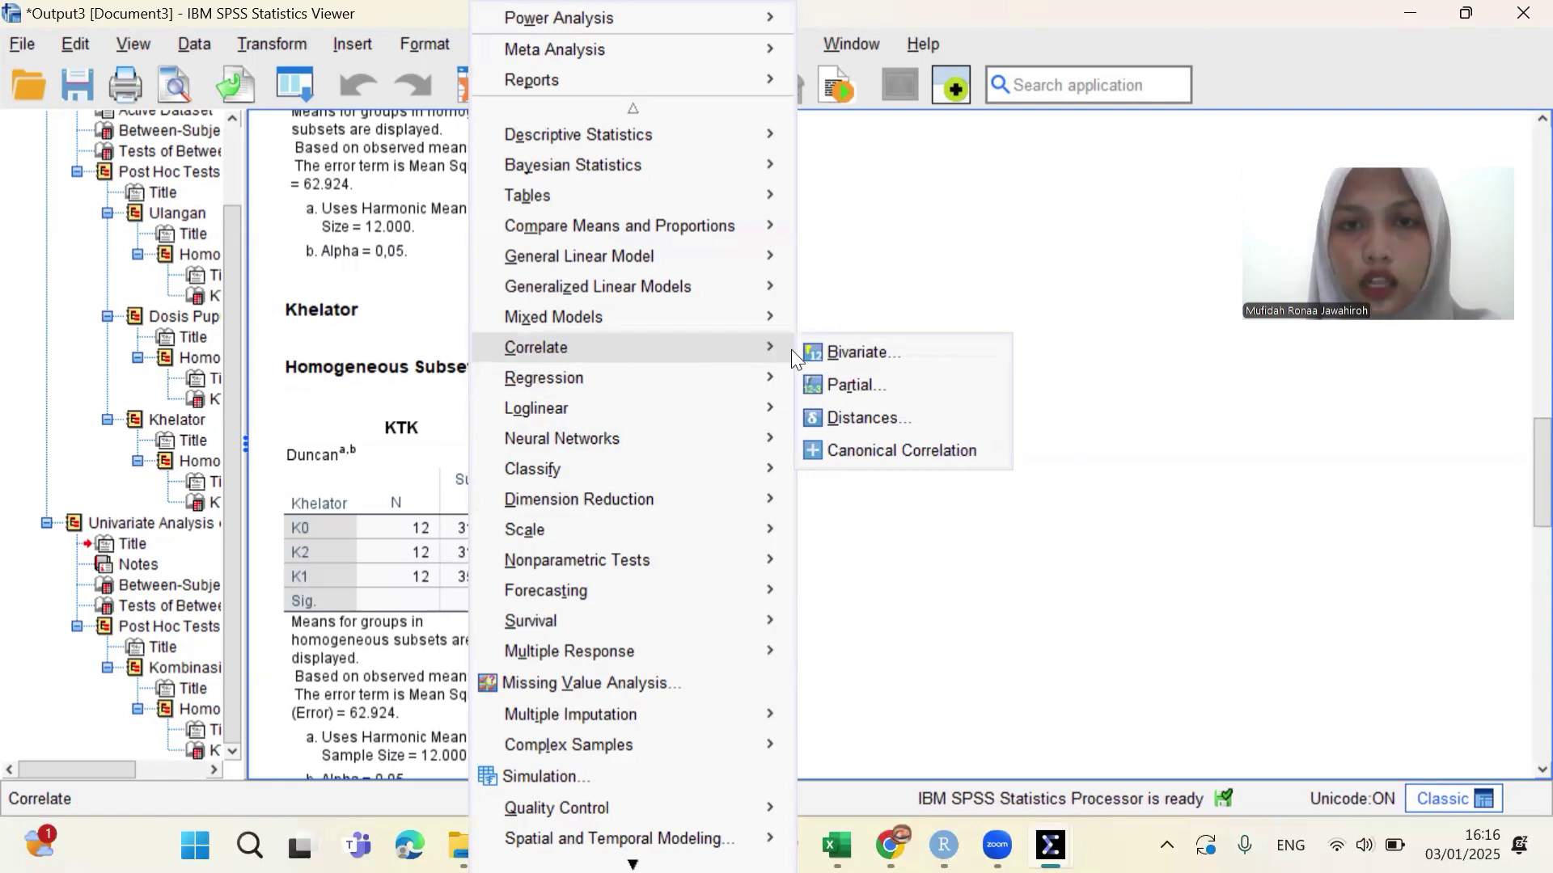
left_click(869, 349)
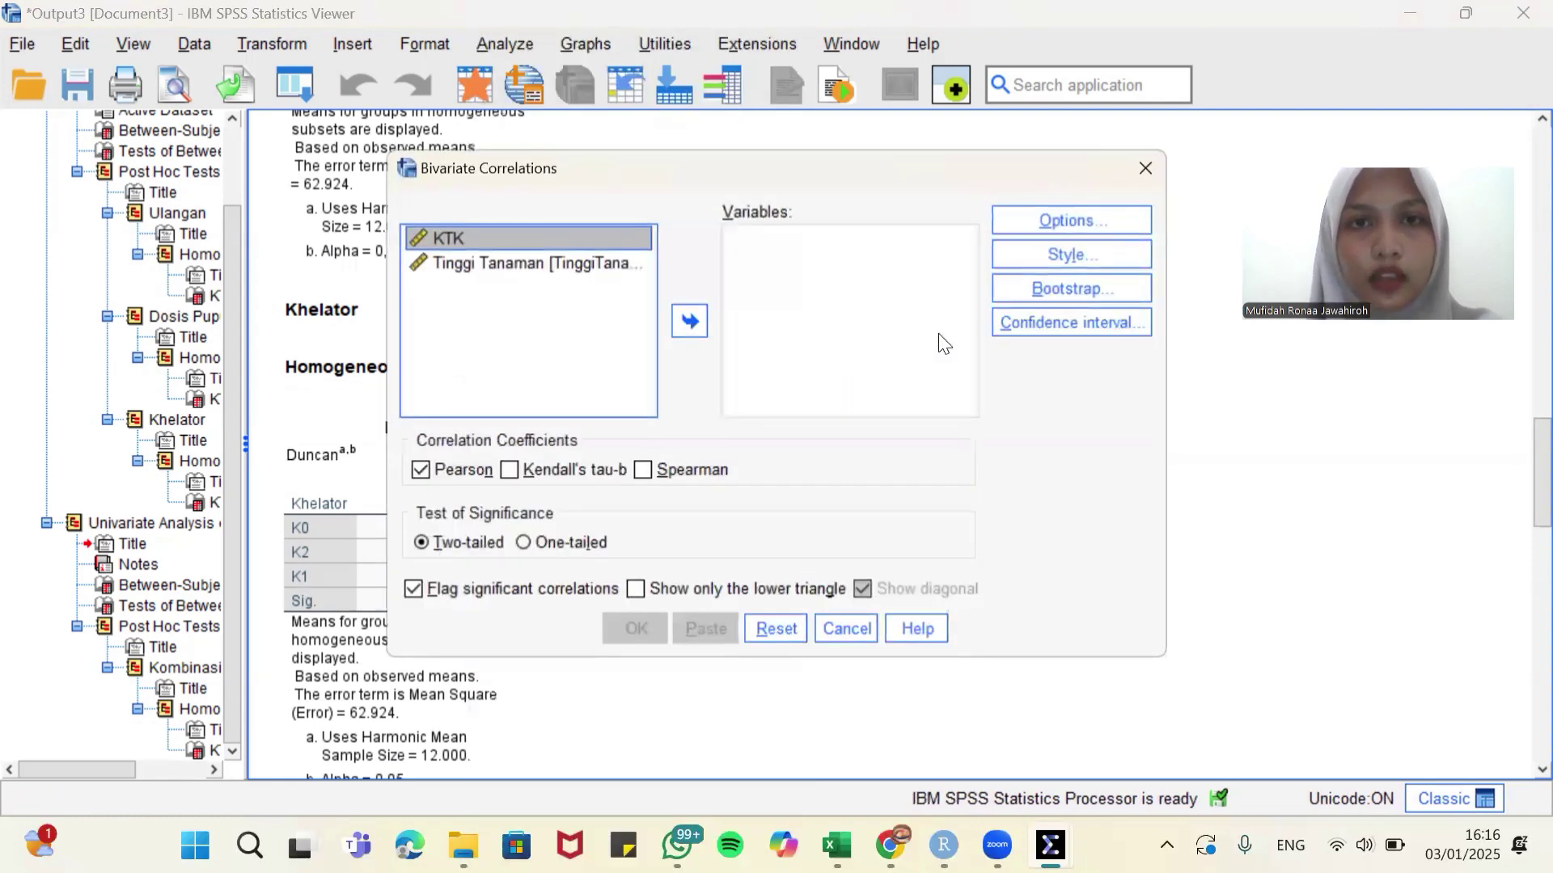
left_click(689, 321)
left_click(537, 240)
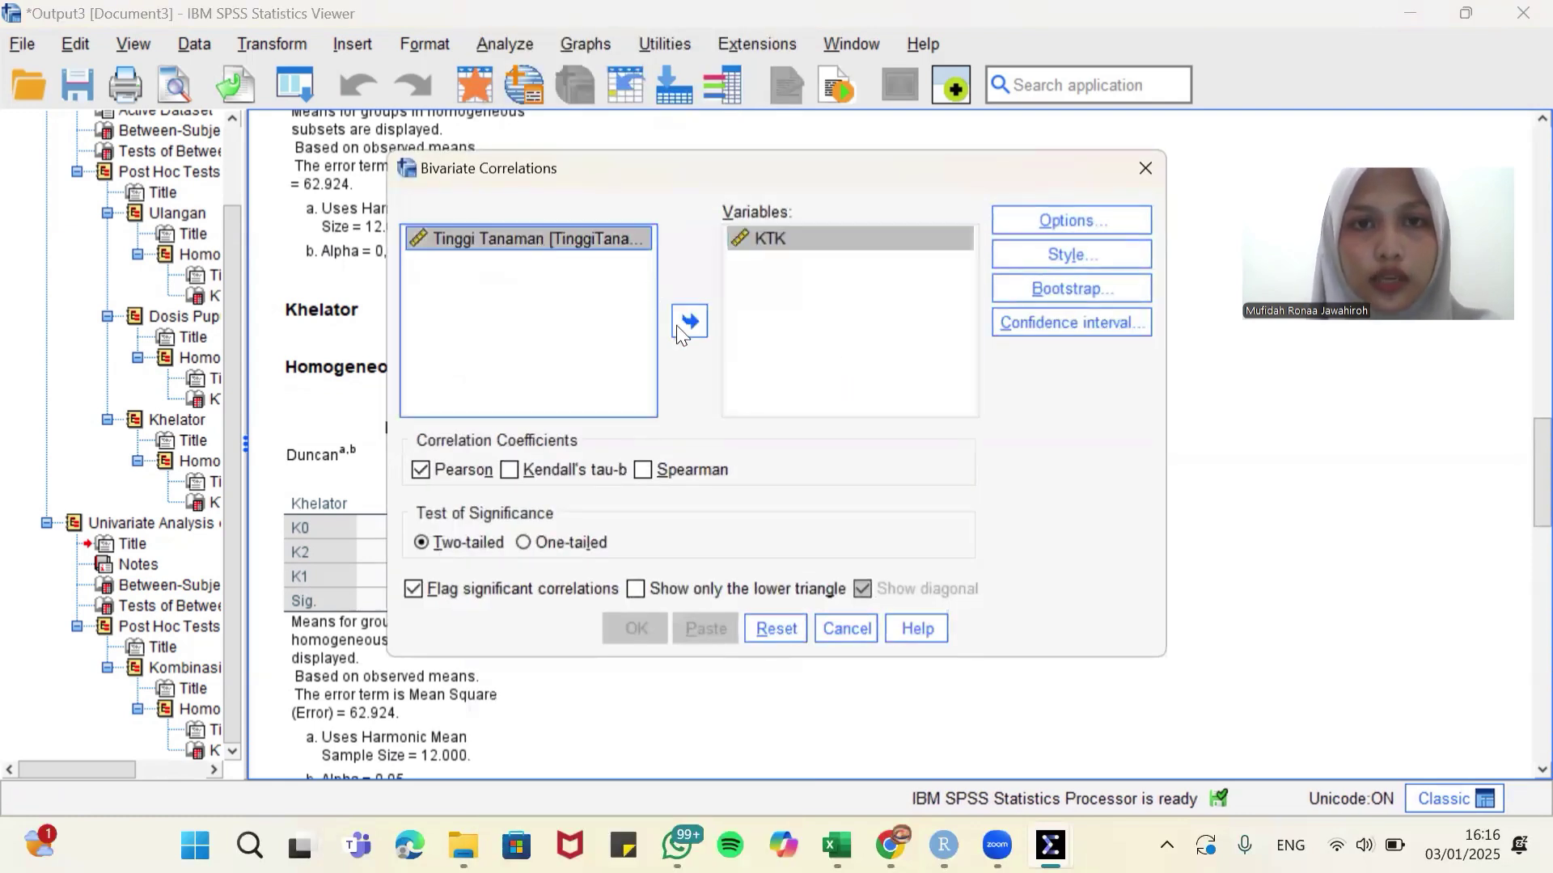
left_click(678, 323)
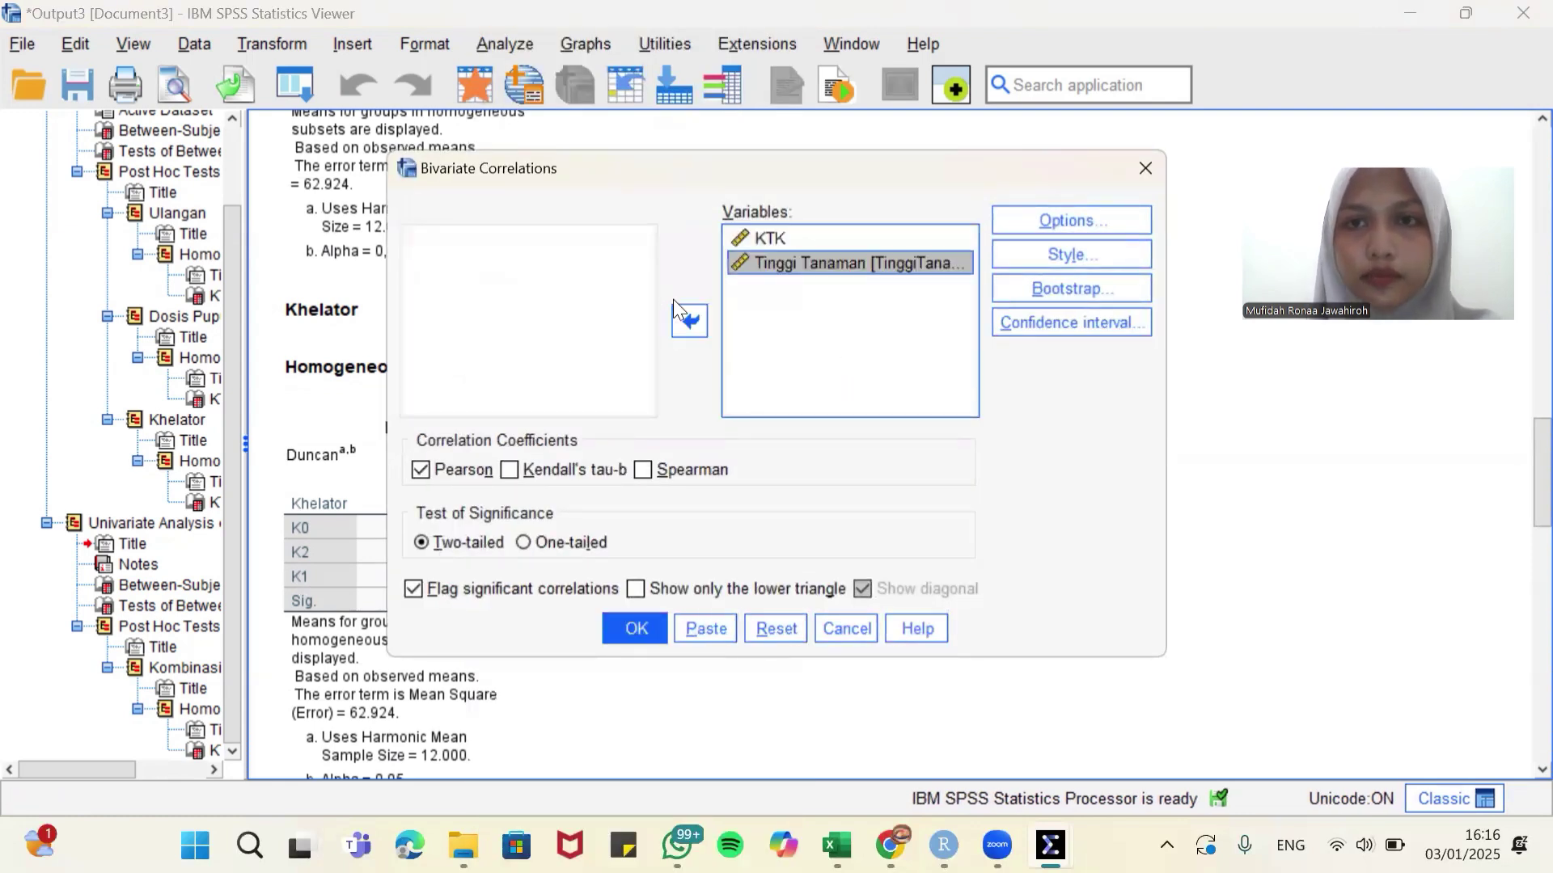
Step: Run the two-tailed Pearson correlation between KTK and Tinggi Tanaman
left_click(625, 639)
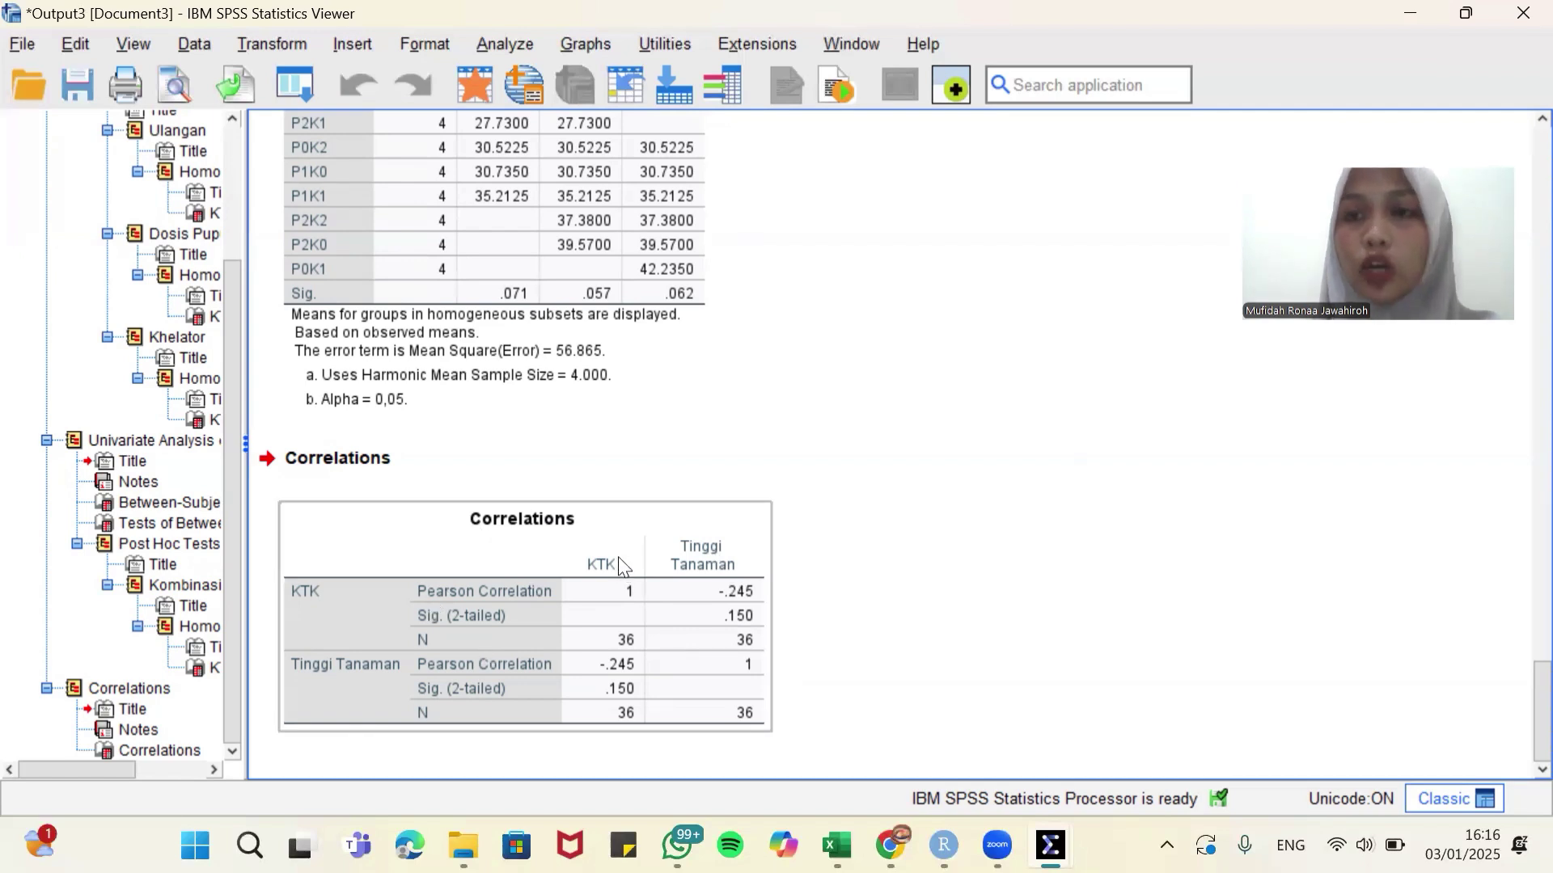
Step: Create a simple scatterplot with Tinggi Tanaman on the Y axis and KTK on the X axis
left_click(592, 44)
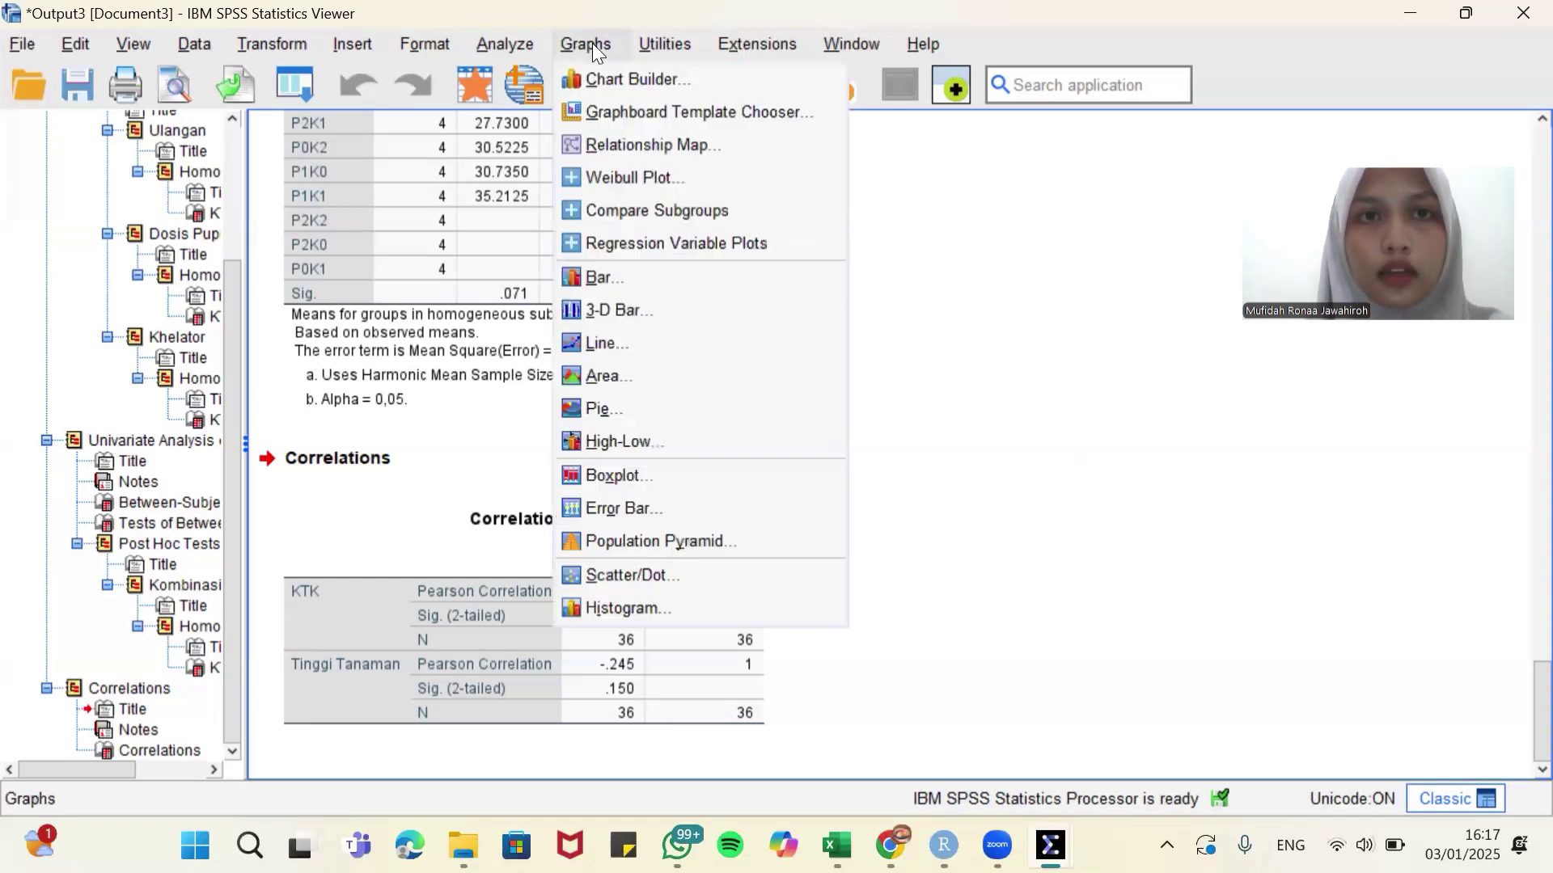
left_click(703, 576)
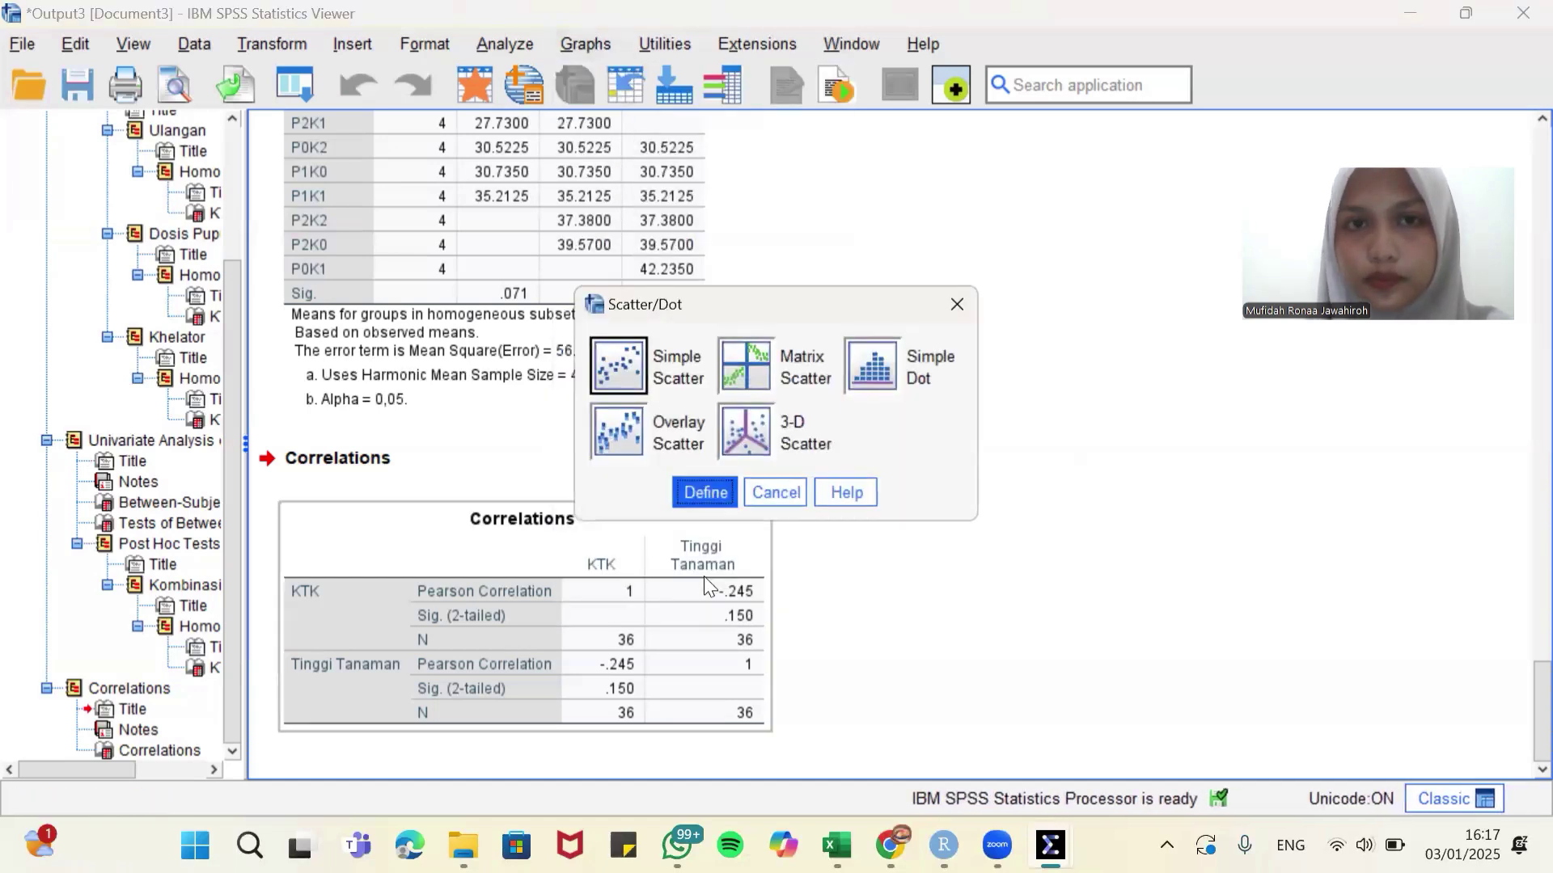
left_click(634, 363)
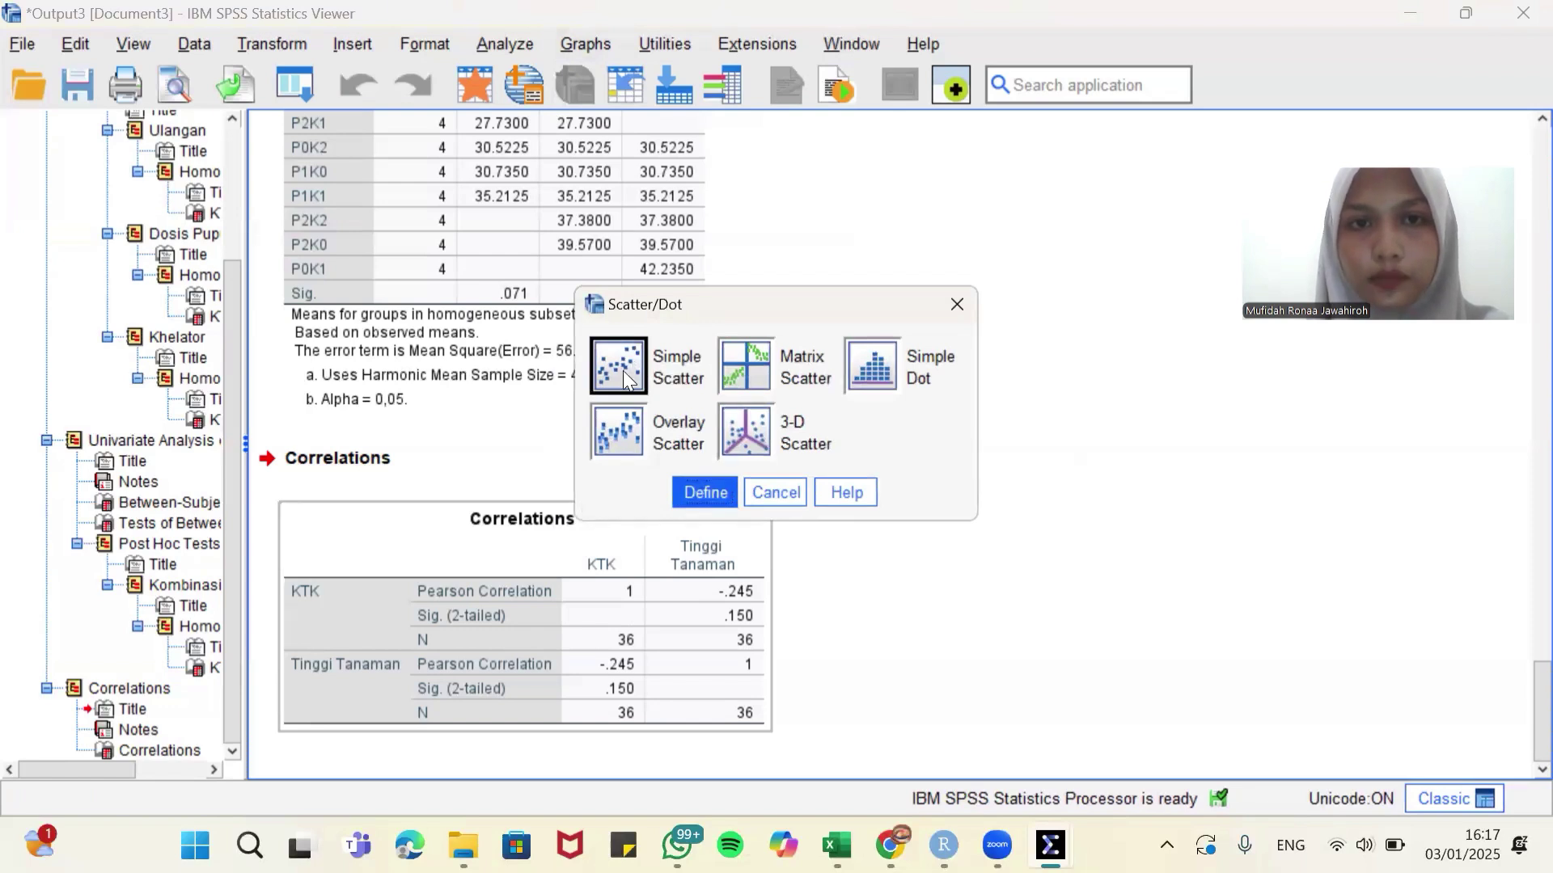
left_click(702, 494)
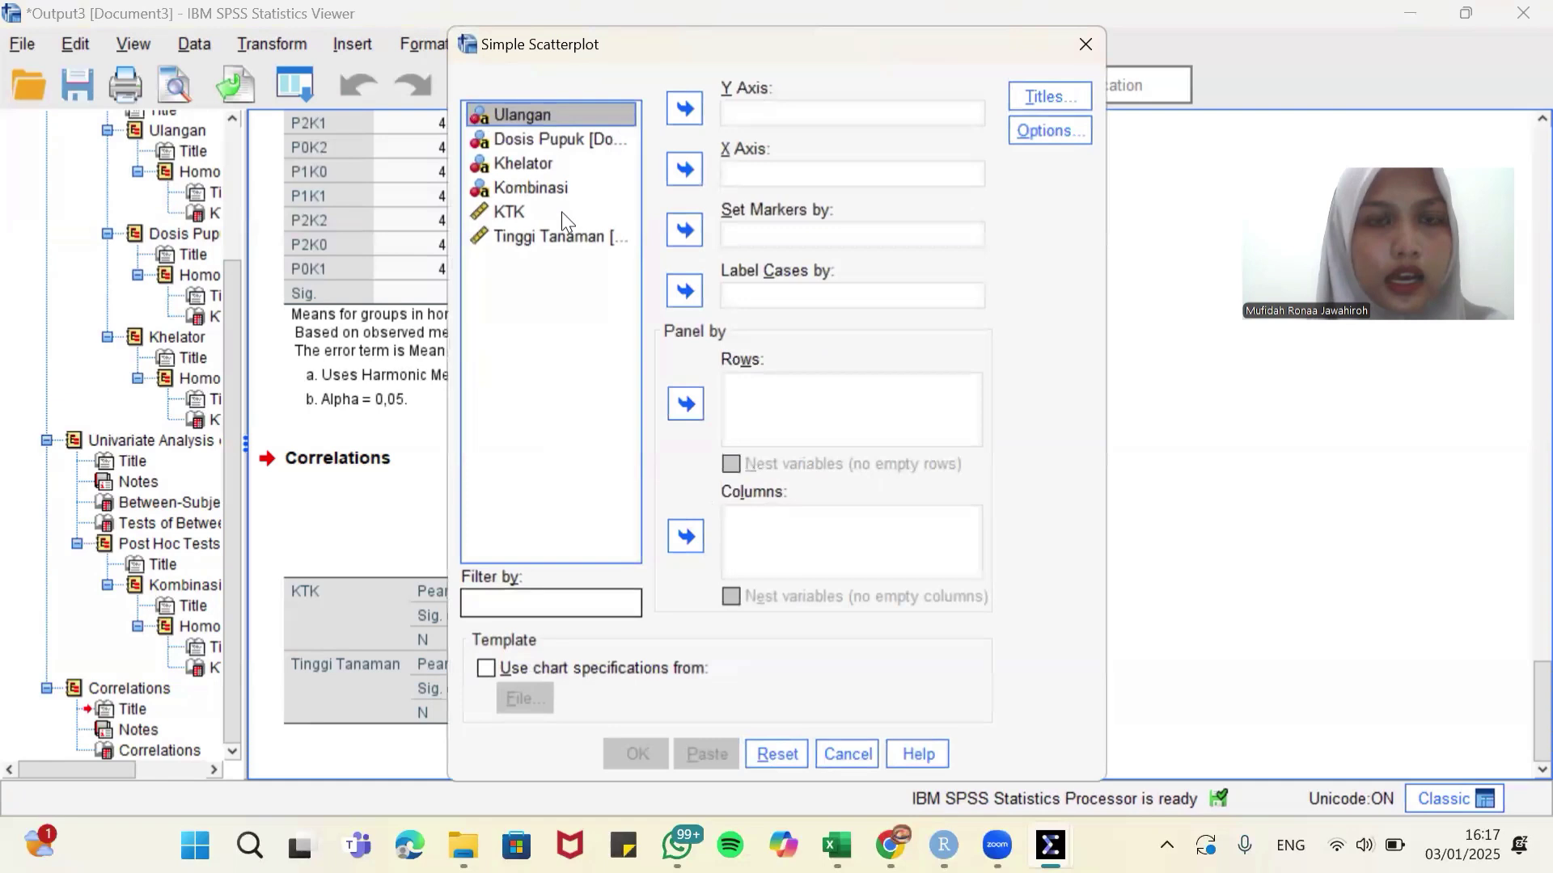
left_click(767, 113)
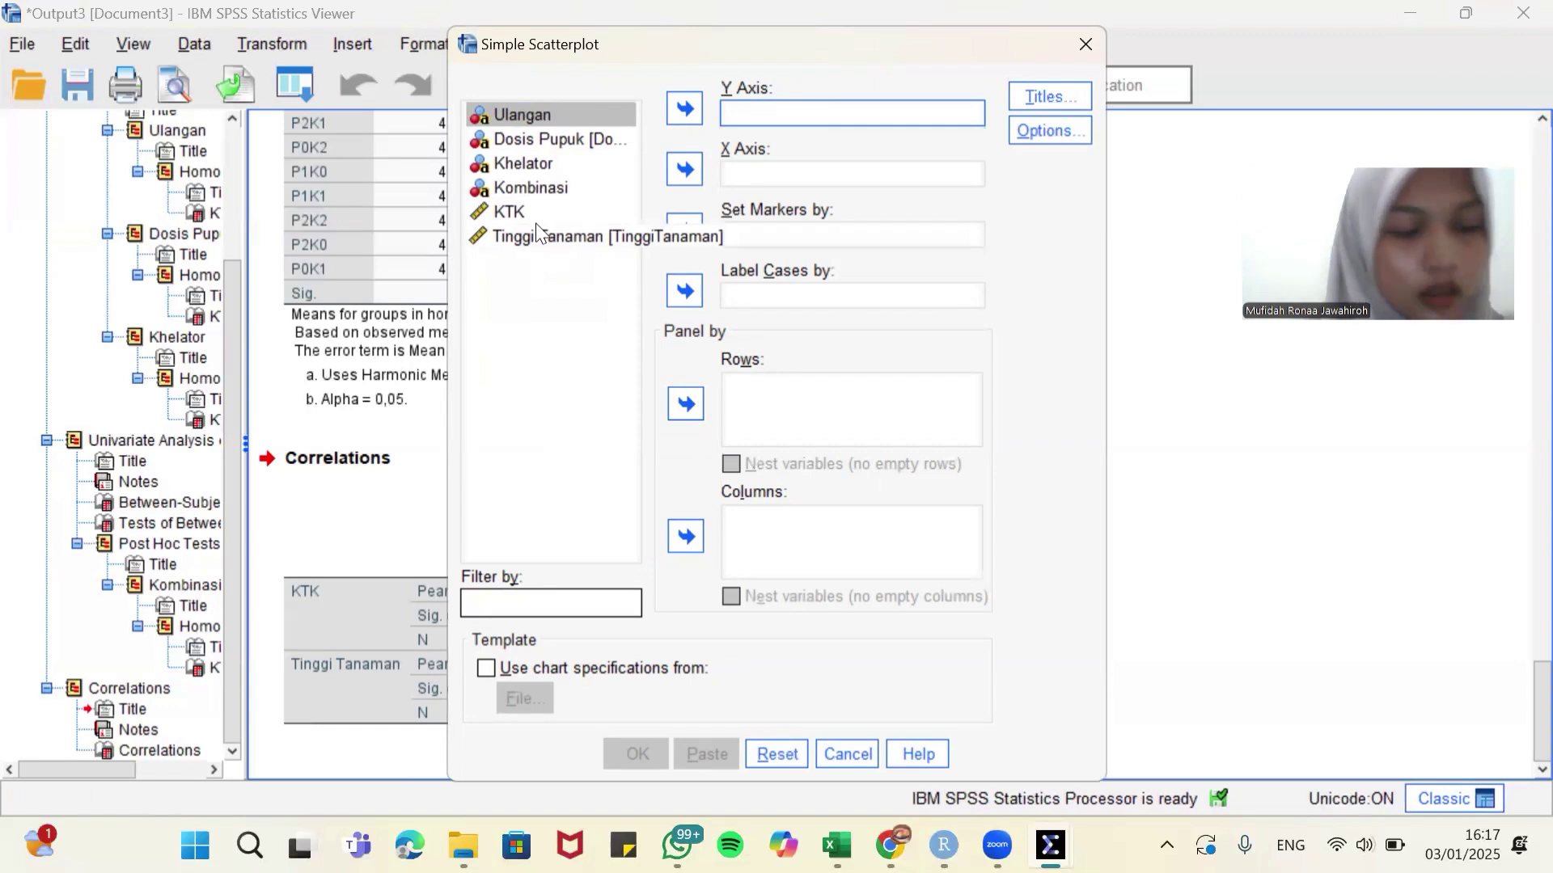
left_click(556, 234)
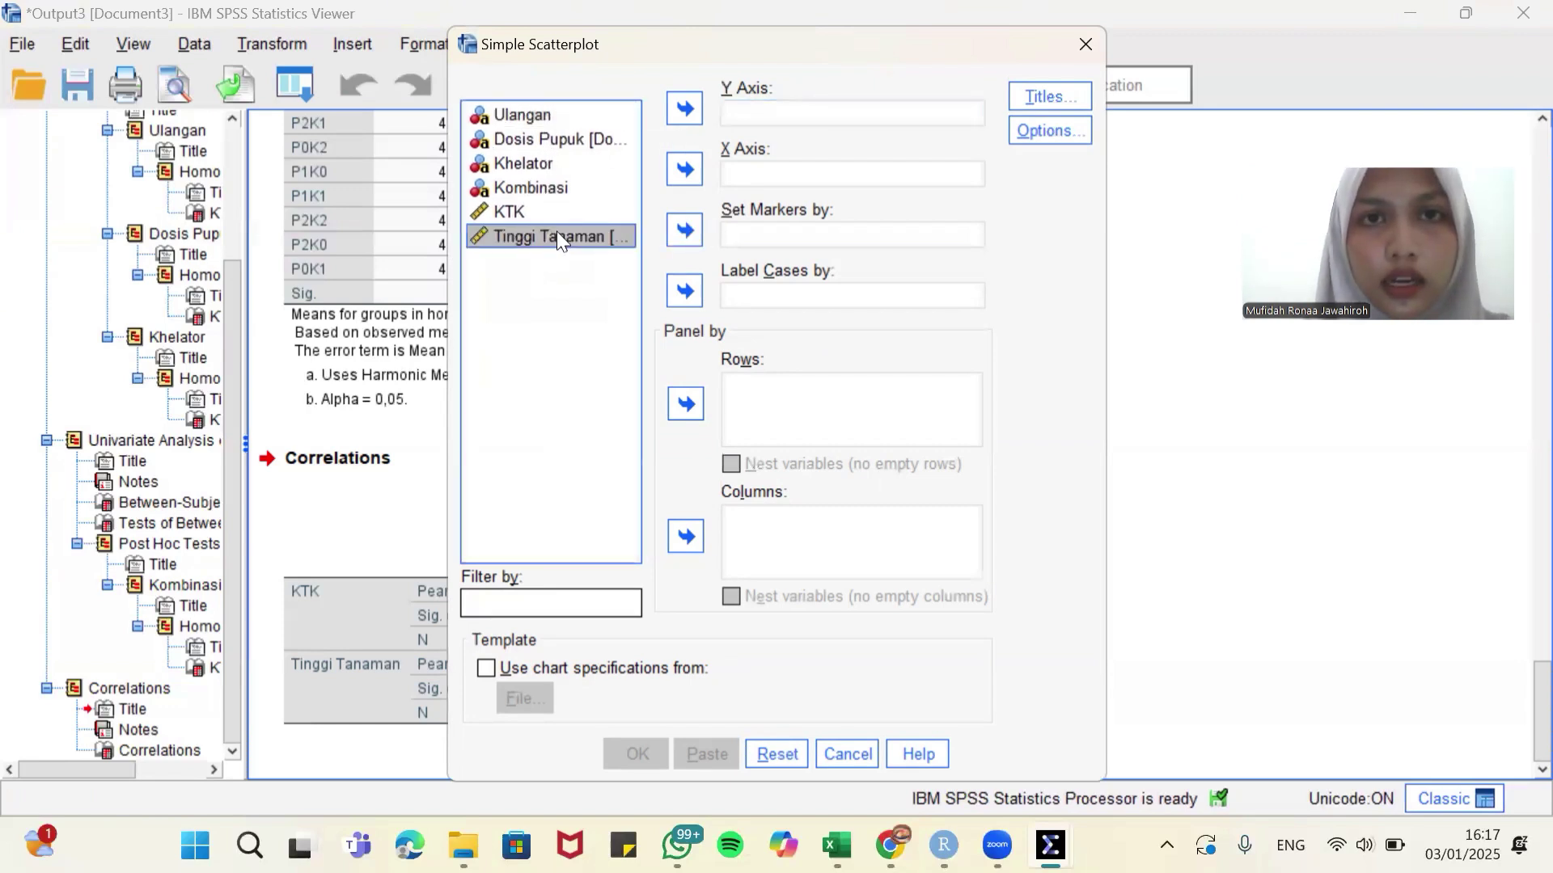
left_click(683, 107)
left_click(516, 213)
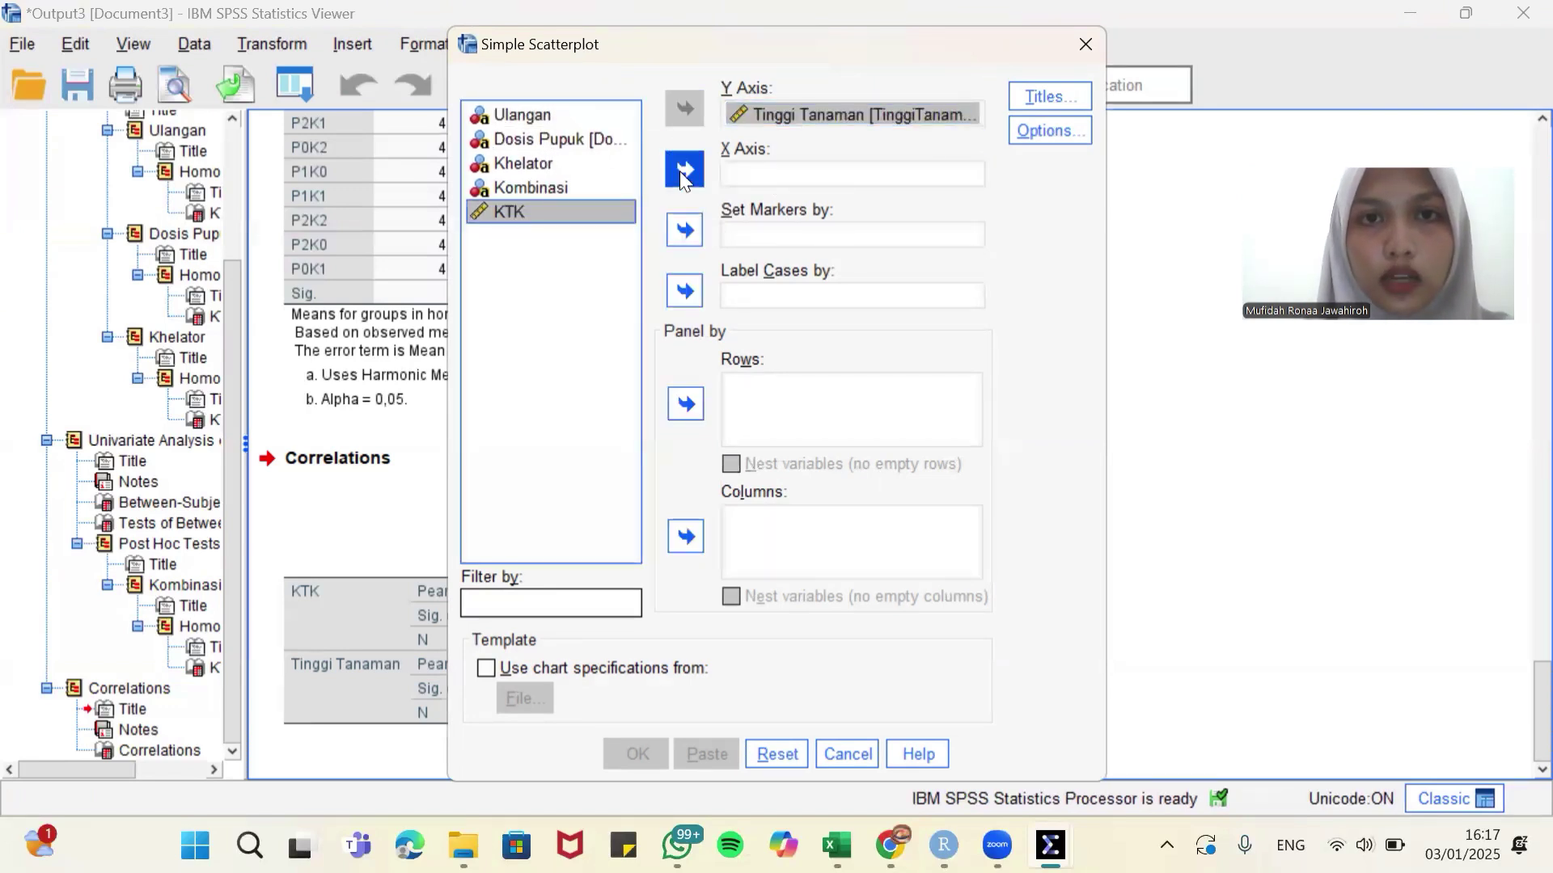
left_click(683, 170)
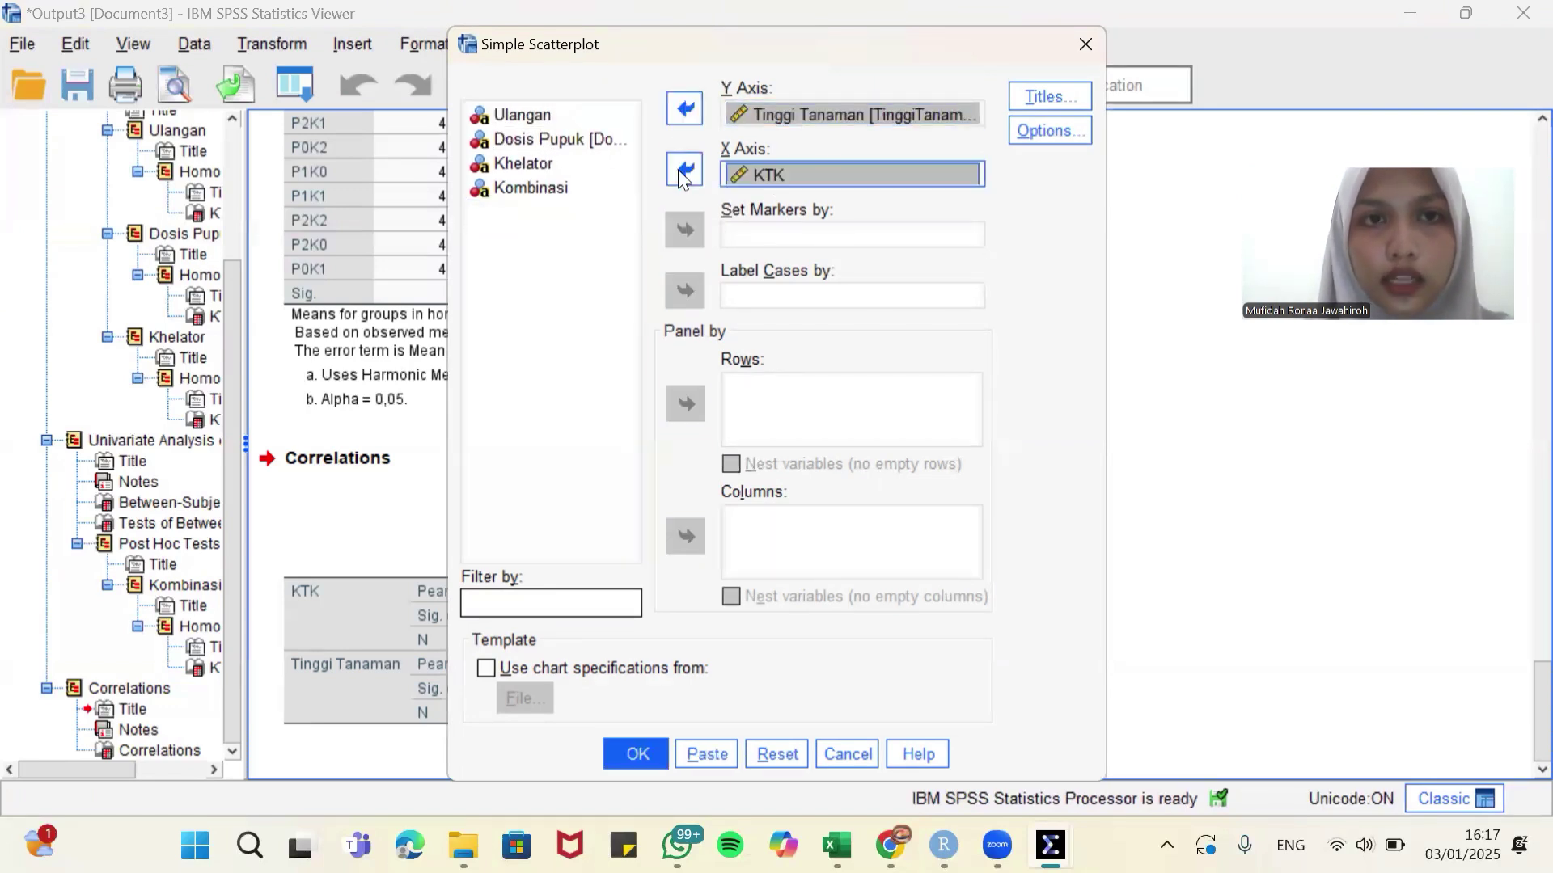
left_click(638, 753)
scroll(980, 527, "down", 5)
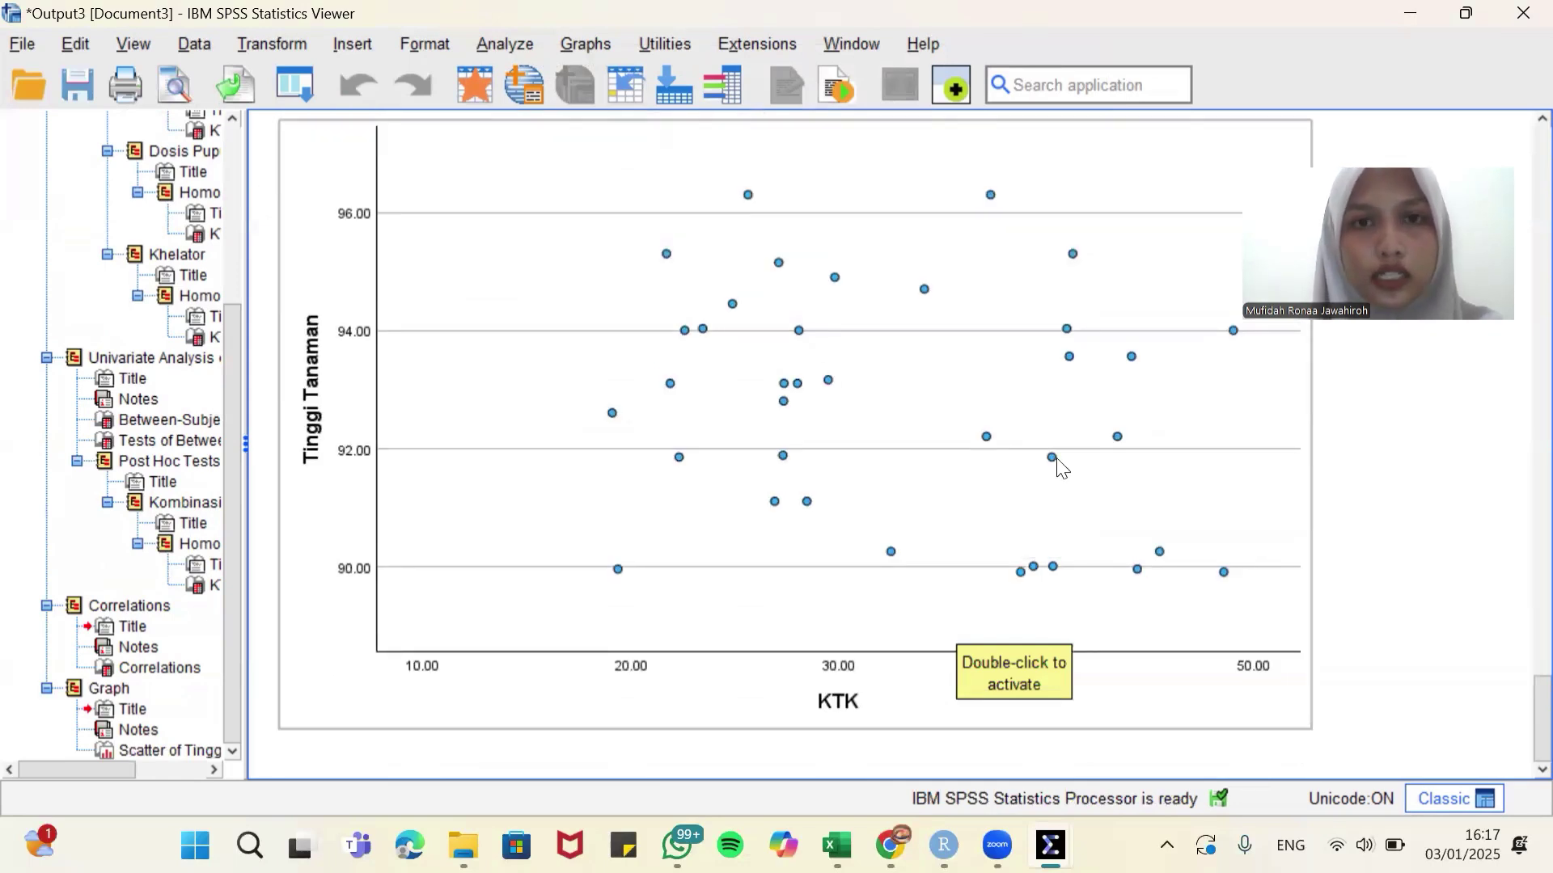
Step: Open the scatterplot for editing and add a linear fit line for the total, without confidence intervals
left_click(811, 346)
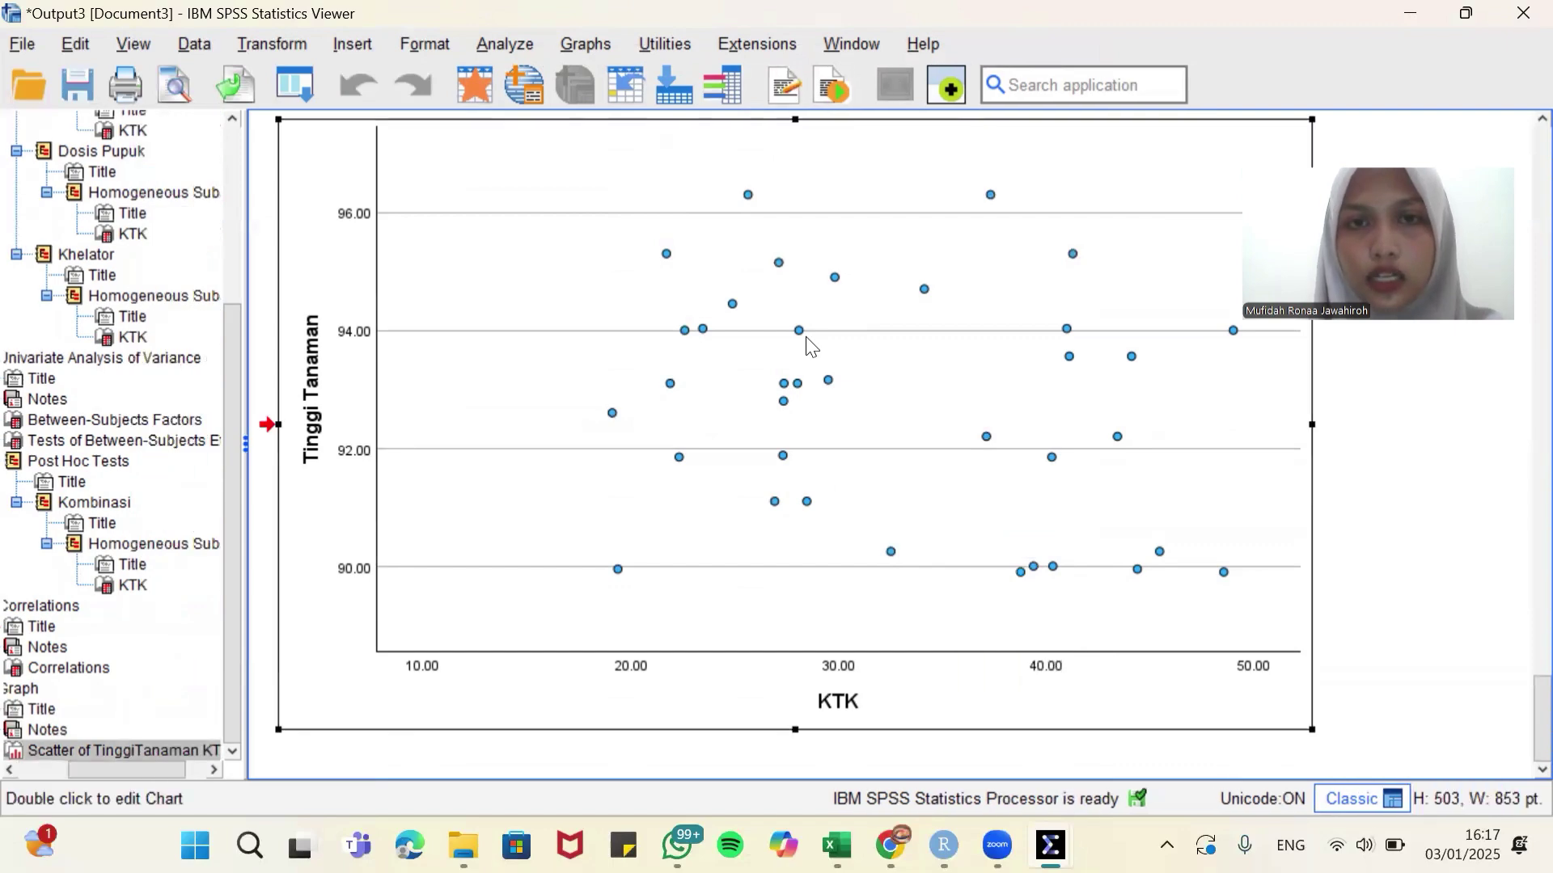
double_click(811, 346)
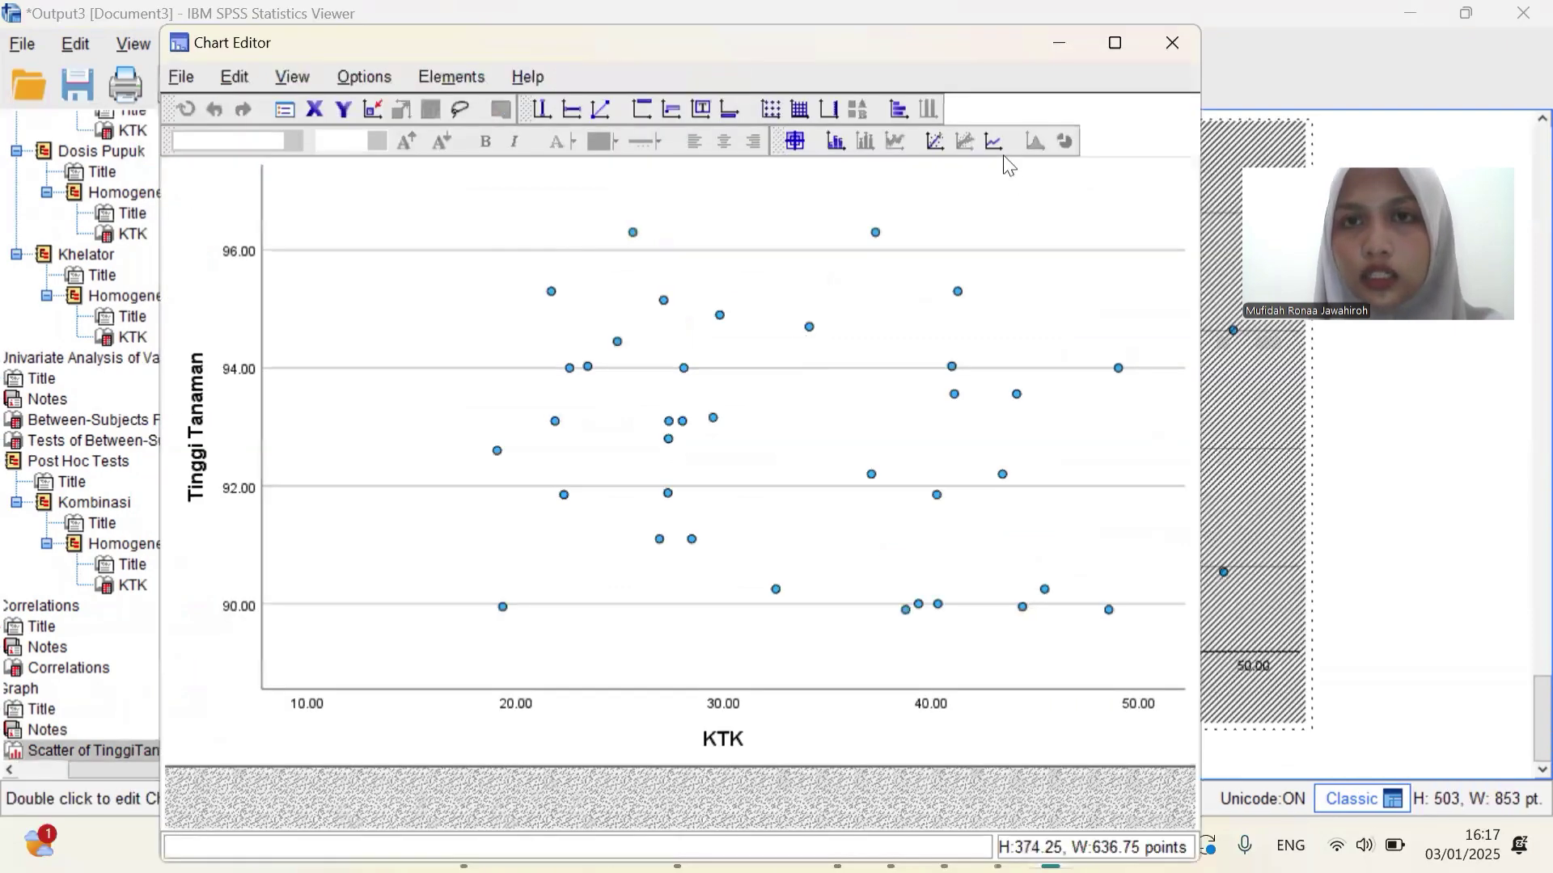
left_click(932, 144)
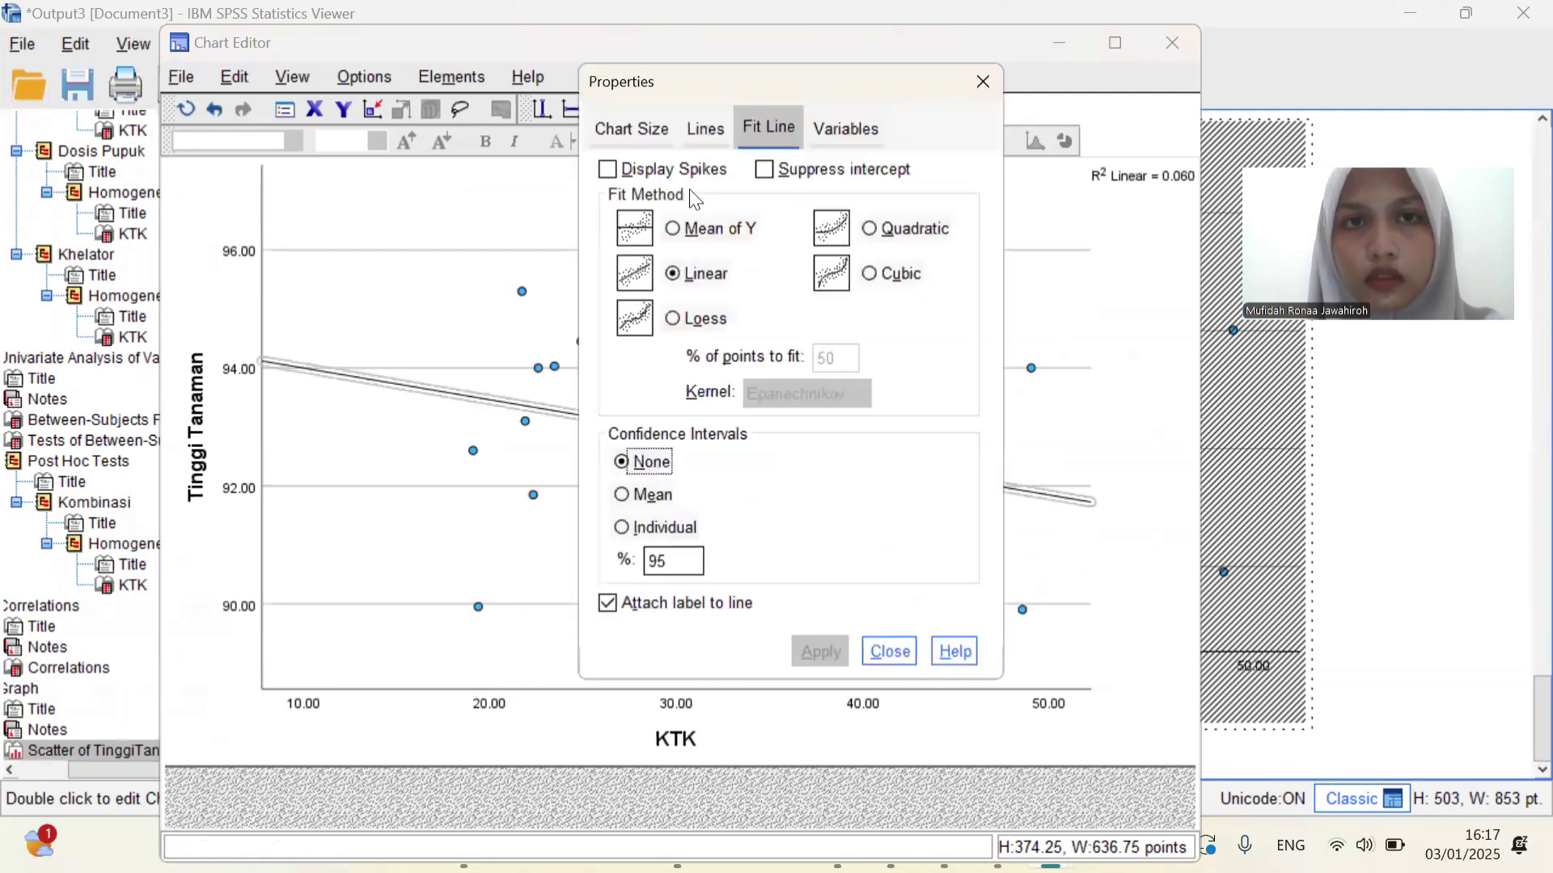
left_click(877, 655)
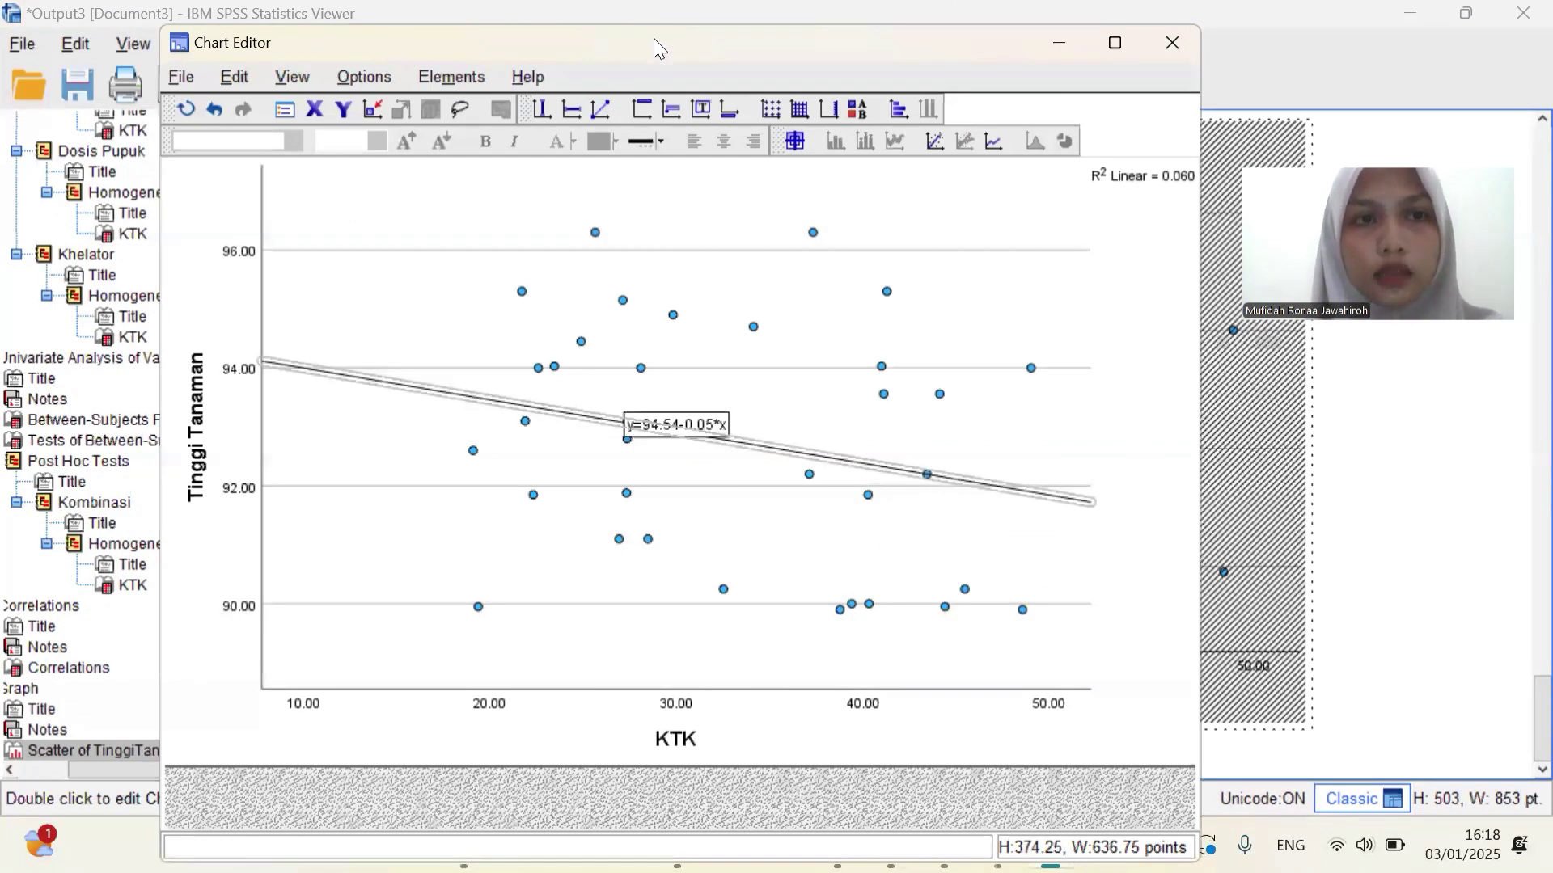
left_click_drag(654, 39, 730, 40)
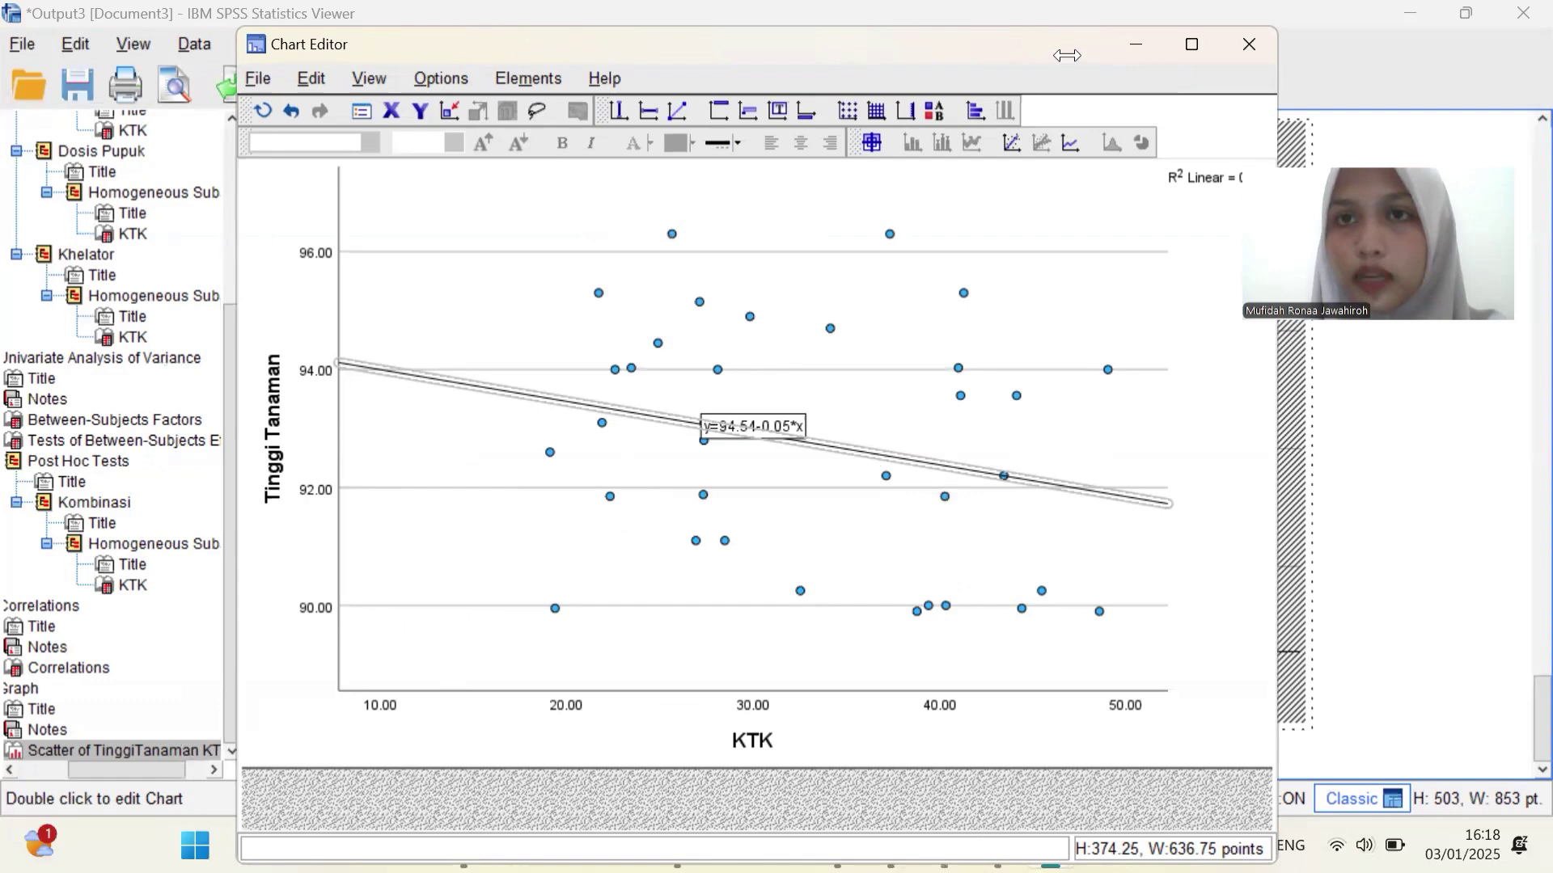
left_click_drag(1051, 54, 903, 46)
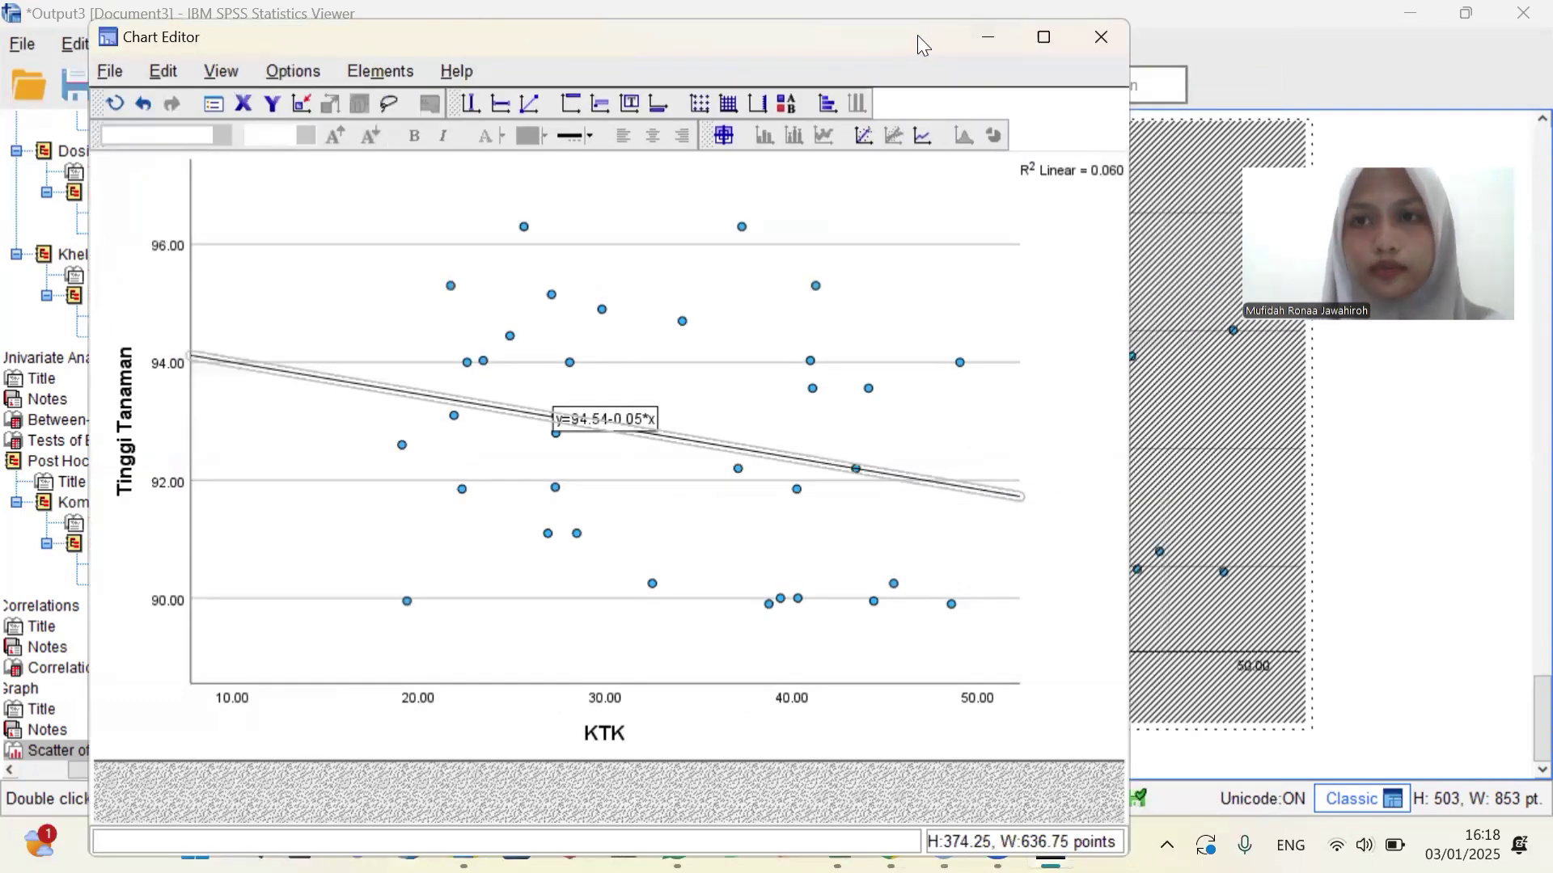
left_click_drag(917, 35, 1066, 26)
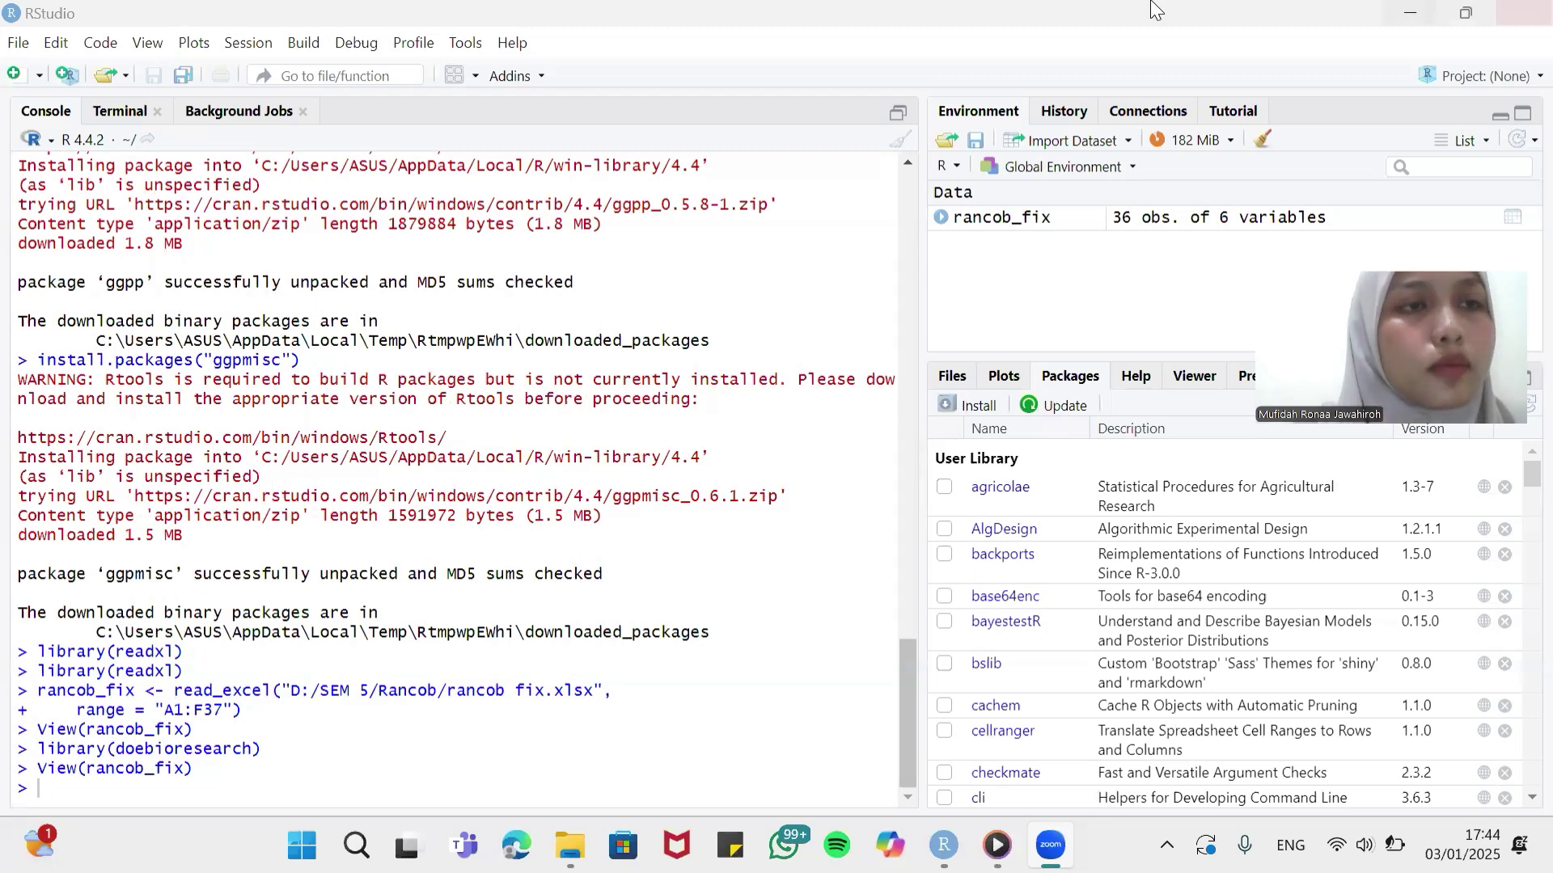
Step: Switch to RStudio and create a new blank R script
left_click(18, 44)
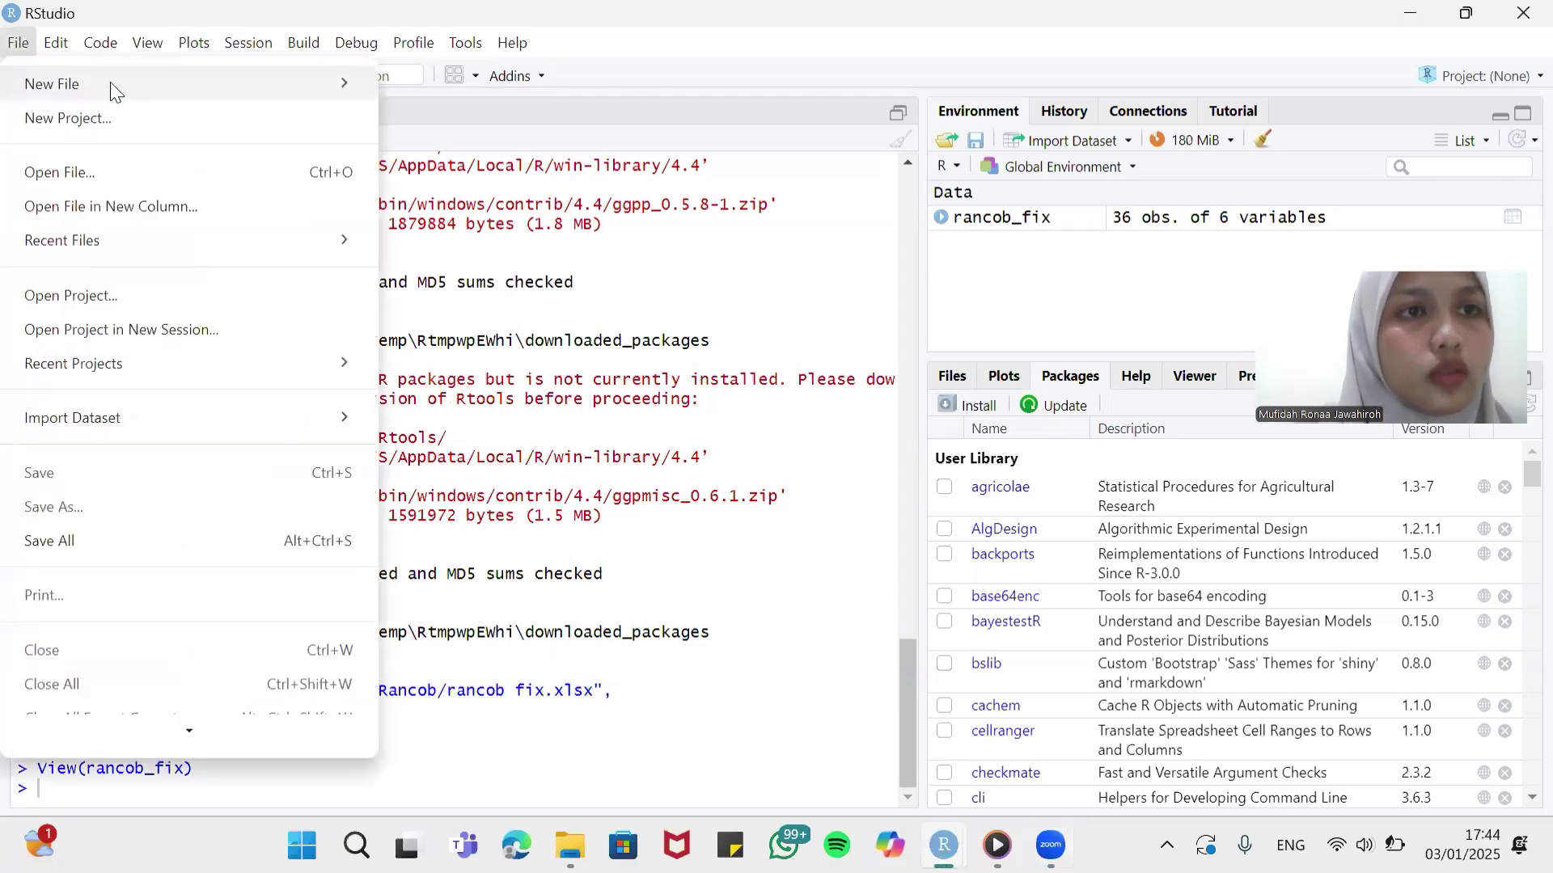
mouse_move(111, 84)
left_click(480, 29)
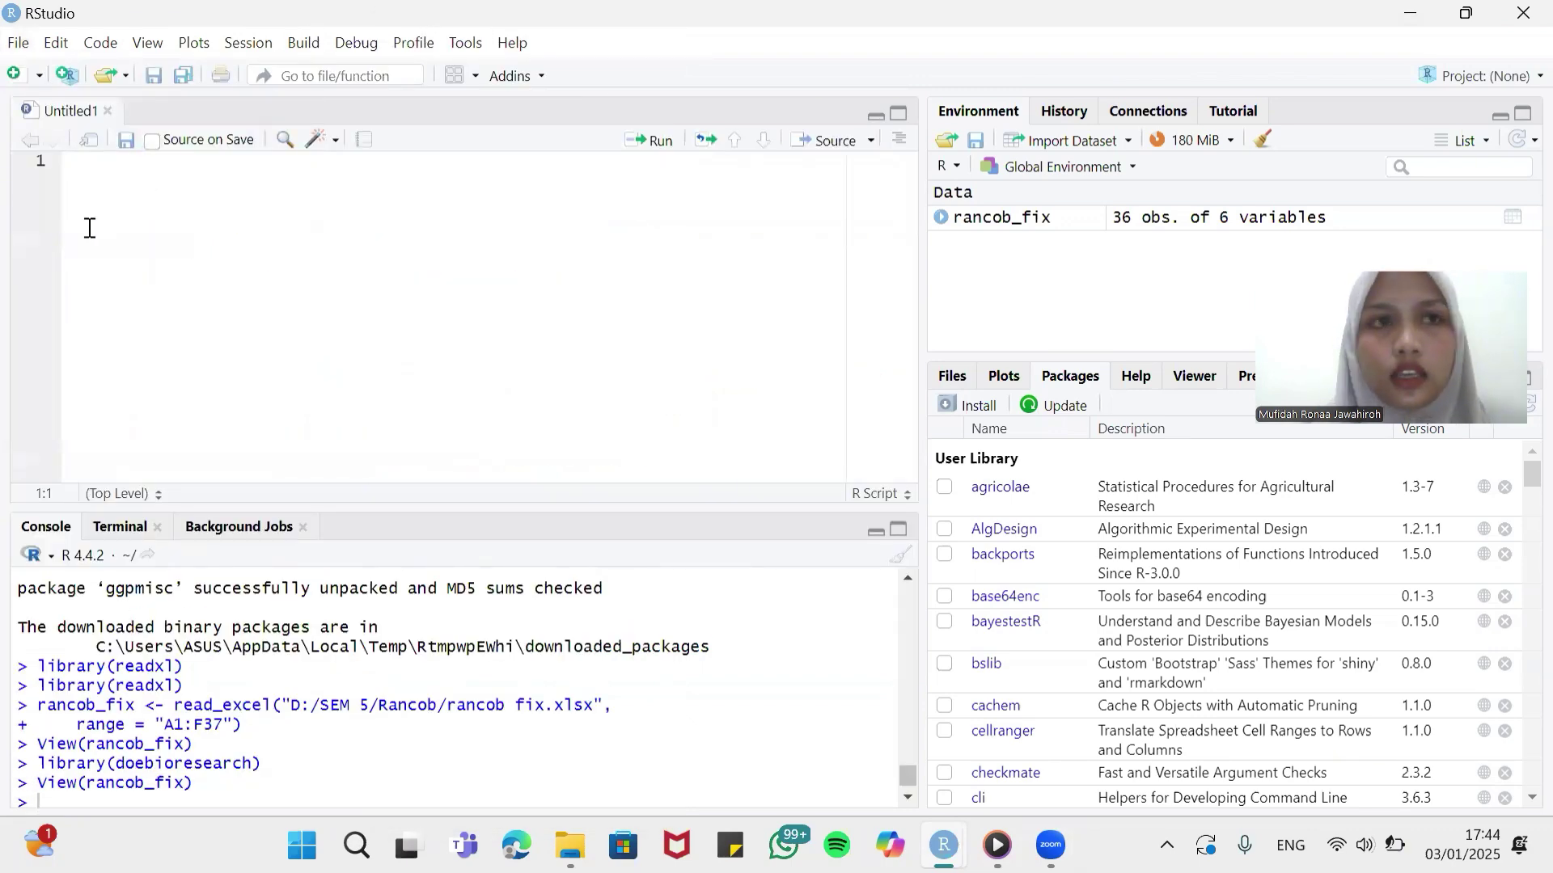
Step: Write library(readxl) on the script's first line and run it
type("lobr")
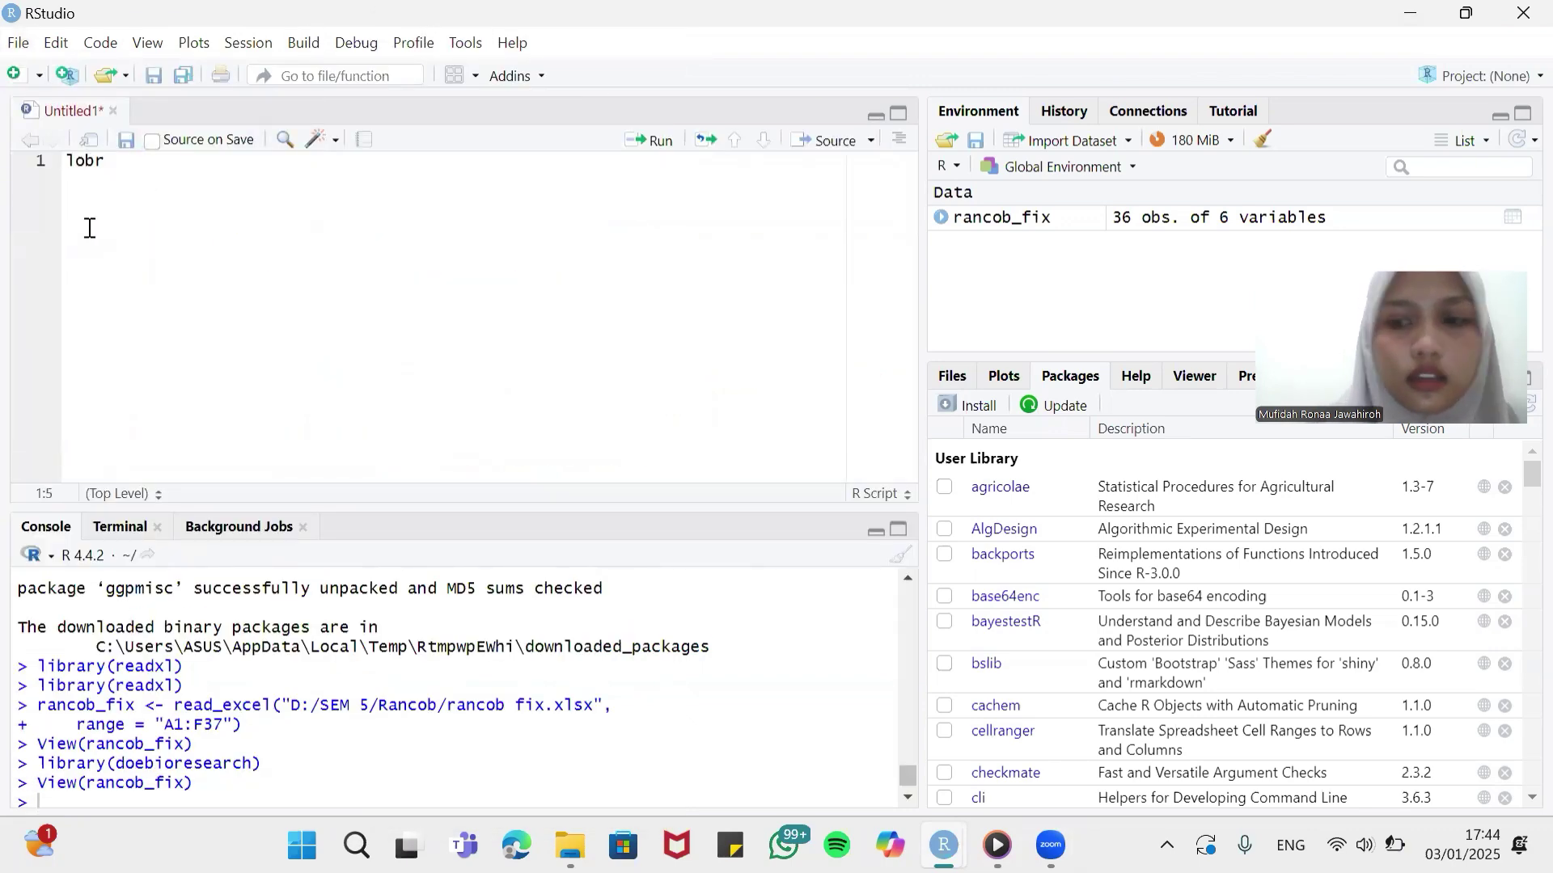
key("BackSpace")
key("BackSpace")
key("BackSpace")
type("ibra")
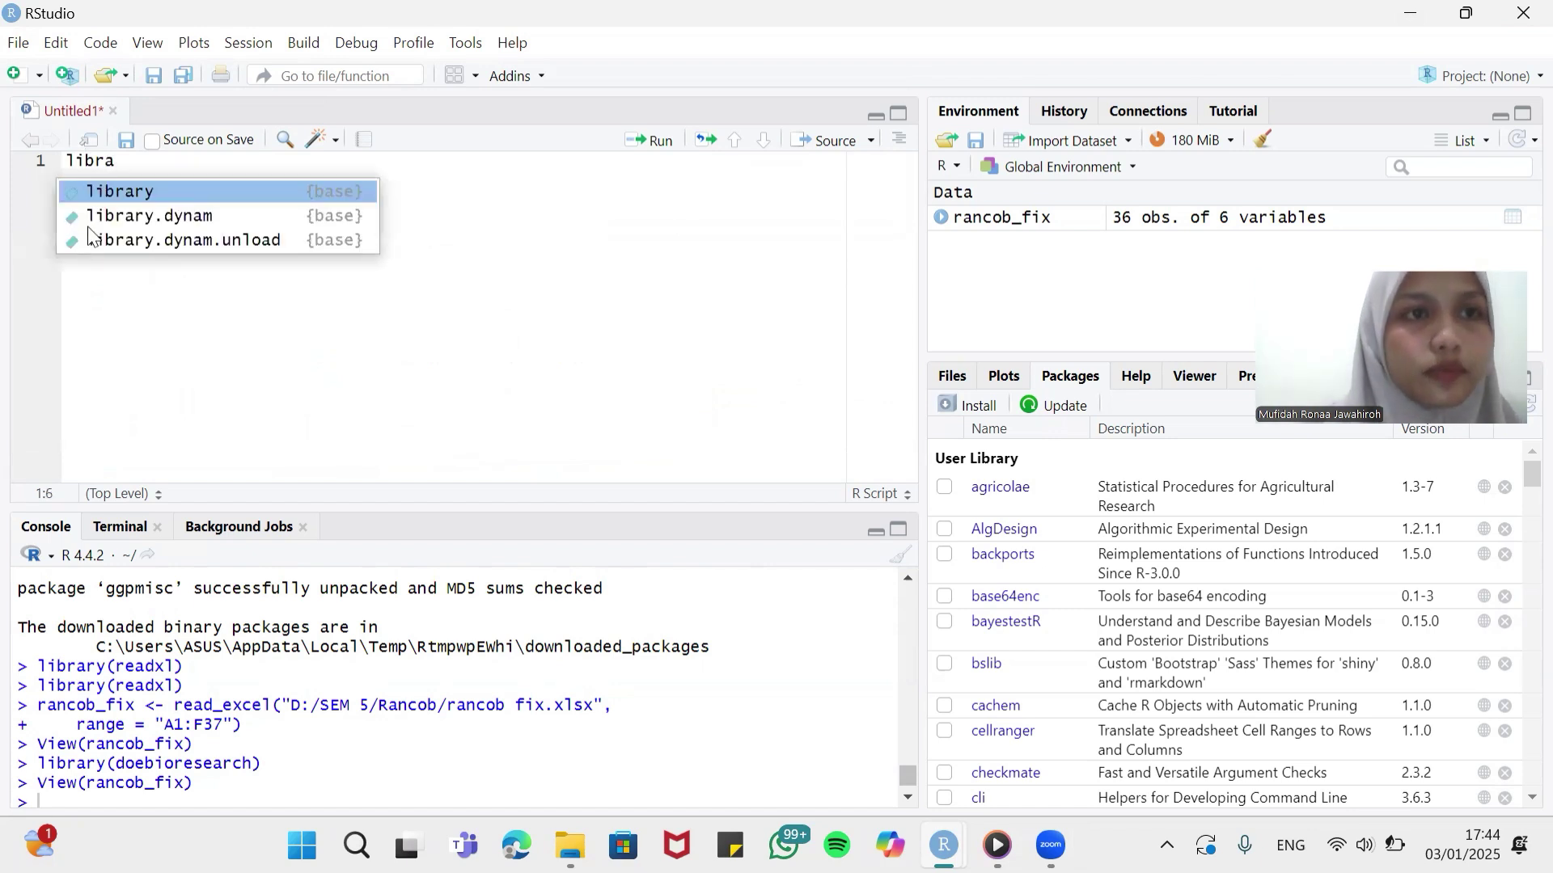
left_click(133, 192)
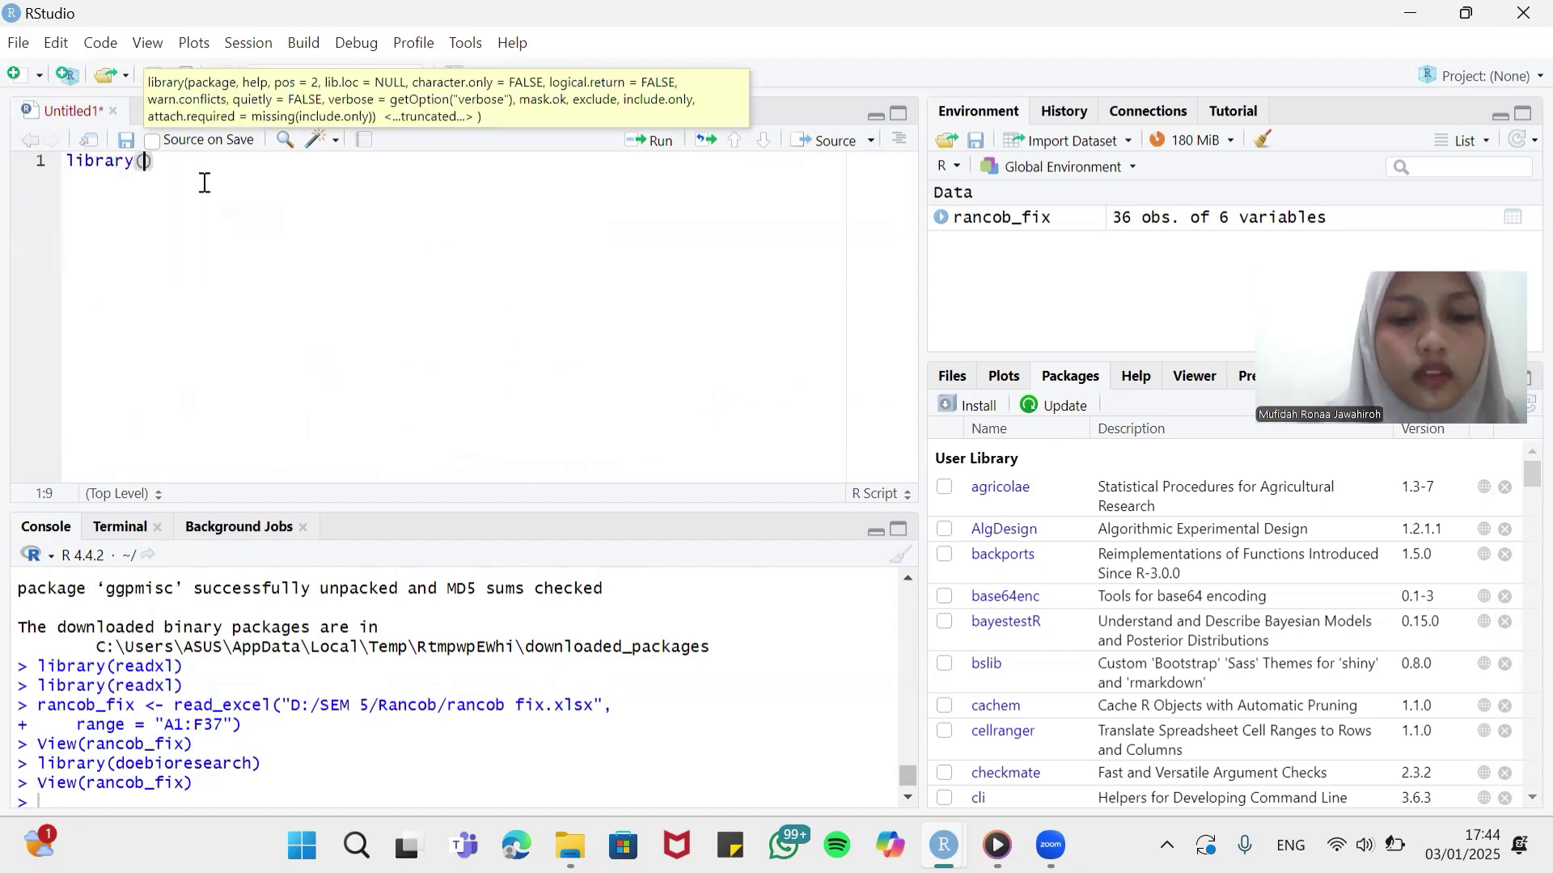
type("rea")
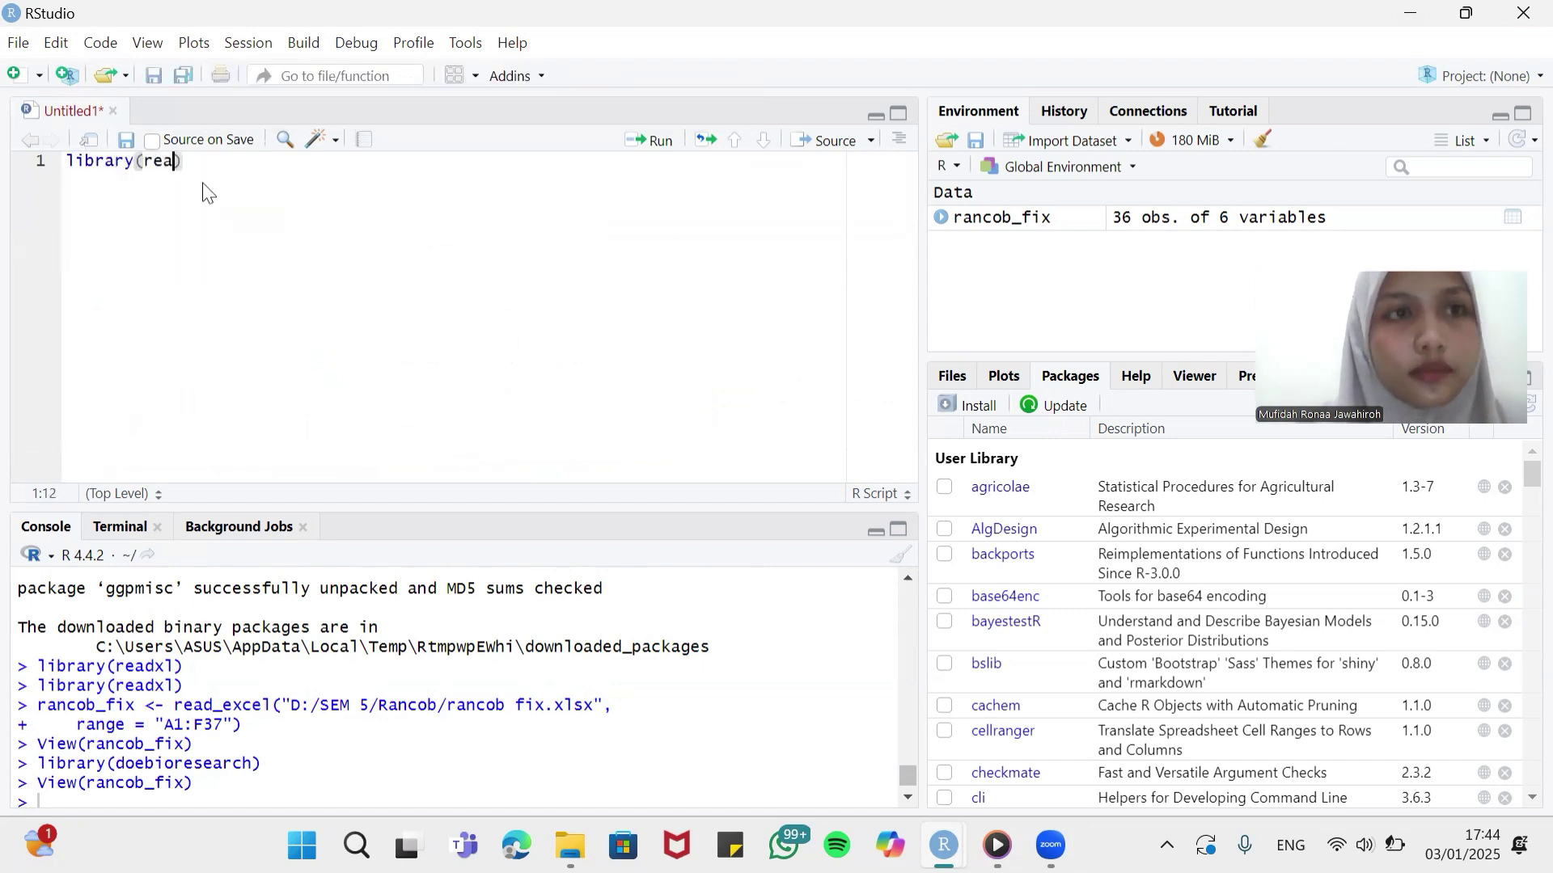
left_click(196, 191)
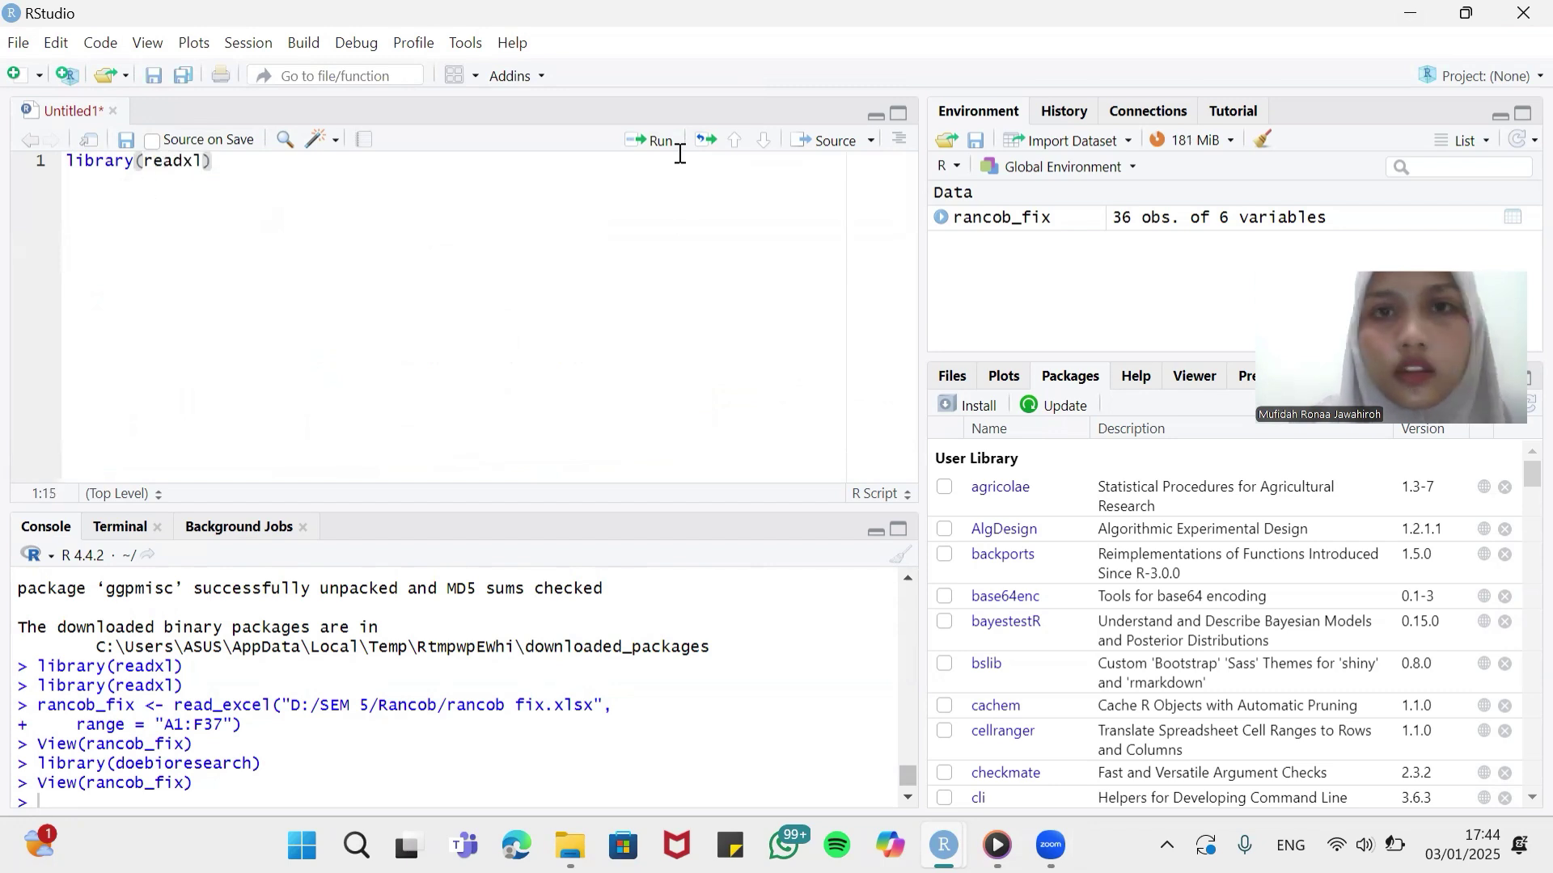
left_click(647, 145)
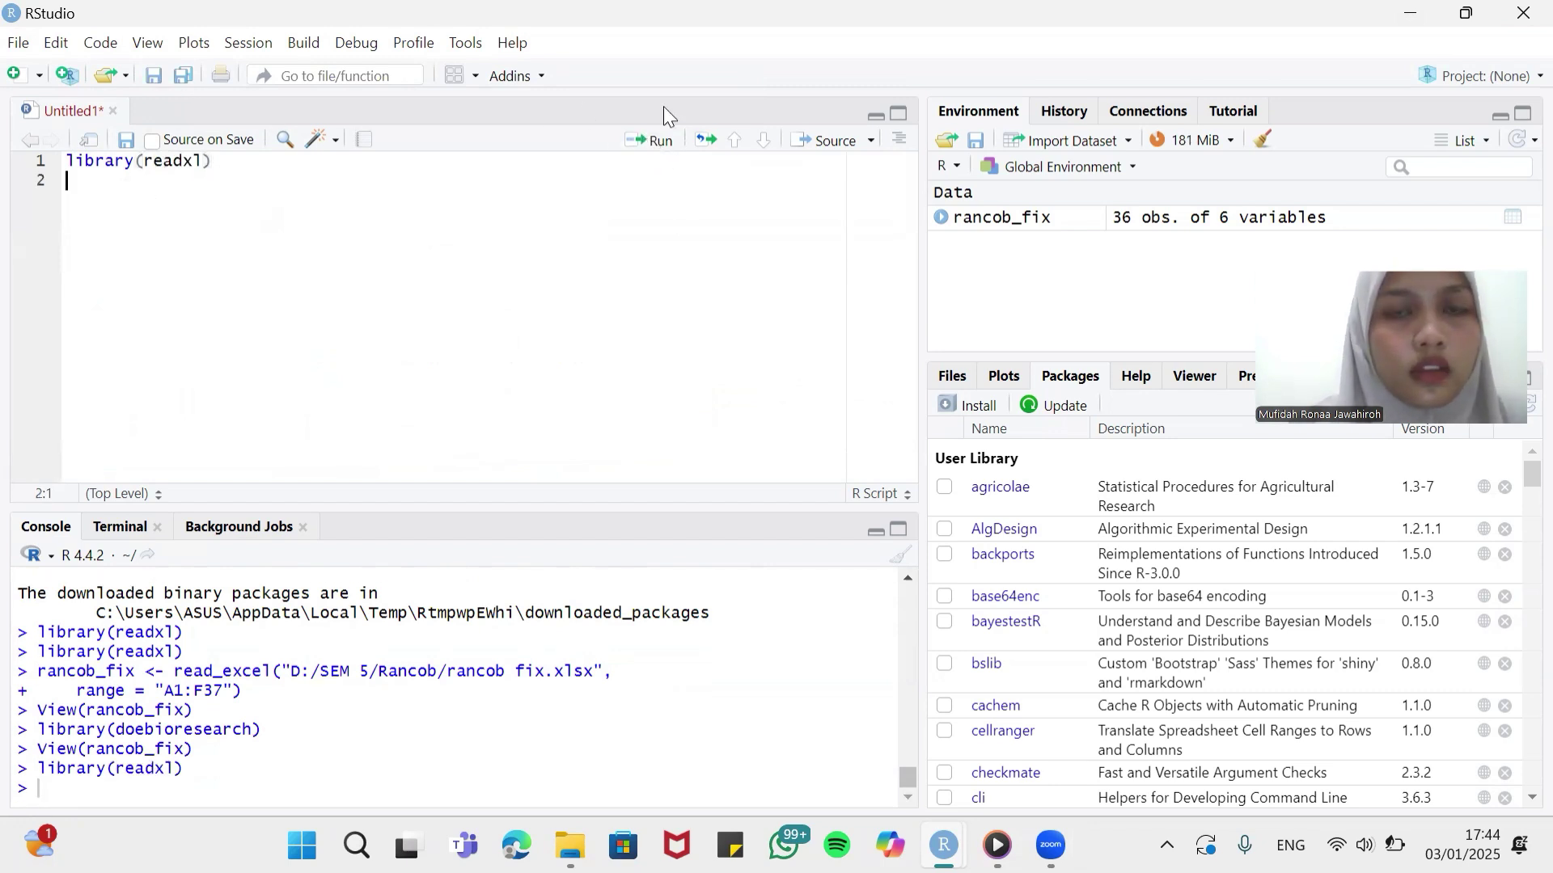
Step: Start an Excel data import and choose the file rancob fix from the Rancob folder
left_click(1048, 142)
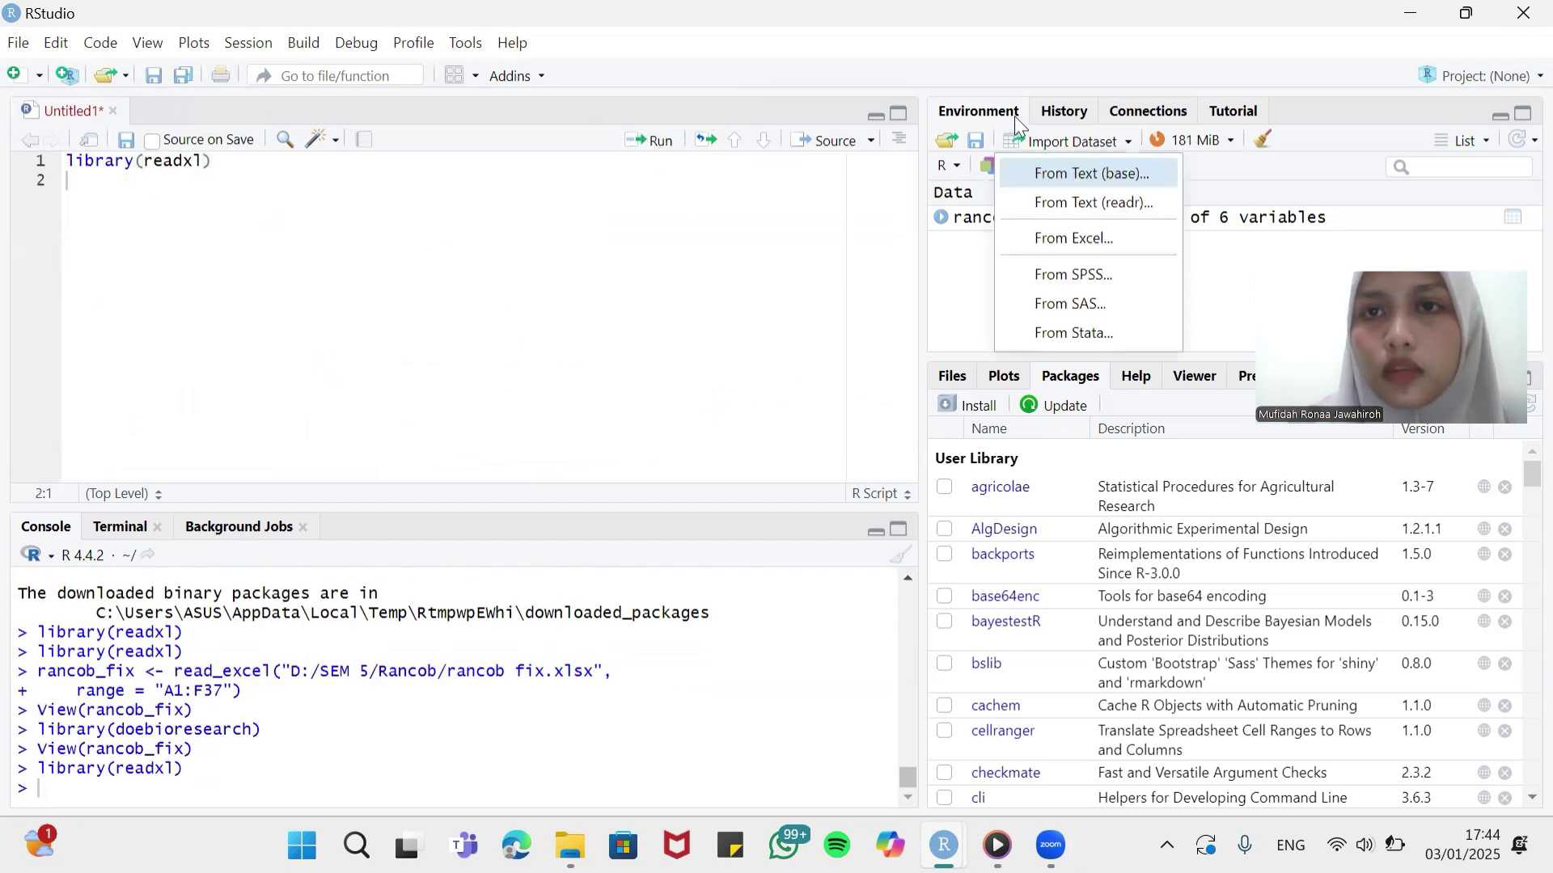
left_click(1050, 240)
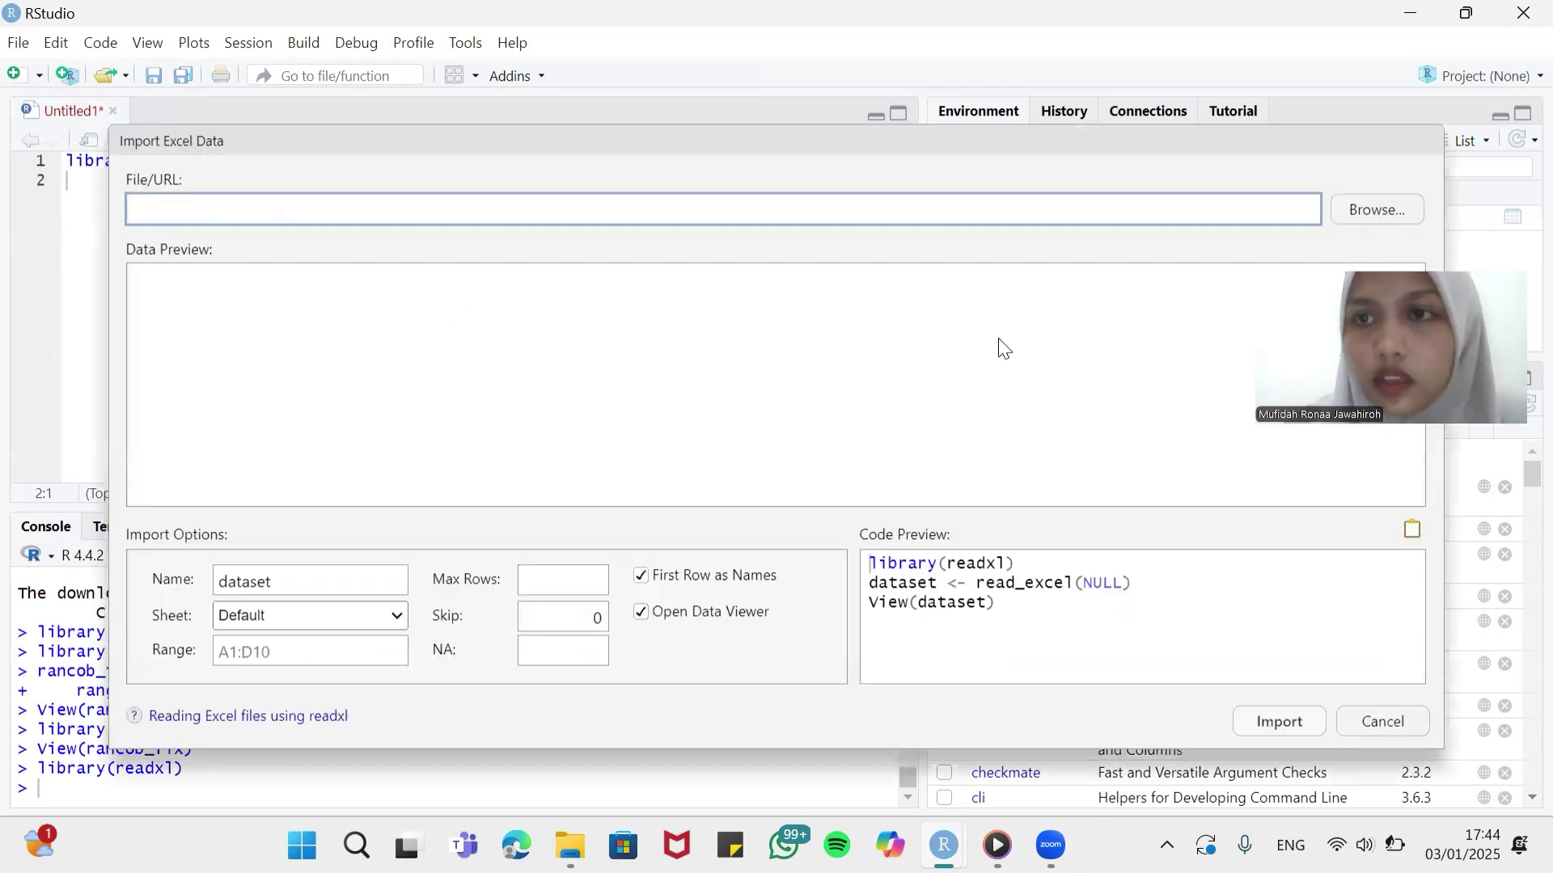
left_click(1376, 209)
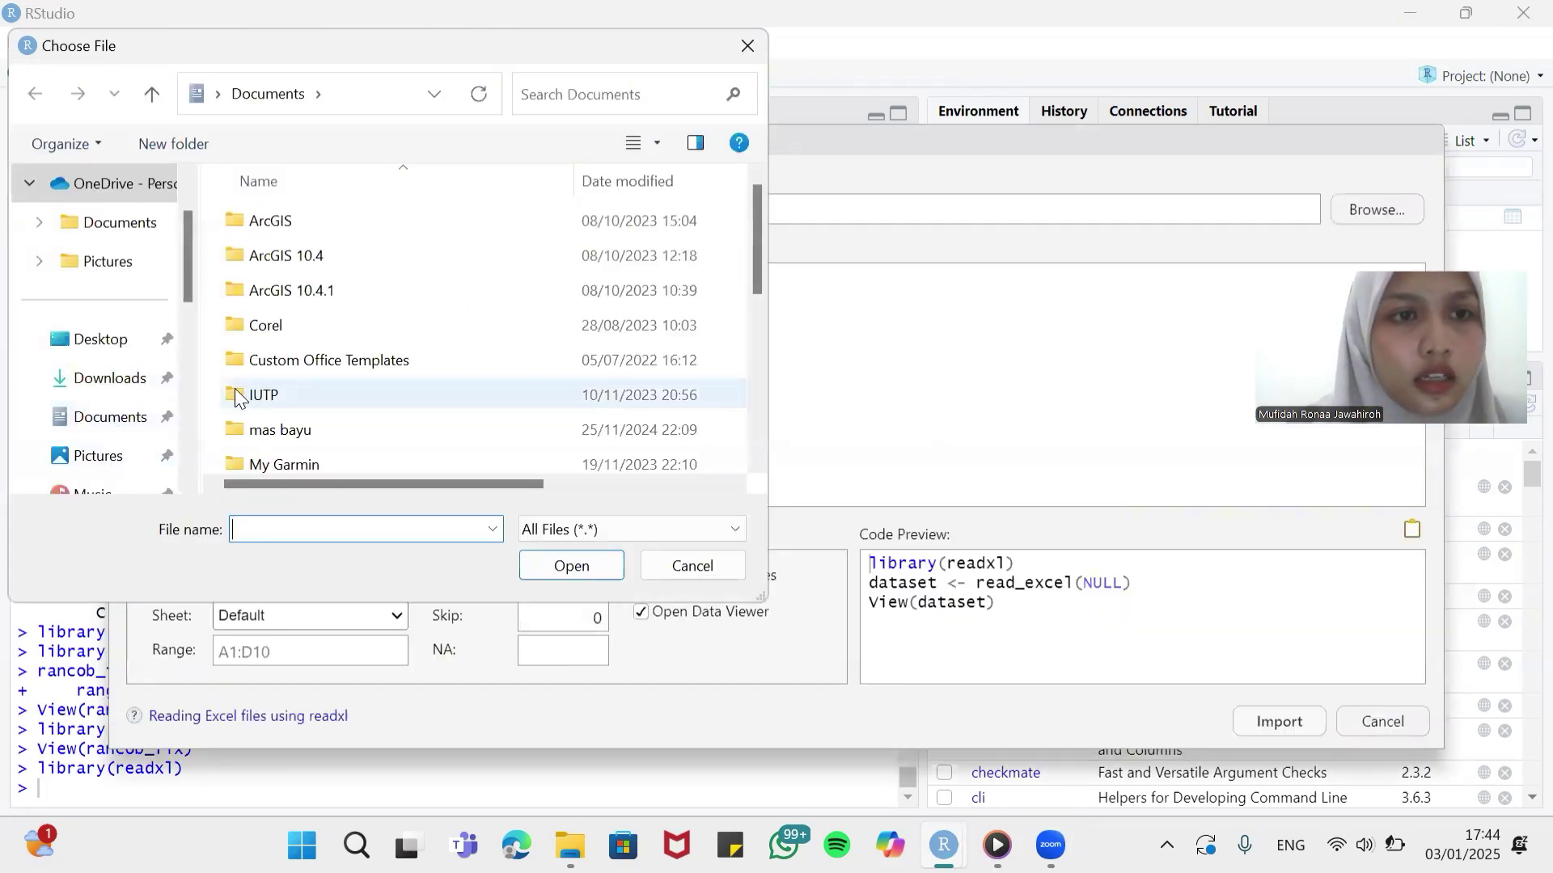
scroll(105, 414, "down", 3)
left_click(94, 303)
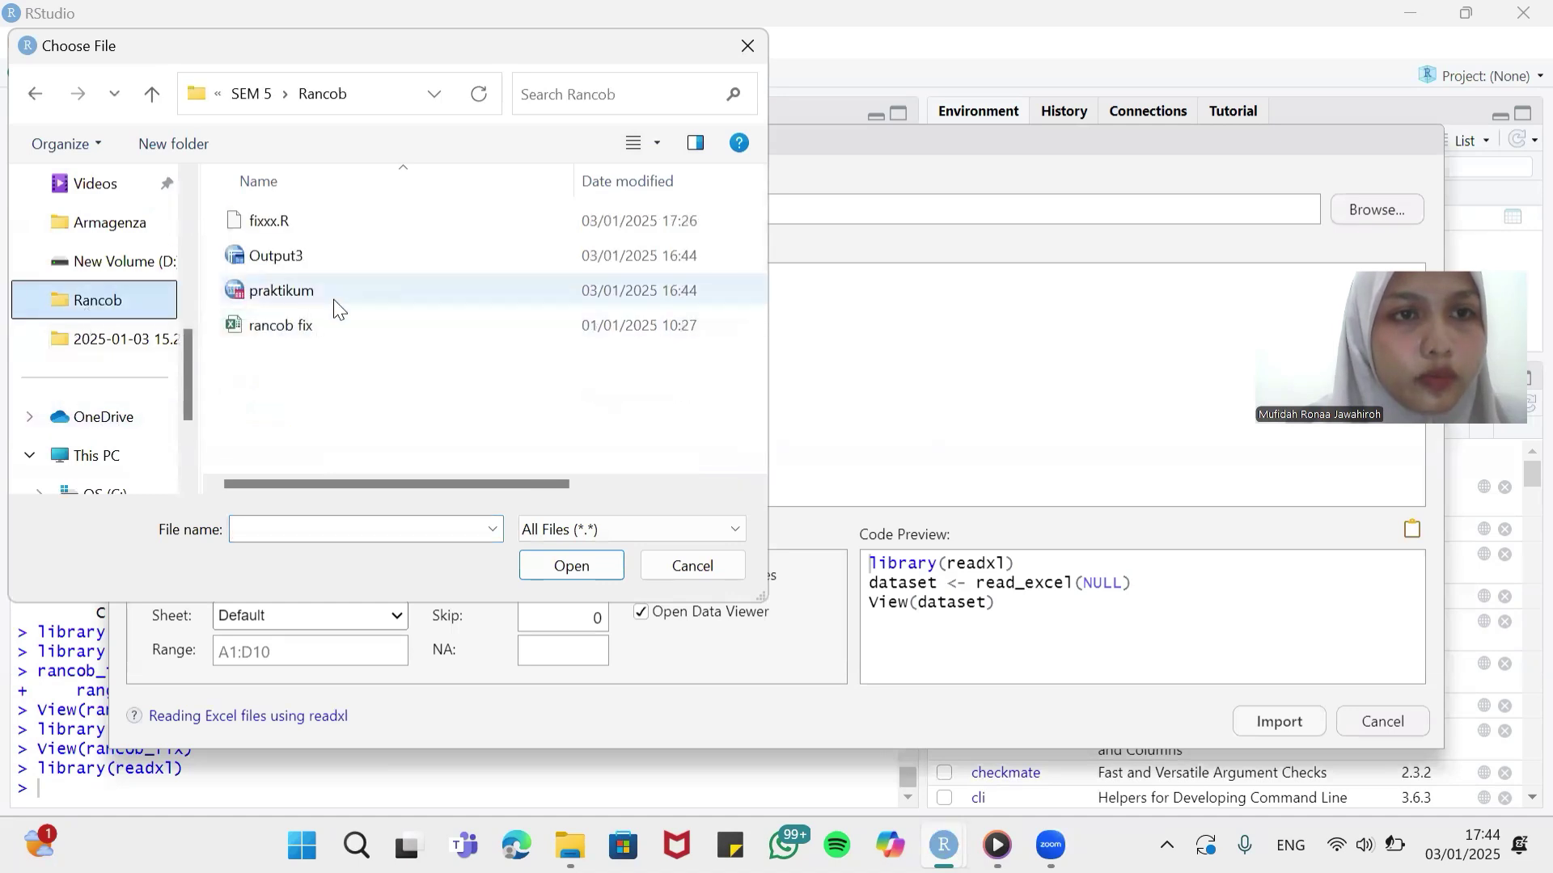
double_click(302, 326)
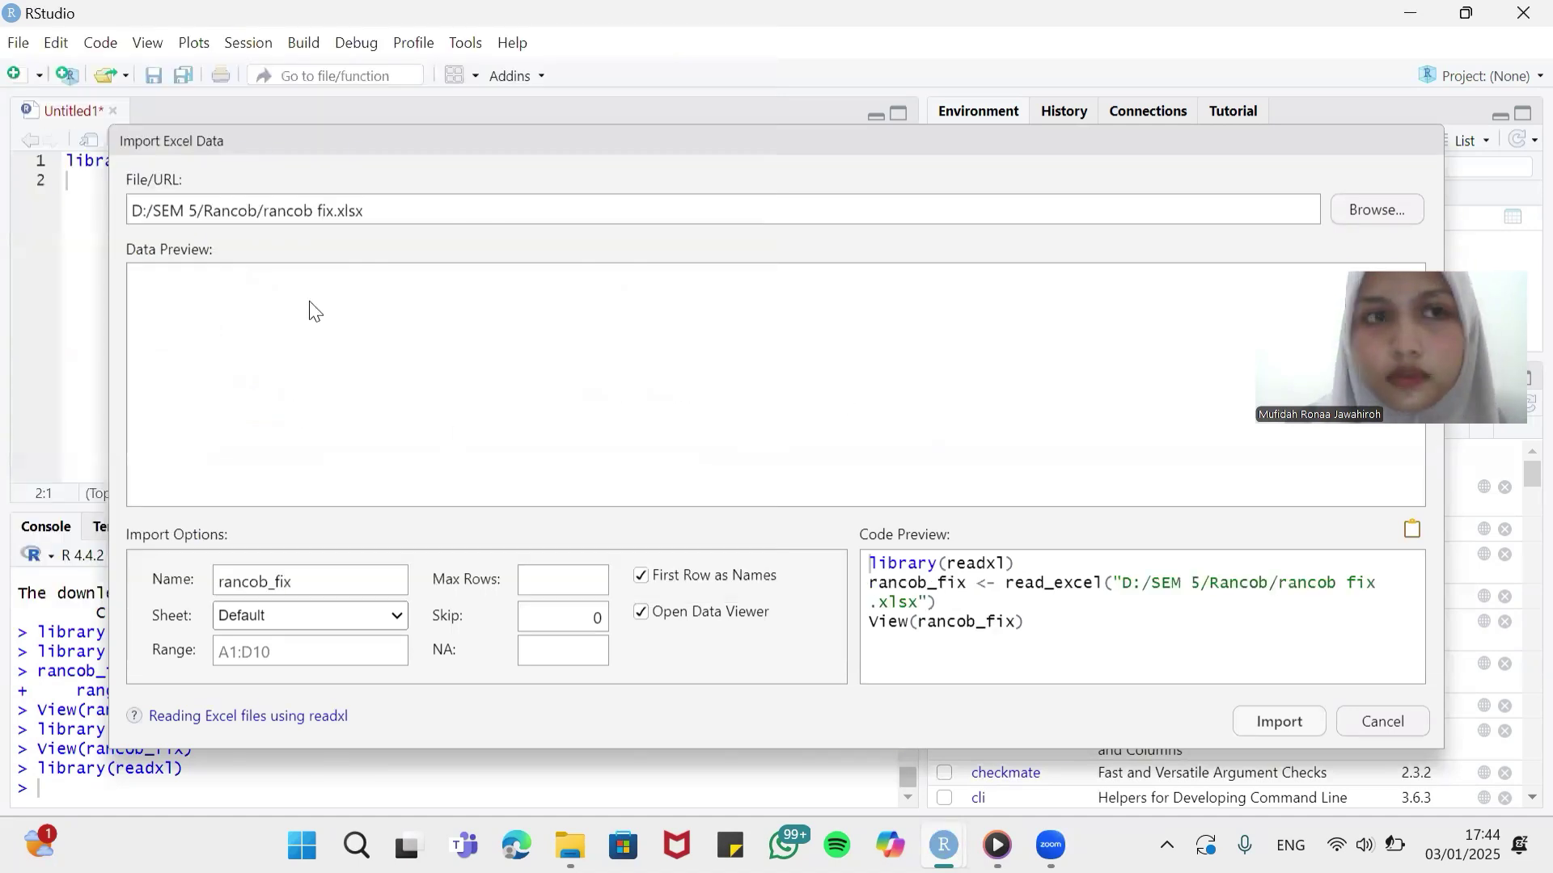
Step: Set the import range to A1:F37
left_click(244, 657)
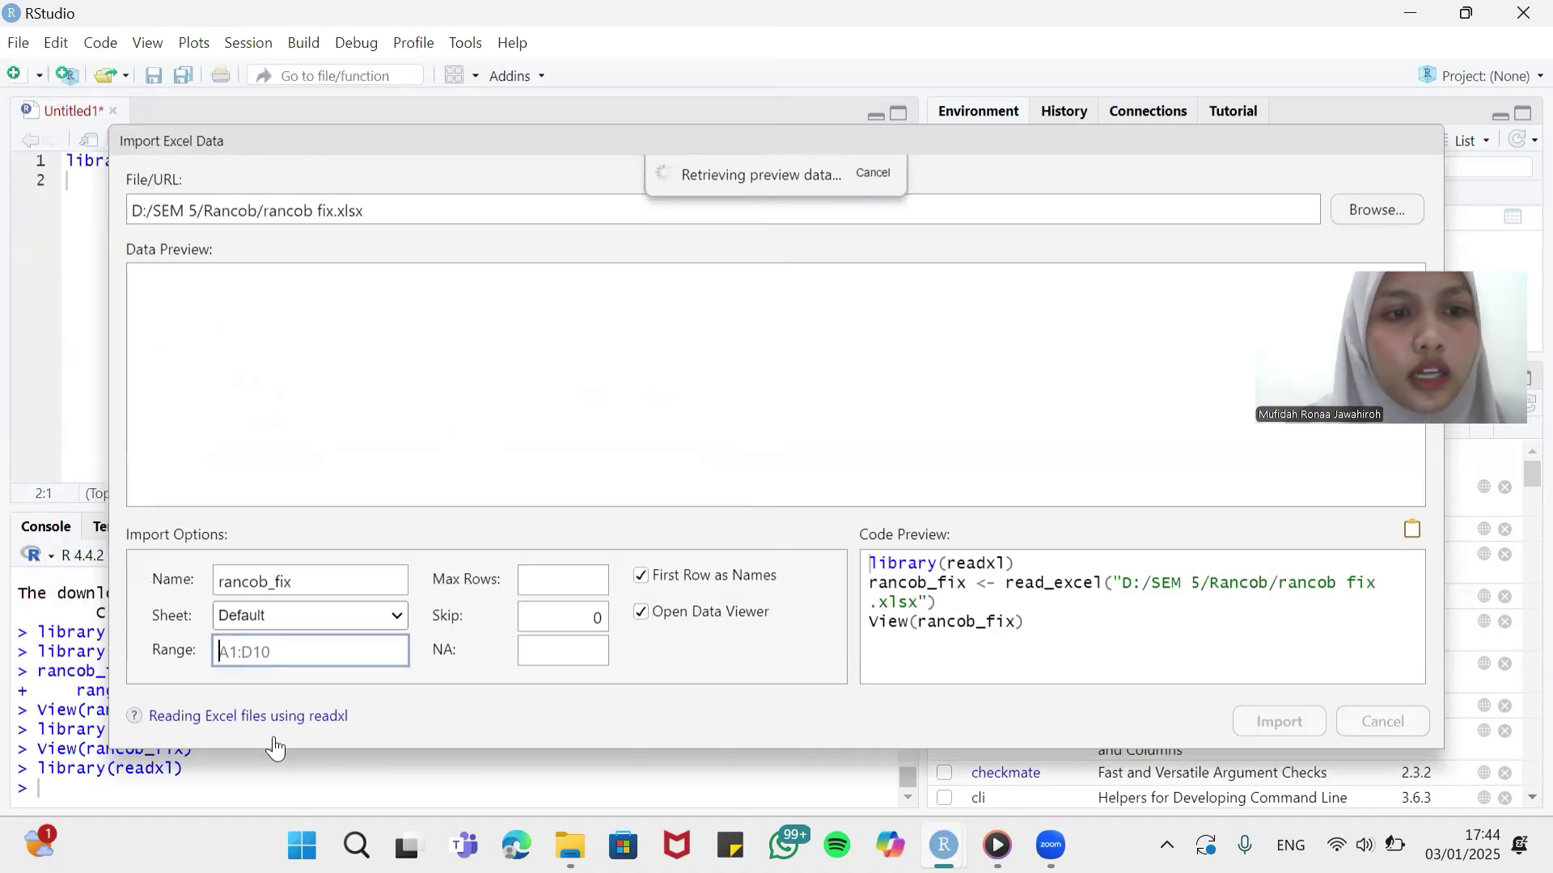
type("A1:F")
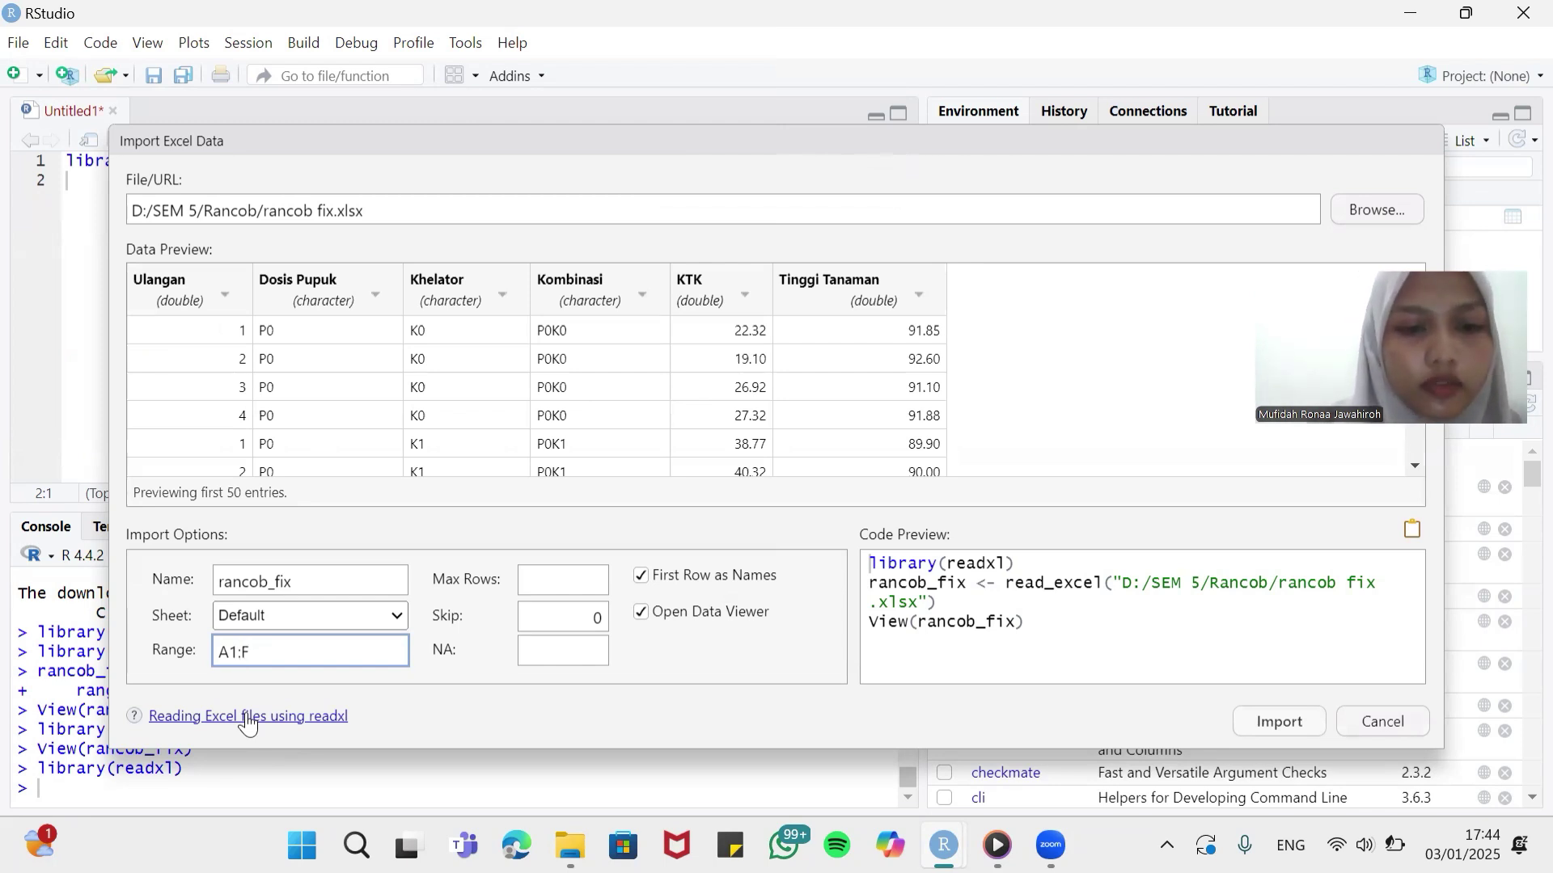
type("37")
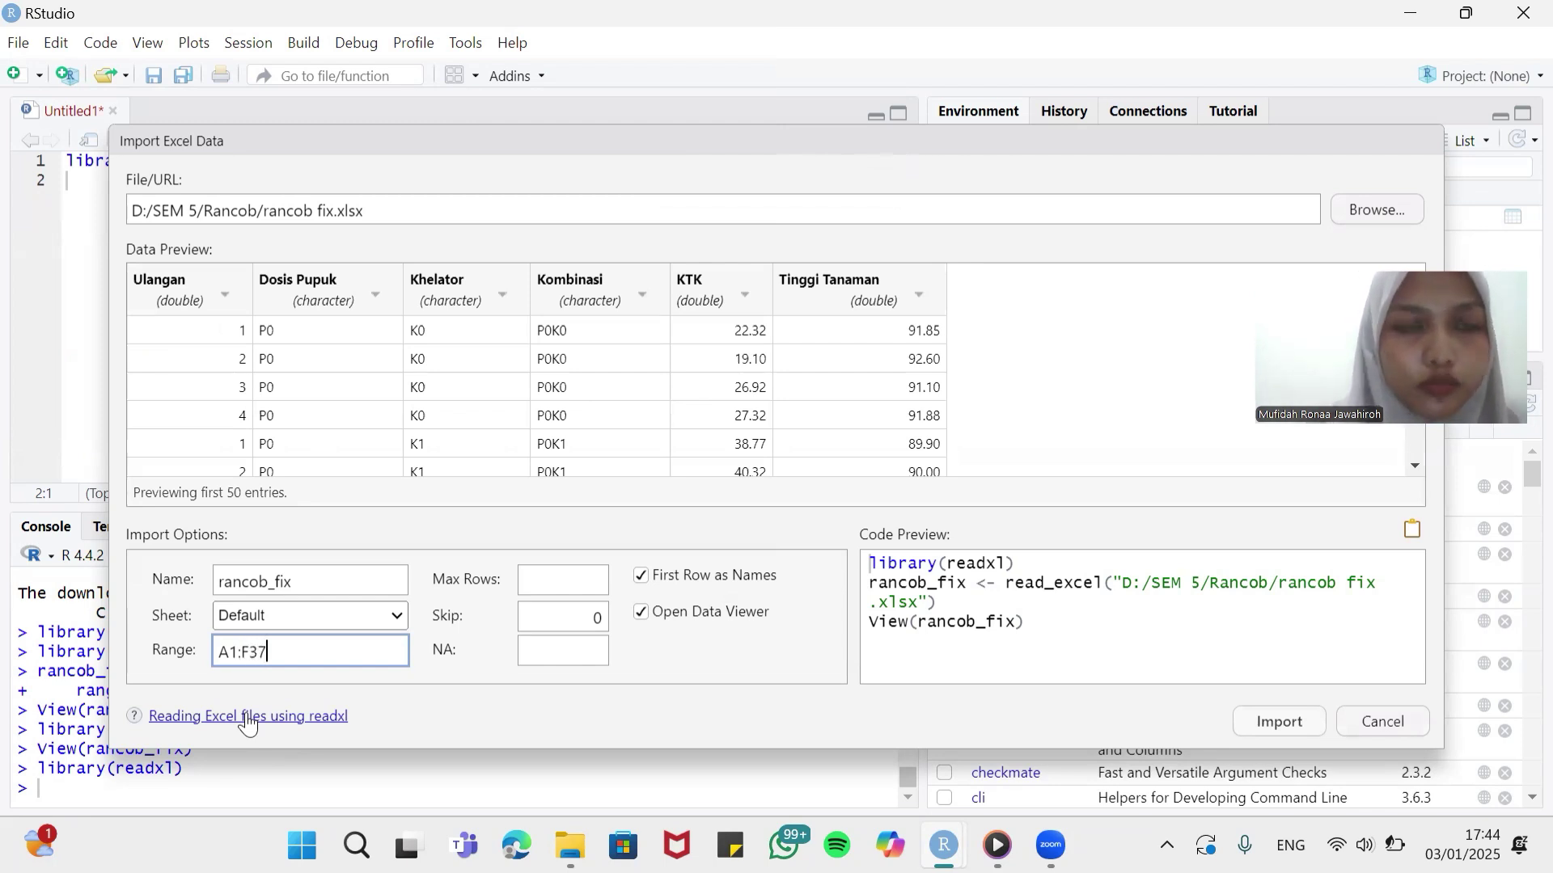
Step: Change the data type of the Ulangan column to character and dismiss the error message
left_click(204, 301)
left_click(202, 328)
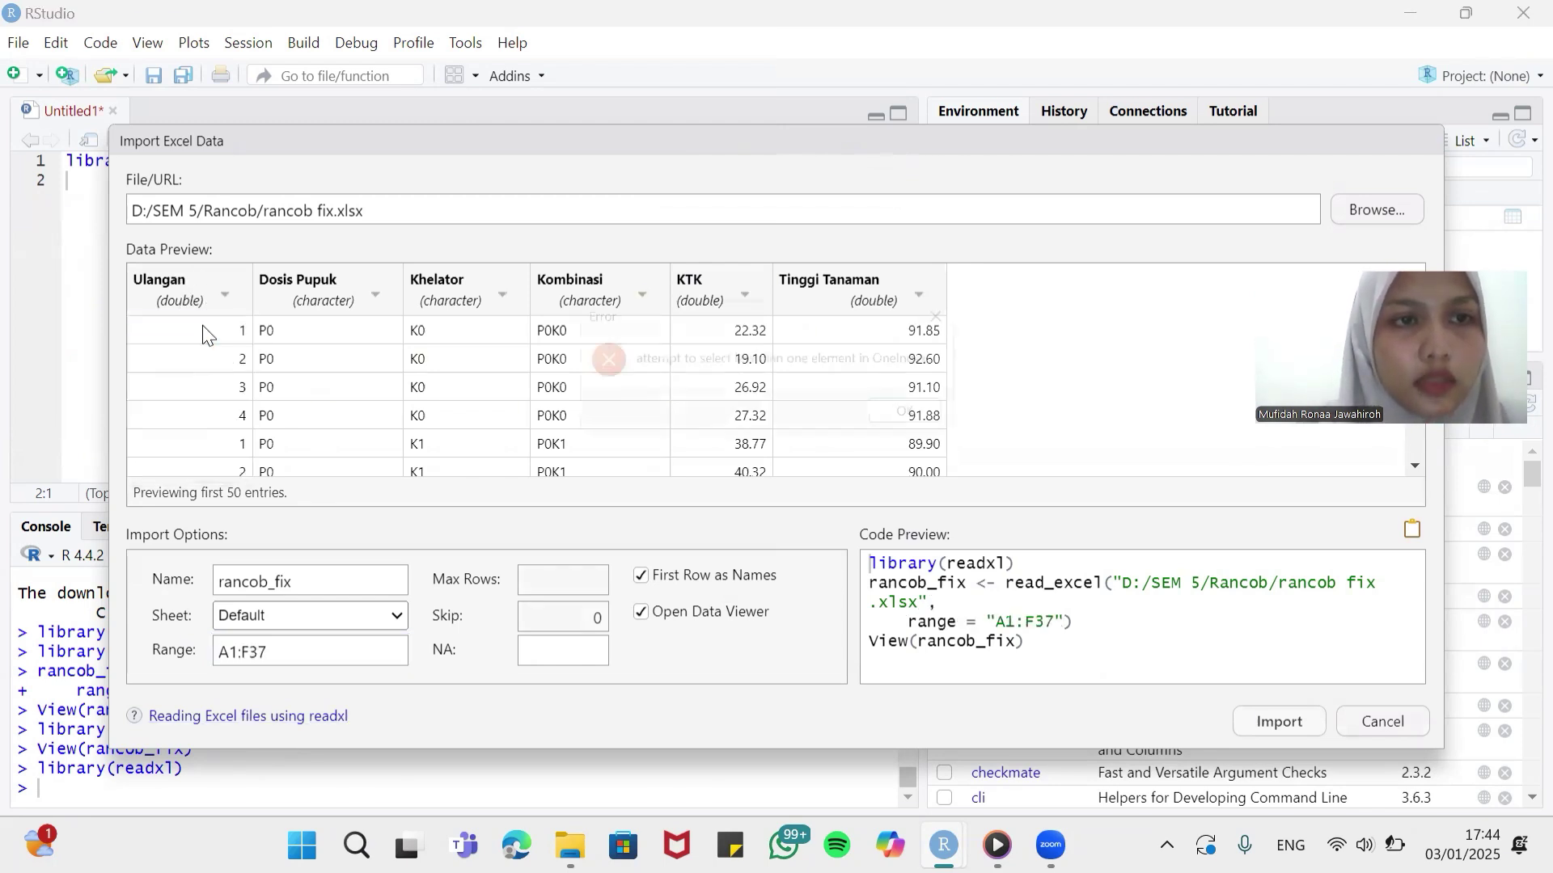
left_click(918, 417)
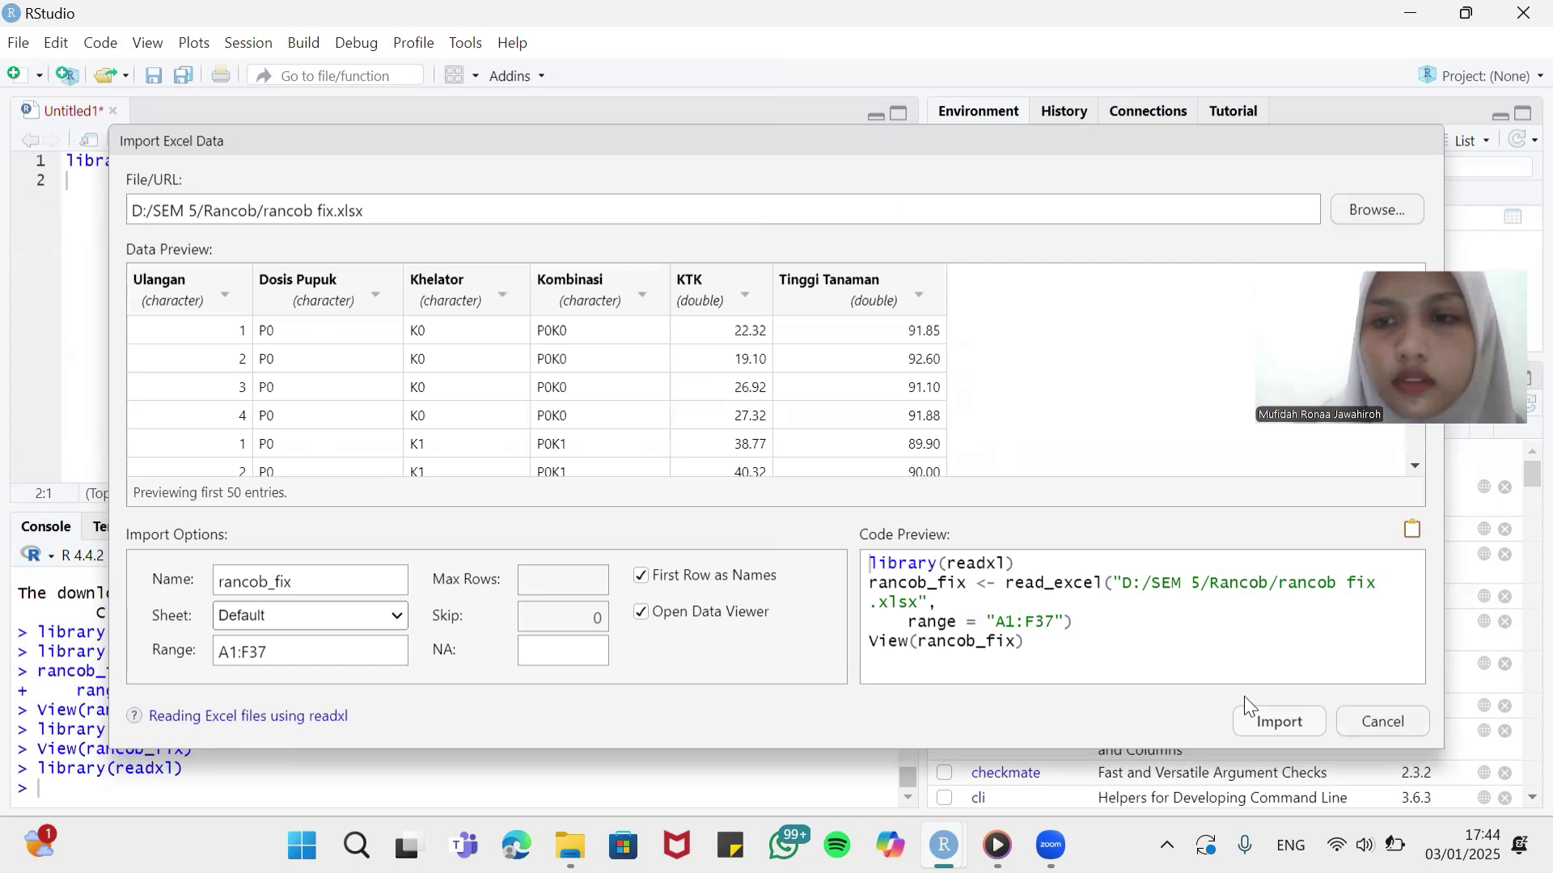
Step: Import the configured Excel data, and write and run library(doebioresearch) on the script's second line
left_click(1278, 722)
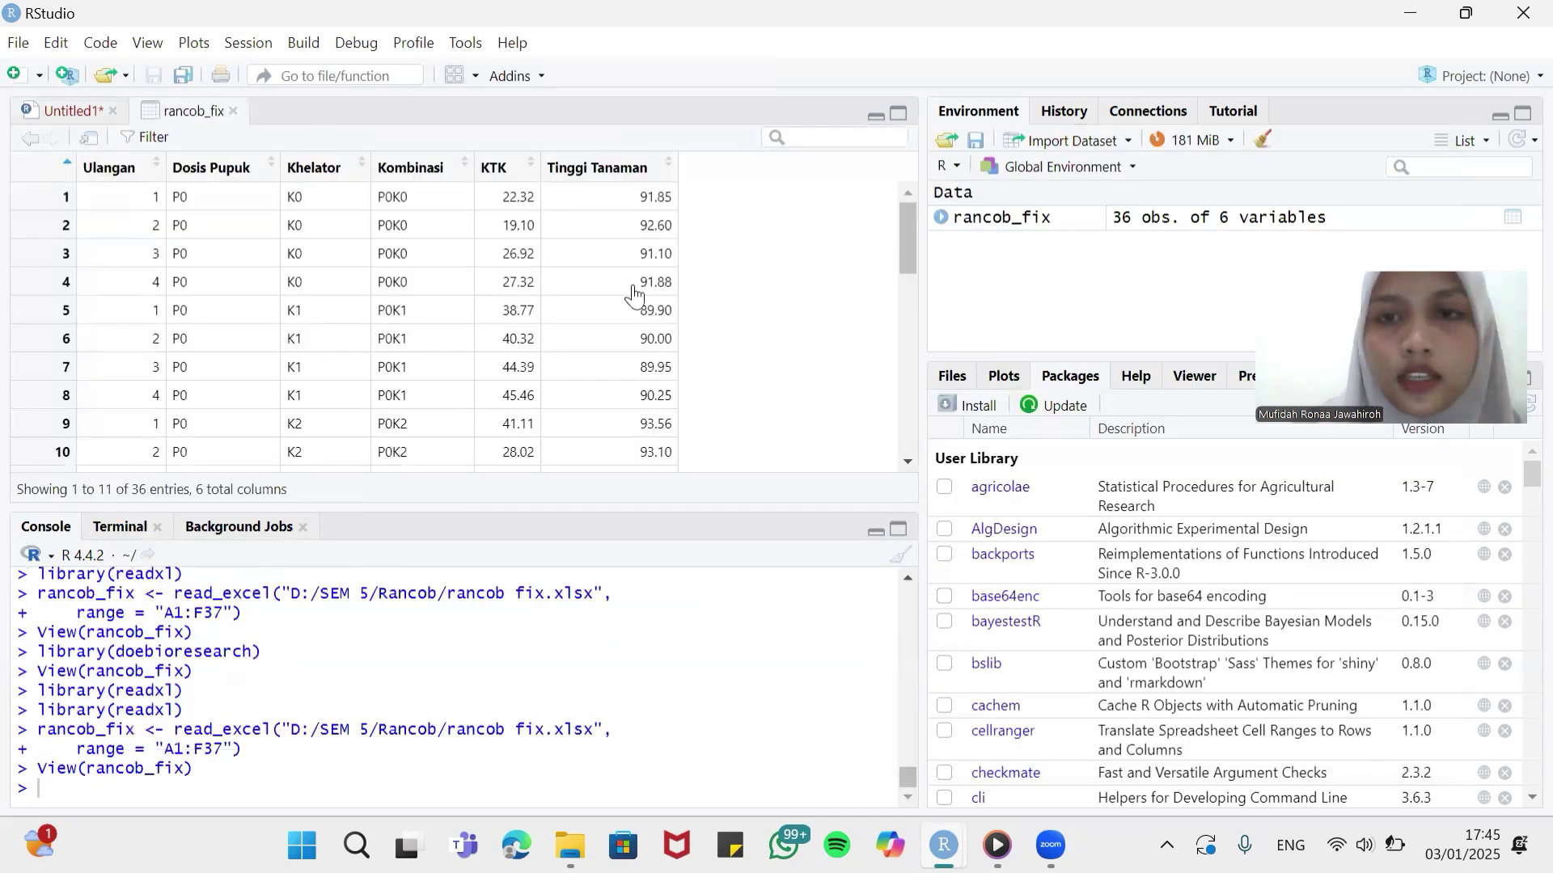
left_click(78, 110)
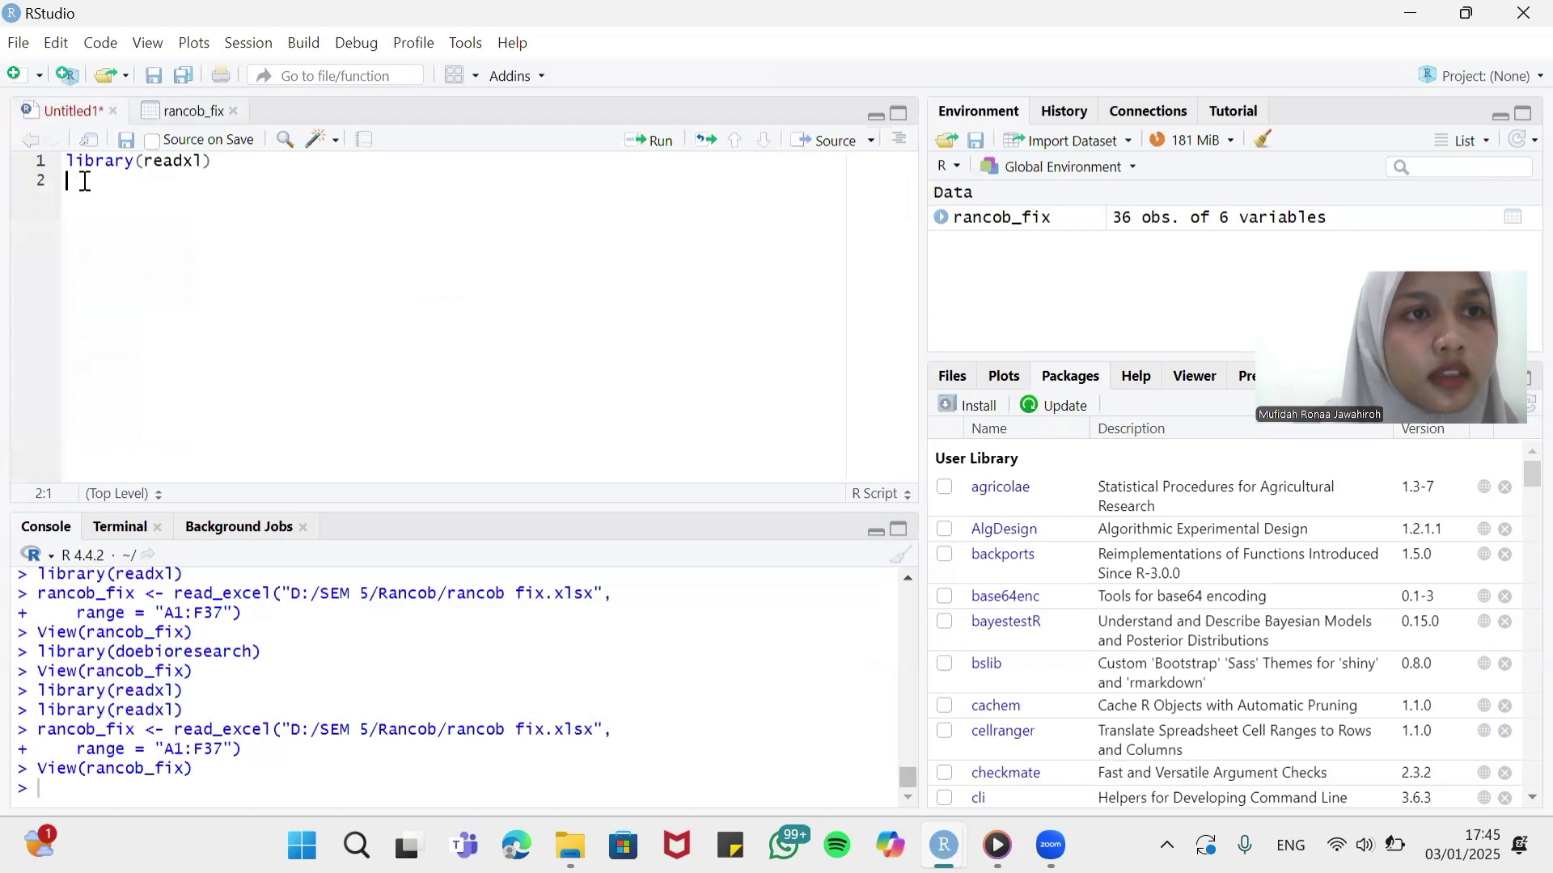
type("libra")
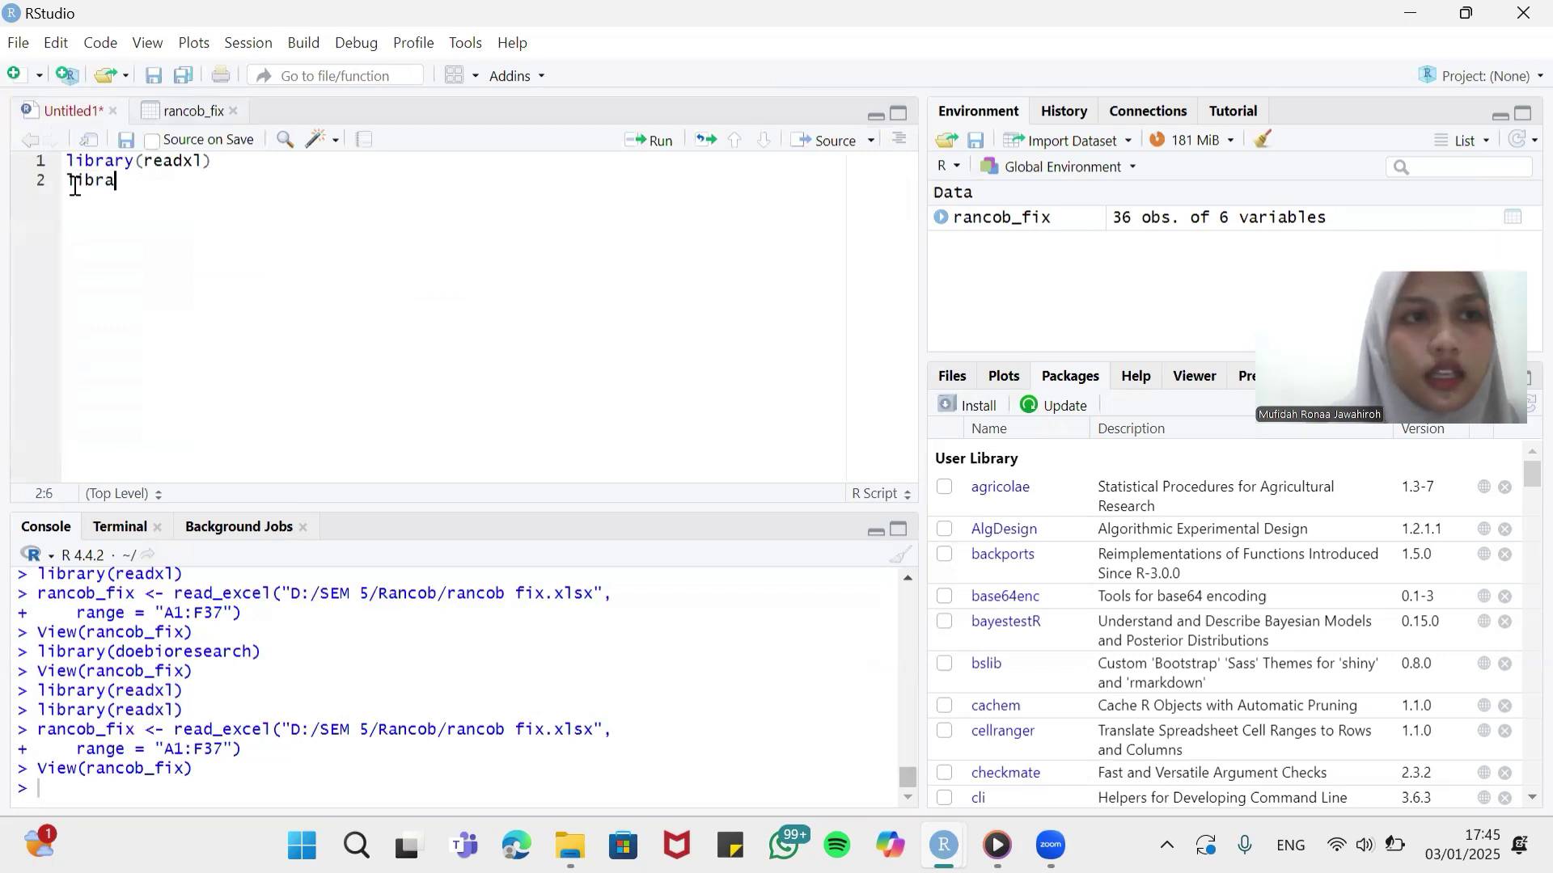
left_click(111, 216)
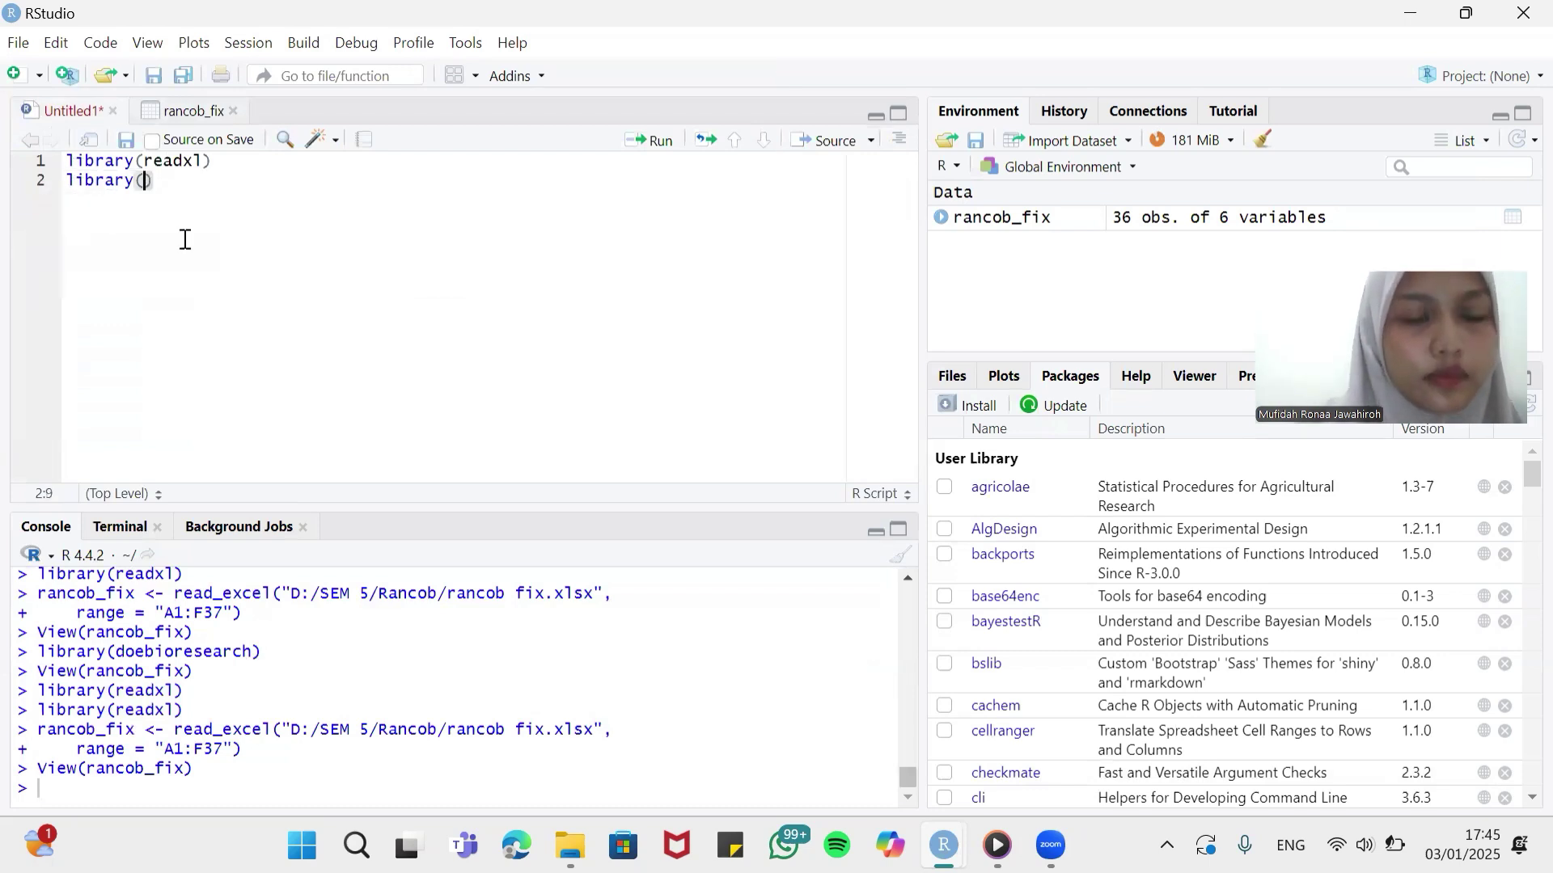
type("doe")
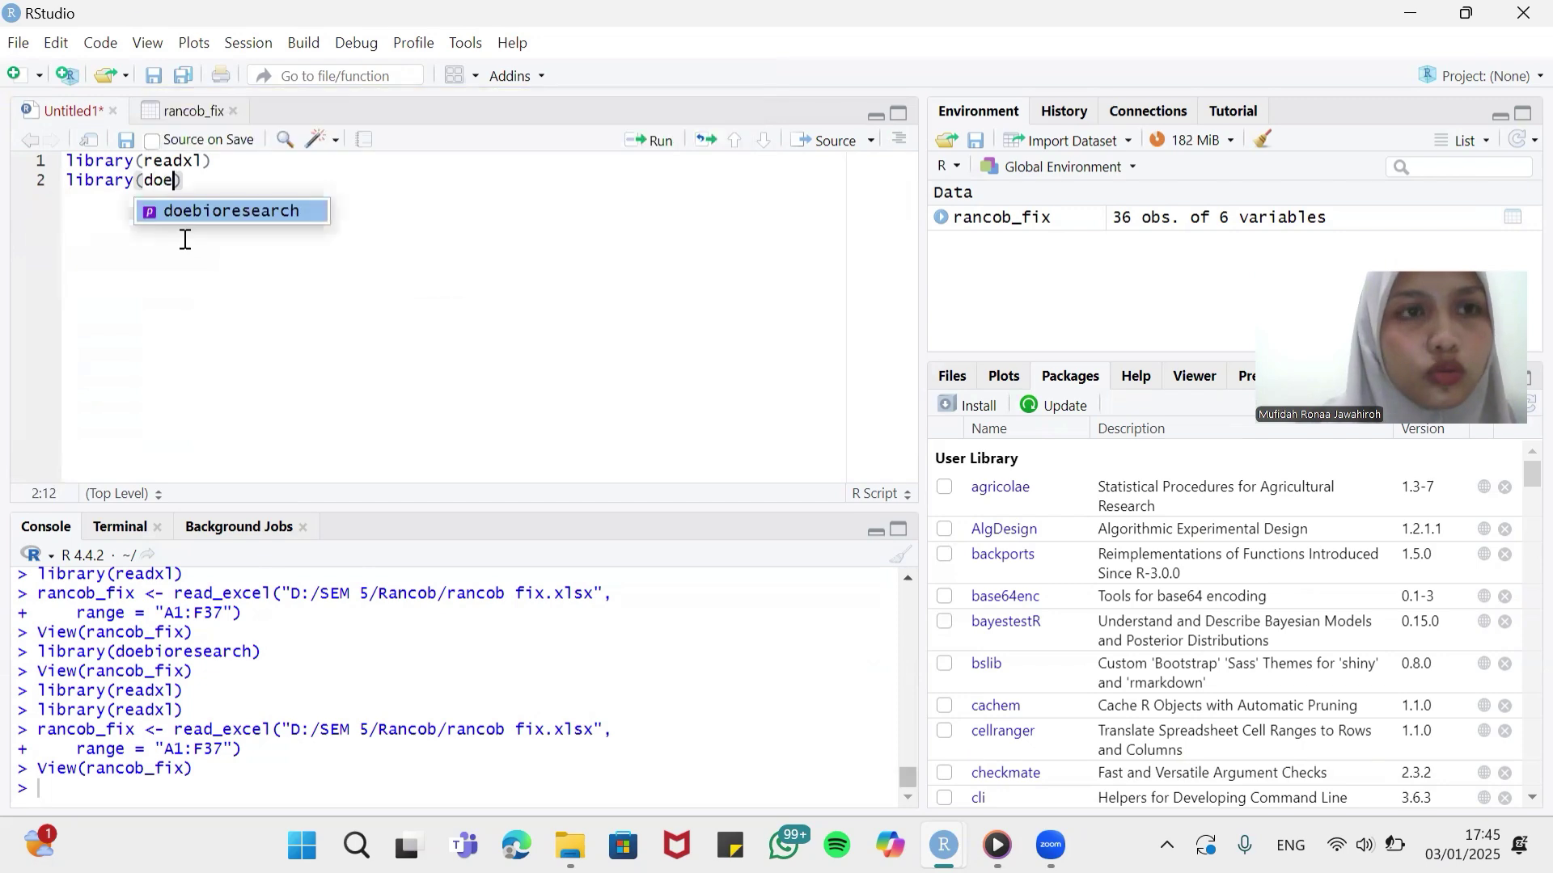
left_click(178, 212)
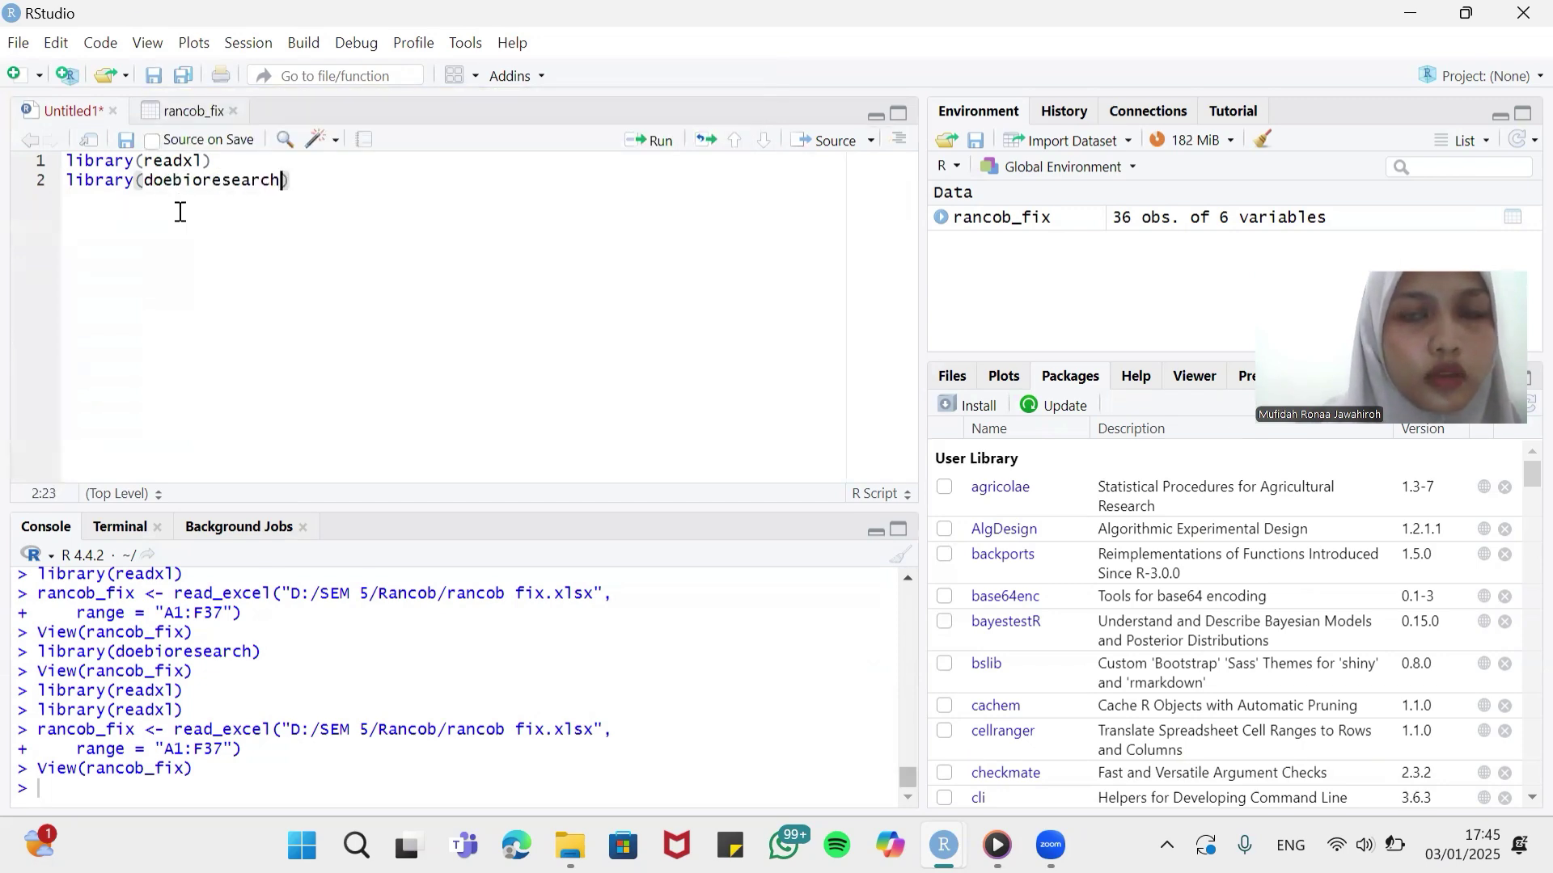
left_click(651, 142)
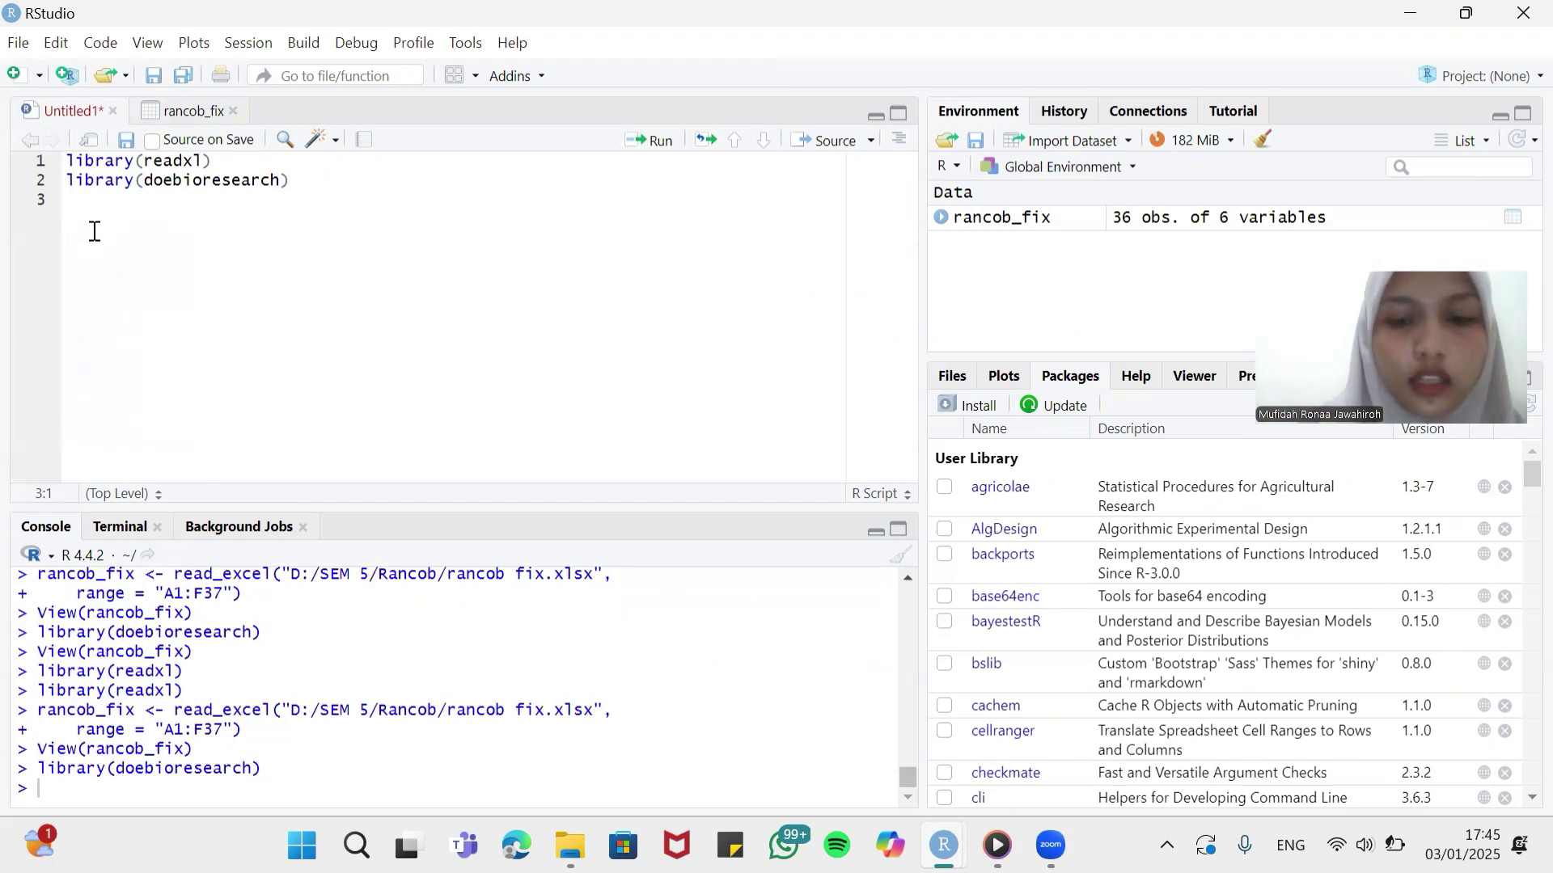
Step: Begin the script's third line with analisis <-frbd2fact(), assigning the two-factor randomized block analysis to analisis
type("anali")
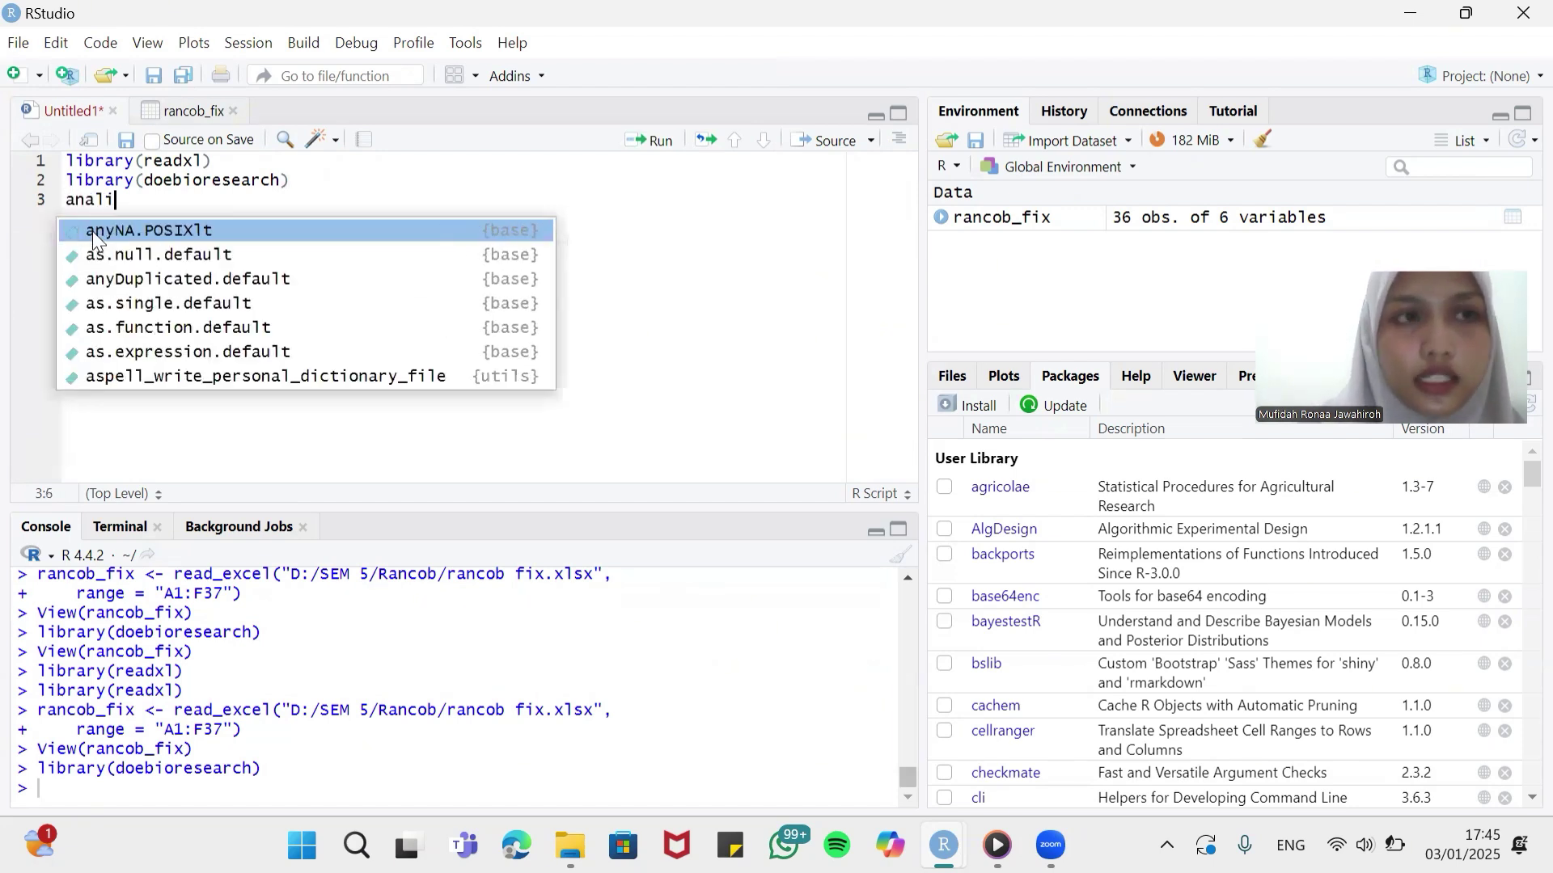
type("sis")
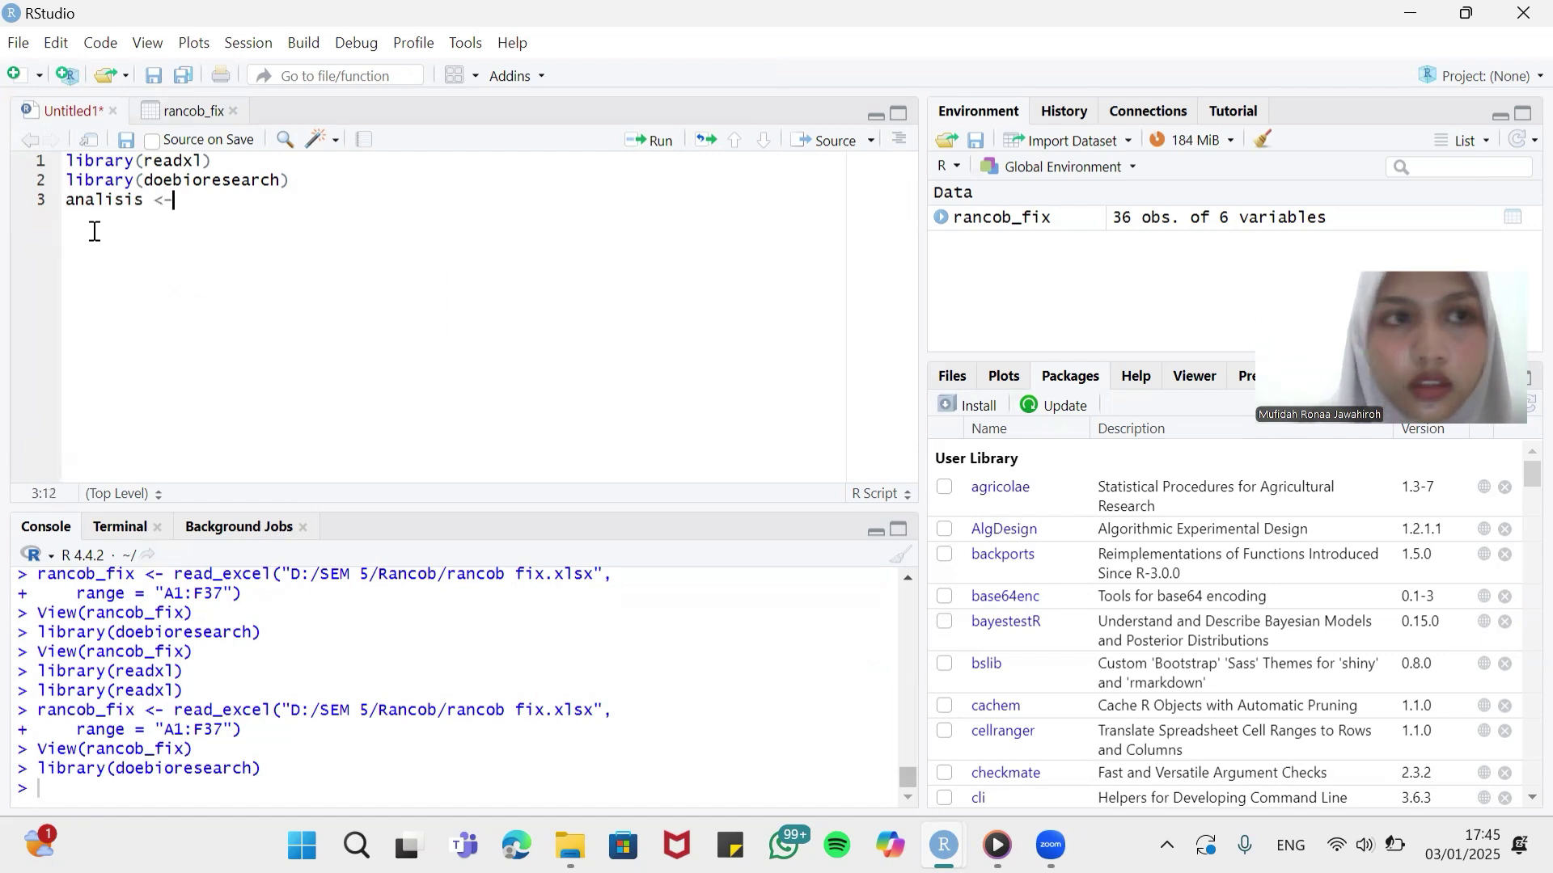
type(" <-fr")
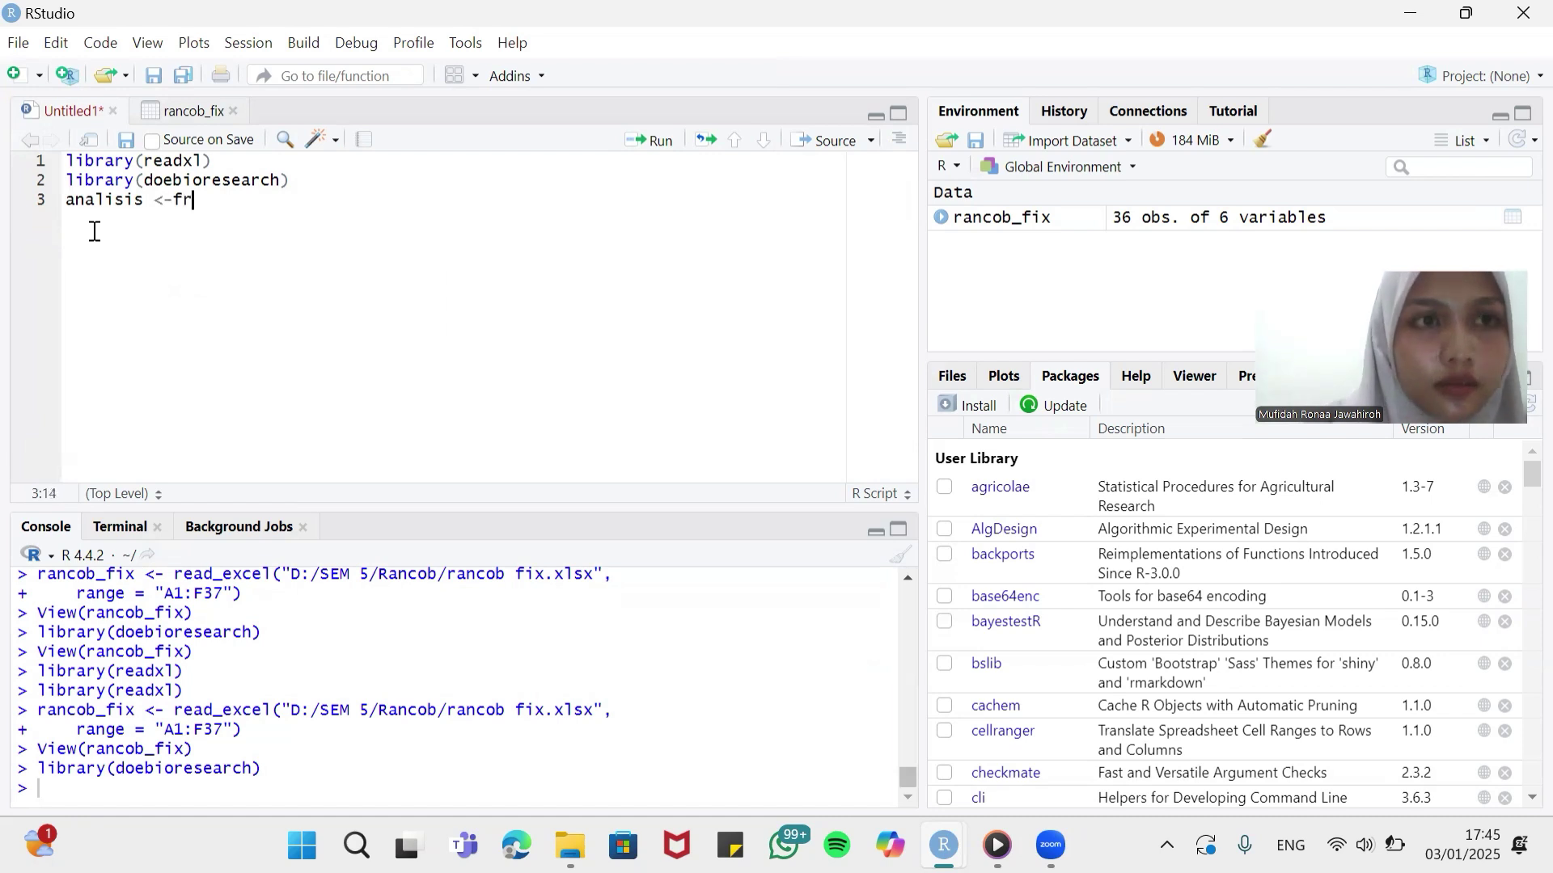
type("b")
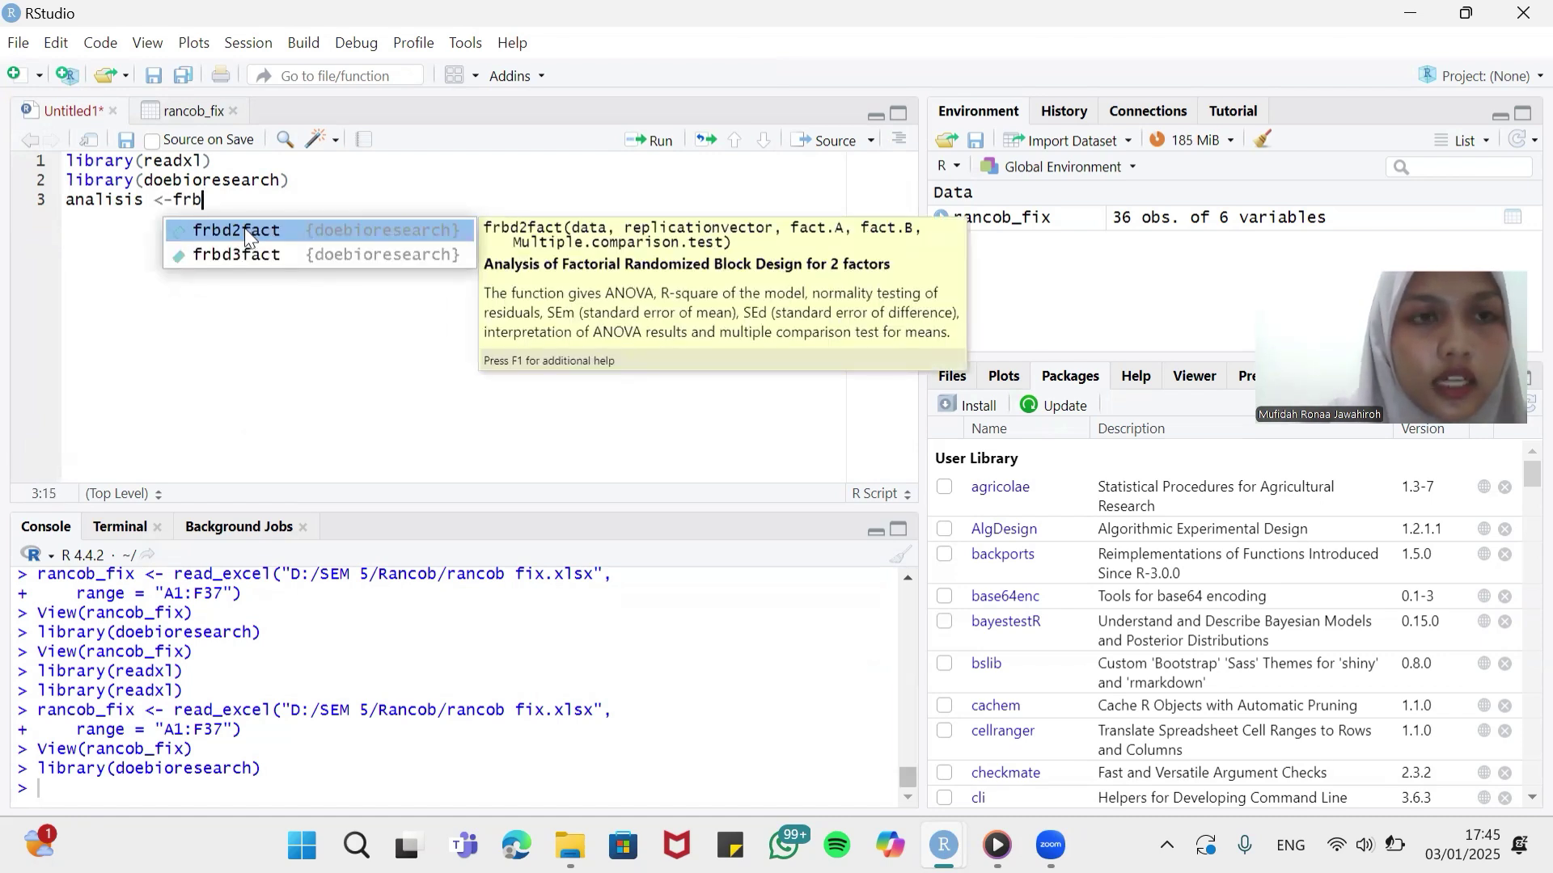
left_click(278, 230)
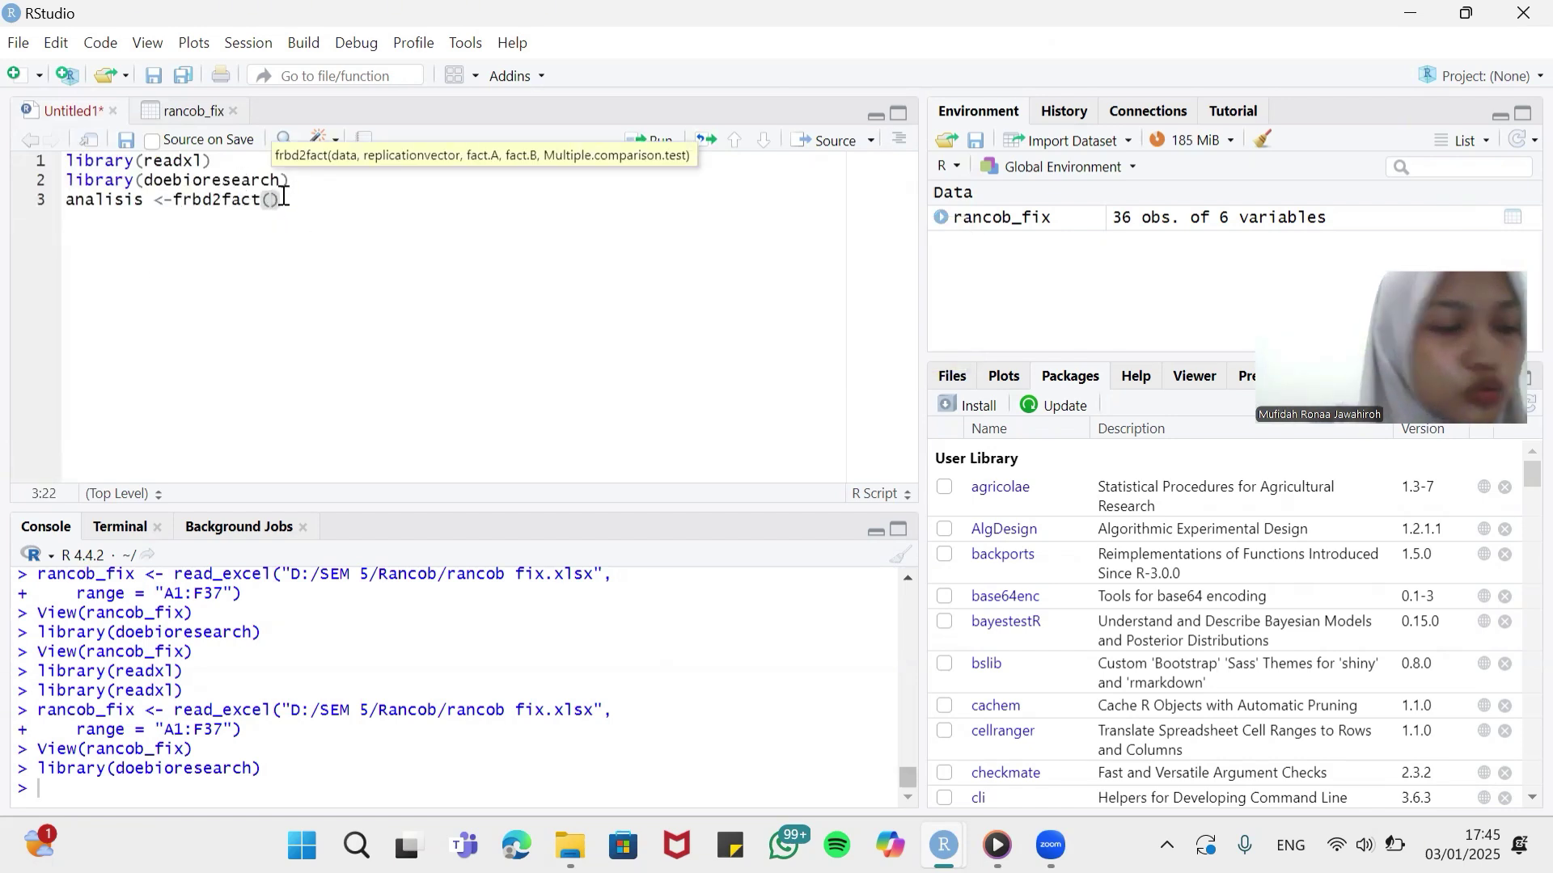
Step: Enter rancob_fix[5:6] as the data argument of the frbd2fact call
type("ran")
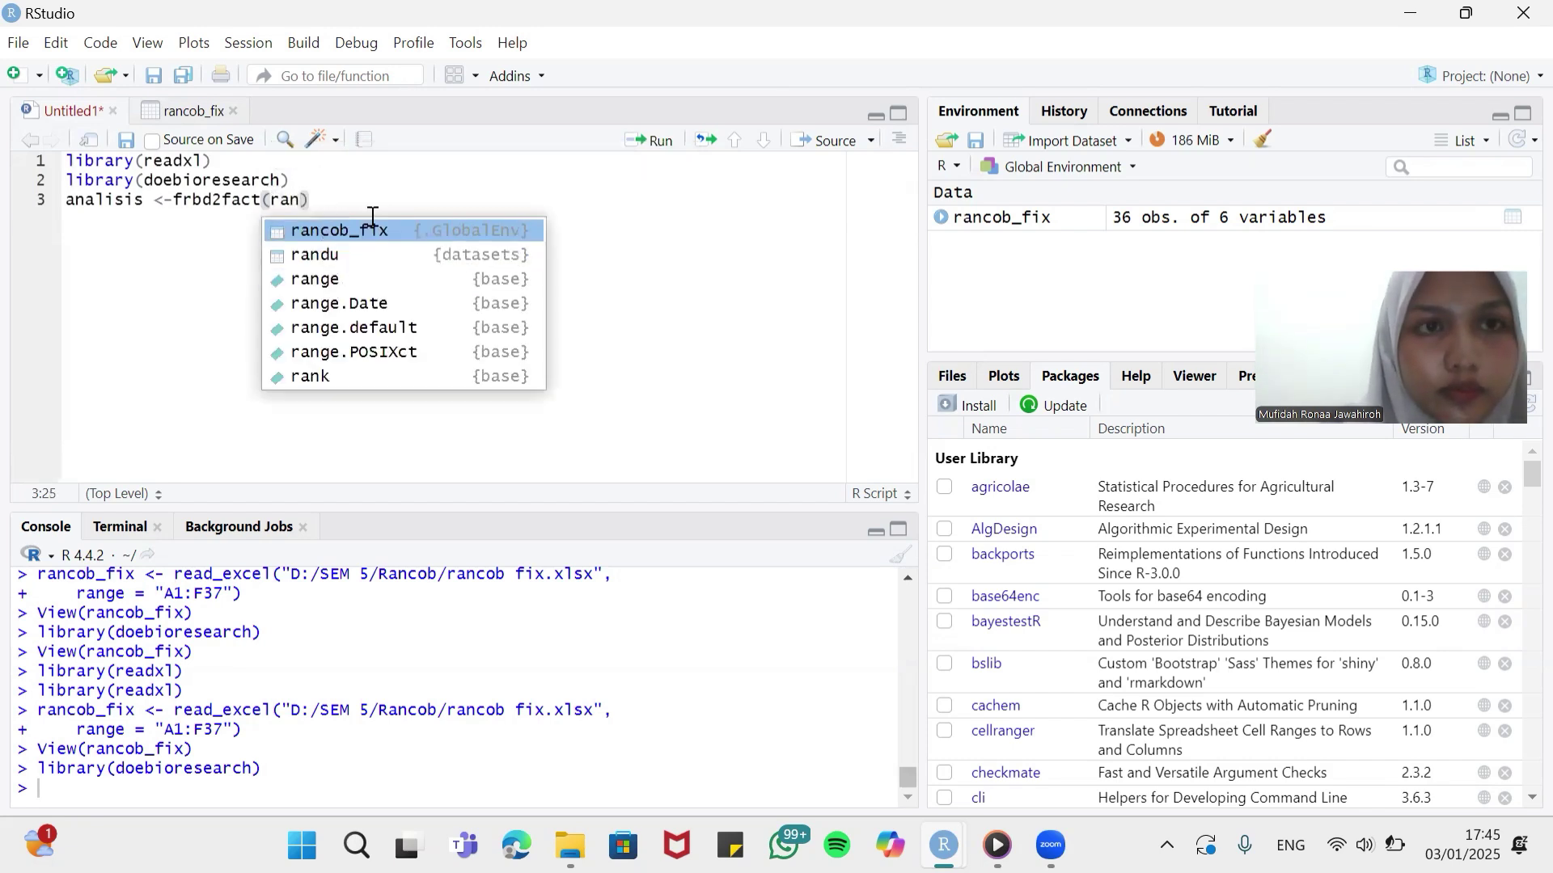
left_click(376, 232)
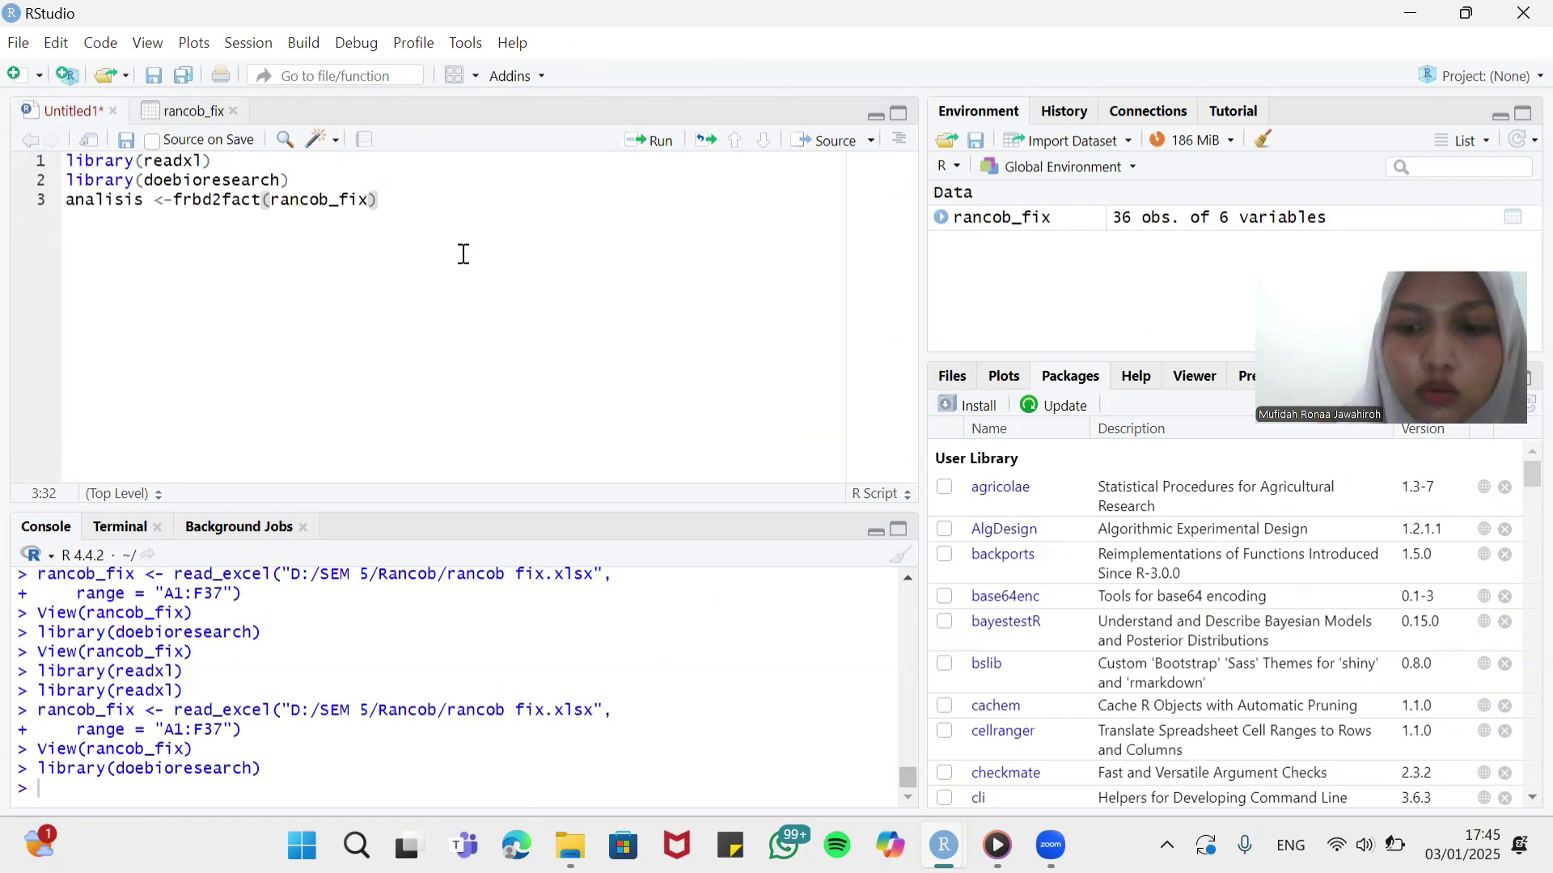
type("[5")
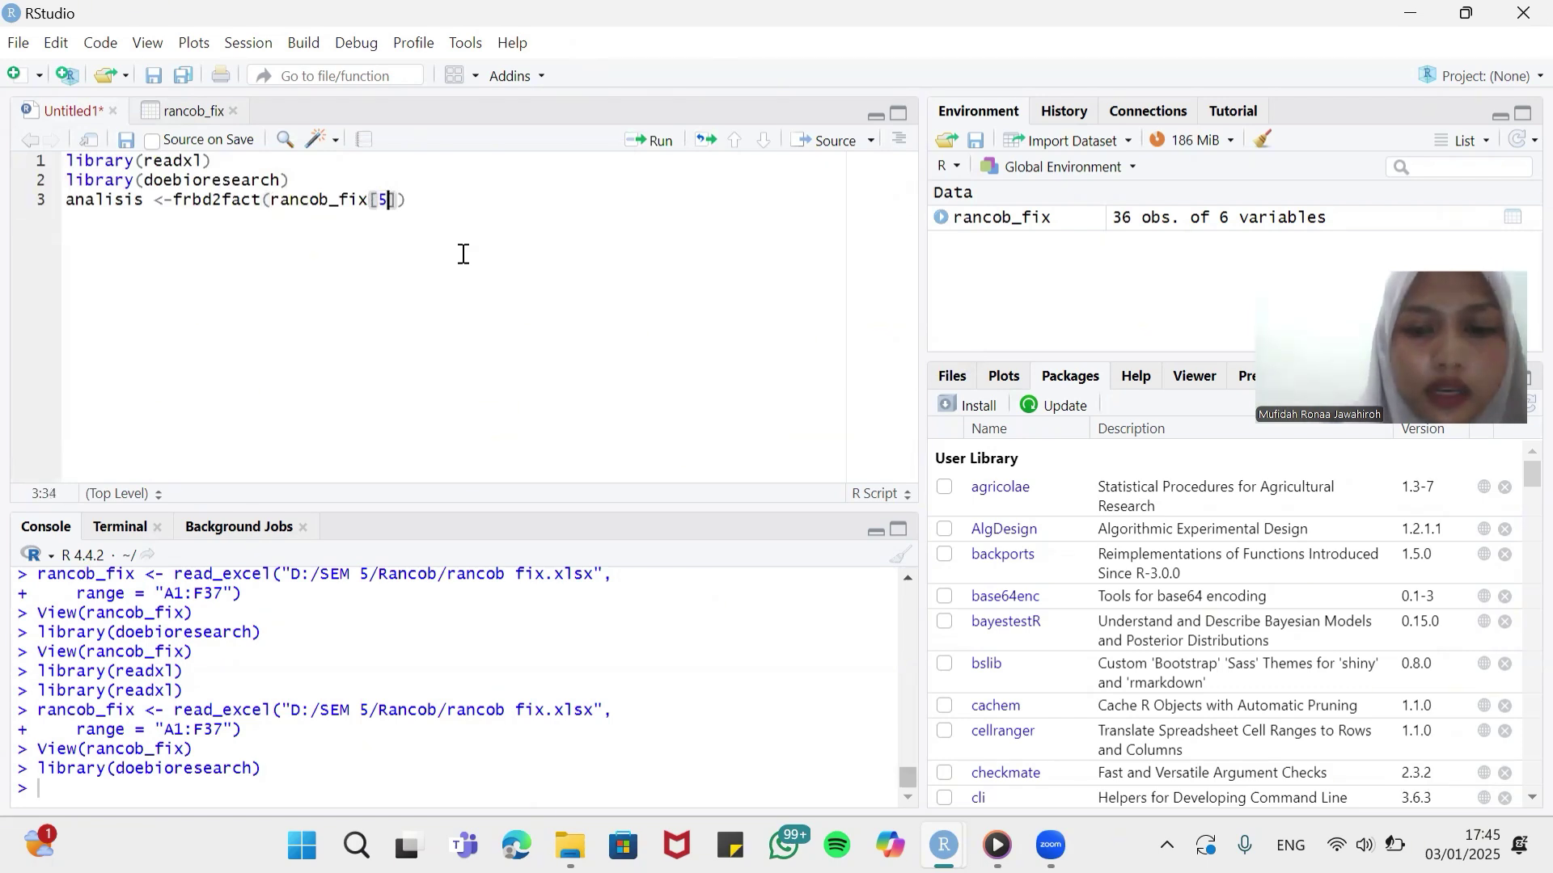
type(":")
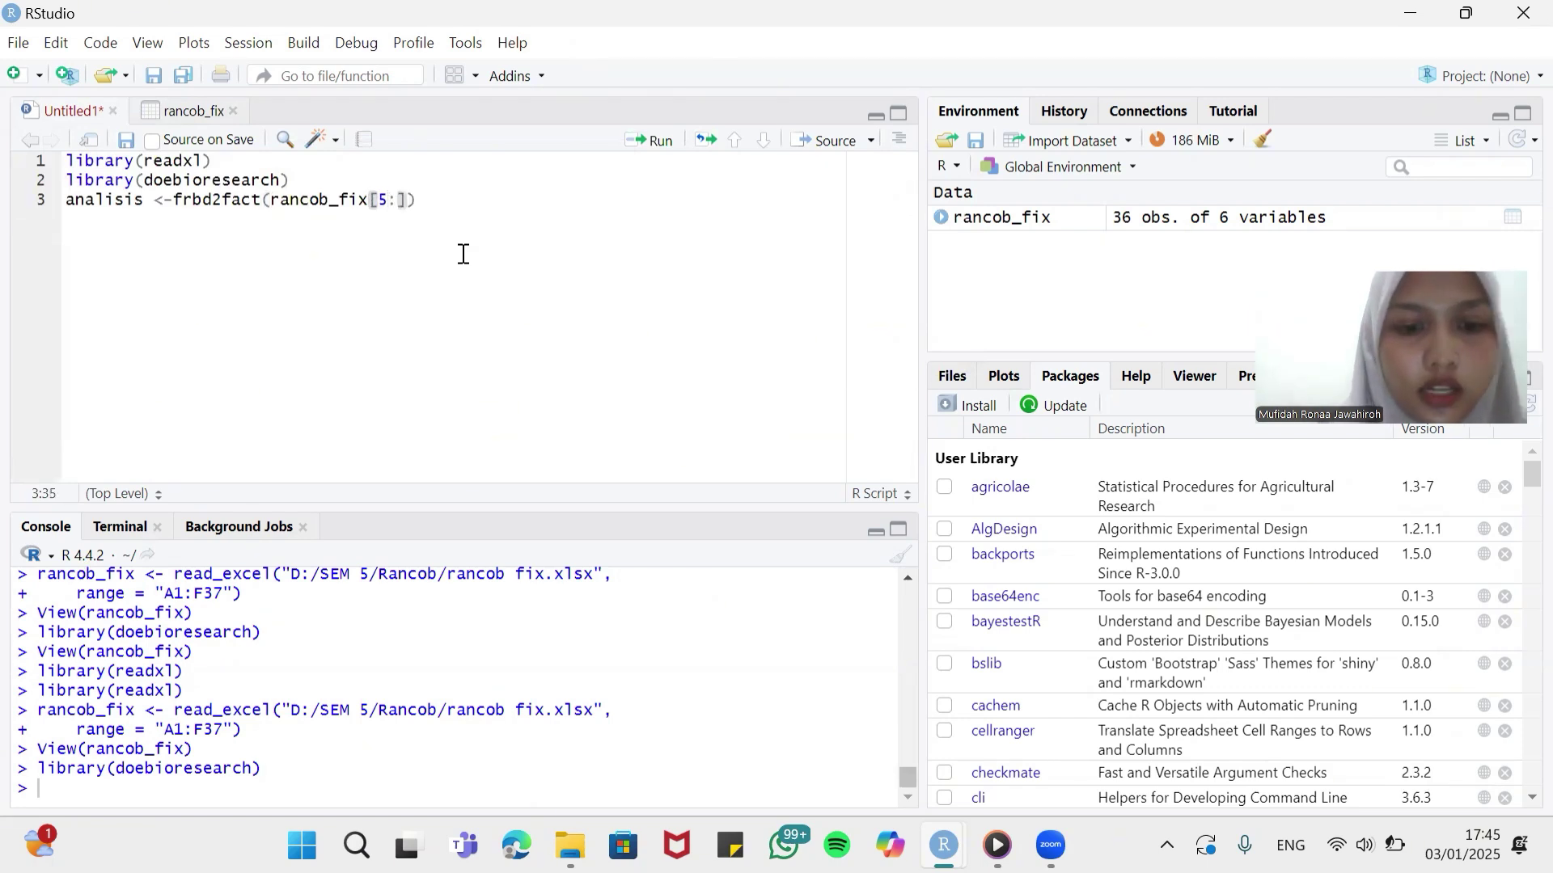
type("6")
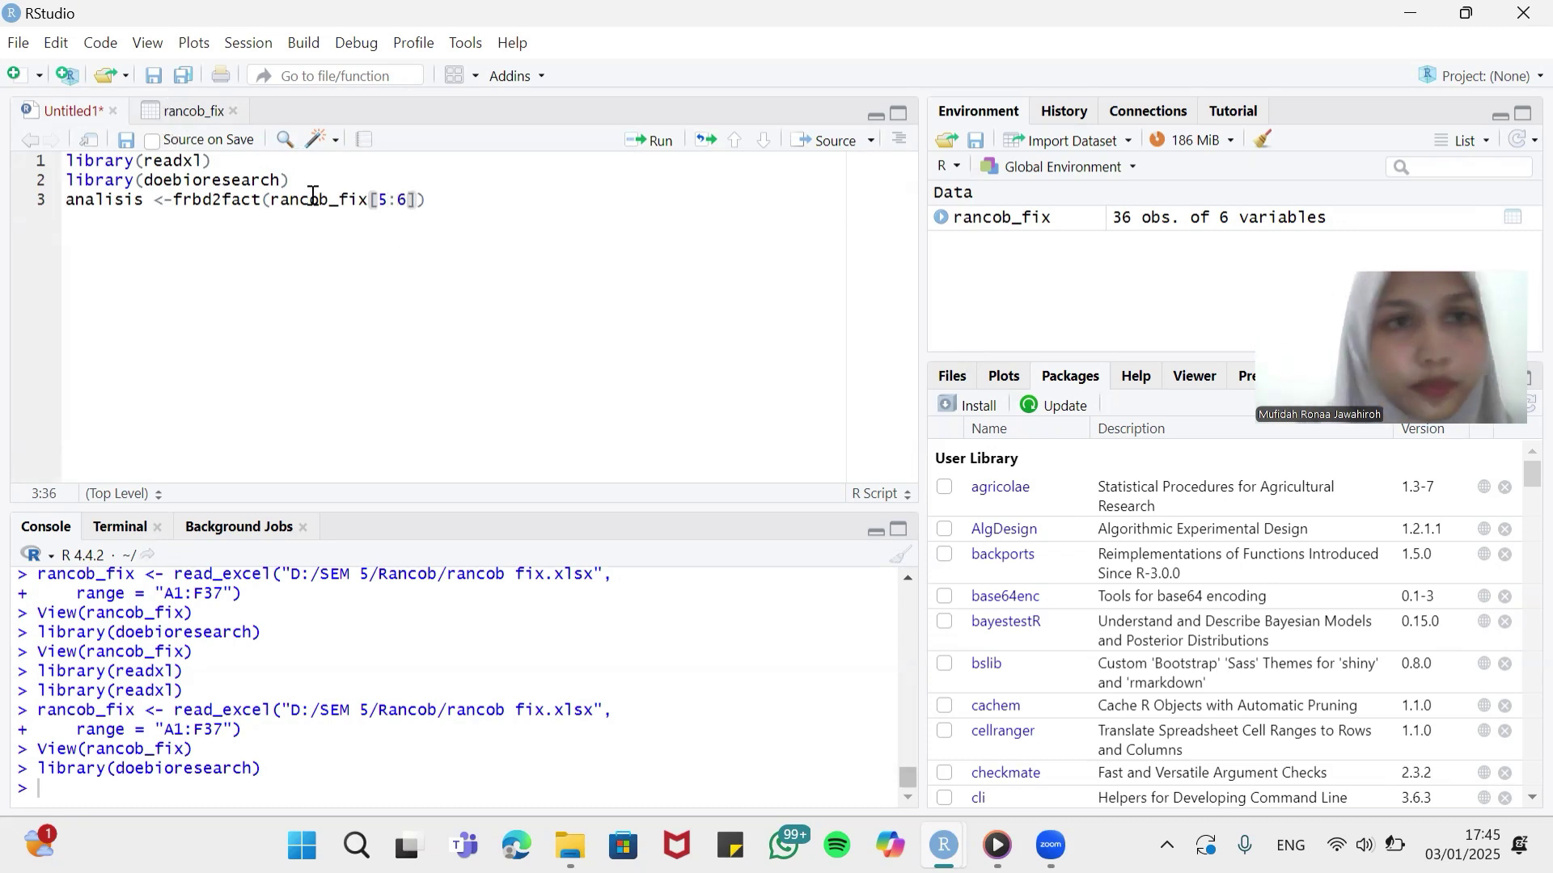
Step: Add rancob_fix$Ulangan as the replication argument after rancob_fix[5:6], separated by a comma
left_click(419, 206)
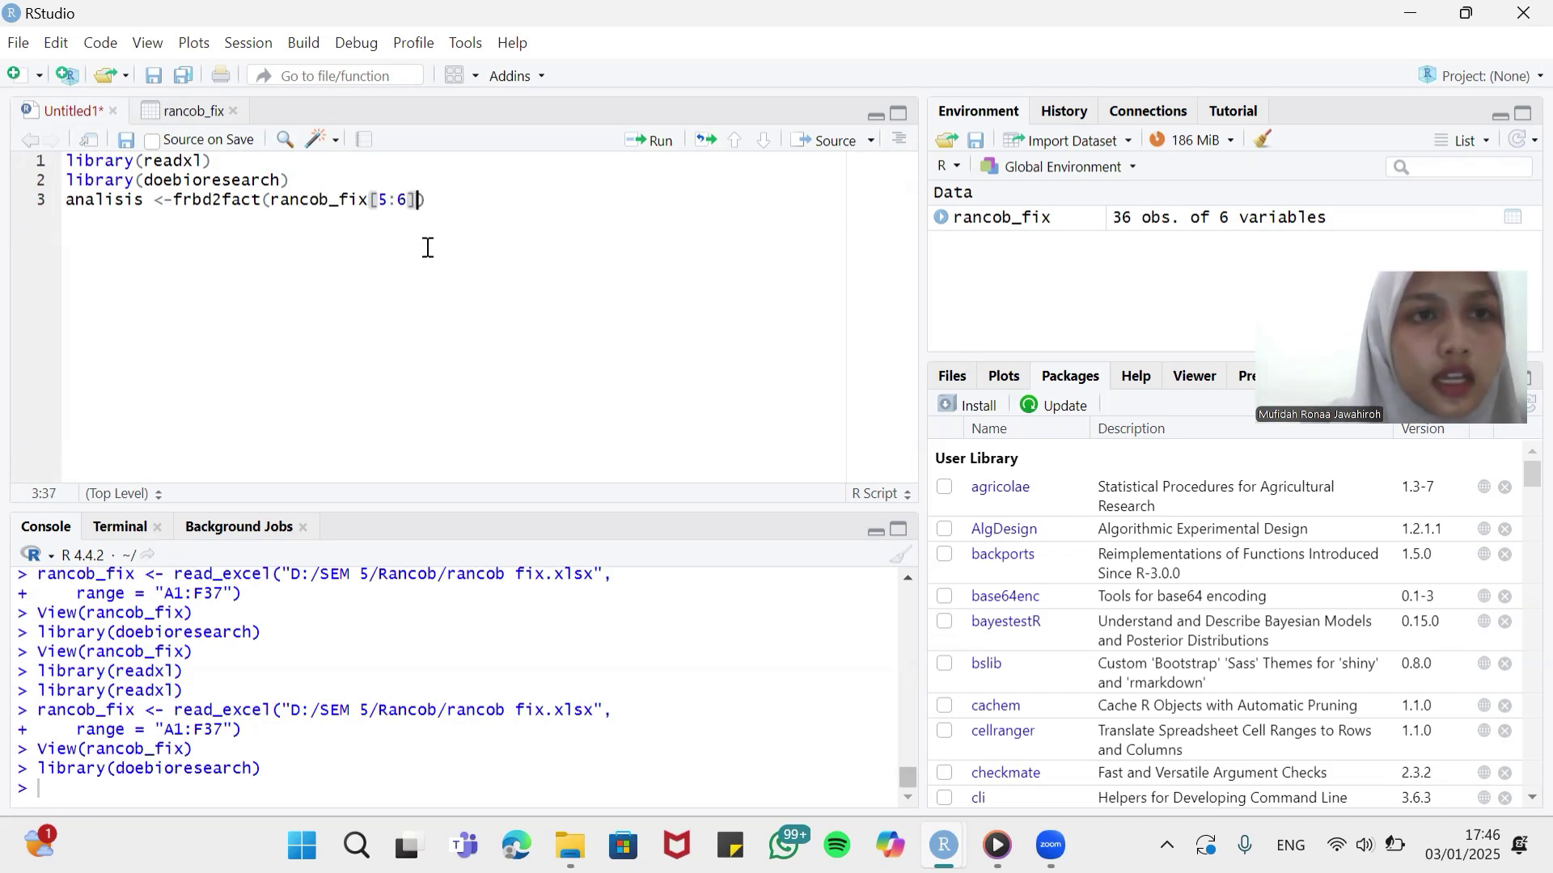
type("ran")
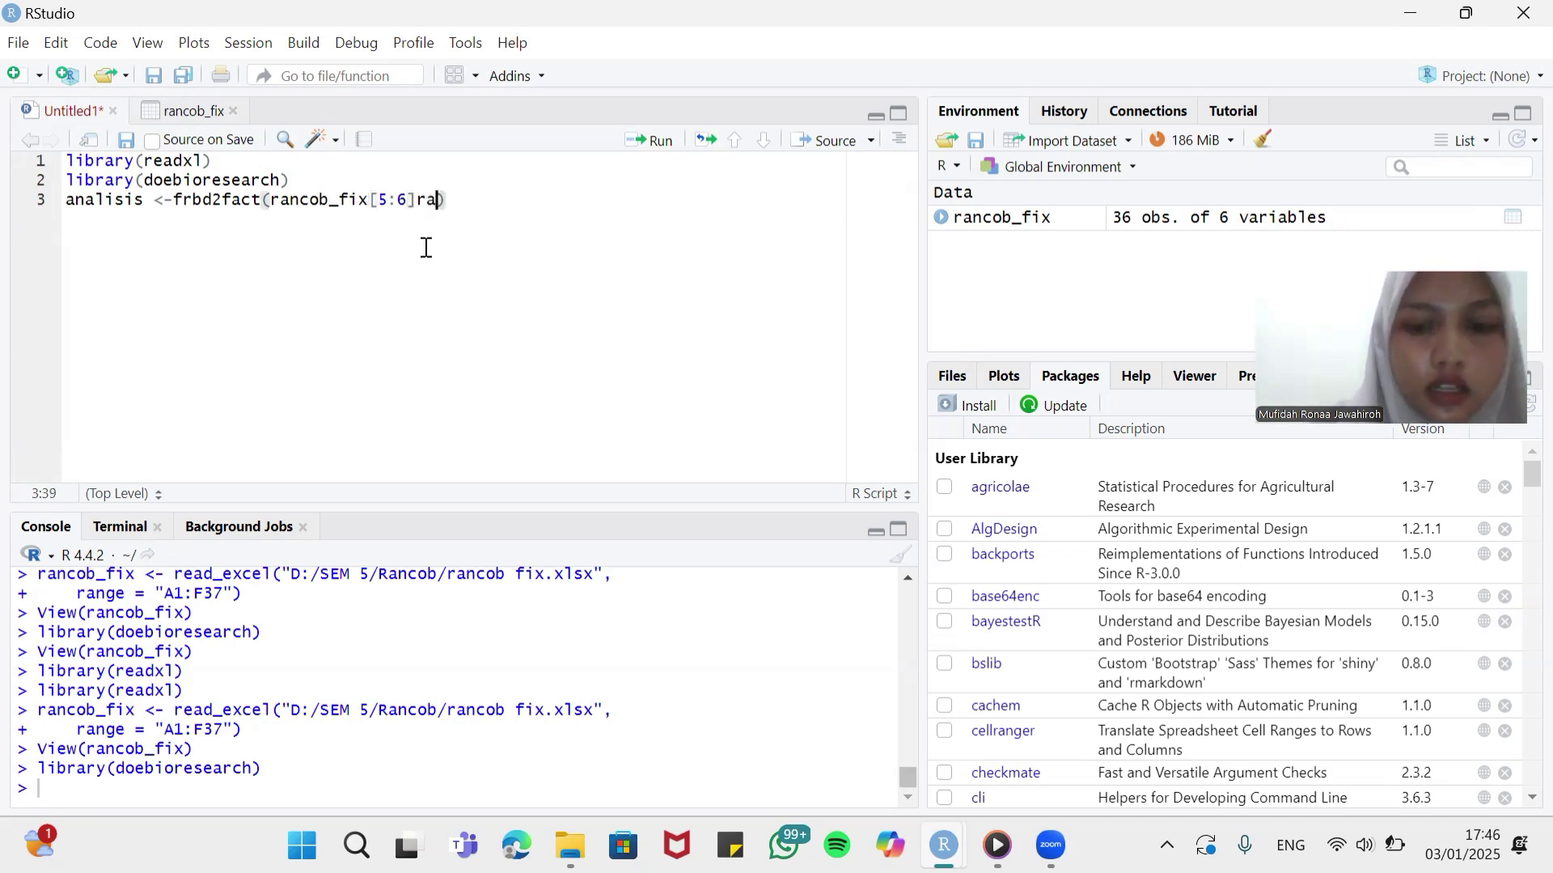
type("c")
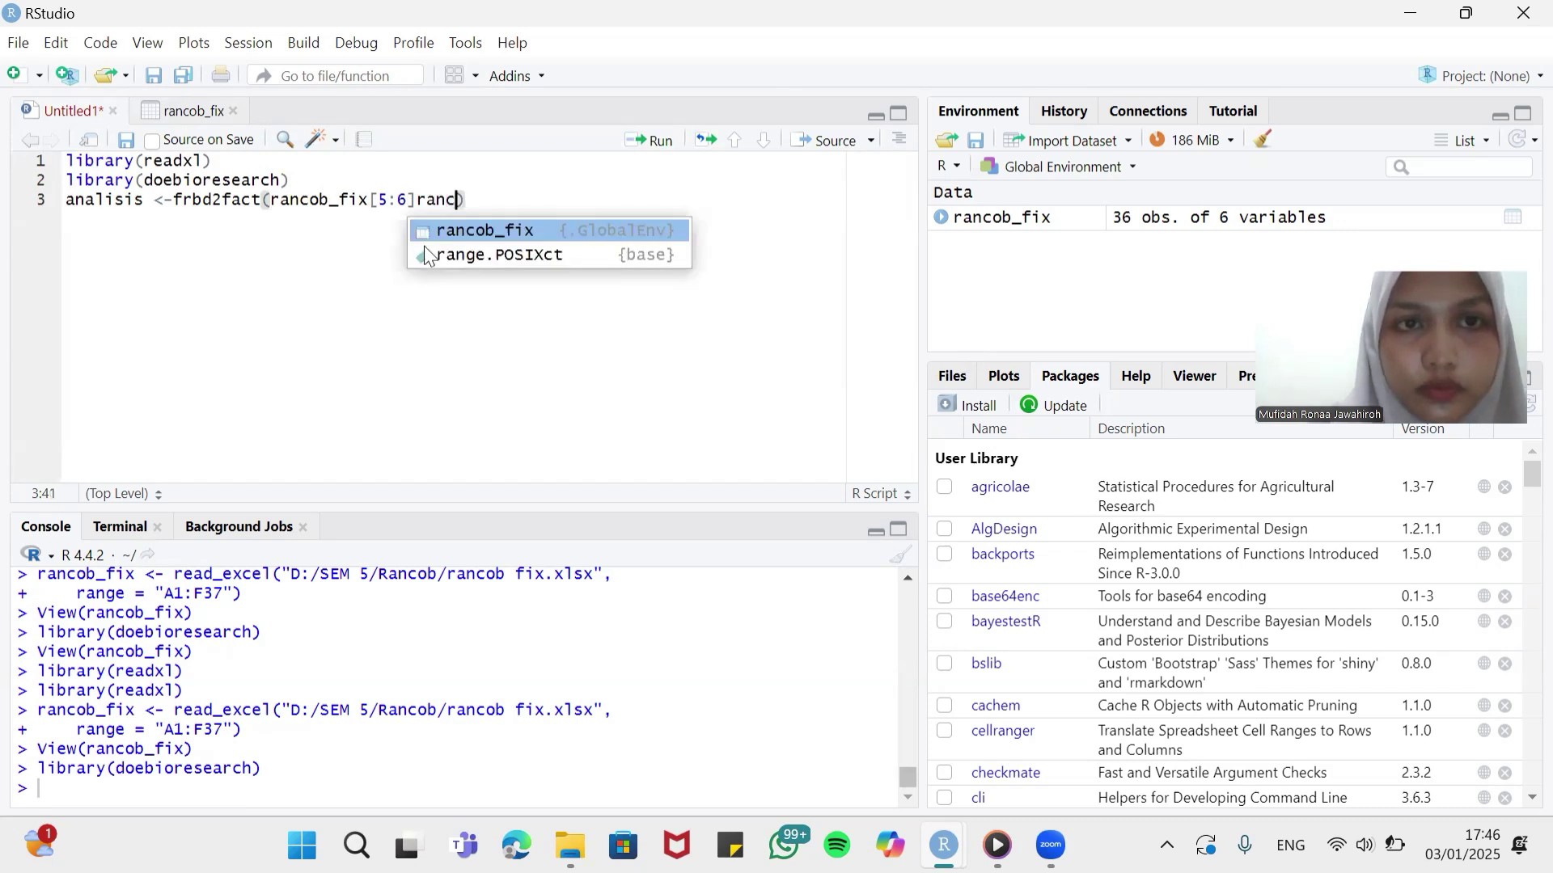
left_click(450, 232)
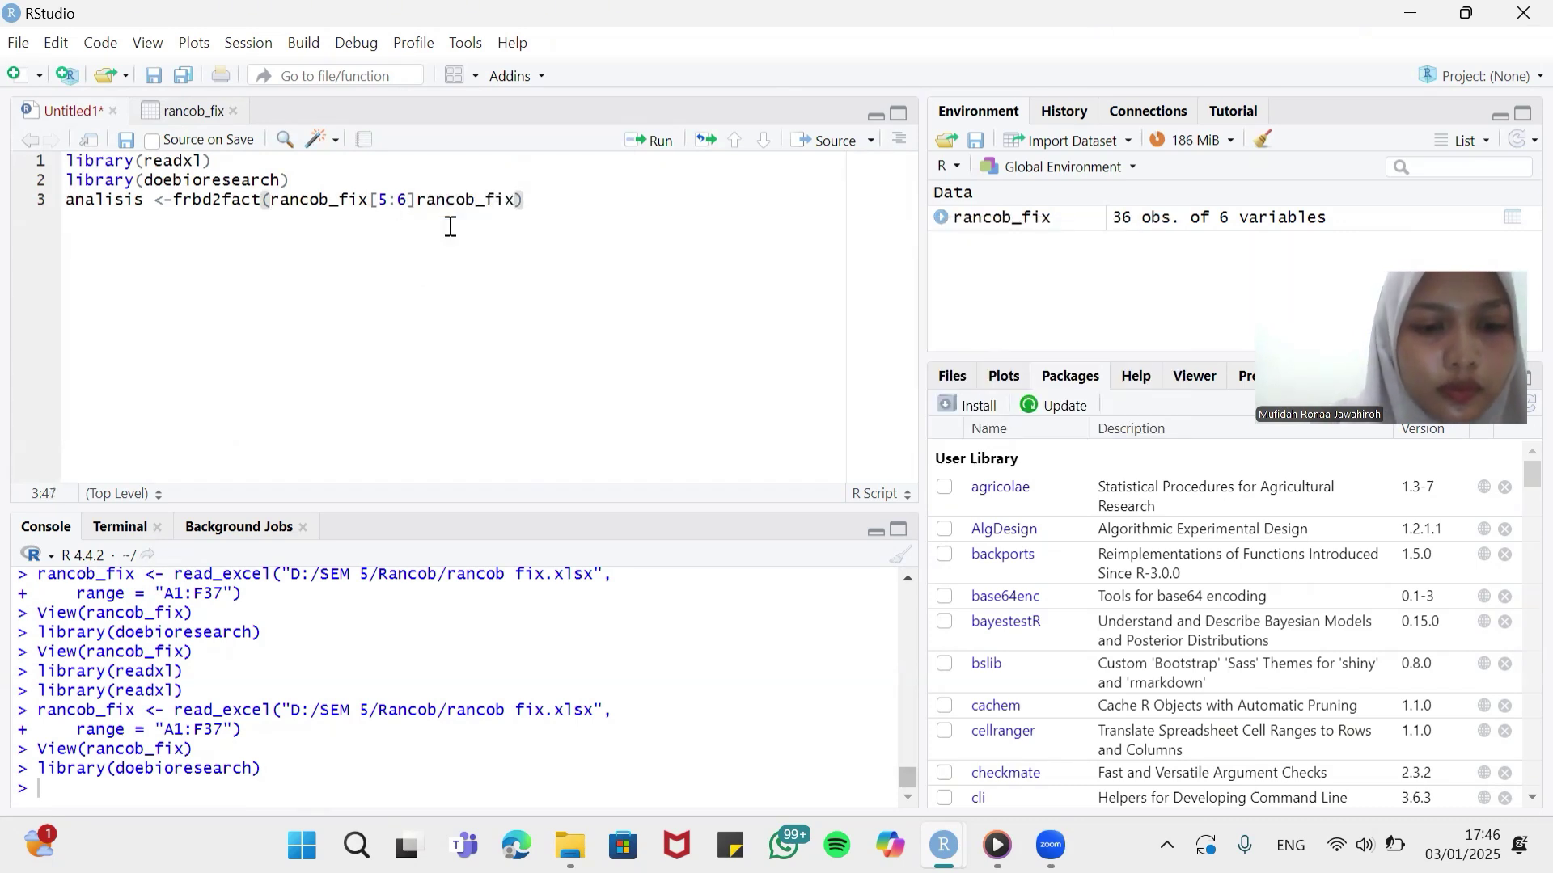
type("$")
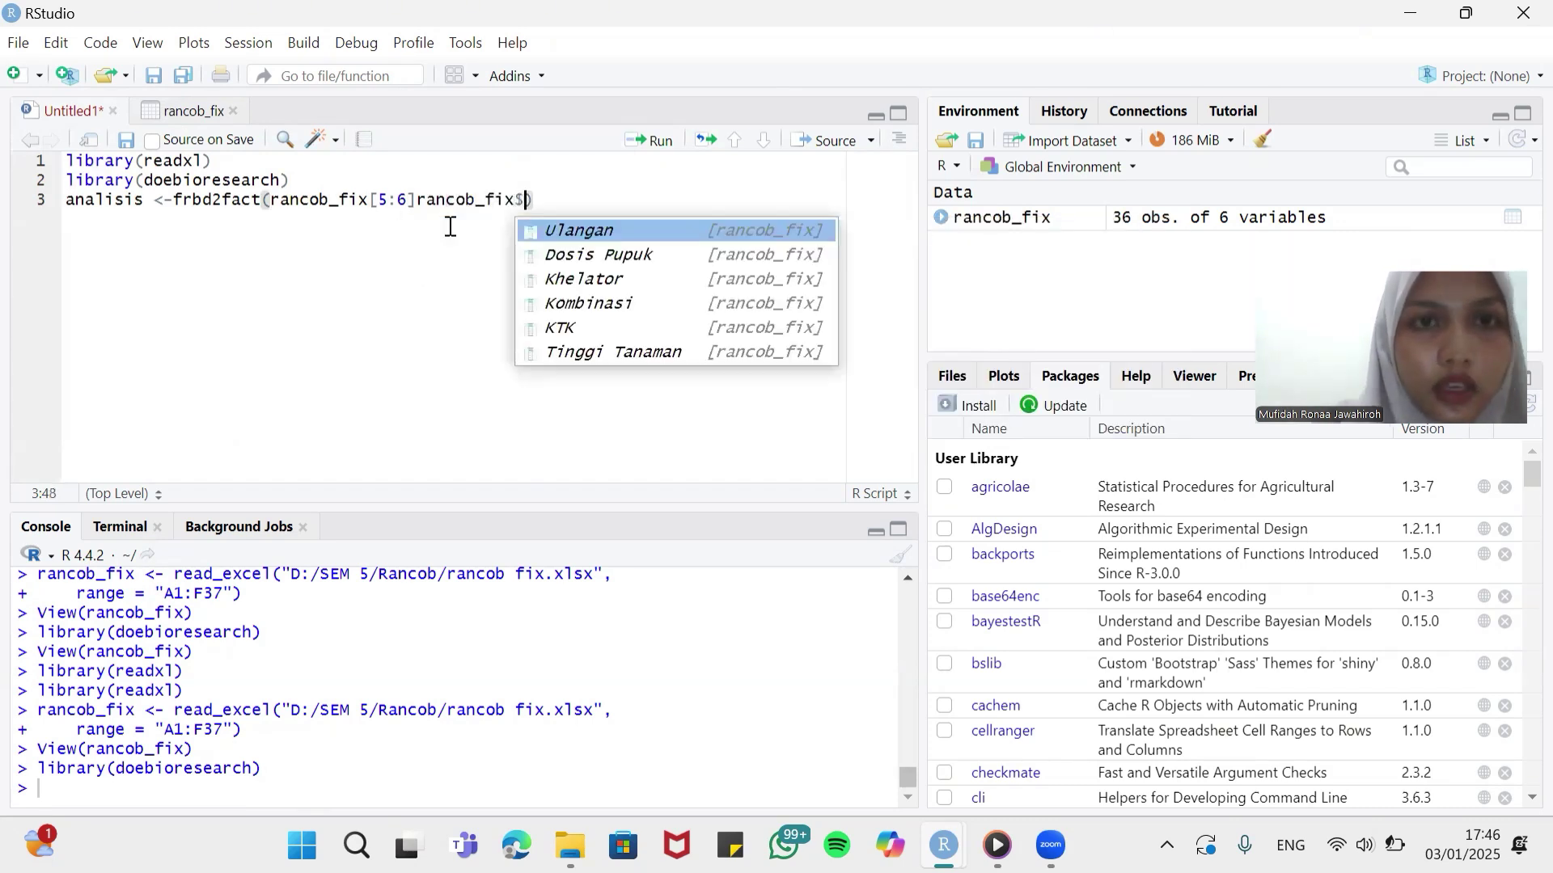
left_click(649, 227)
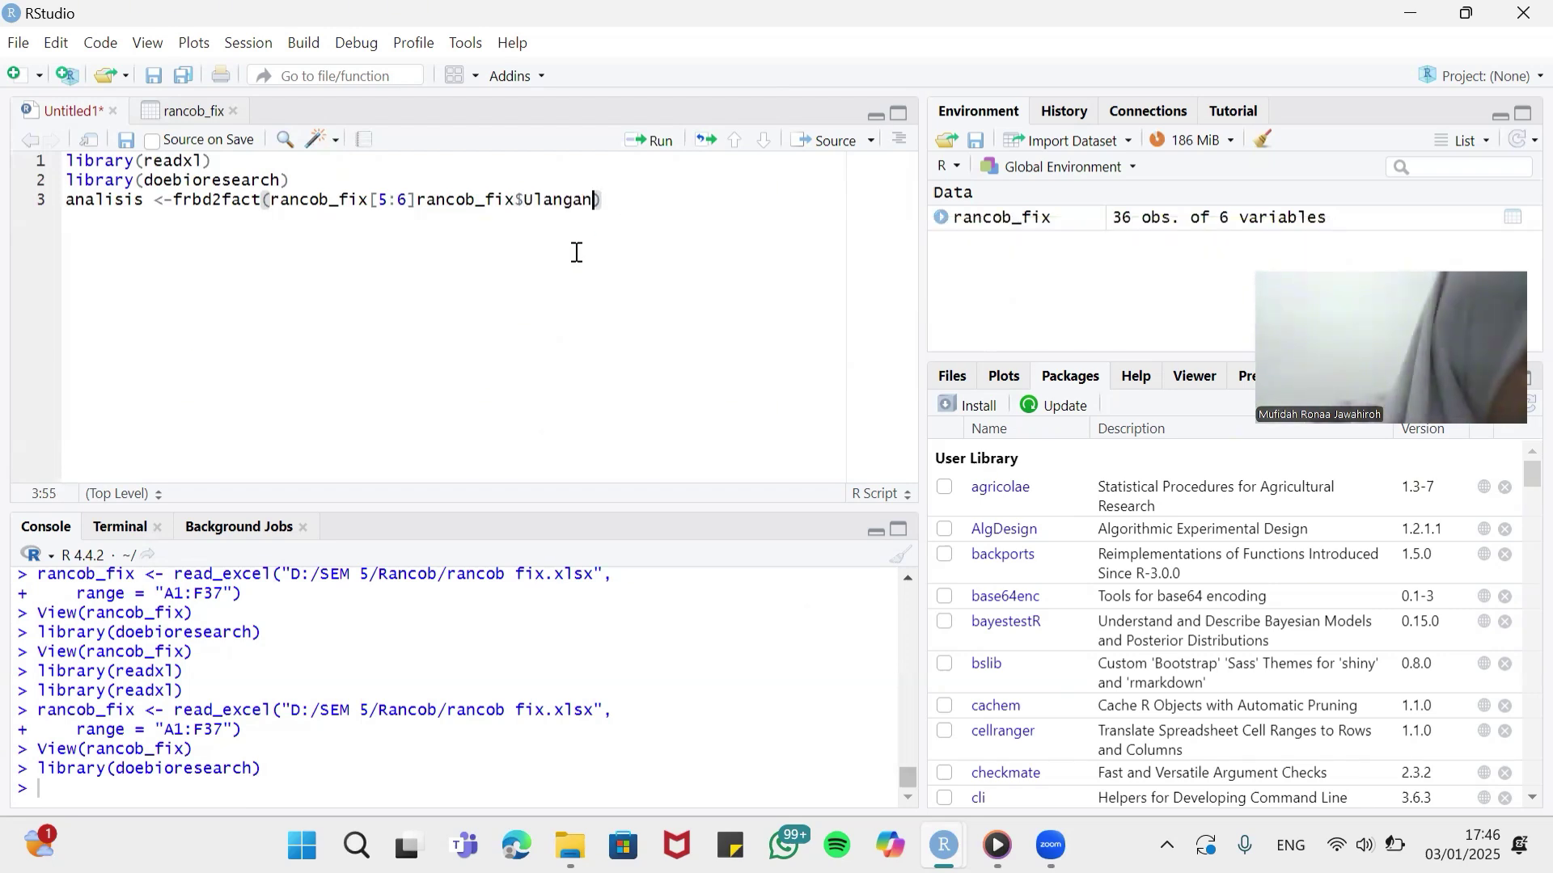
left_click(419, 202)
type(",")
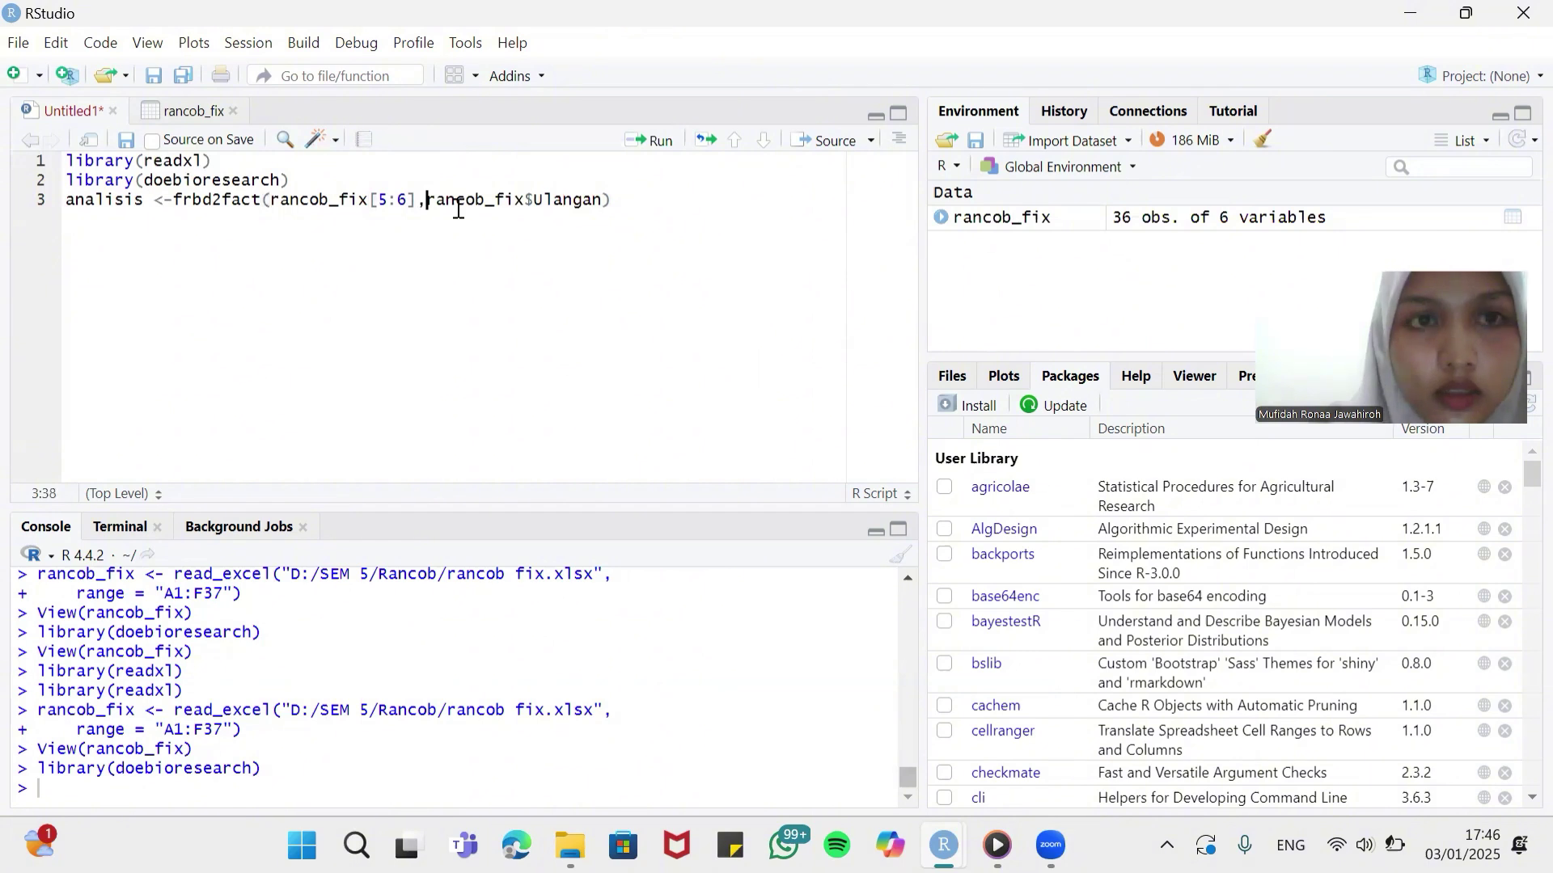
Step: Add rancob_fix$`Dosis Pupuk` as the first factor argument of the frbd2fact call
left_click(606, 199)
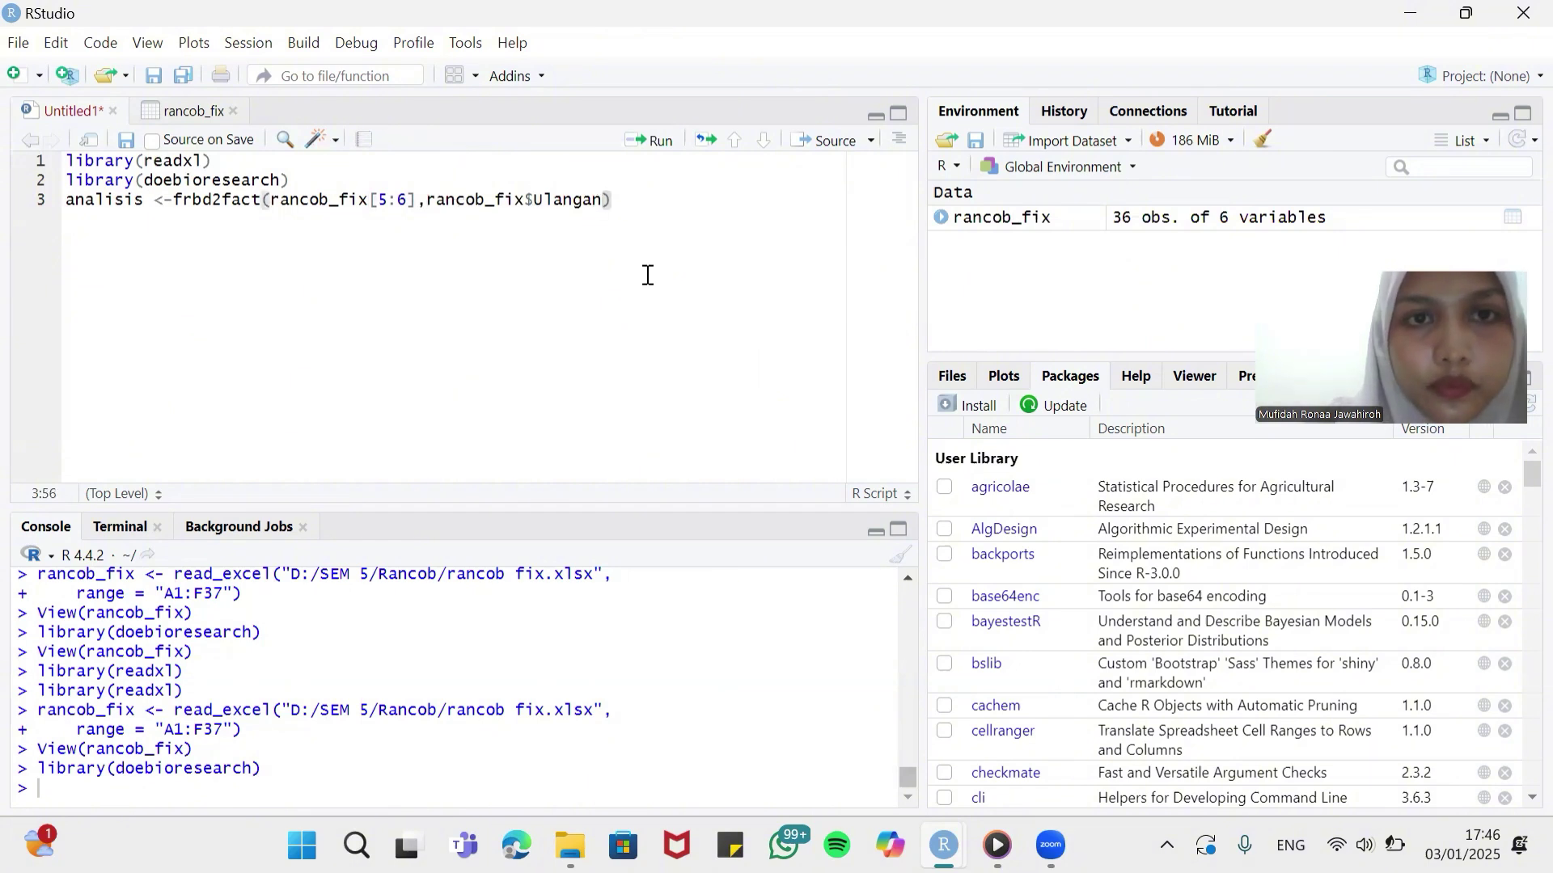
type(",ran")
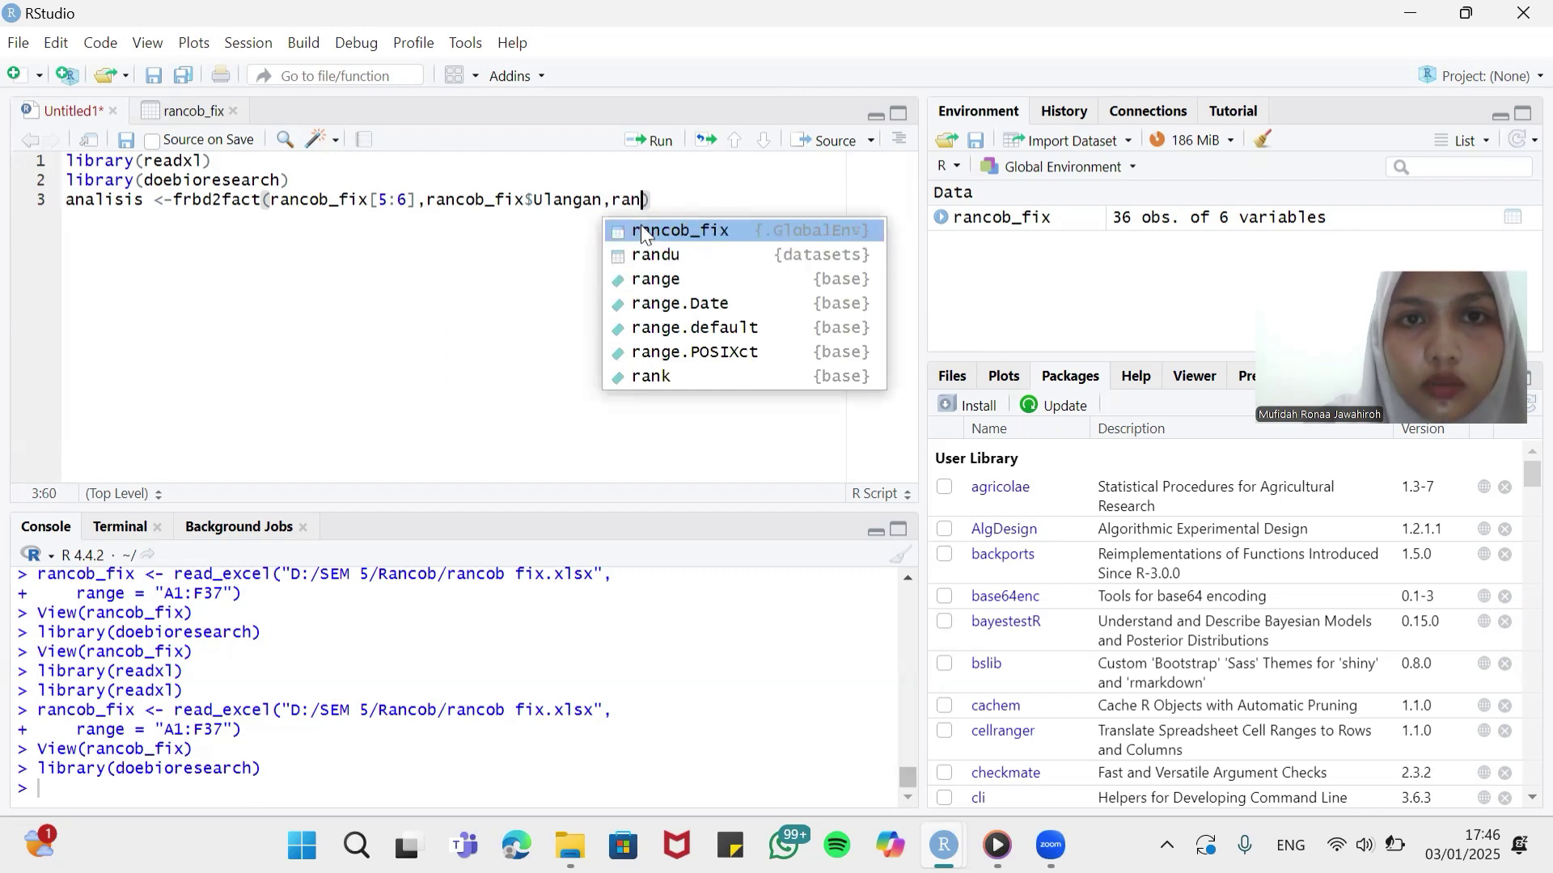
left_click(679, 226)
type("$")
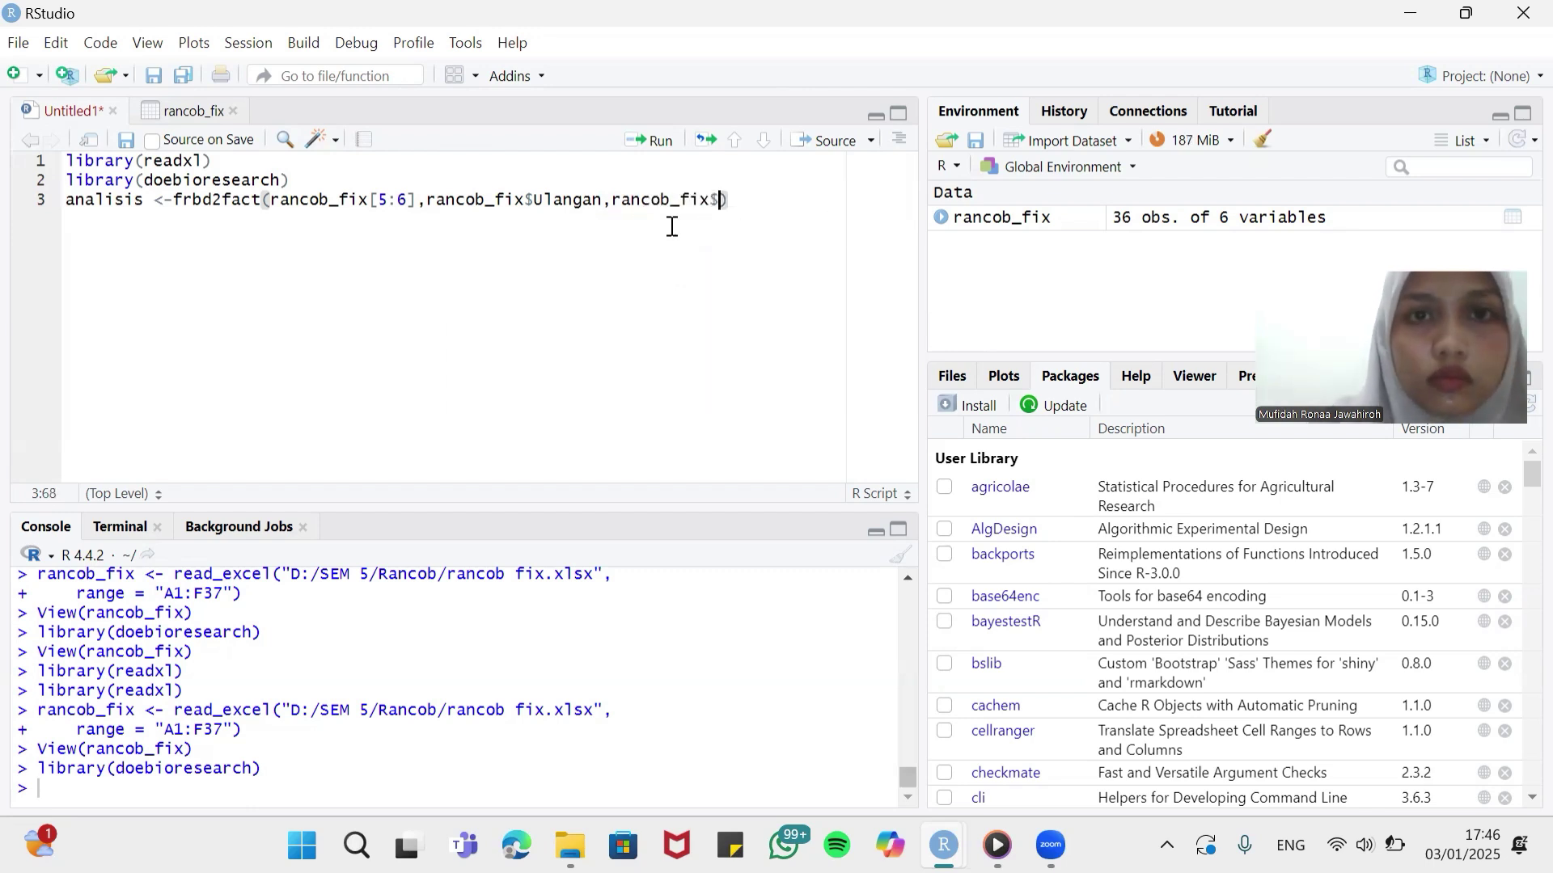
left_click(757, 247)
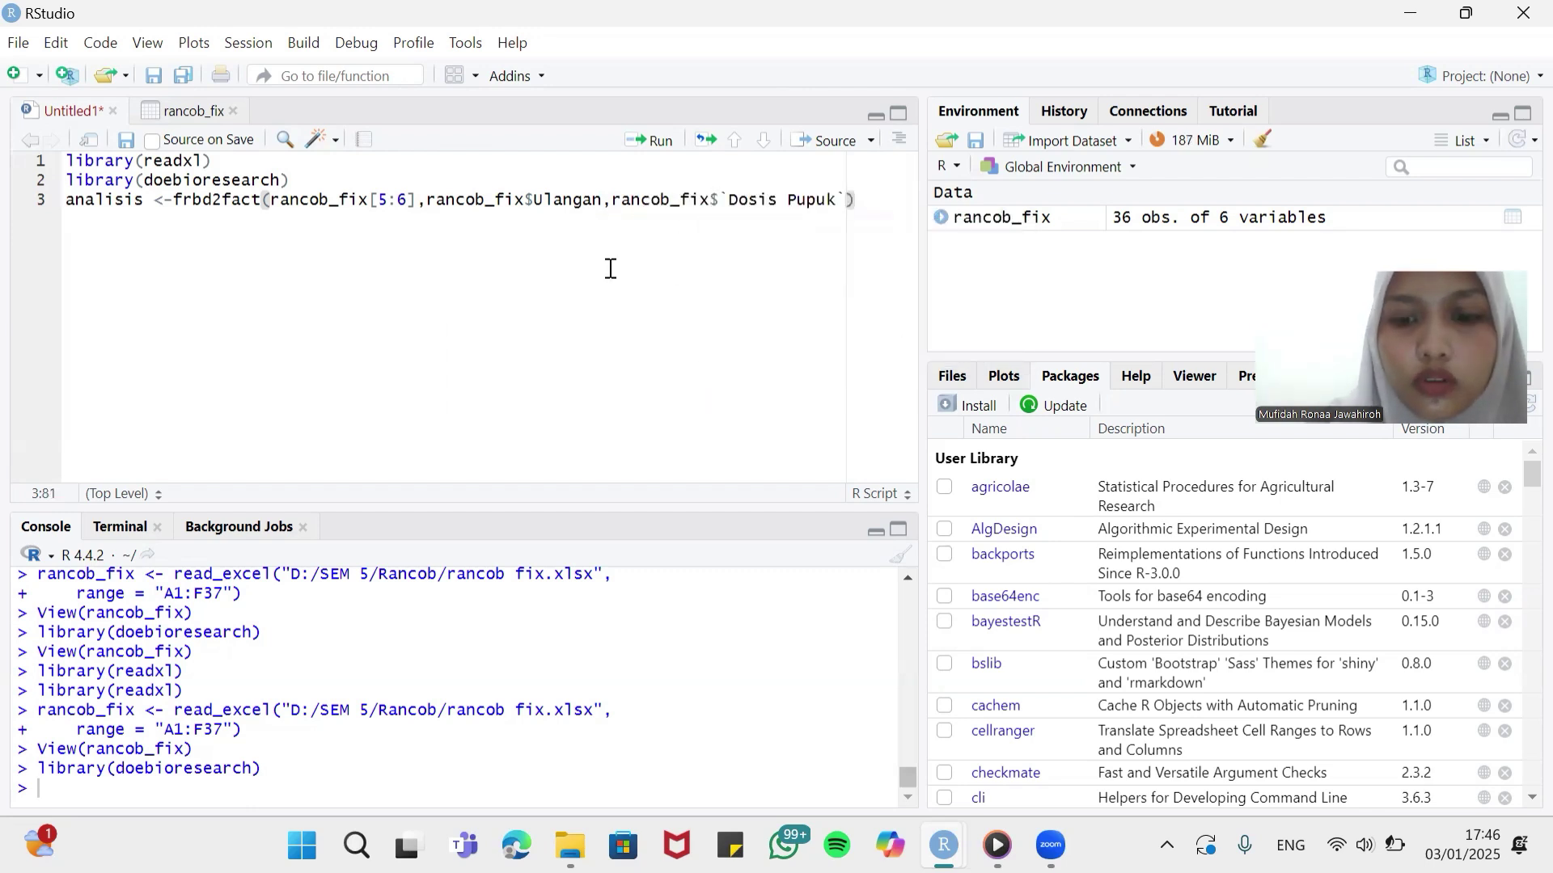
Step: Add rancob_fix$Khelator as the second factor argument of the frbd2fact call
type(",ran")
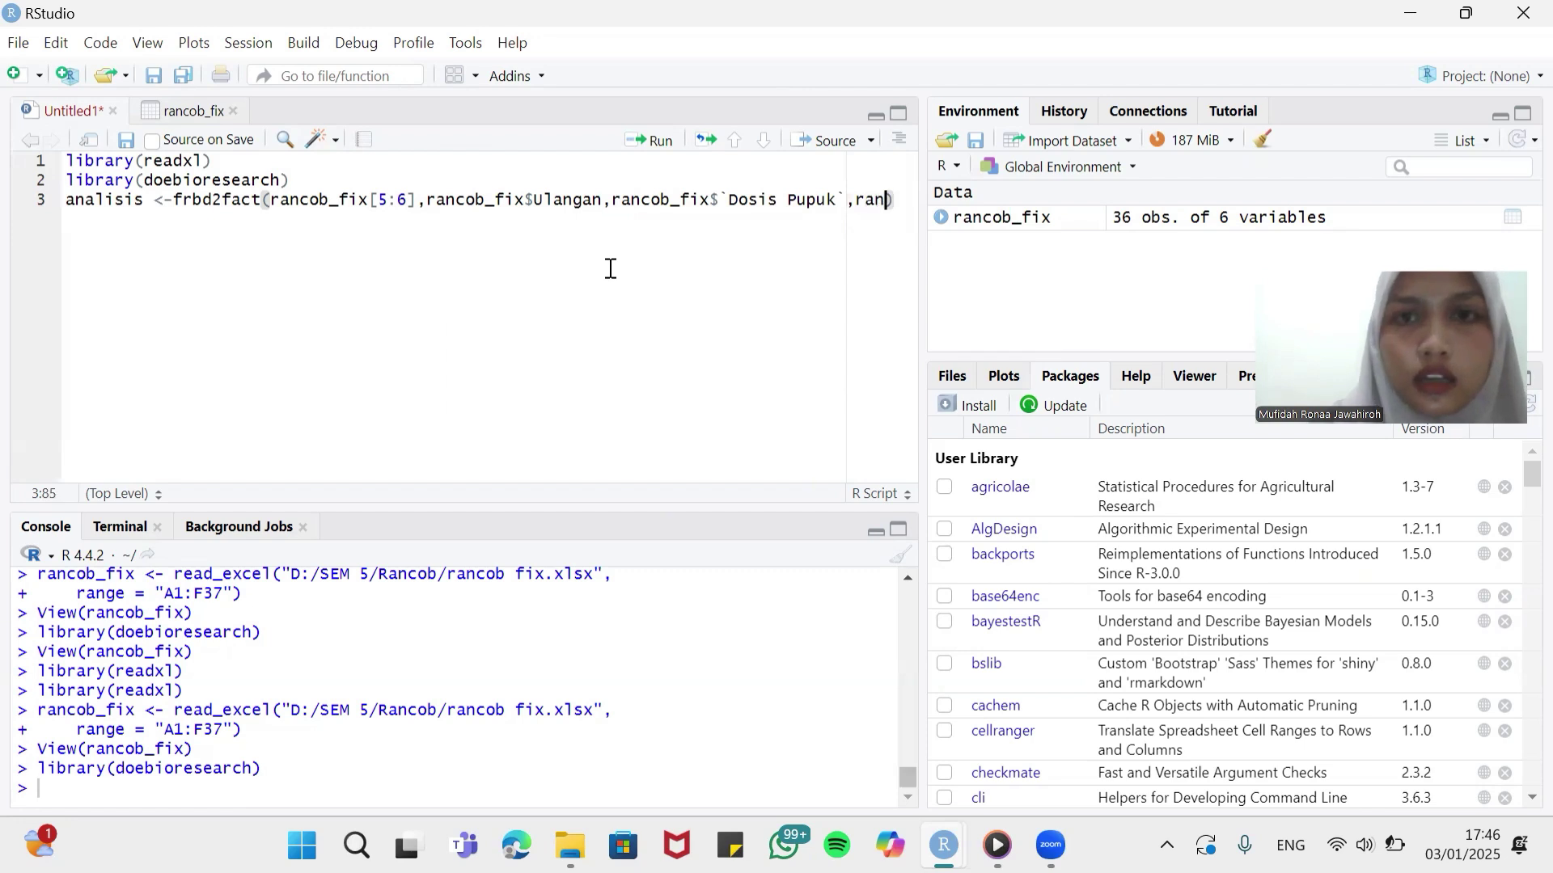
left_click(911, 233)
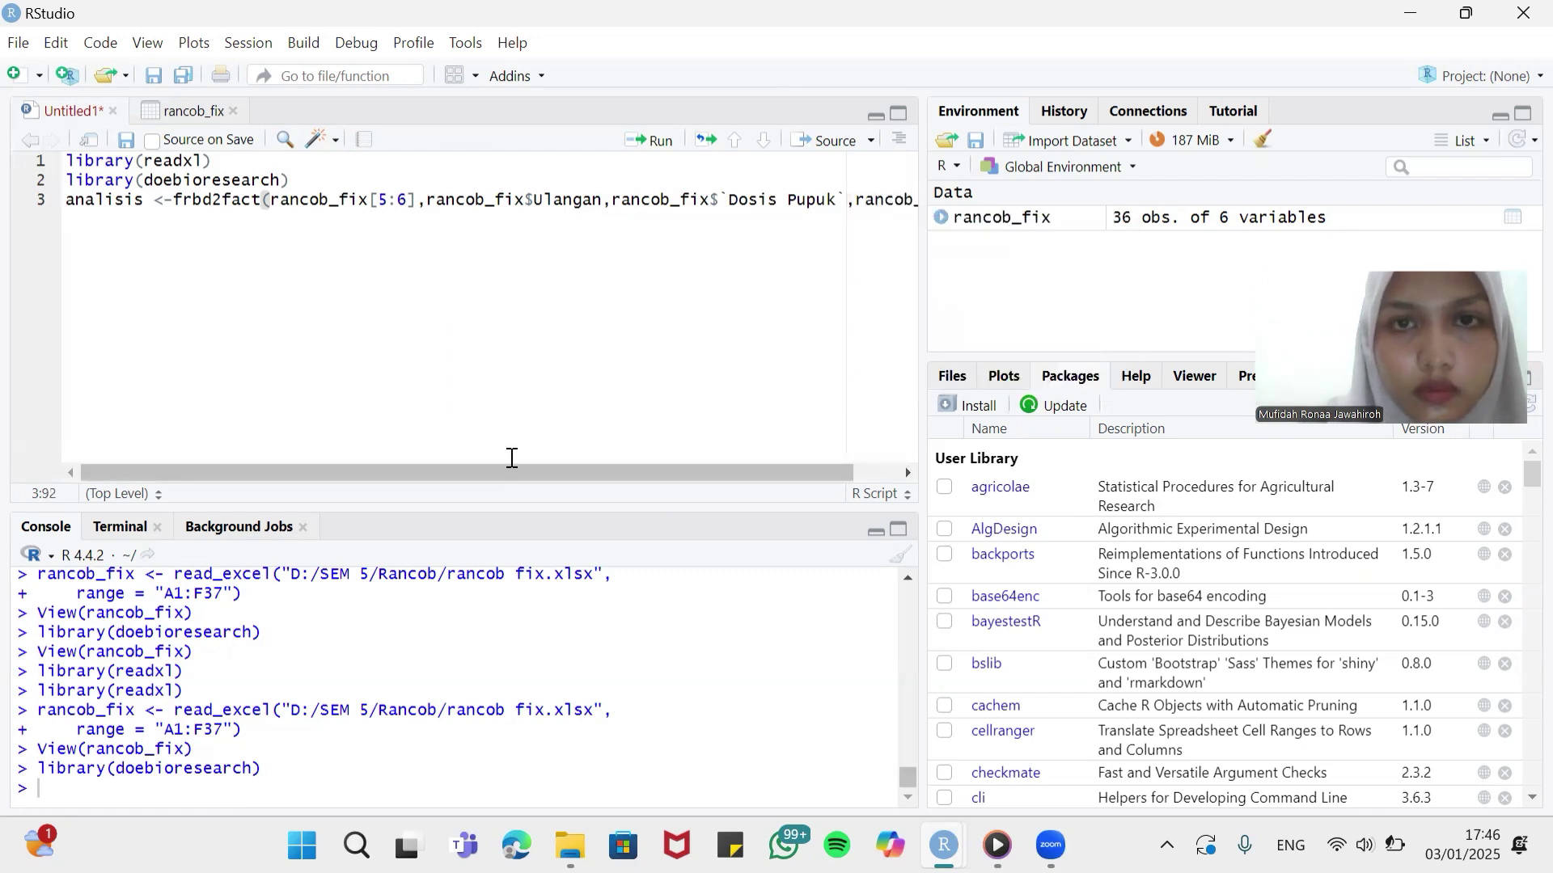
type("$")
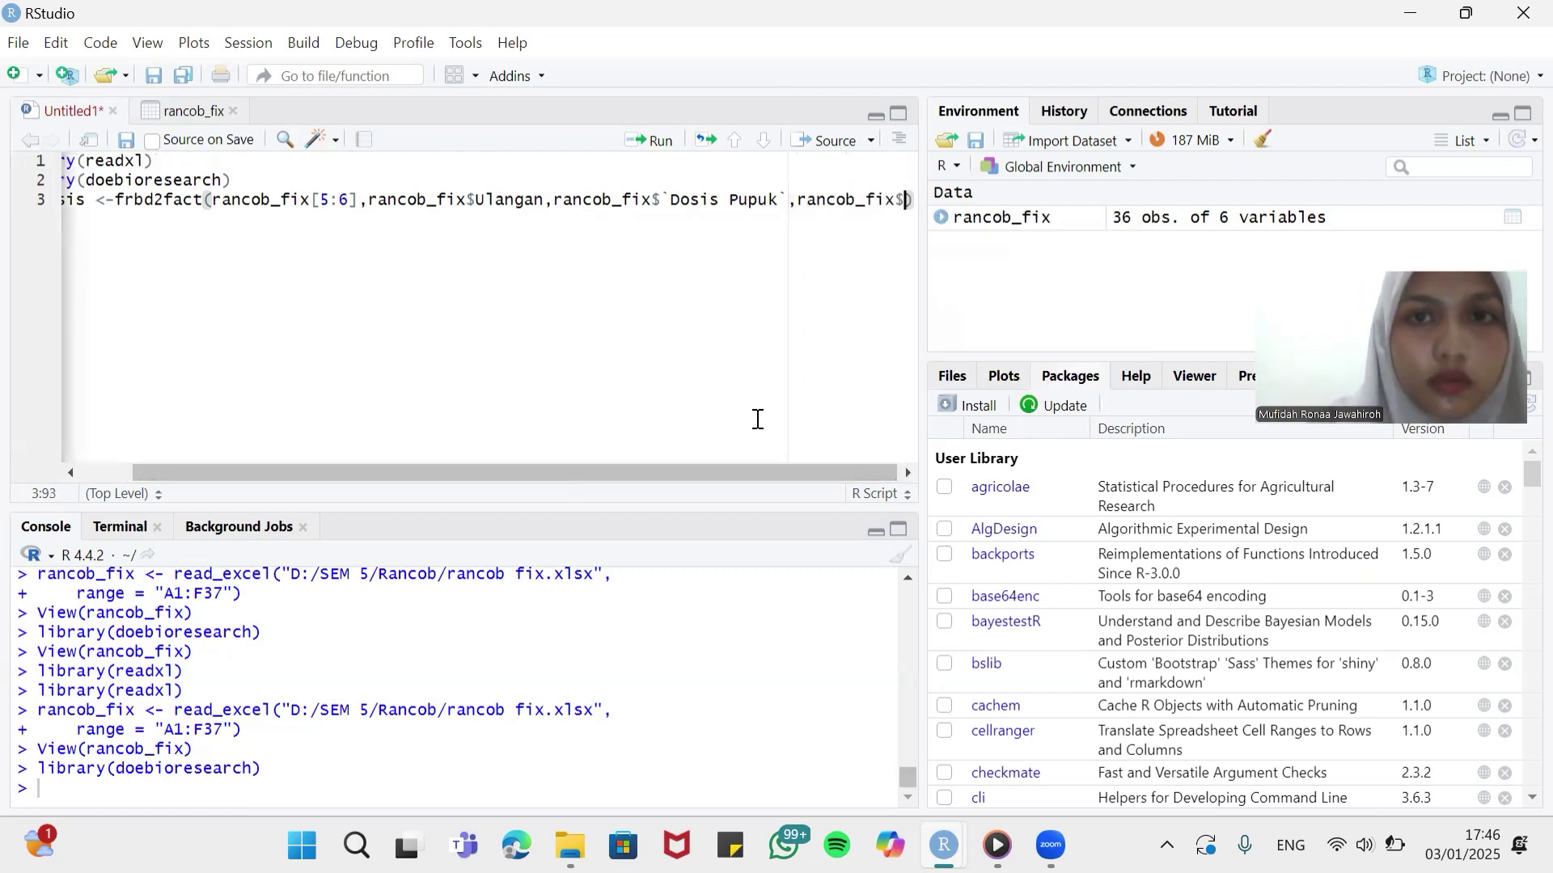
key("Down")
key("Down")
key("Return")
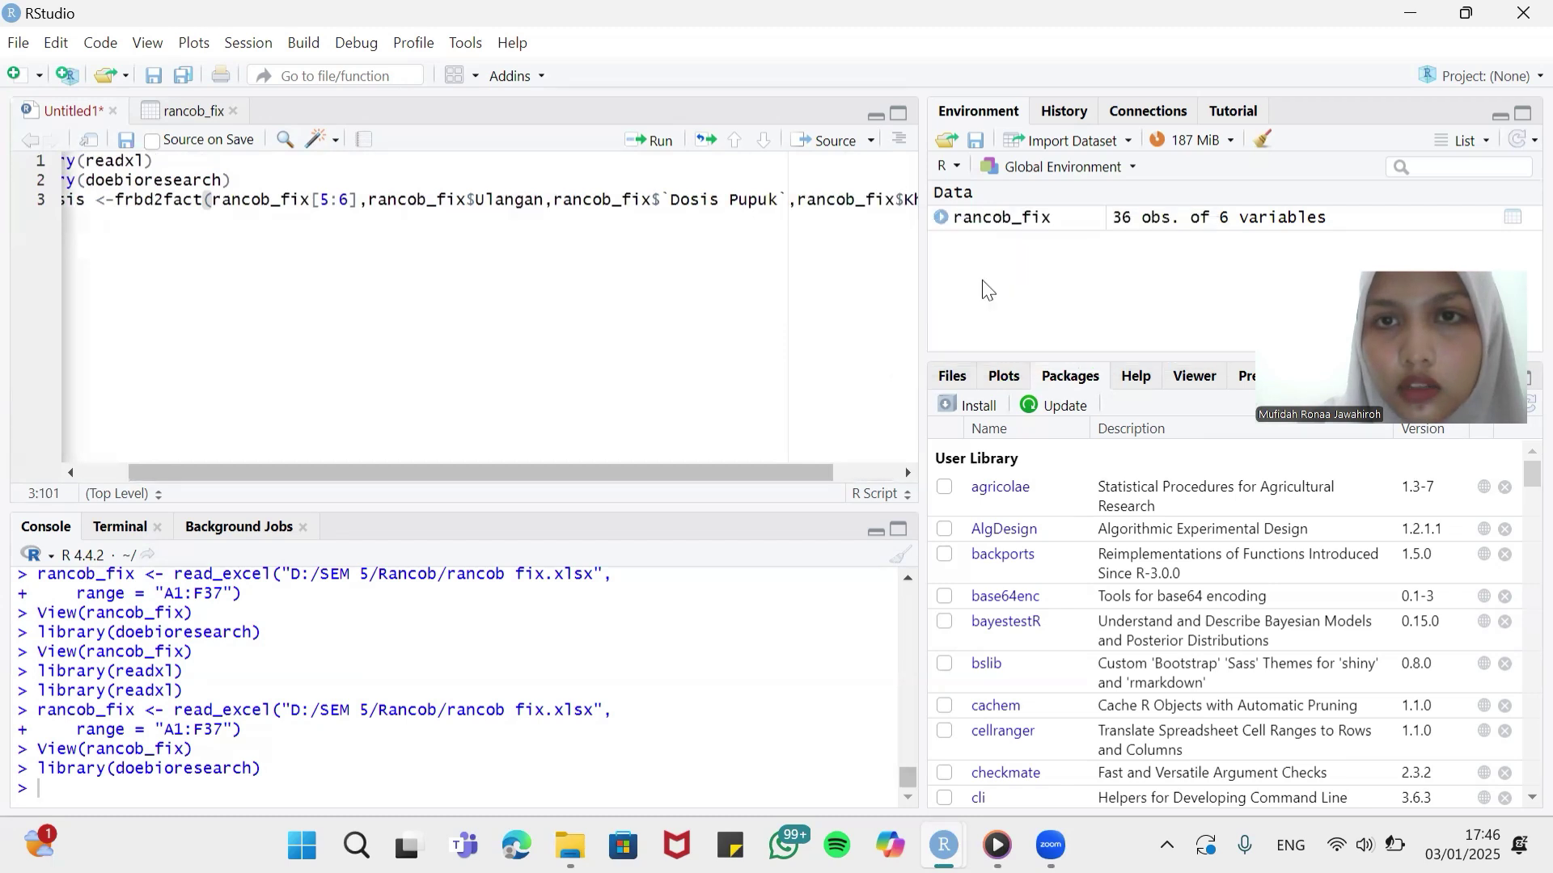
Step: Set the multiple comparison test argument to 1 and run the analisis line
left_click_drag(613, 472, 809, 465)
type(",")
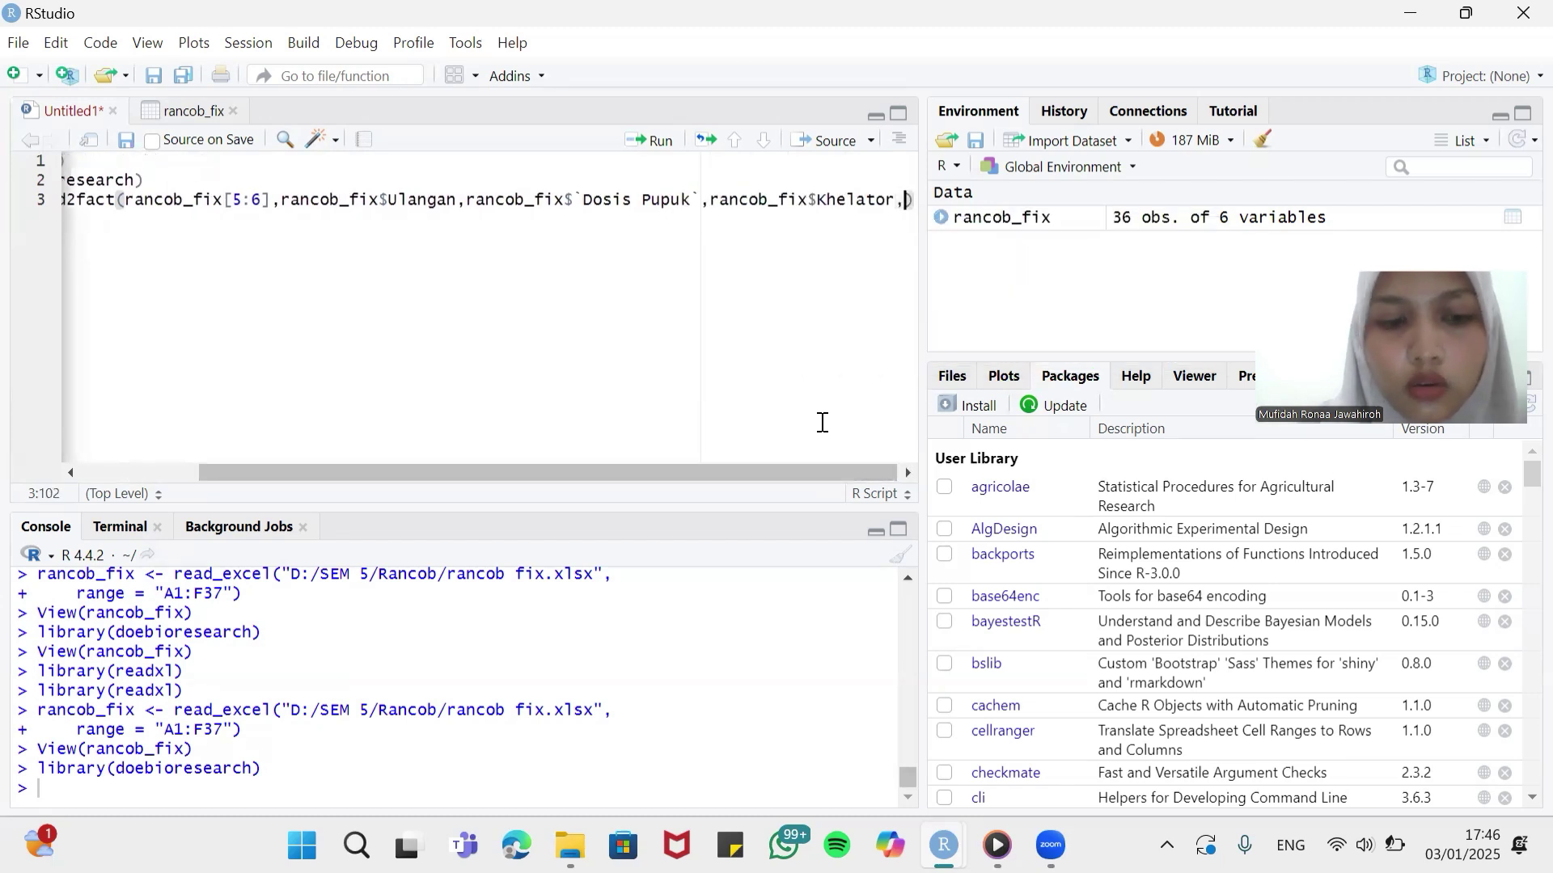
type("1")
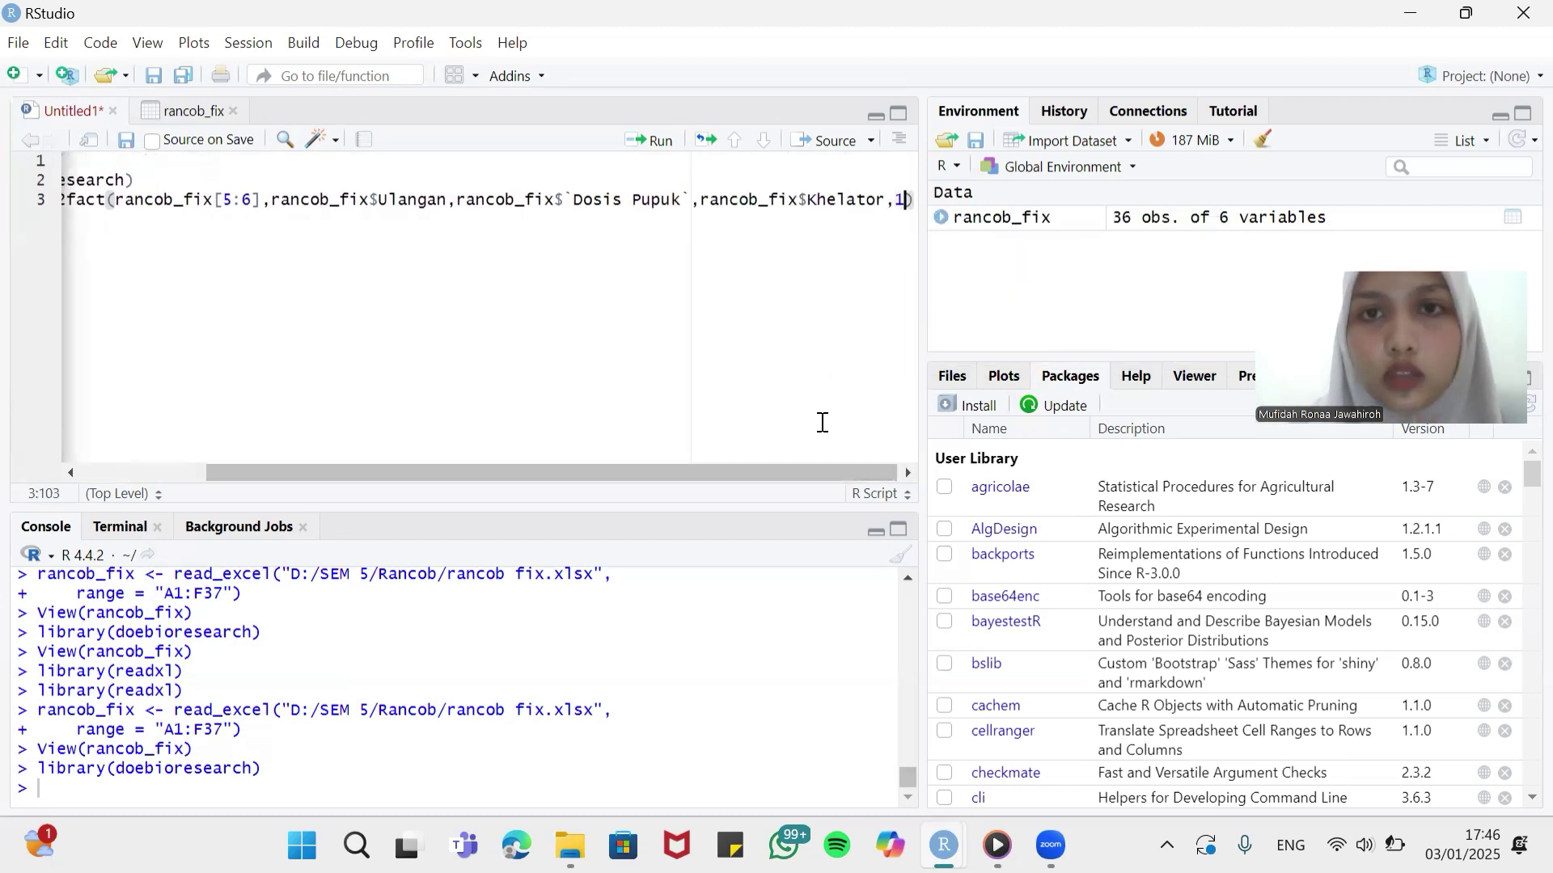
left_click(656, 145)
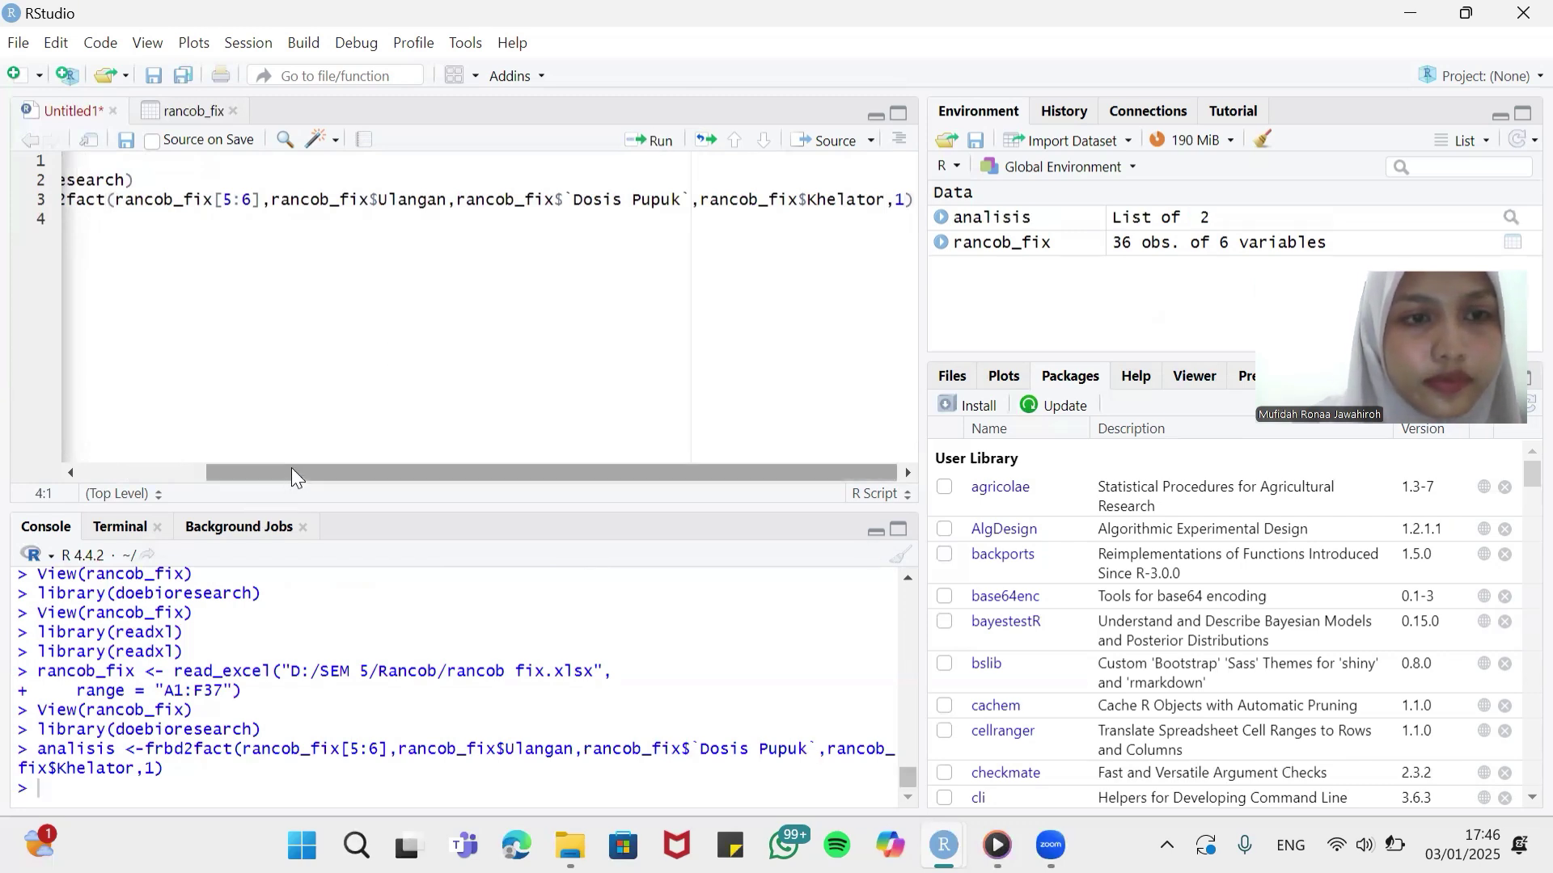
Step: Add print(analisis) on line 4 of the script and run it to output the analysis results
left_click_drag(291, 467, 145, 462)
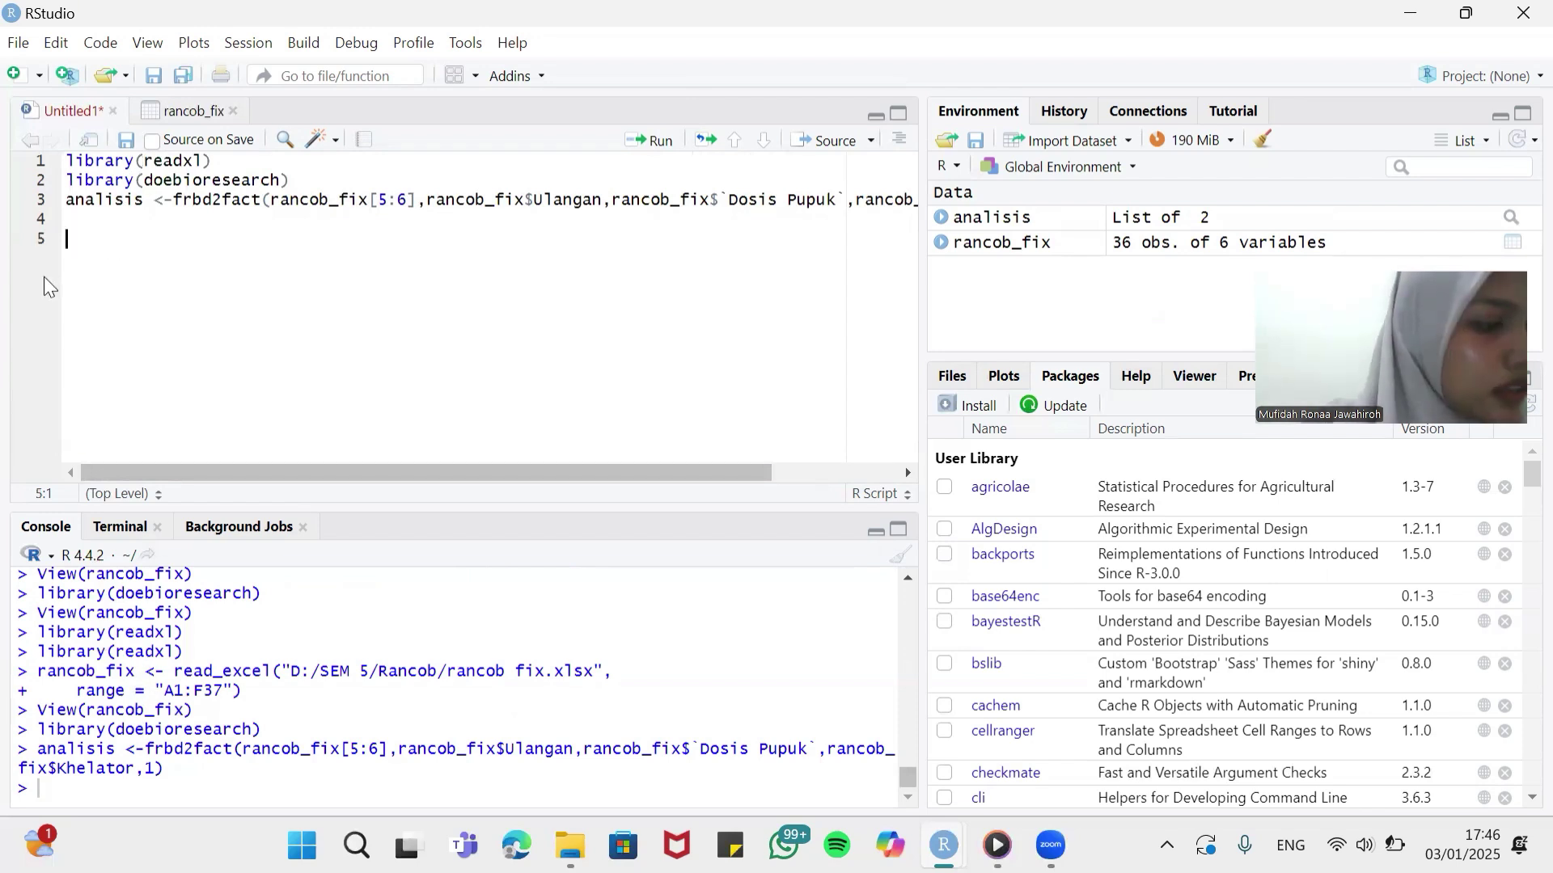
left_click(98, 215)
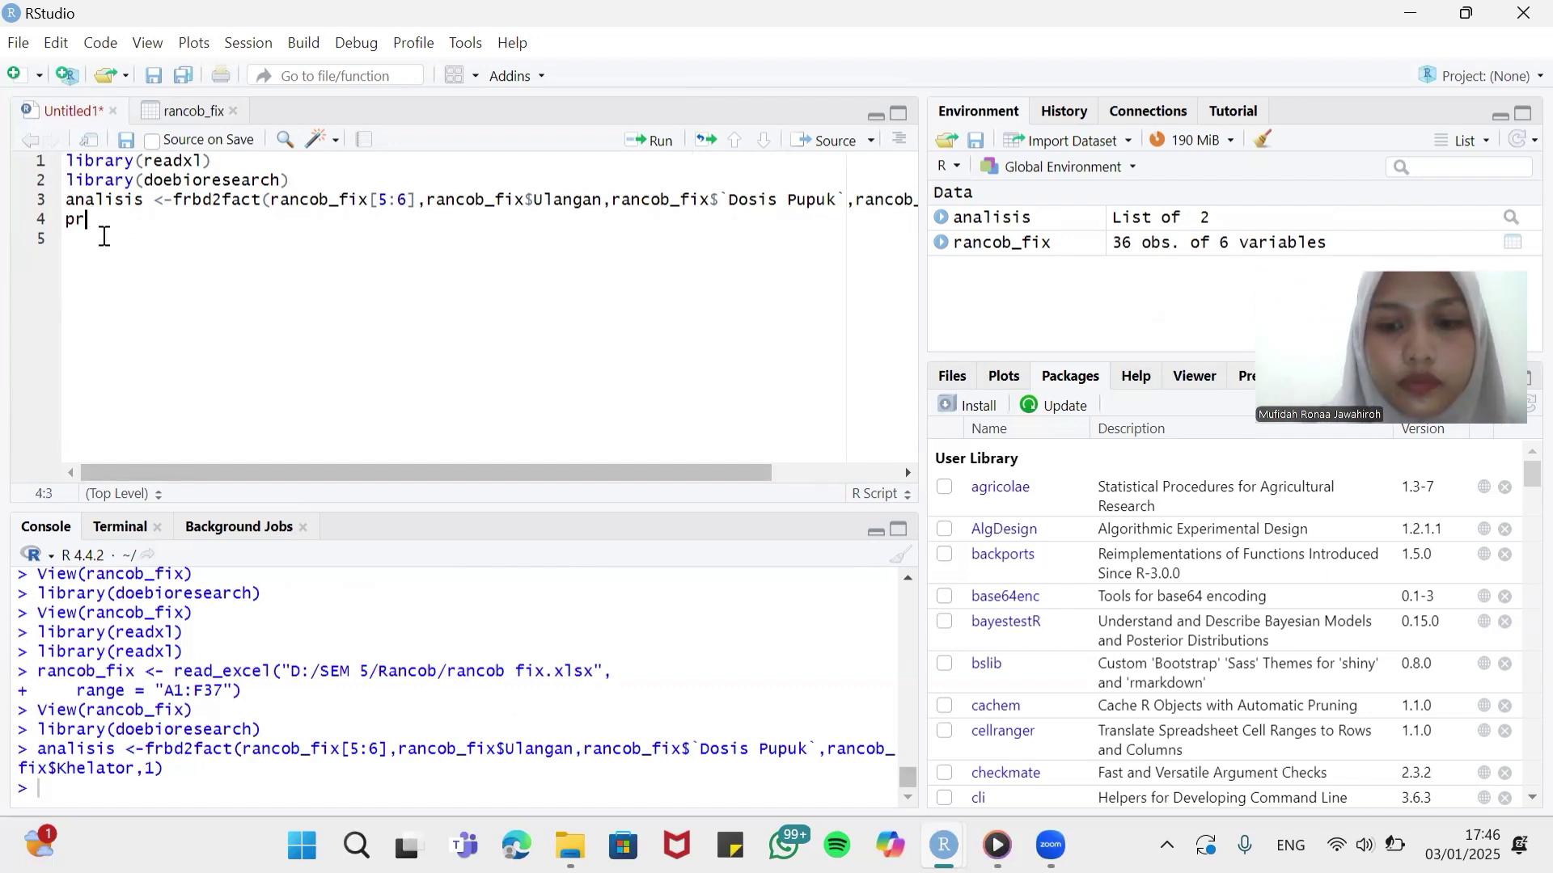
type("prin")
key("Down")
key("Return")
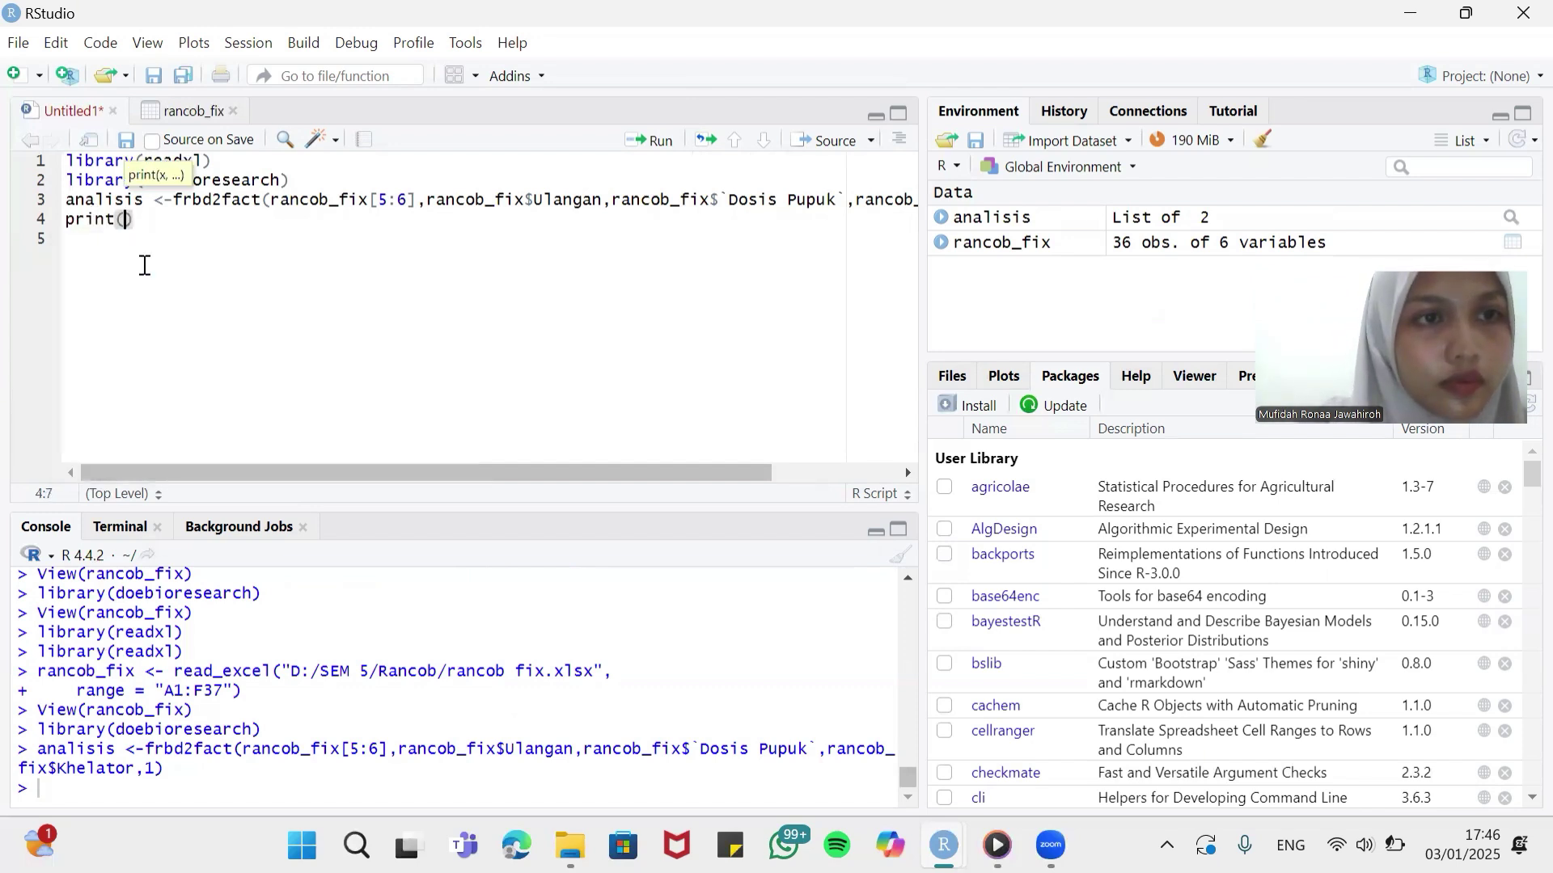
type("ana")
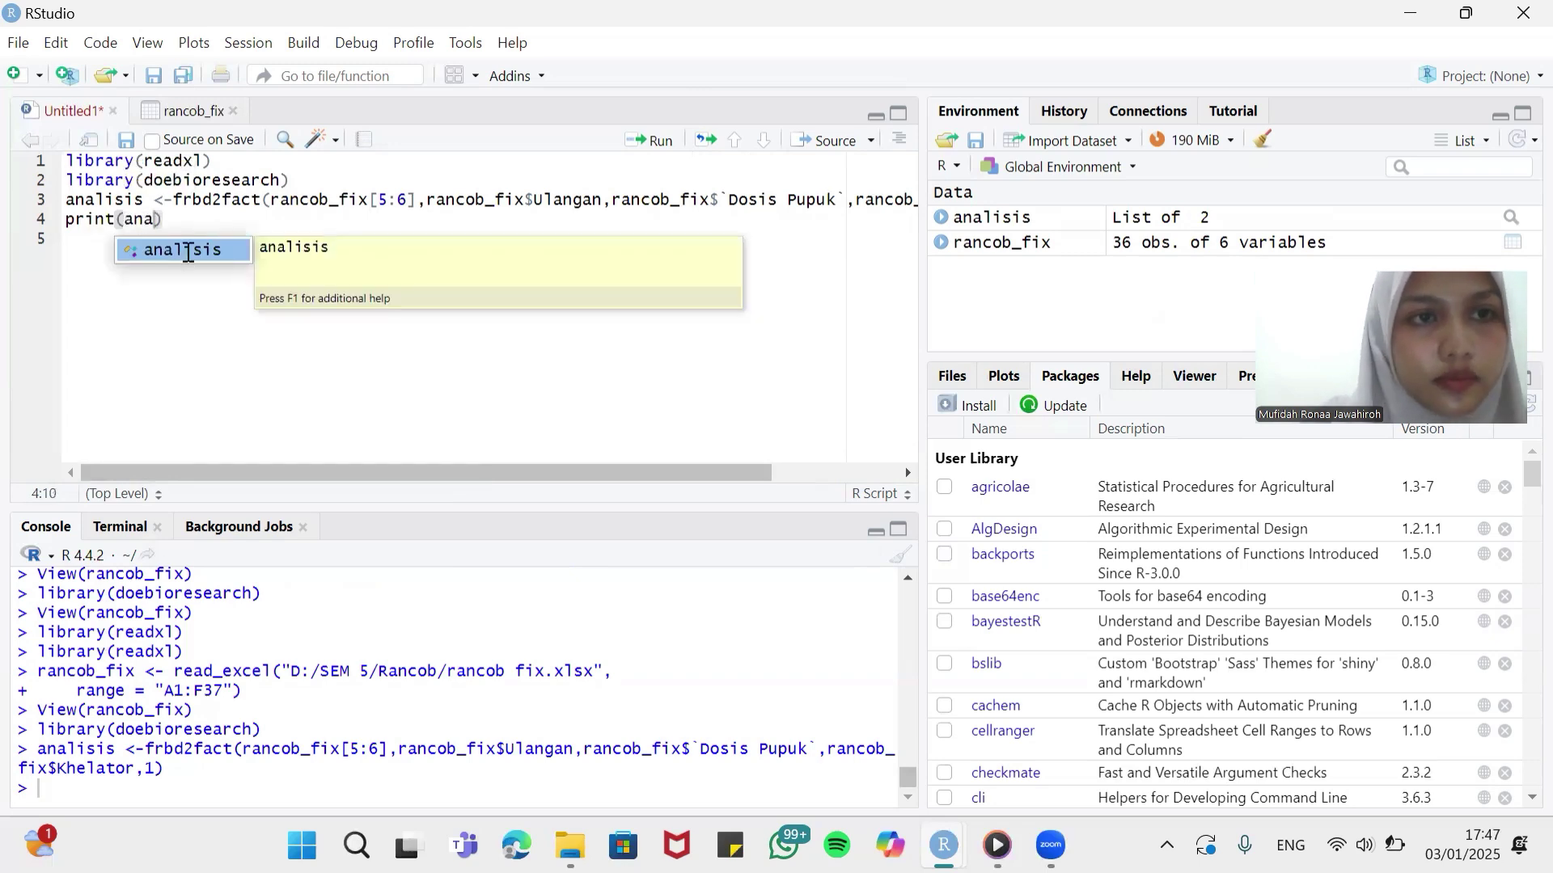
key("Return")
left_click(649, 140)
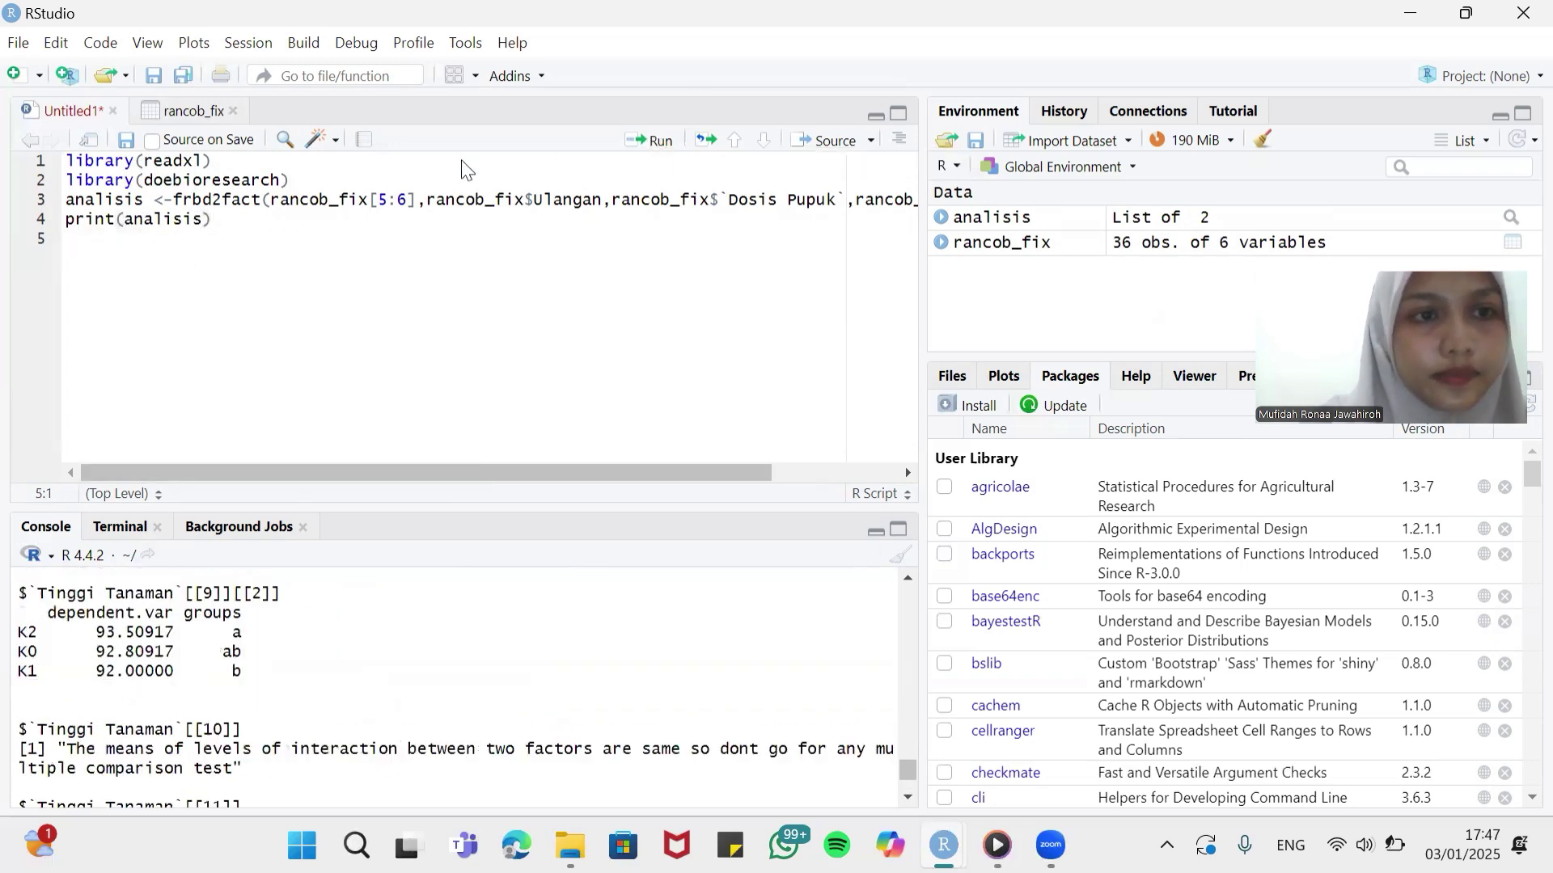
key("Return")
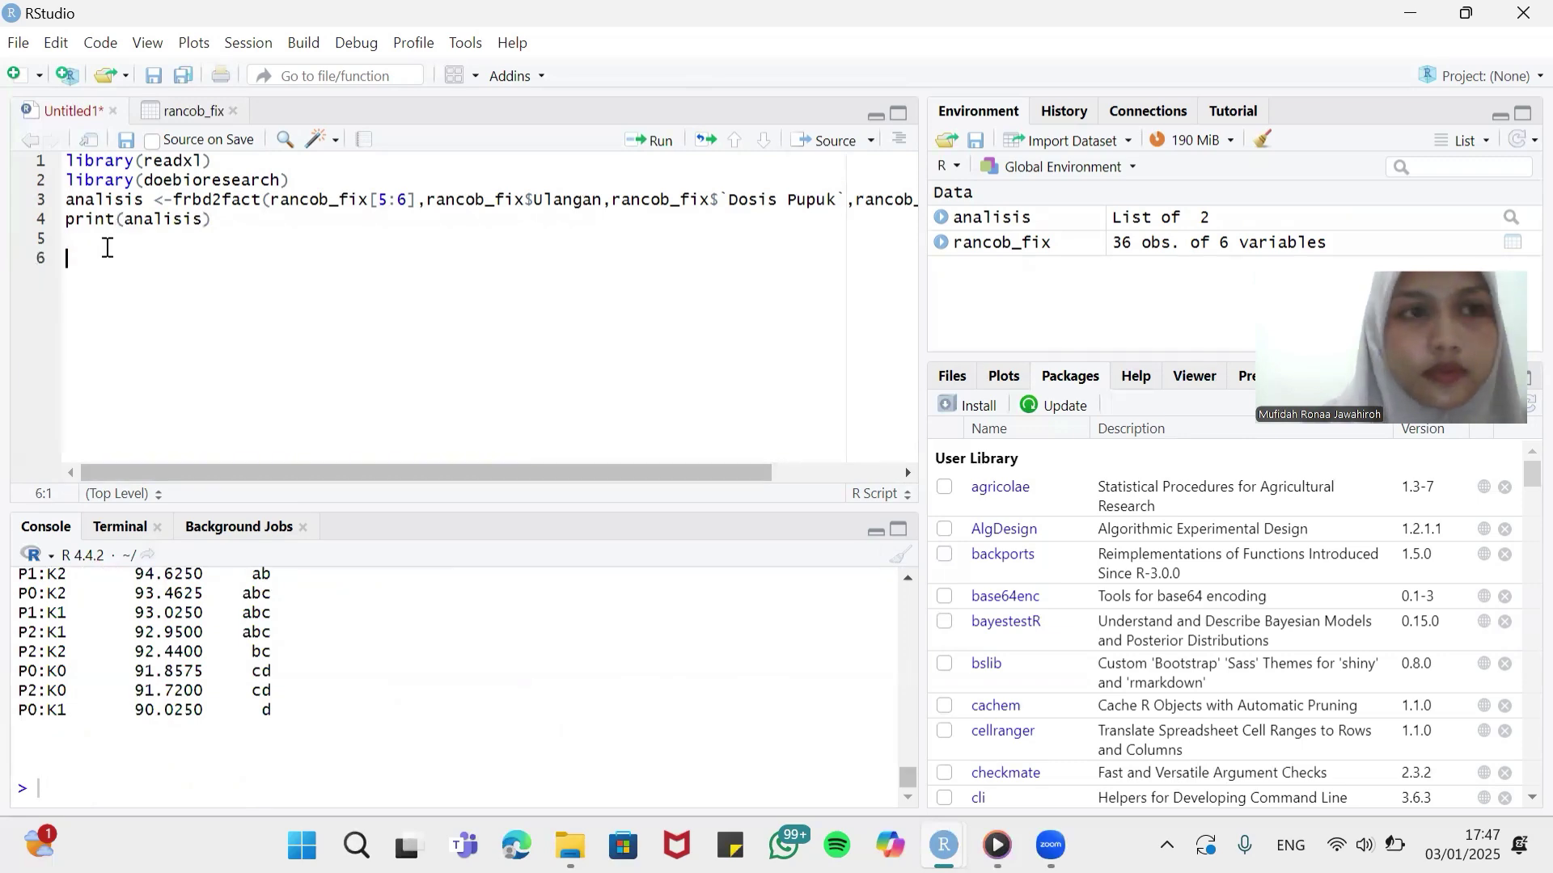
Step: Examine the analysis of variance table for KTK in the printed console output
scroll(307, 674, "up", 4)
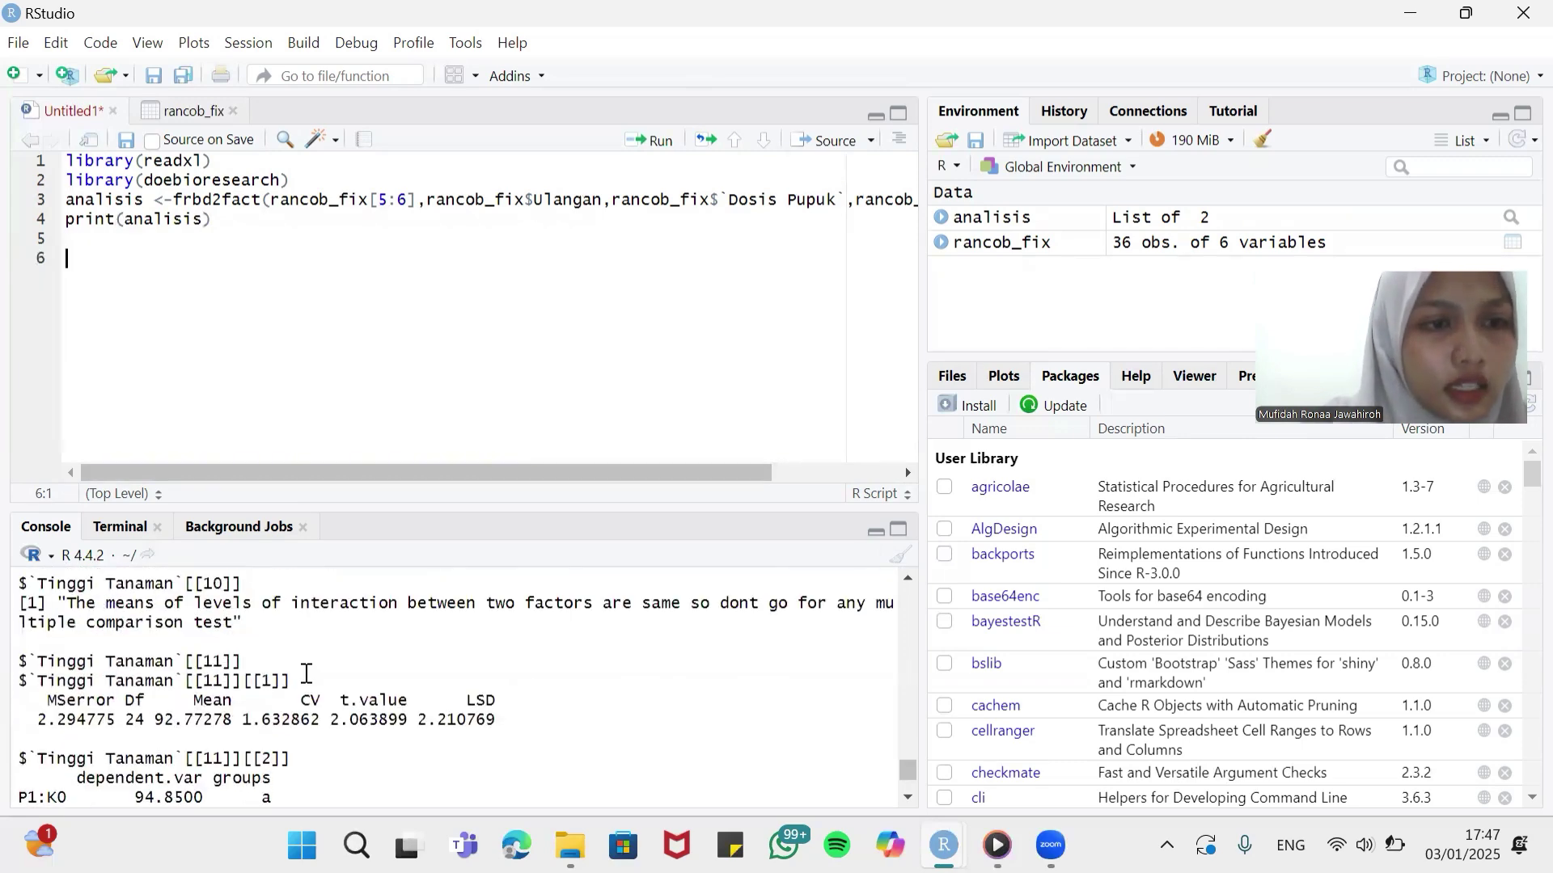
scroll(332, 649, "up", 10)
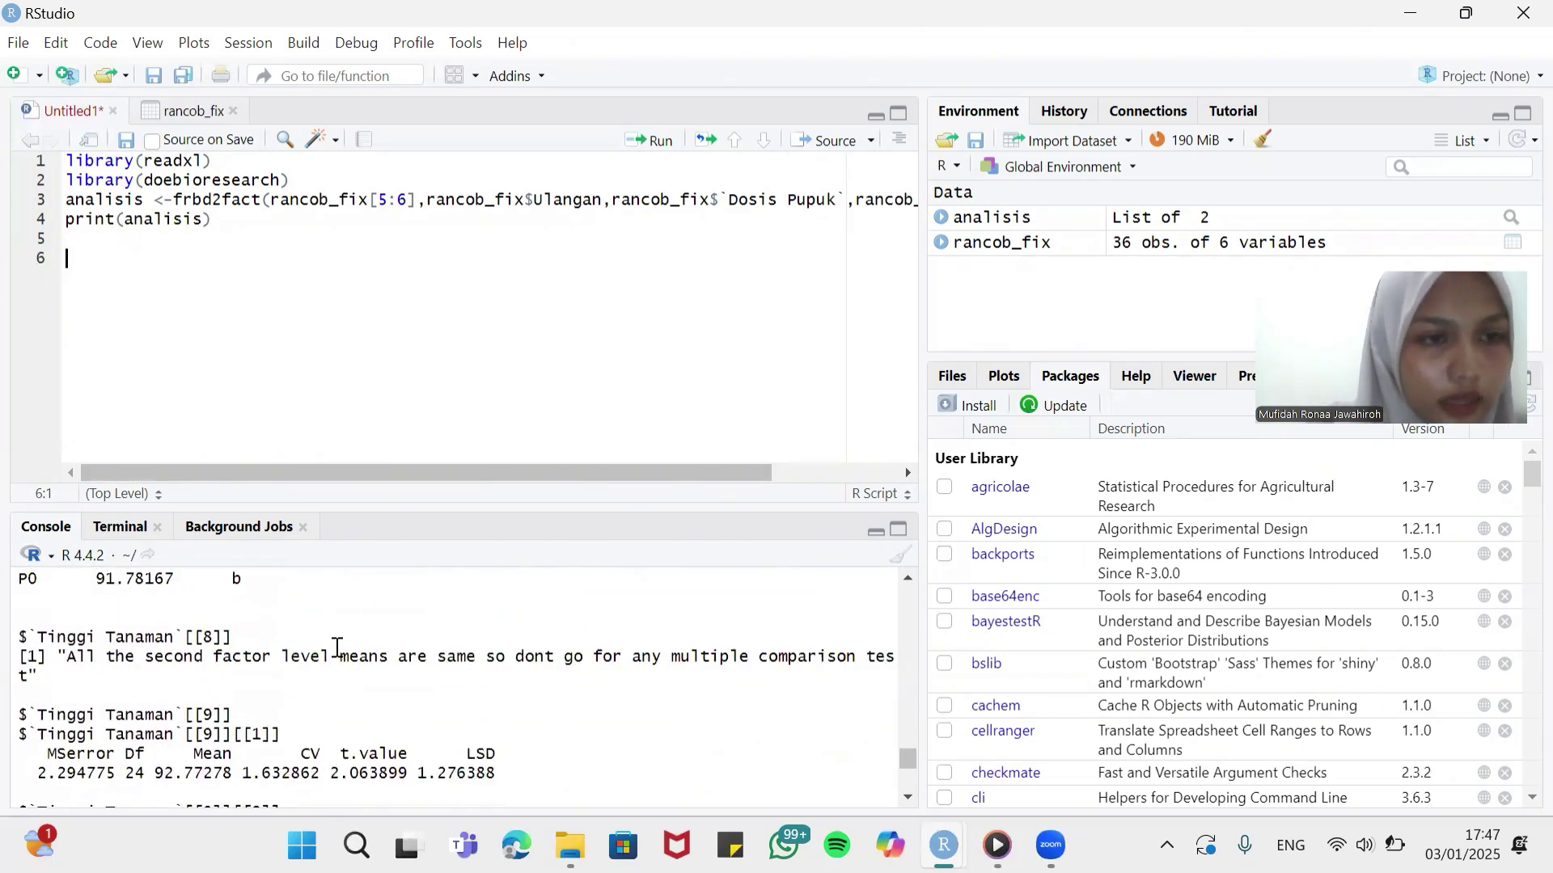
scroll(344, 628, "up", 10)
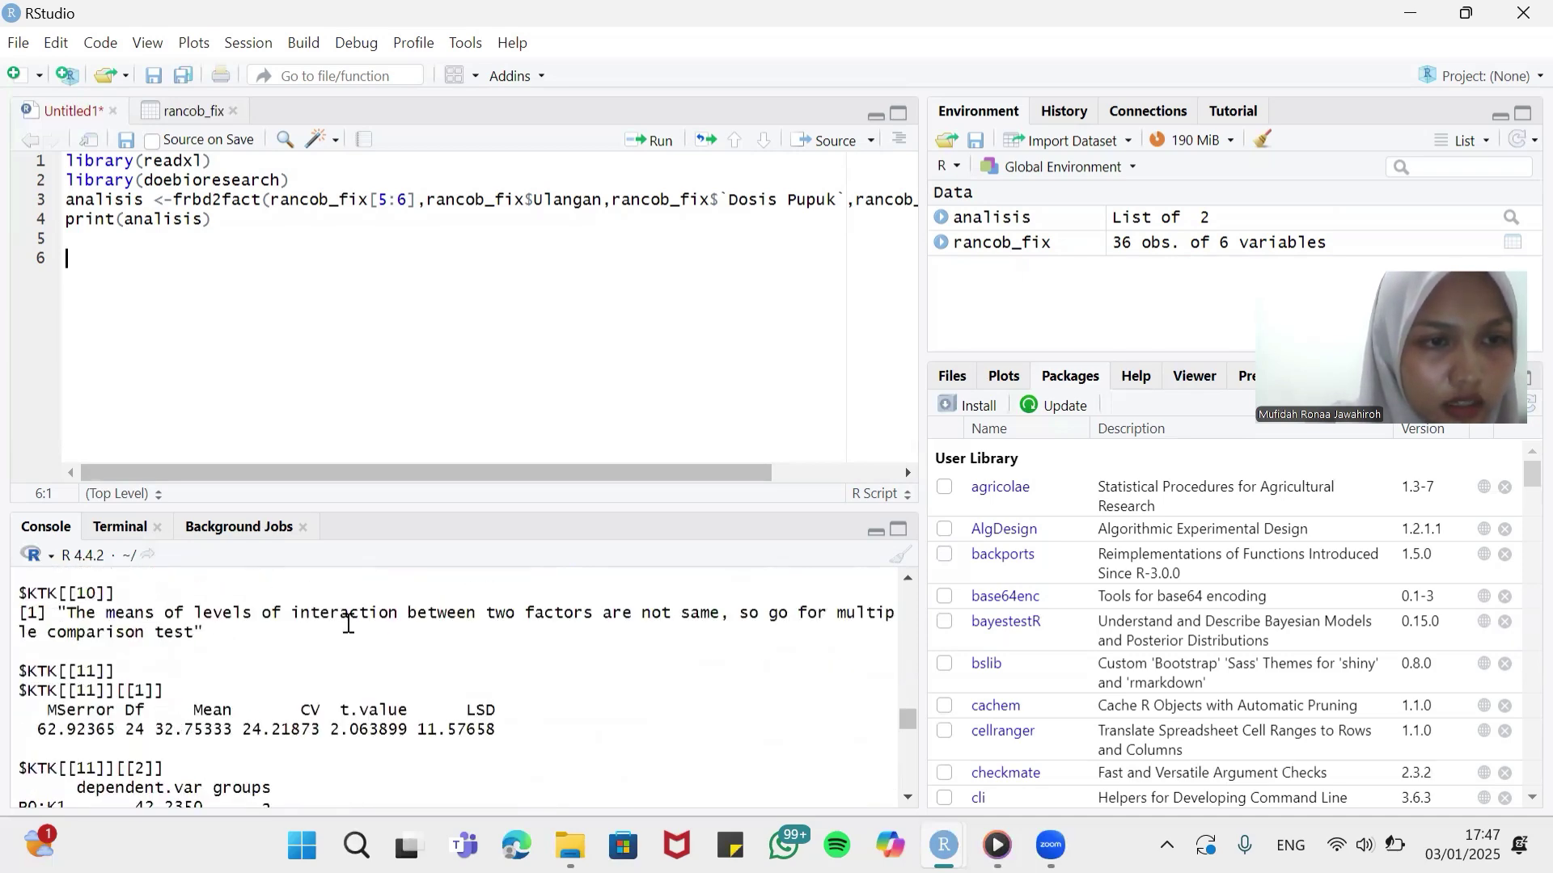
scroll(347, 624, "up", 5)
scroll(348, 620, "up", 8)
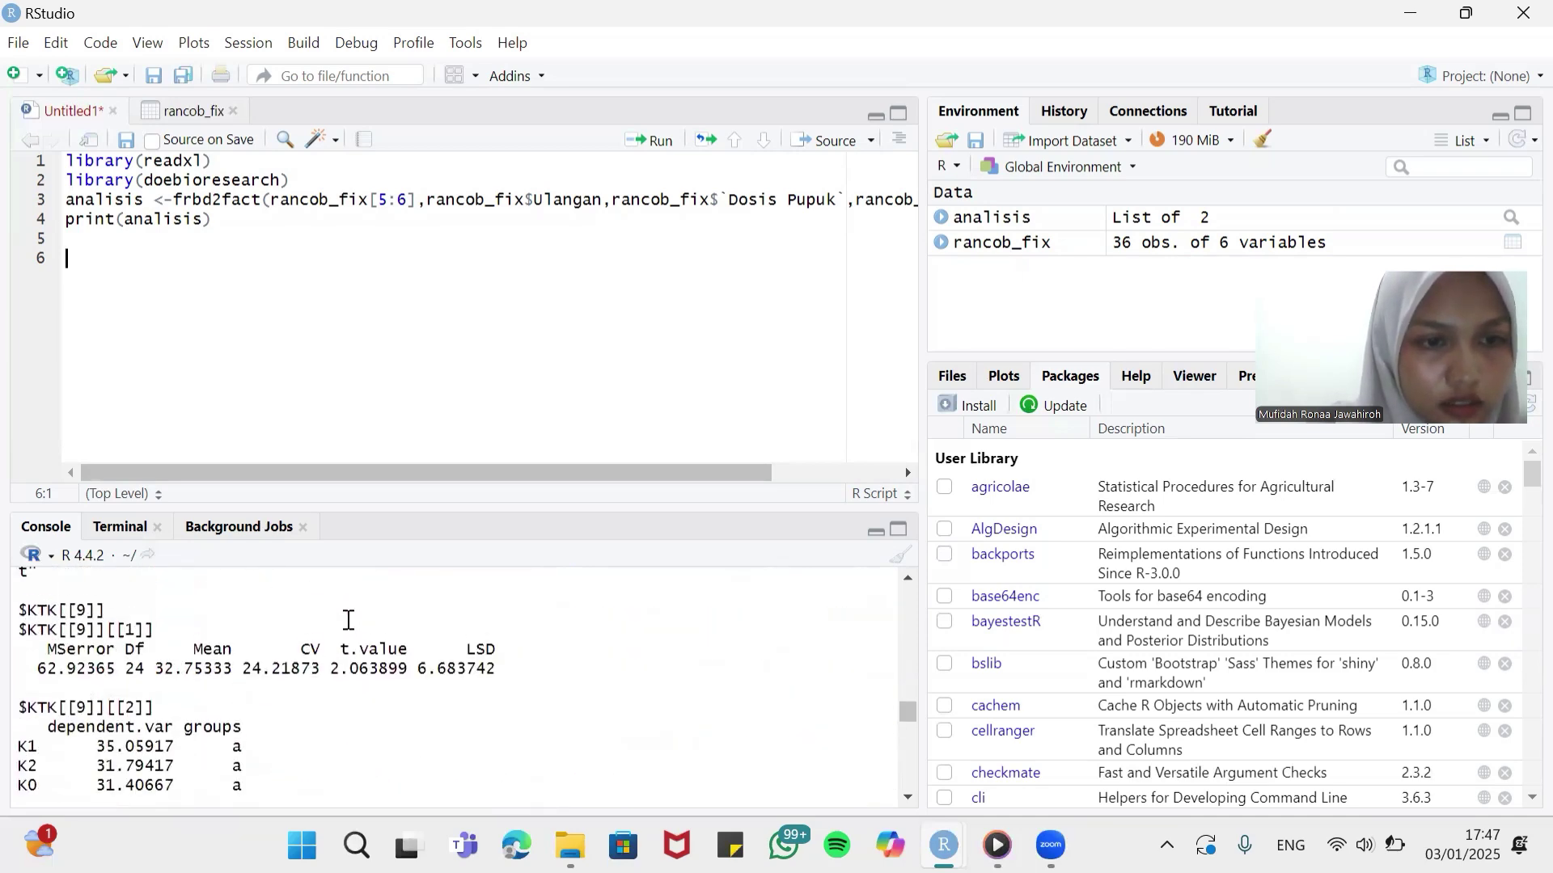
scroll(348, 621, "up", 5)
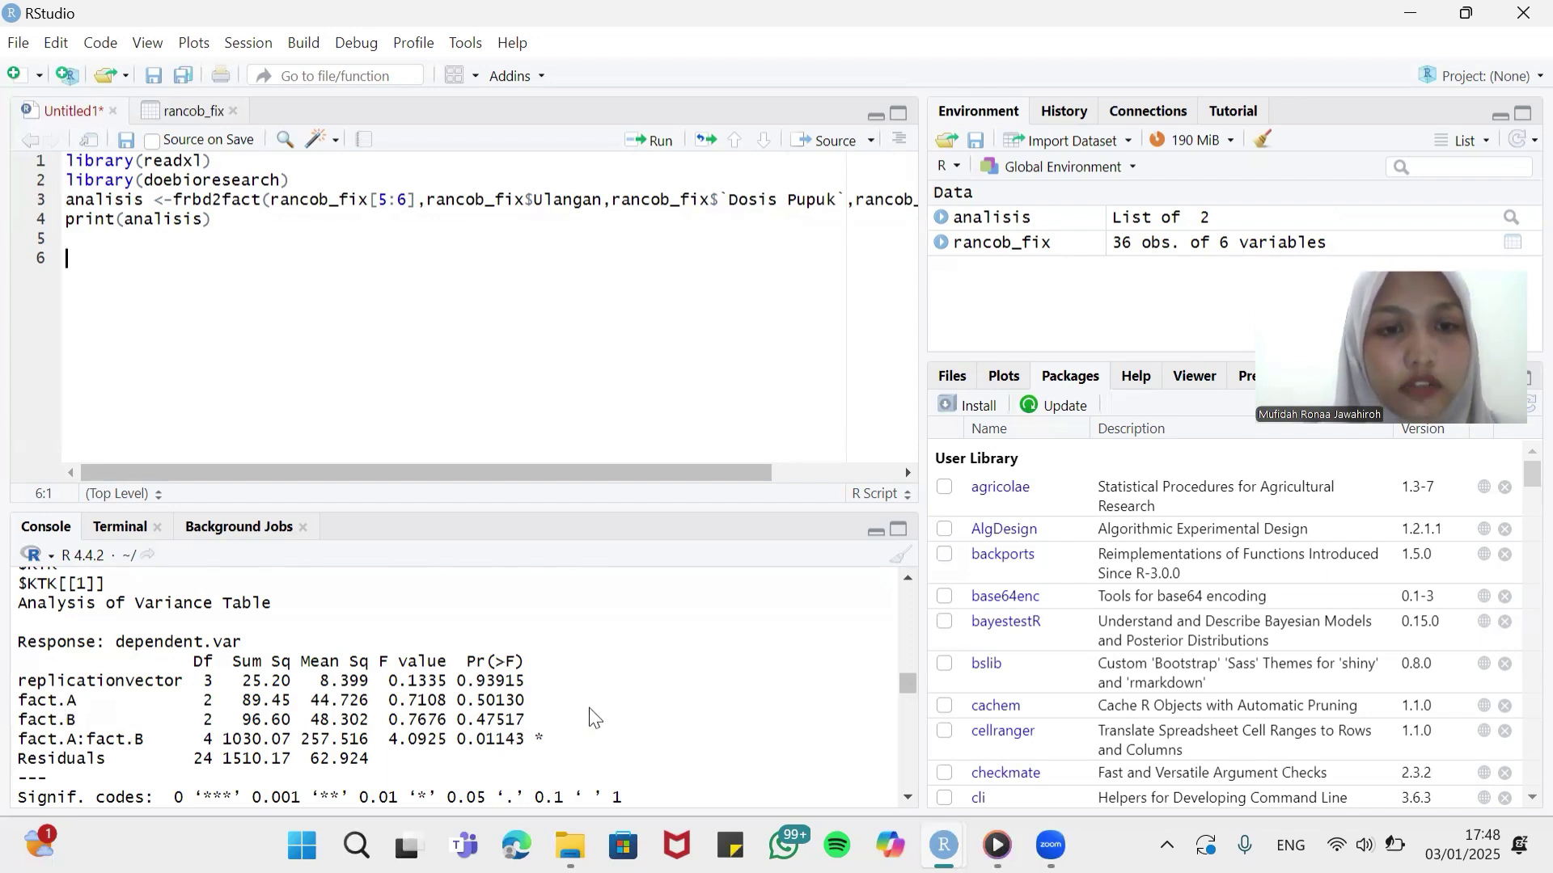
Step: Review the KTK normality test, factor and interaction mean comparisons, and the Tinggi Tanaman results in the console output
scroll(587, 706, "down", 2)
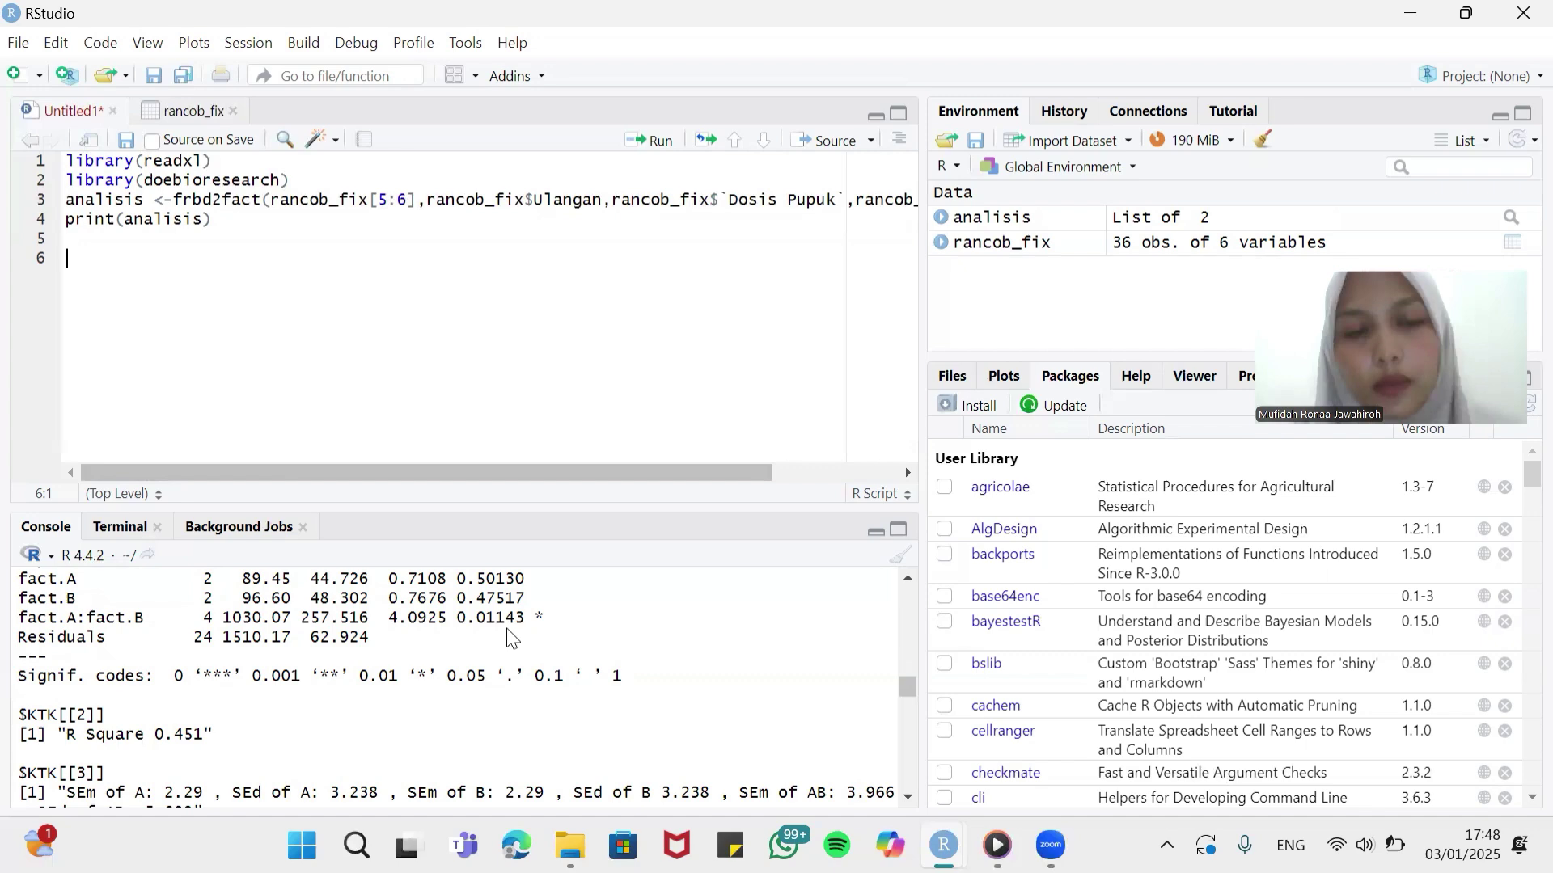
scroll(169, 659, "down", 3)
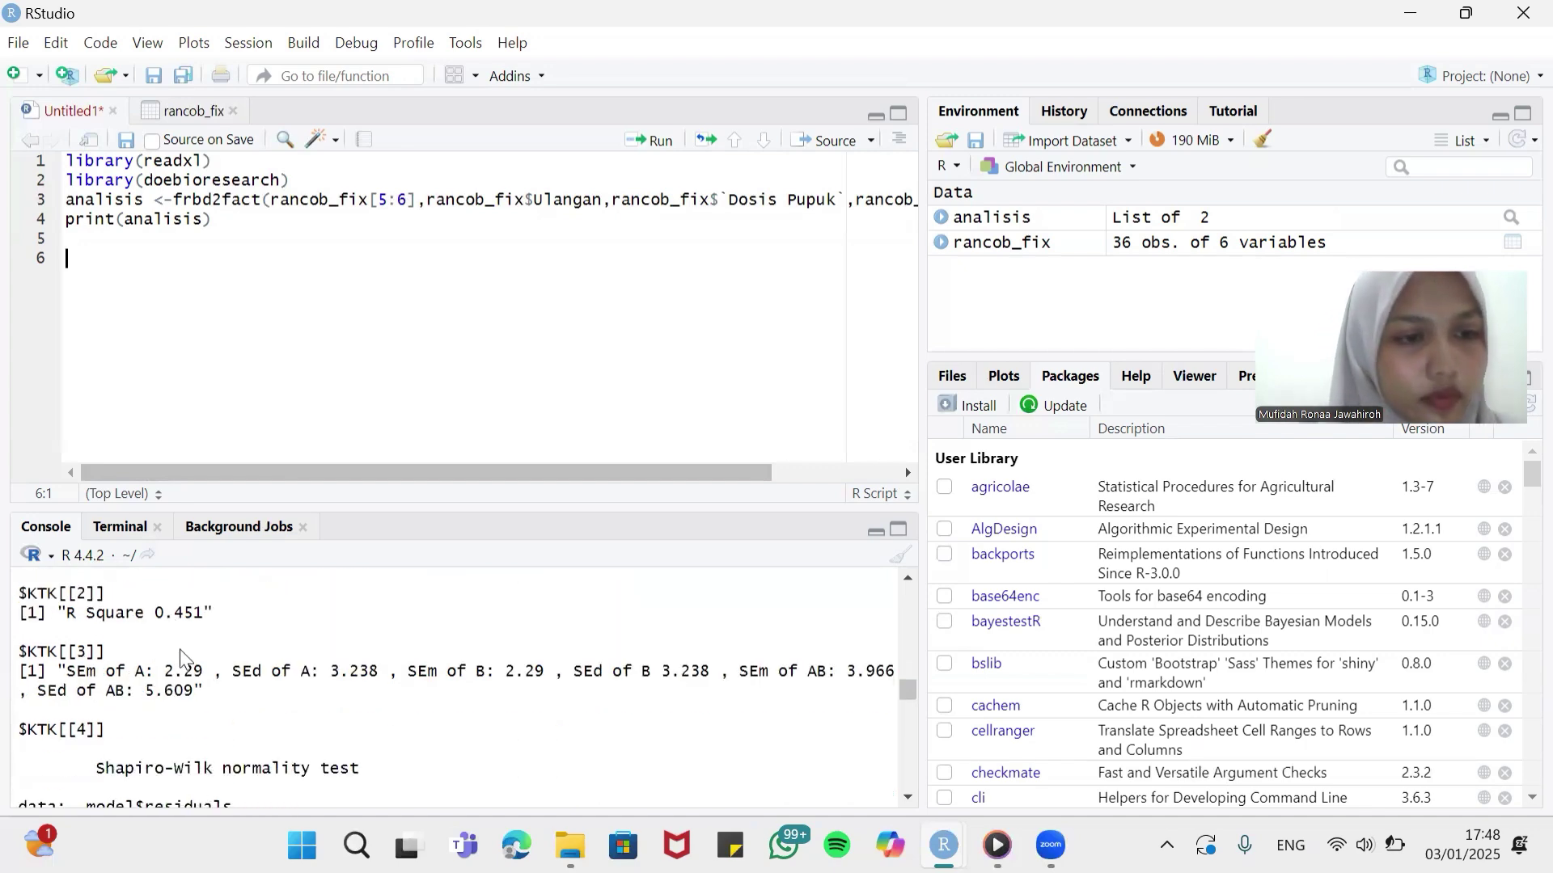
scroll(182, 659, "down", 5)
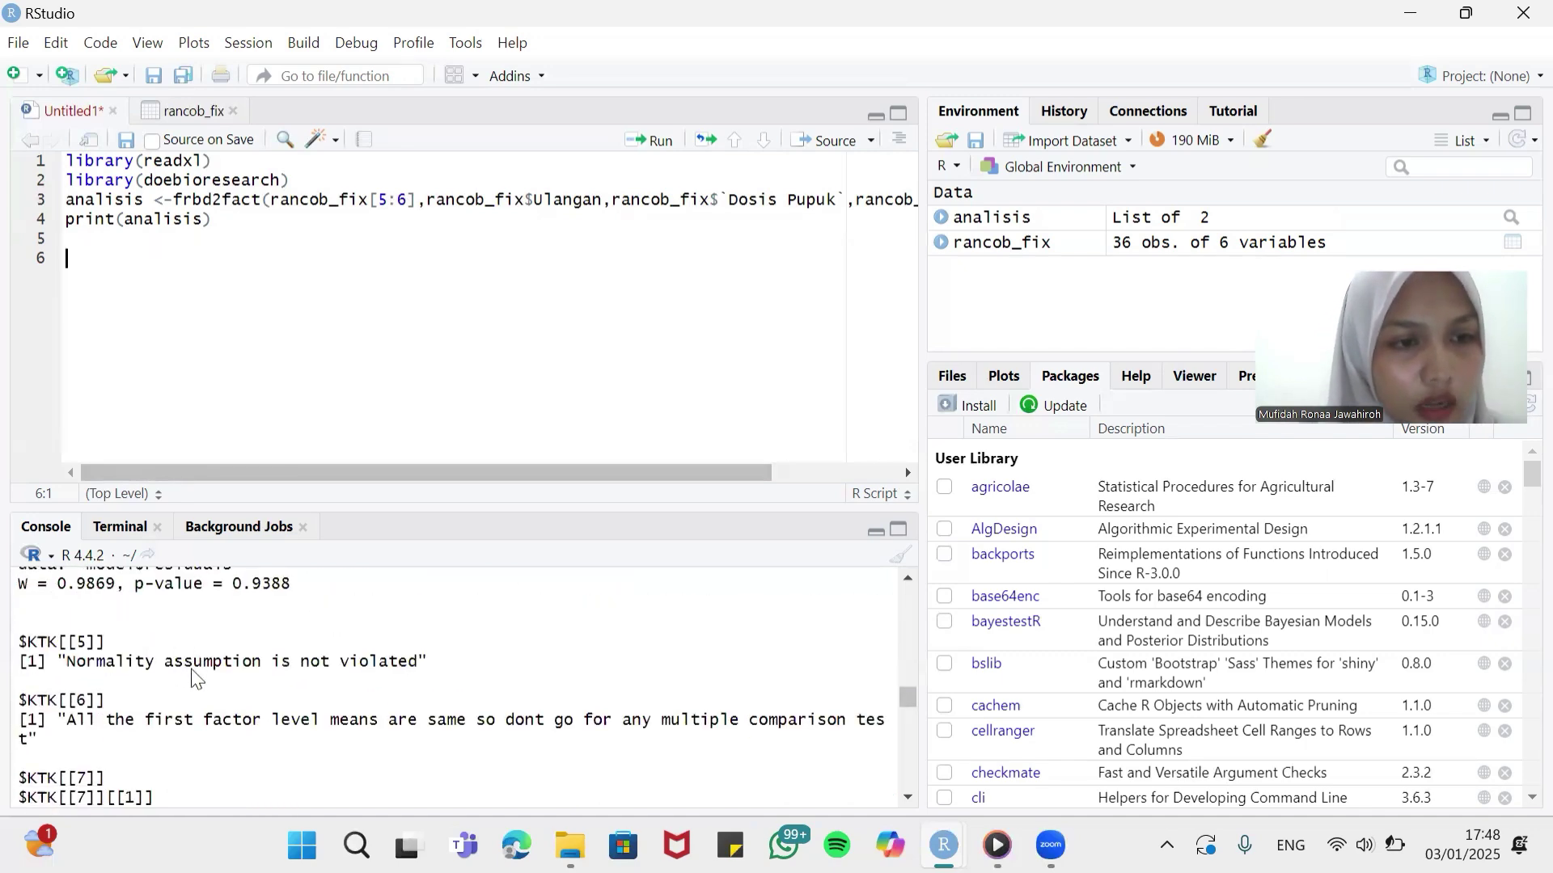
scroll(208, 697, "down", 2)
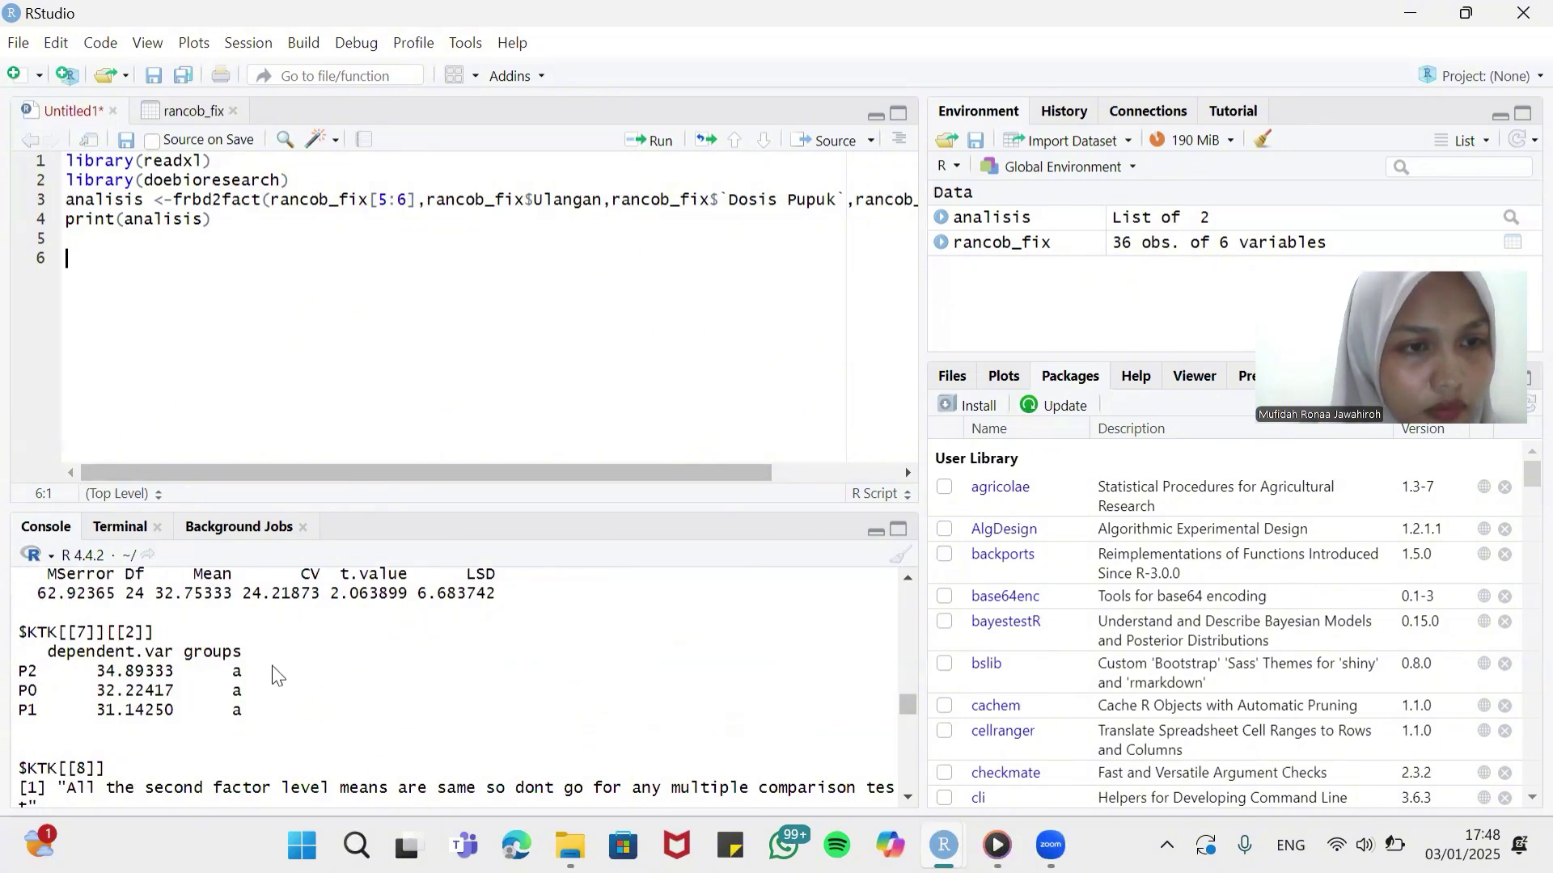
scroll(275, 676, "up", 2)
scroll(275, 675, "down", 1)
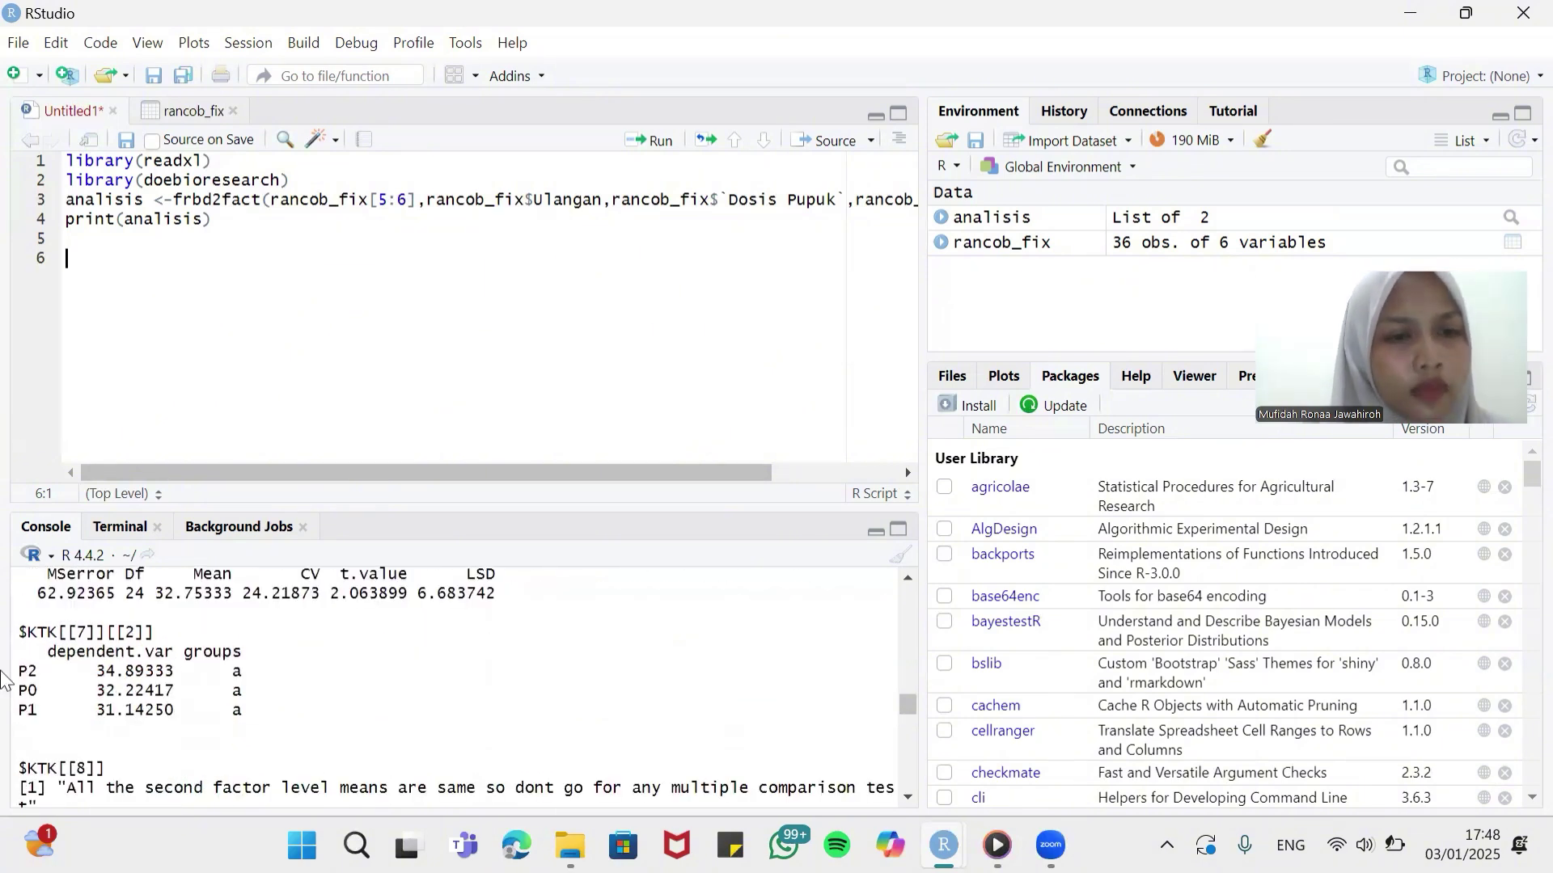
scroll(204, 687, "up", 2)
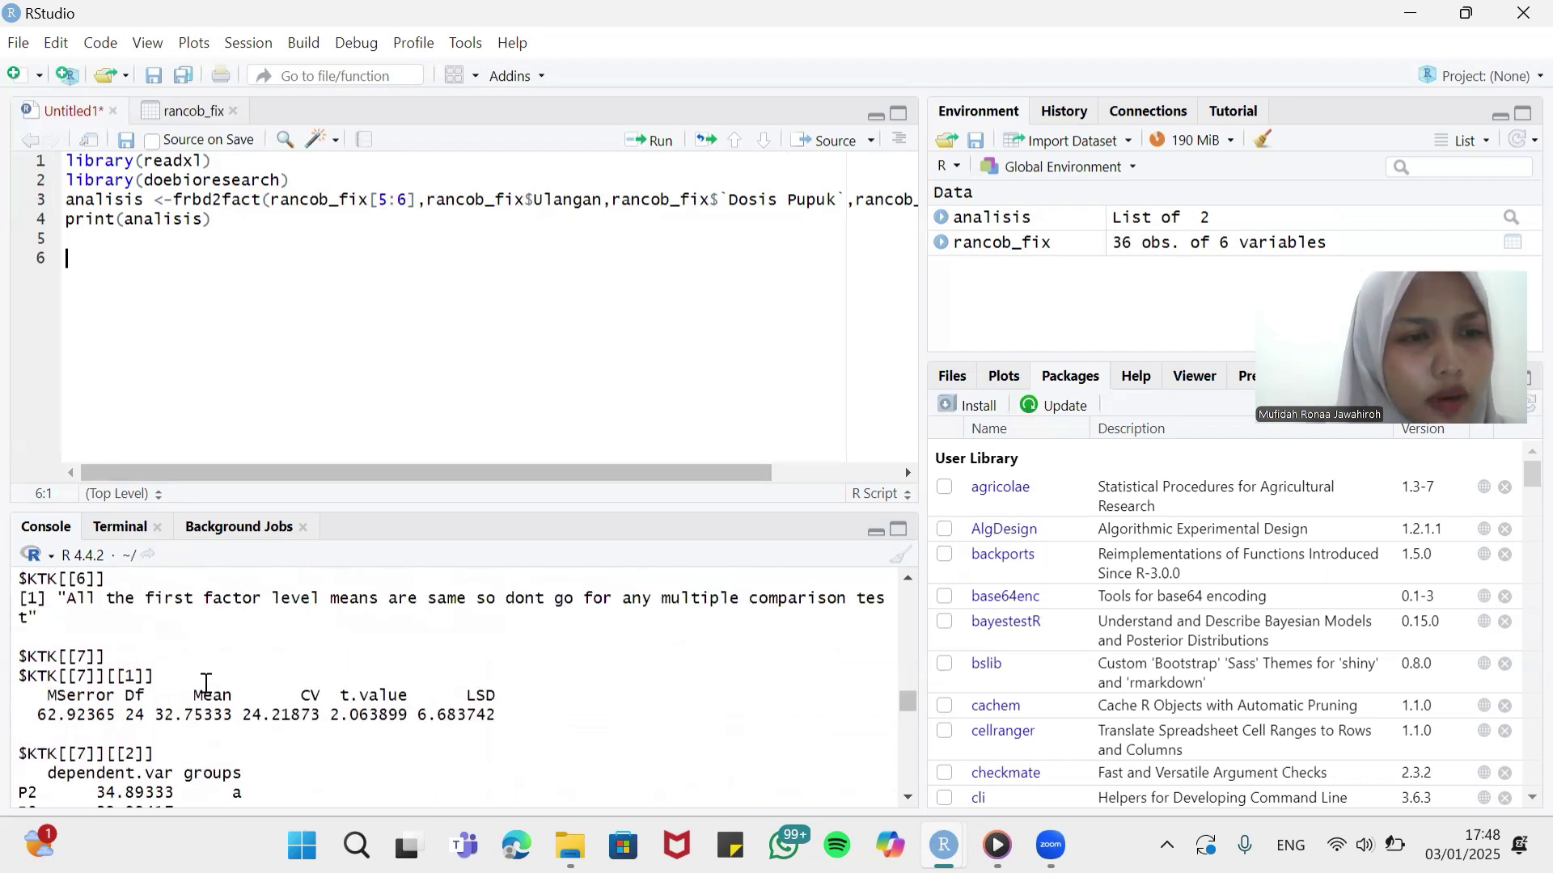
scroll(206, 683, "down", 2)
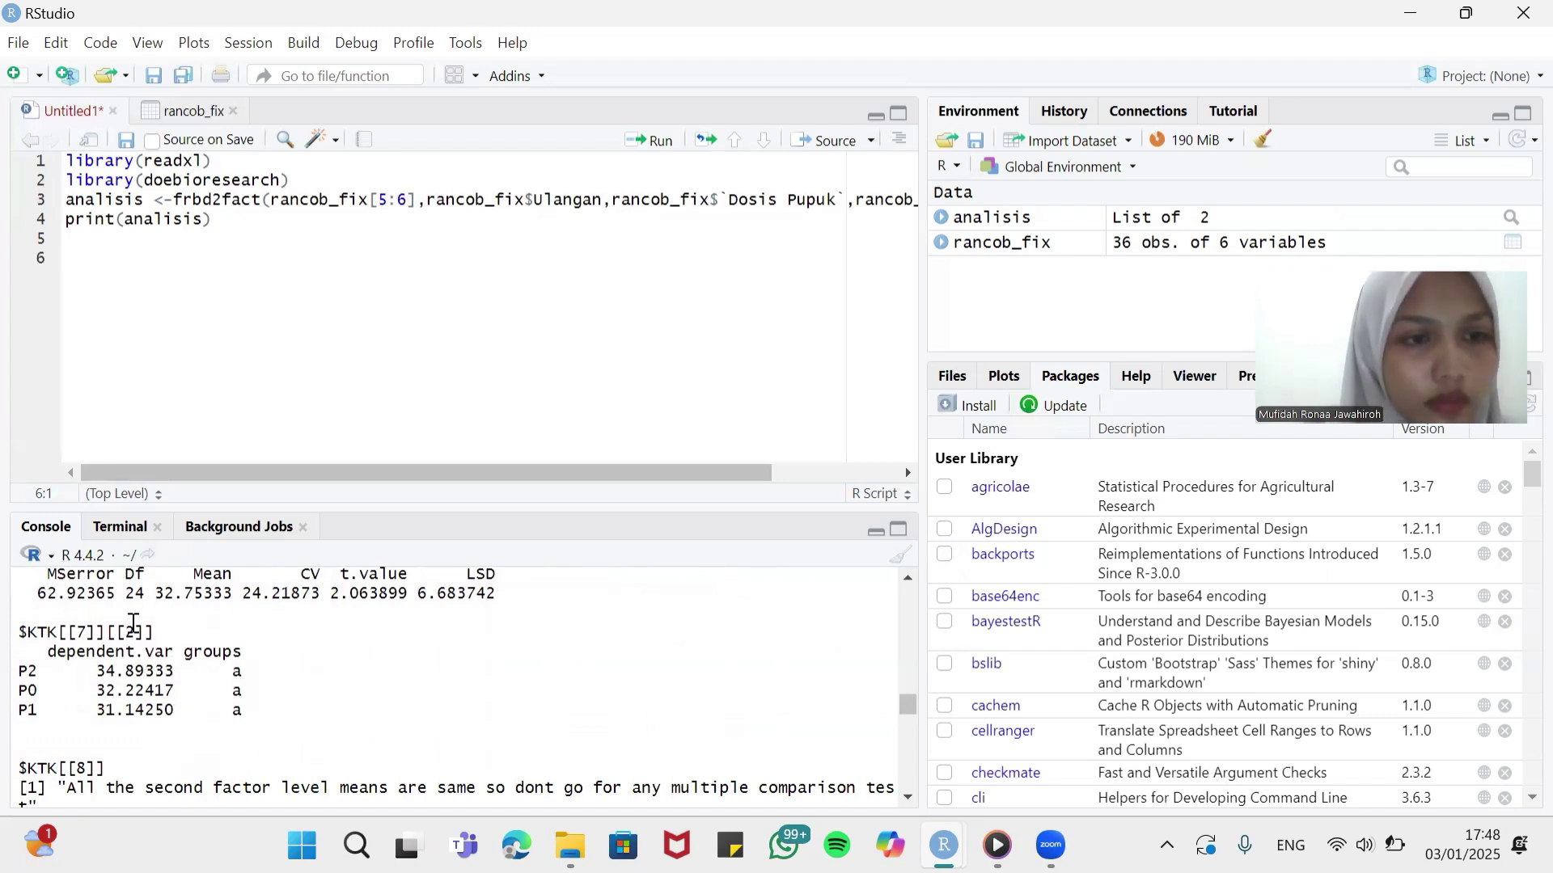
scroll(271, 690, "down", 10)
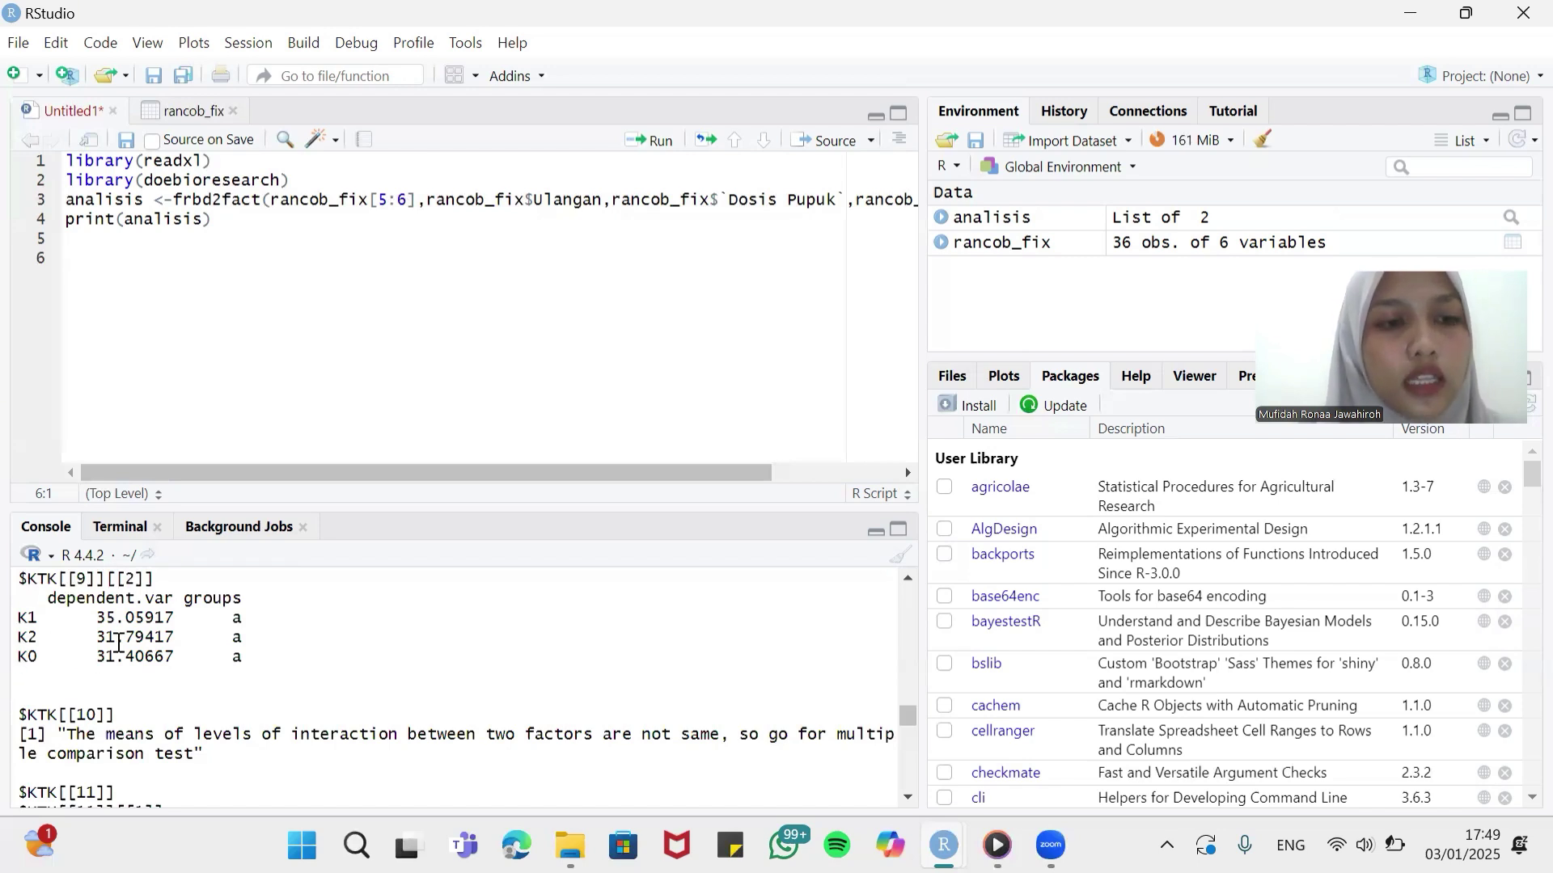
scroll(179, 675, "down", 15)
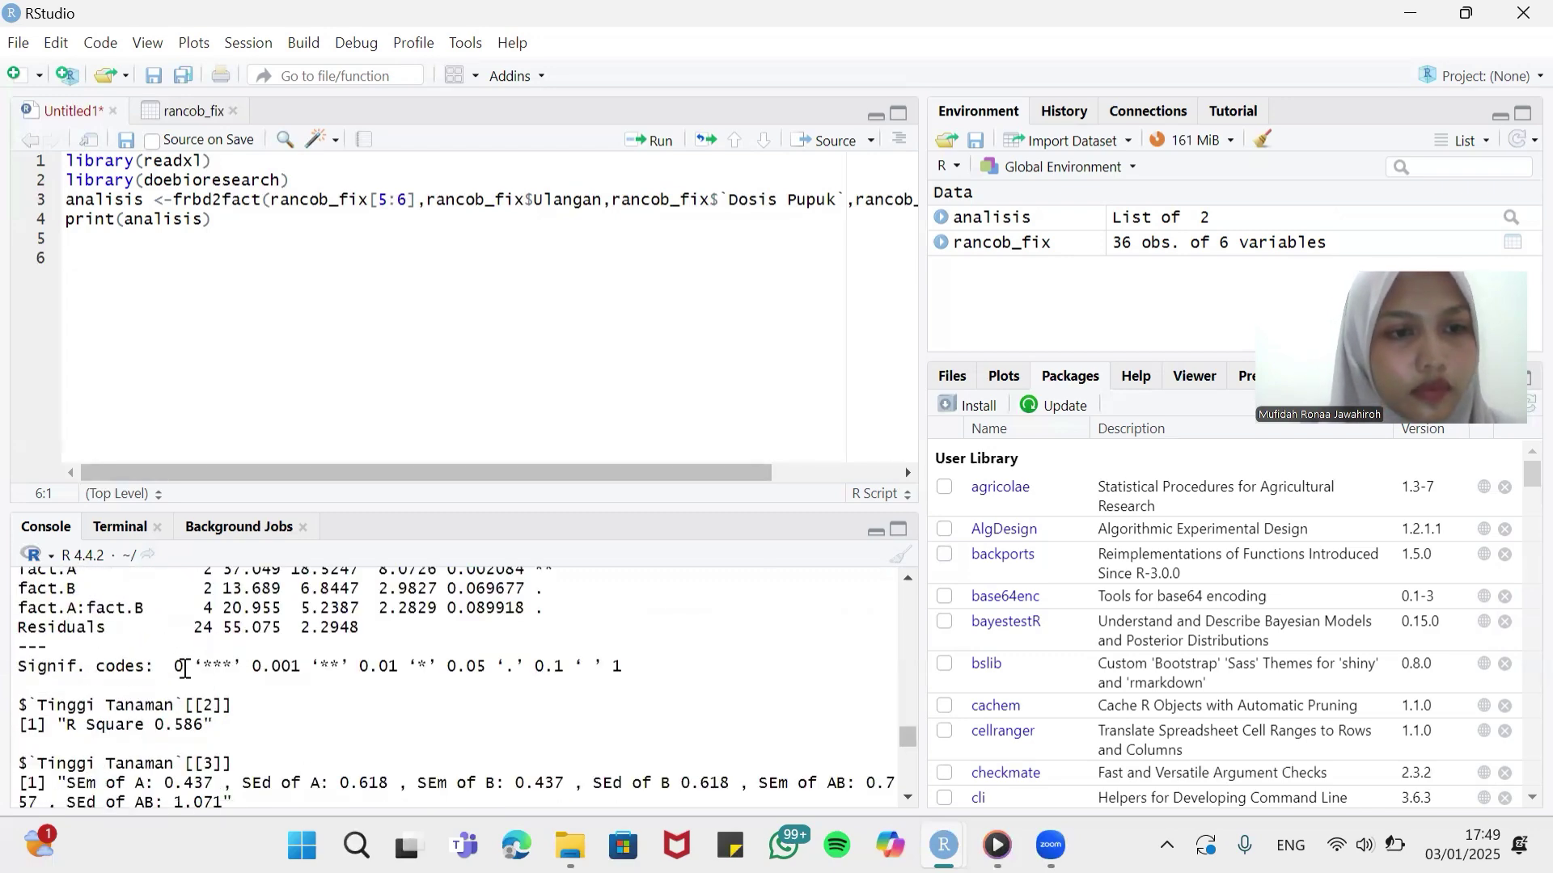
scroll(184, 669, "up", 5)
scroll(186, 670, "down", 12)
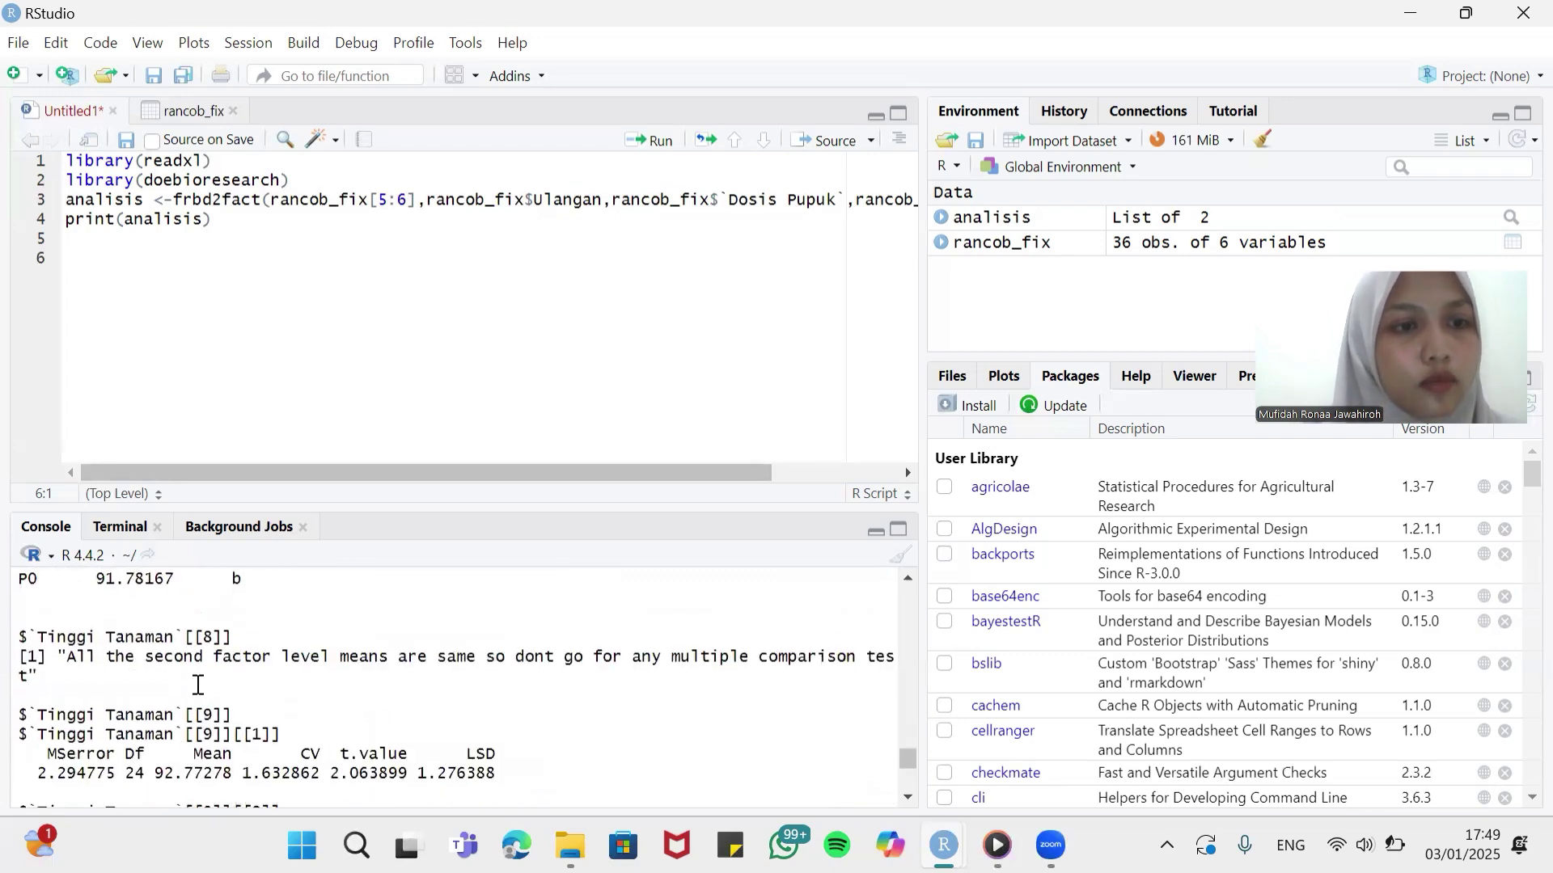
Step: Begin a kolerasi assignment on line 6 of the script that calls the cor.test function
left_click(93, 272)
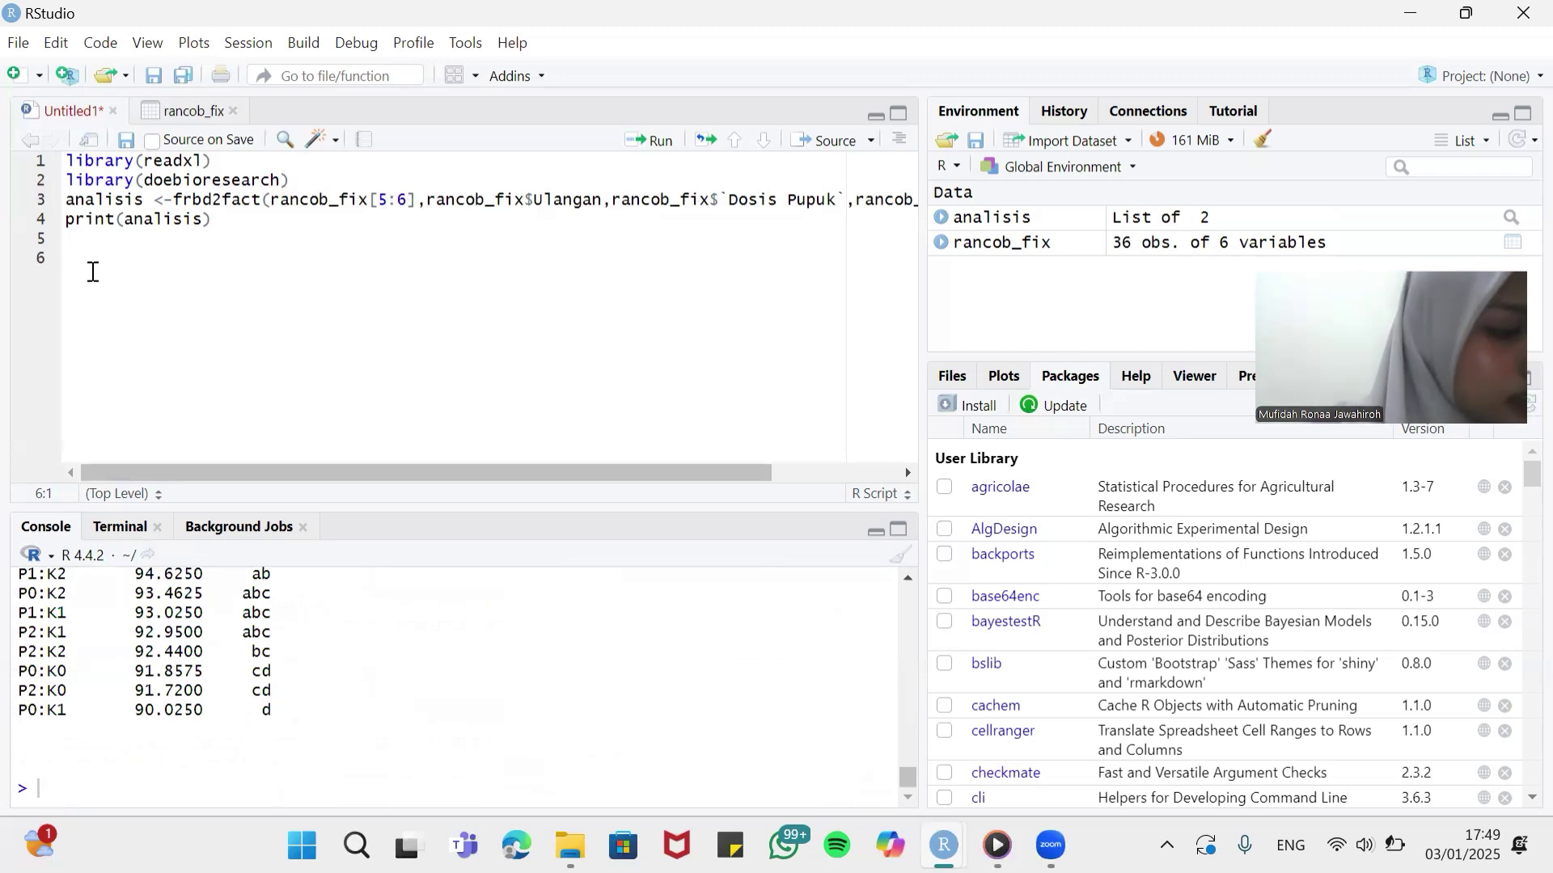
type("kol")
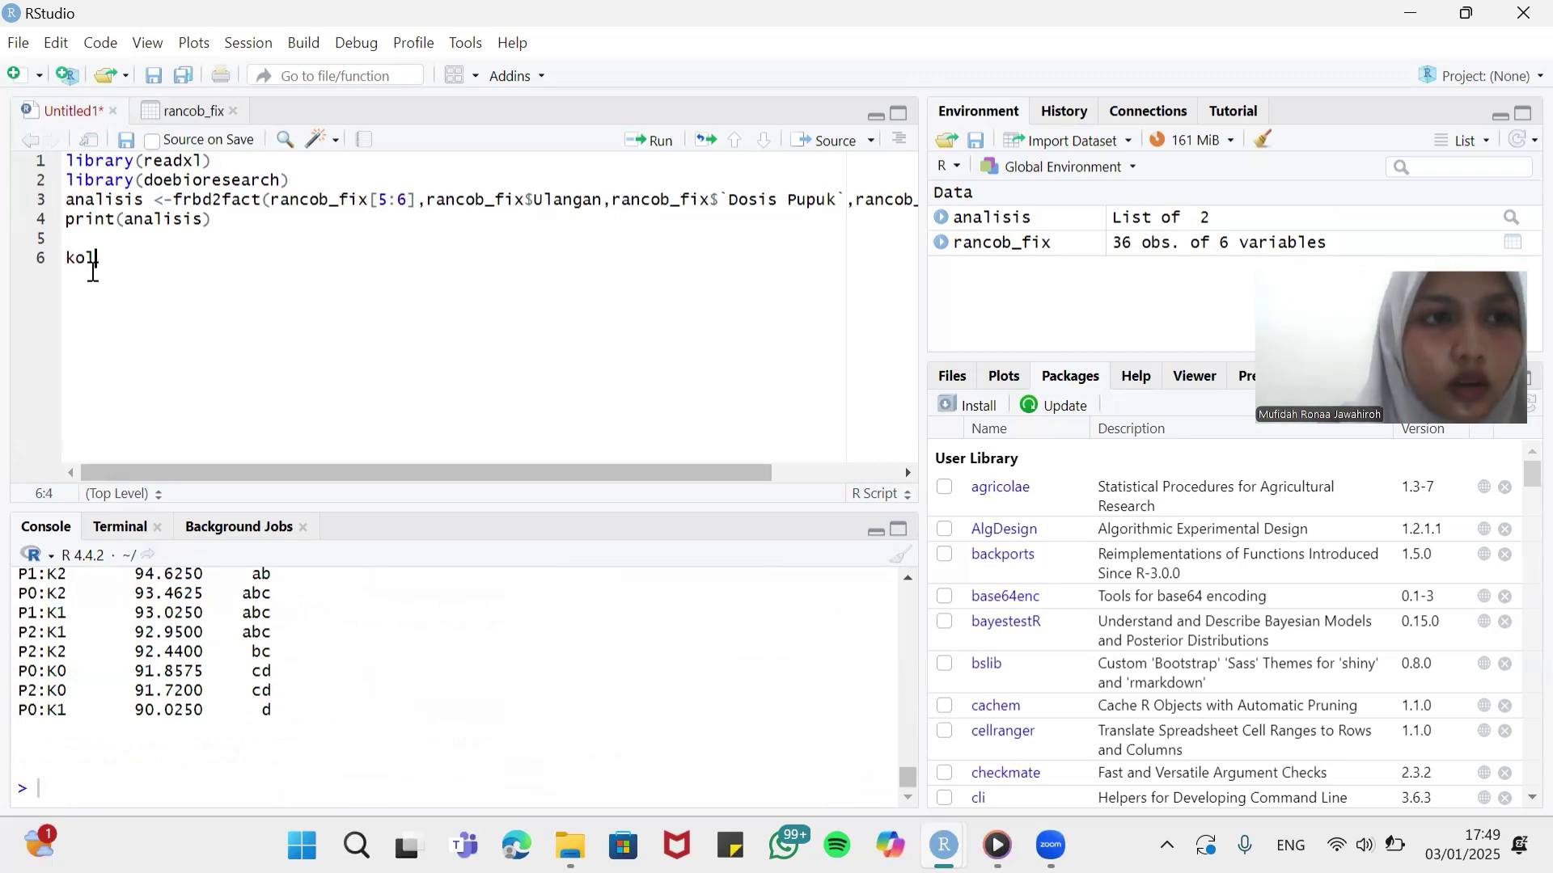
type("erasi <-")
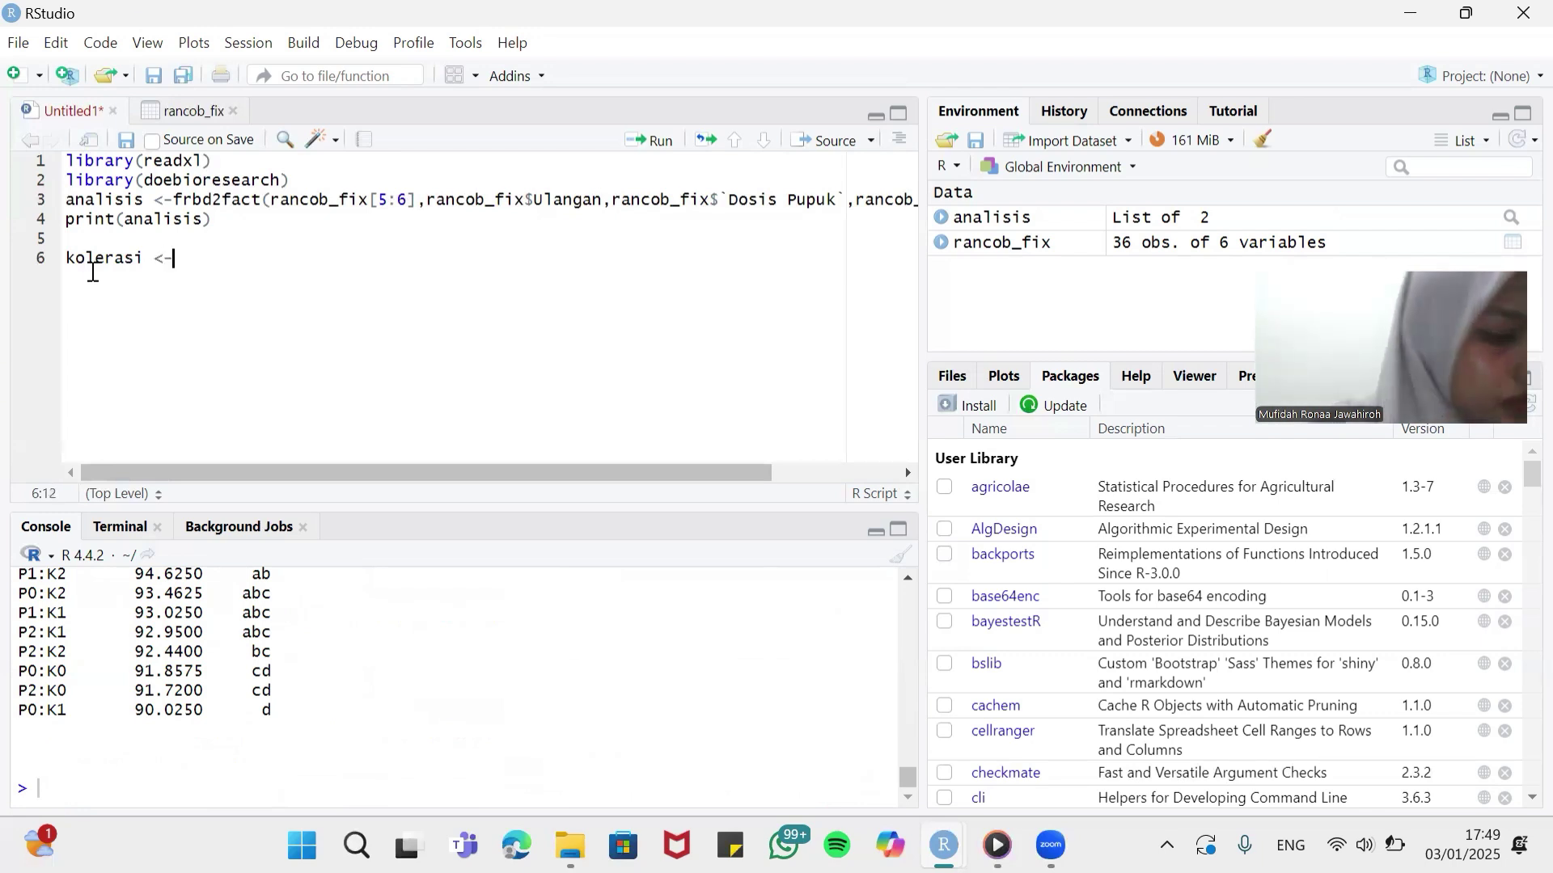
type("cor")
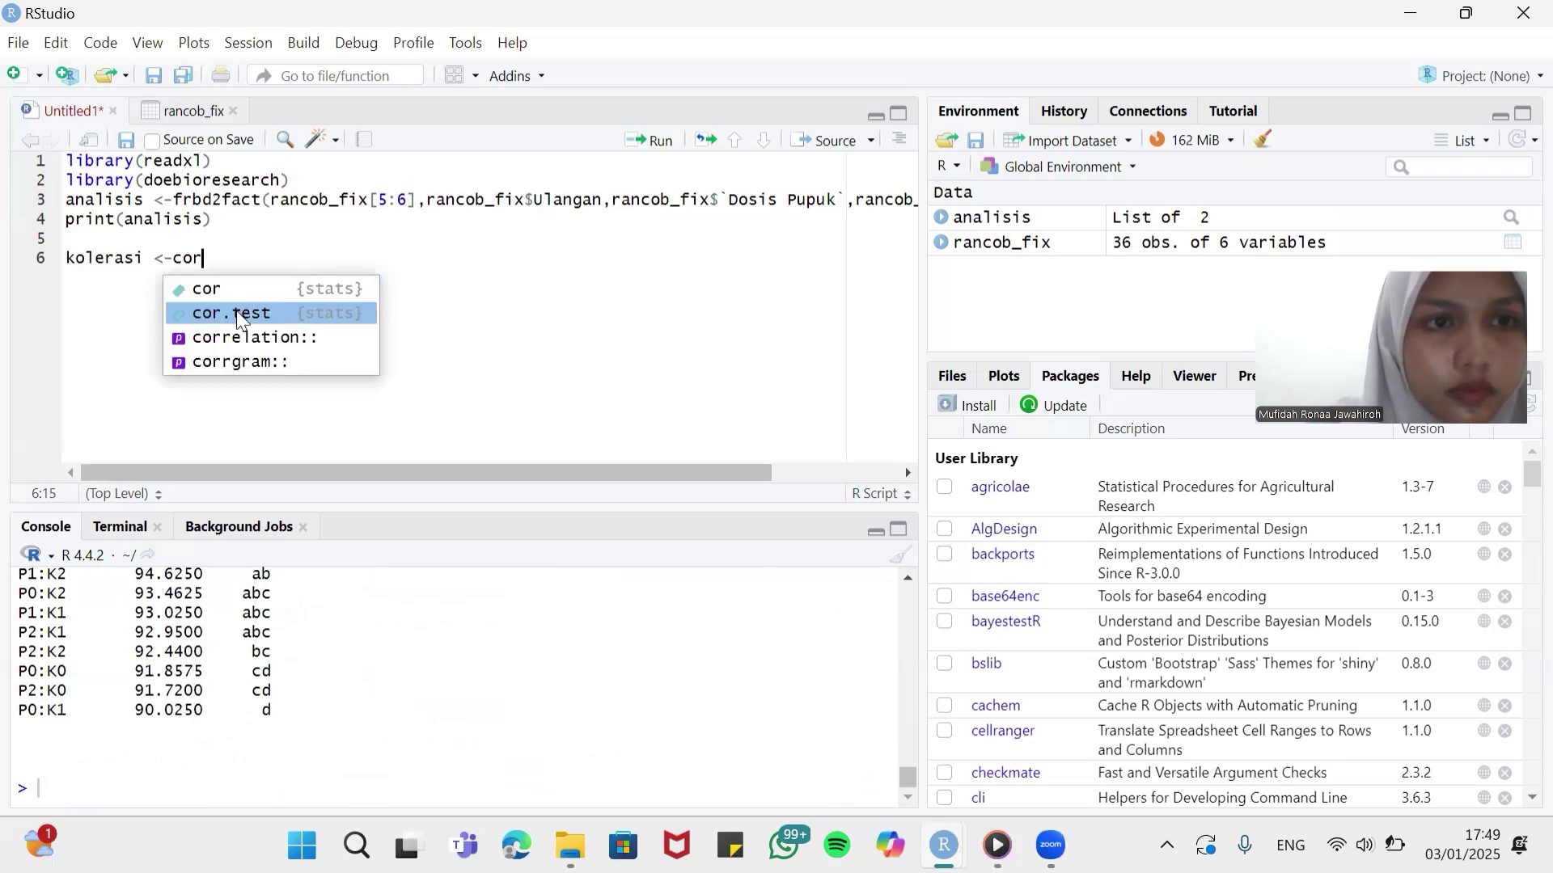
left_click(235, 312)
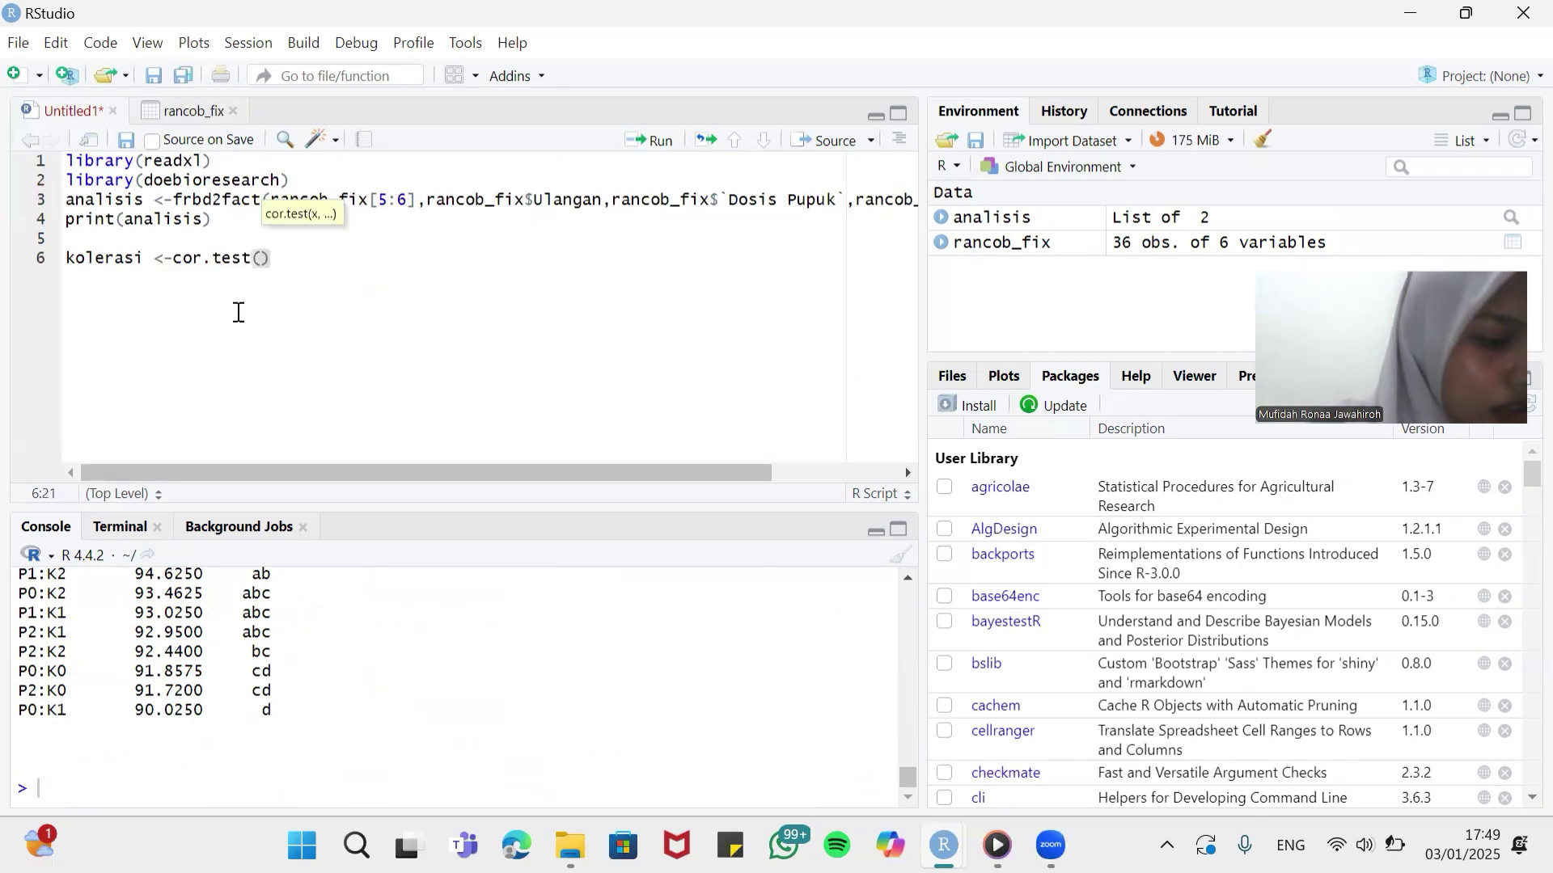
Step: Enter rancob_fix$KTK as the first variable of the cor.test call
type("ran")
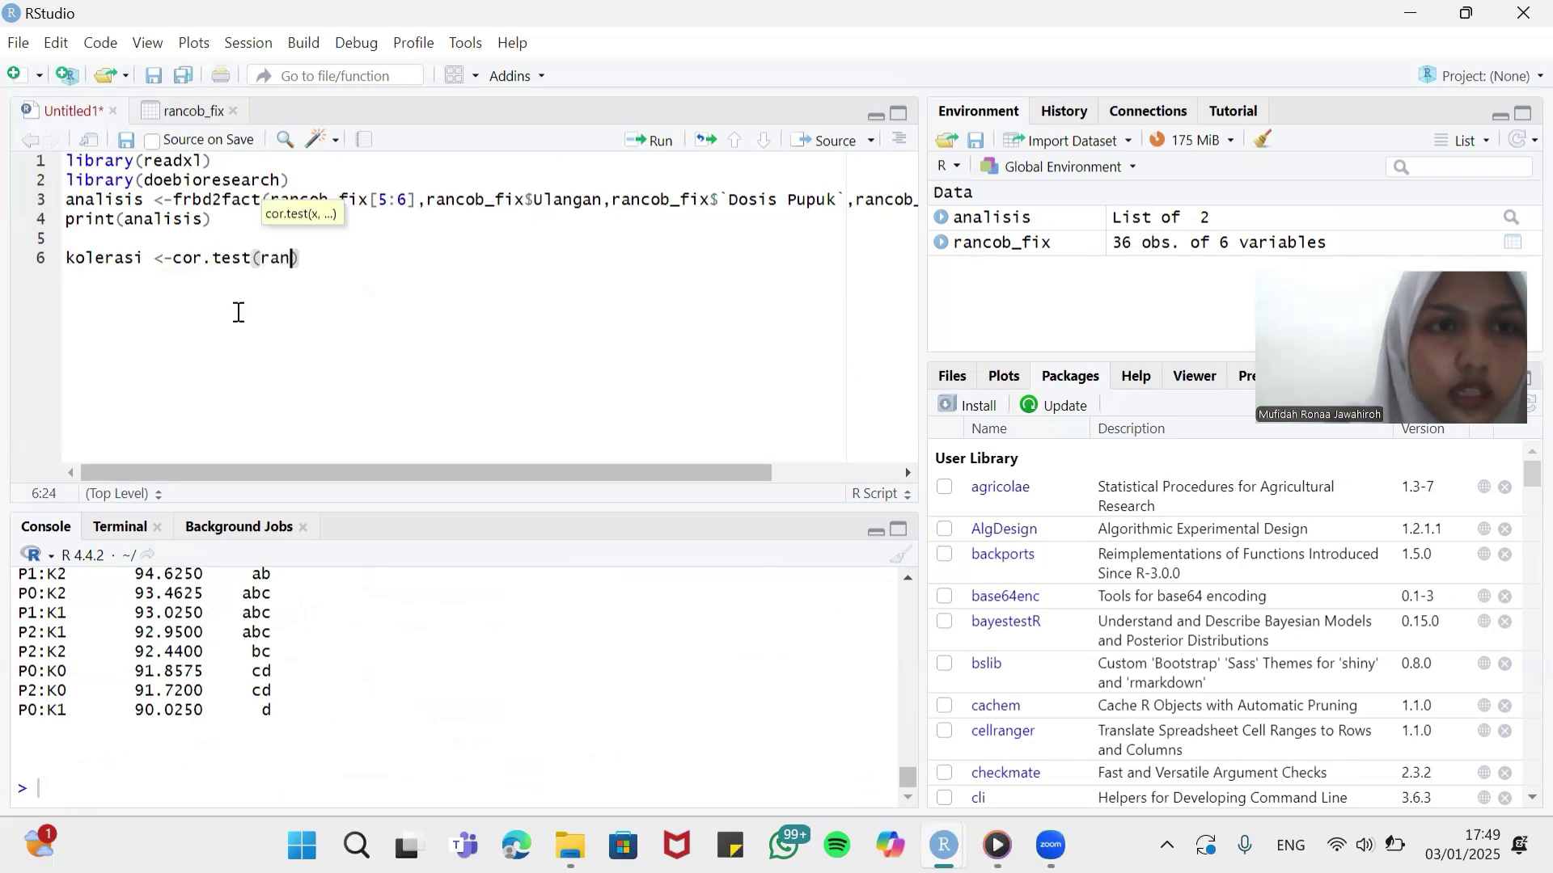
left_click(318, 288)
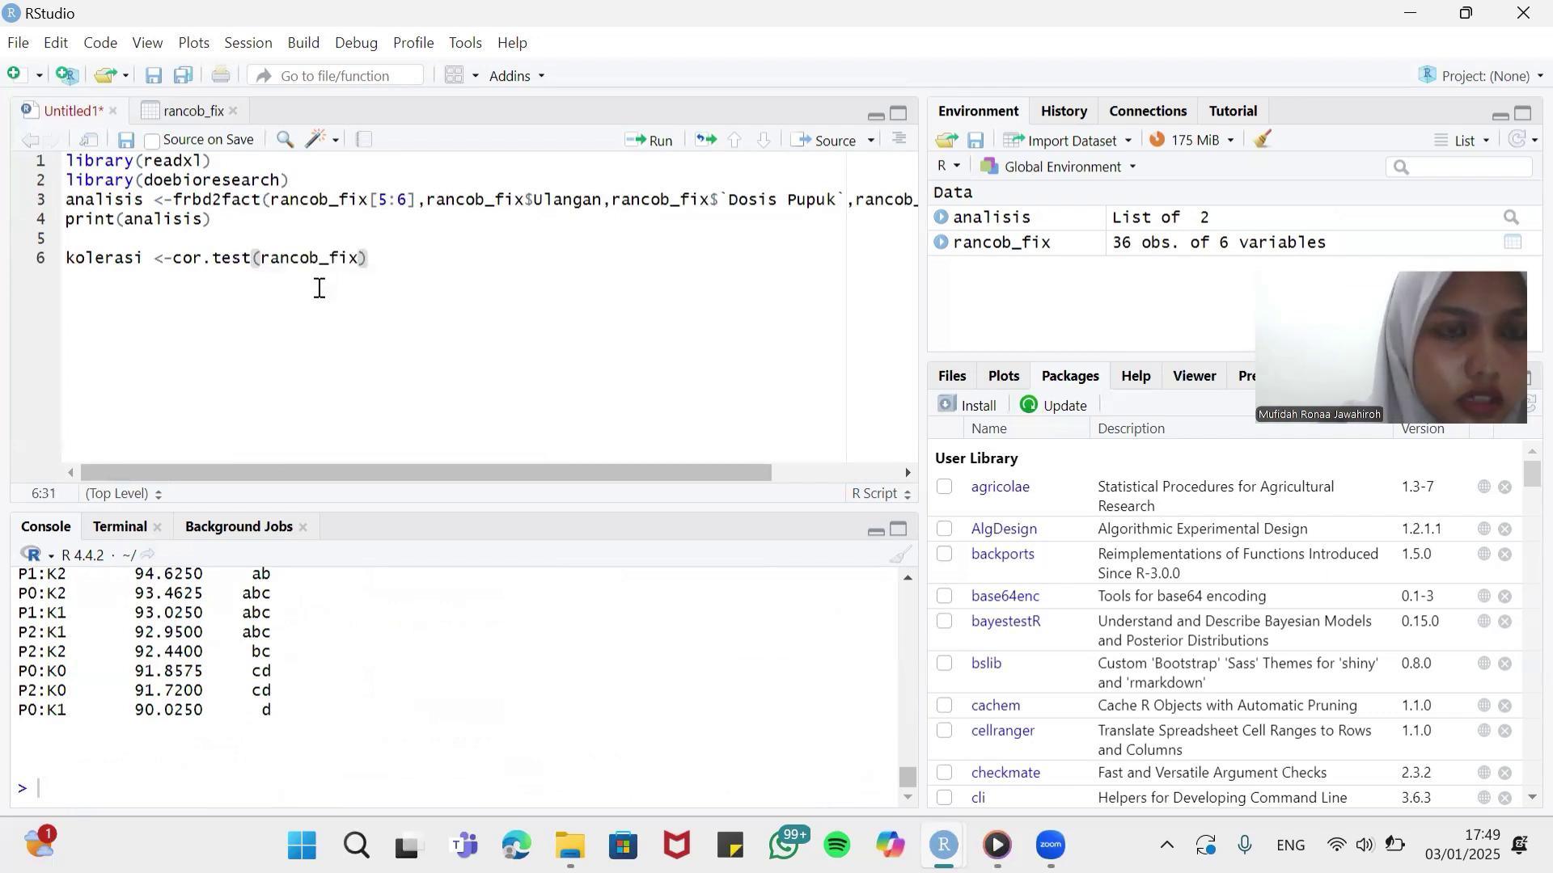
type("$")
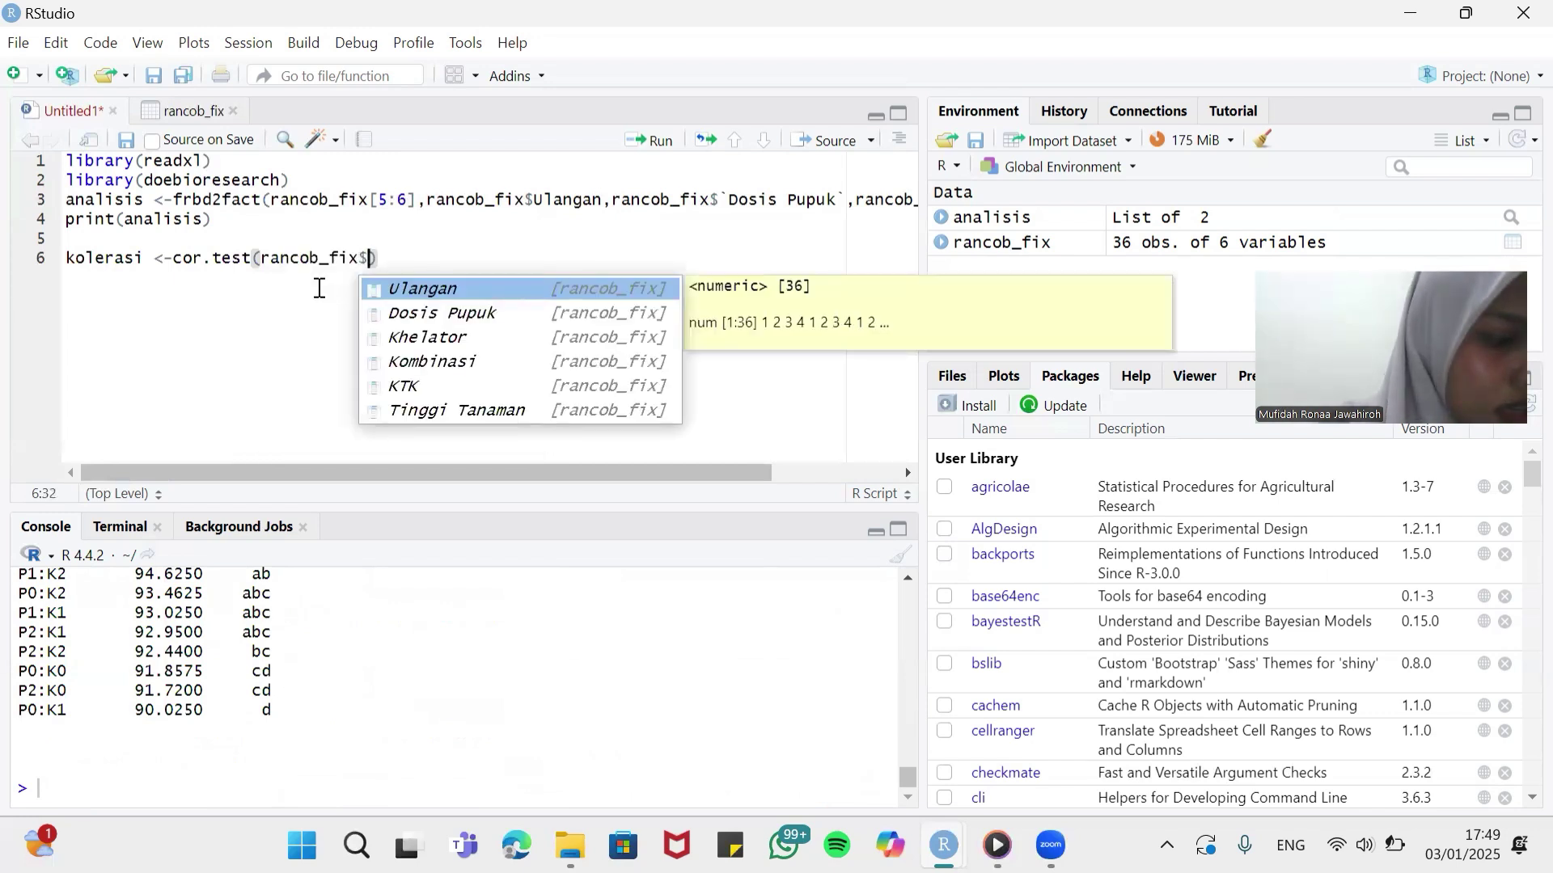
left_click(403, 387)
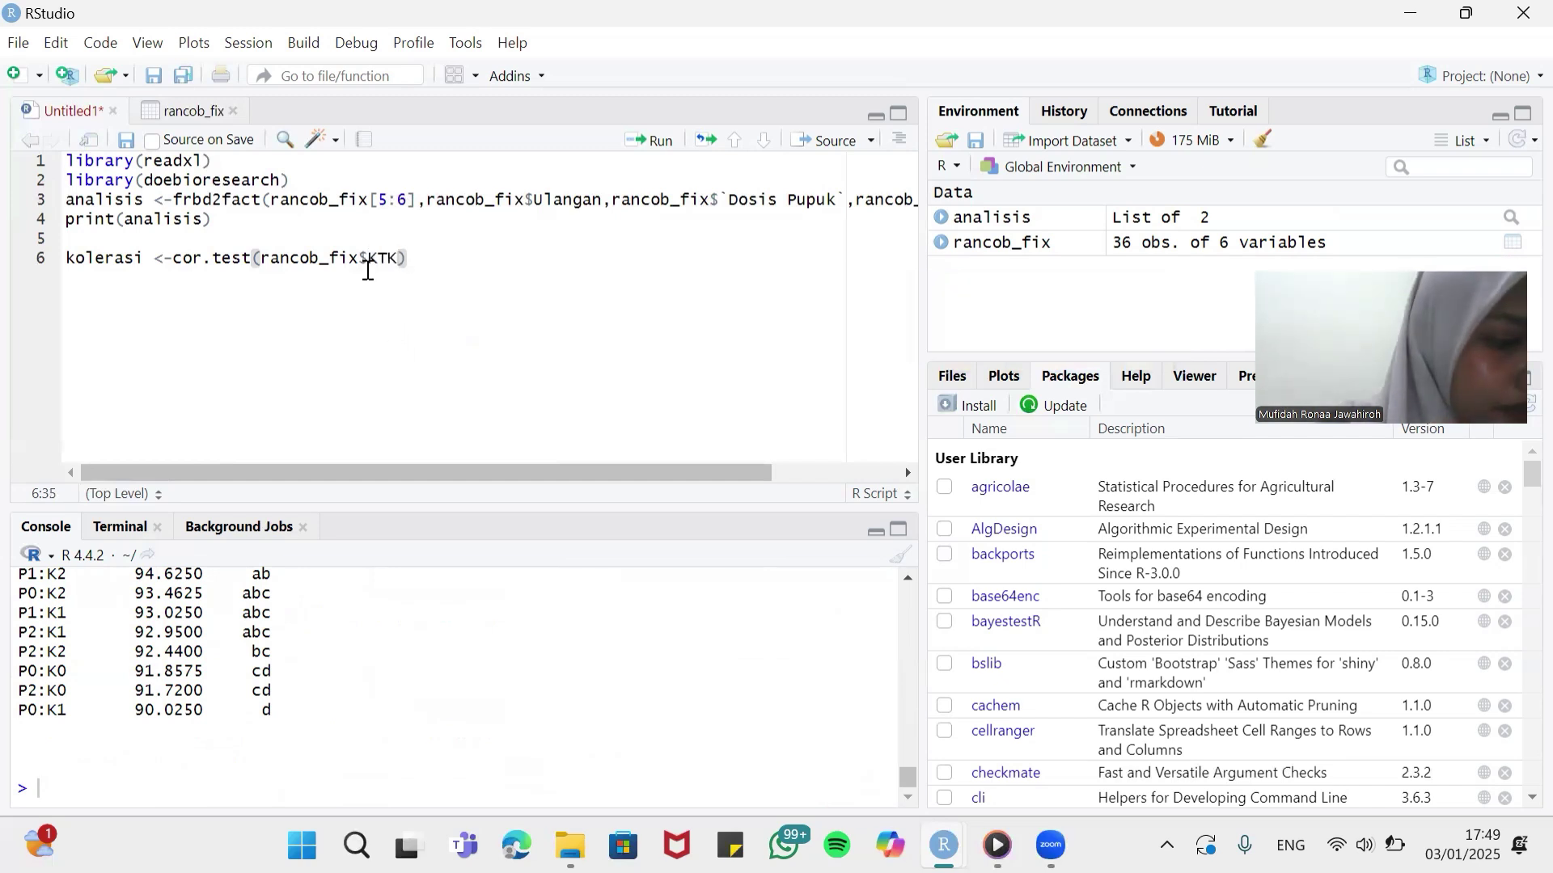
Step: Add rancob_fix$`Tinggi Tanaman` as the second variable of the cor.test call, separated by a comma
type(",")
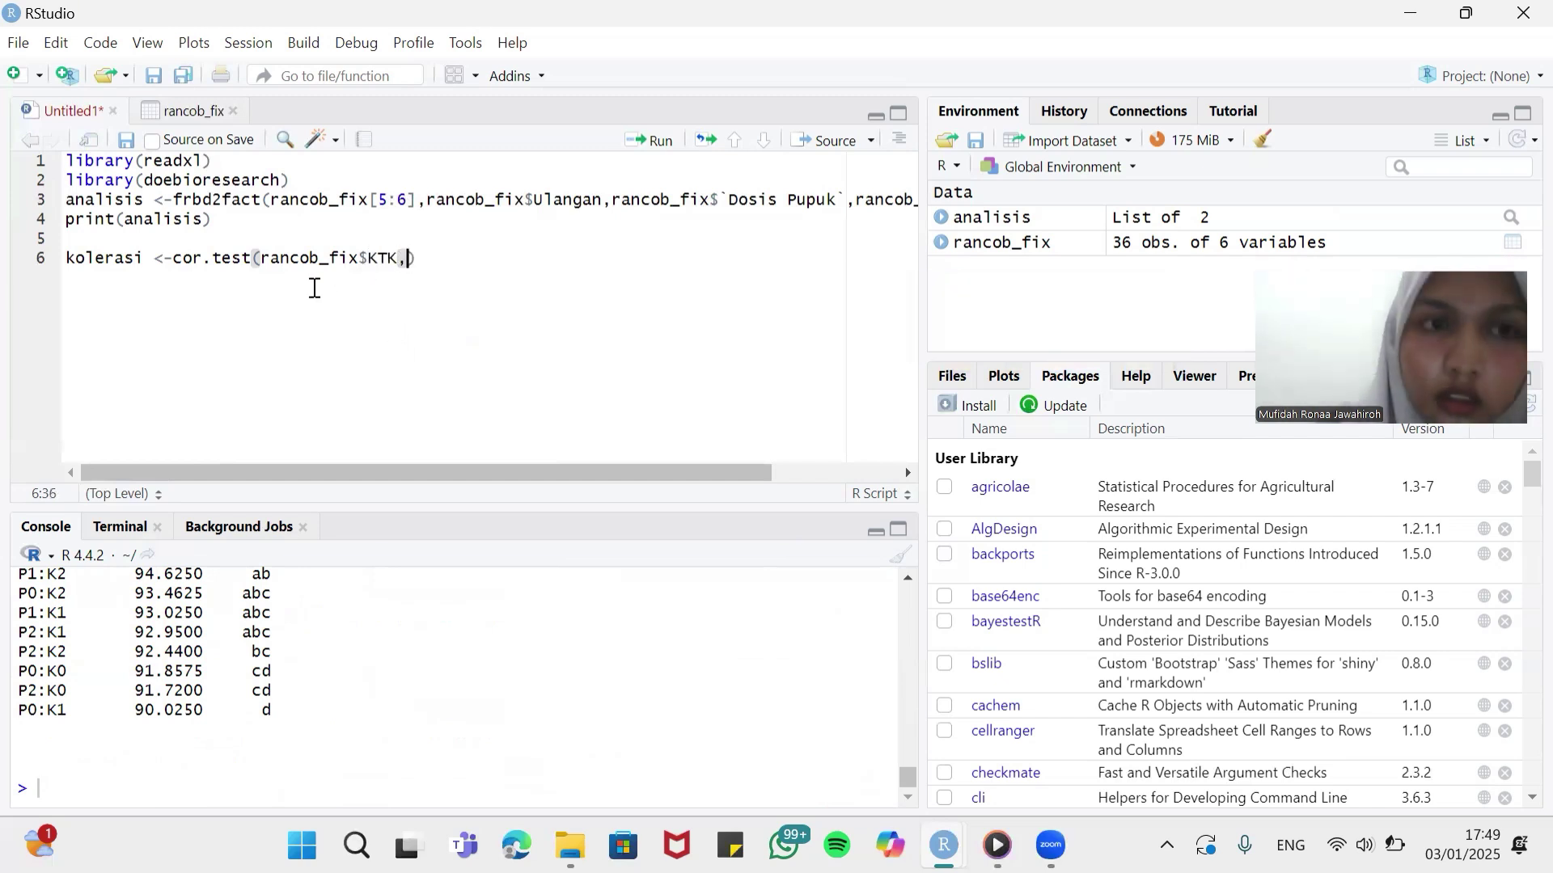
type("ran")
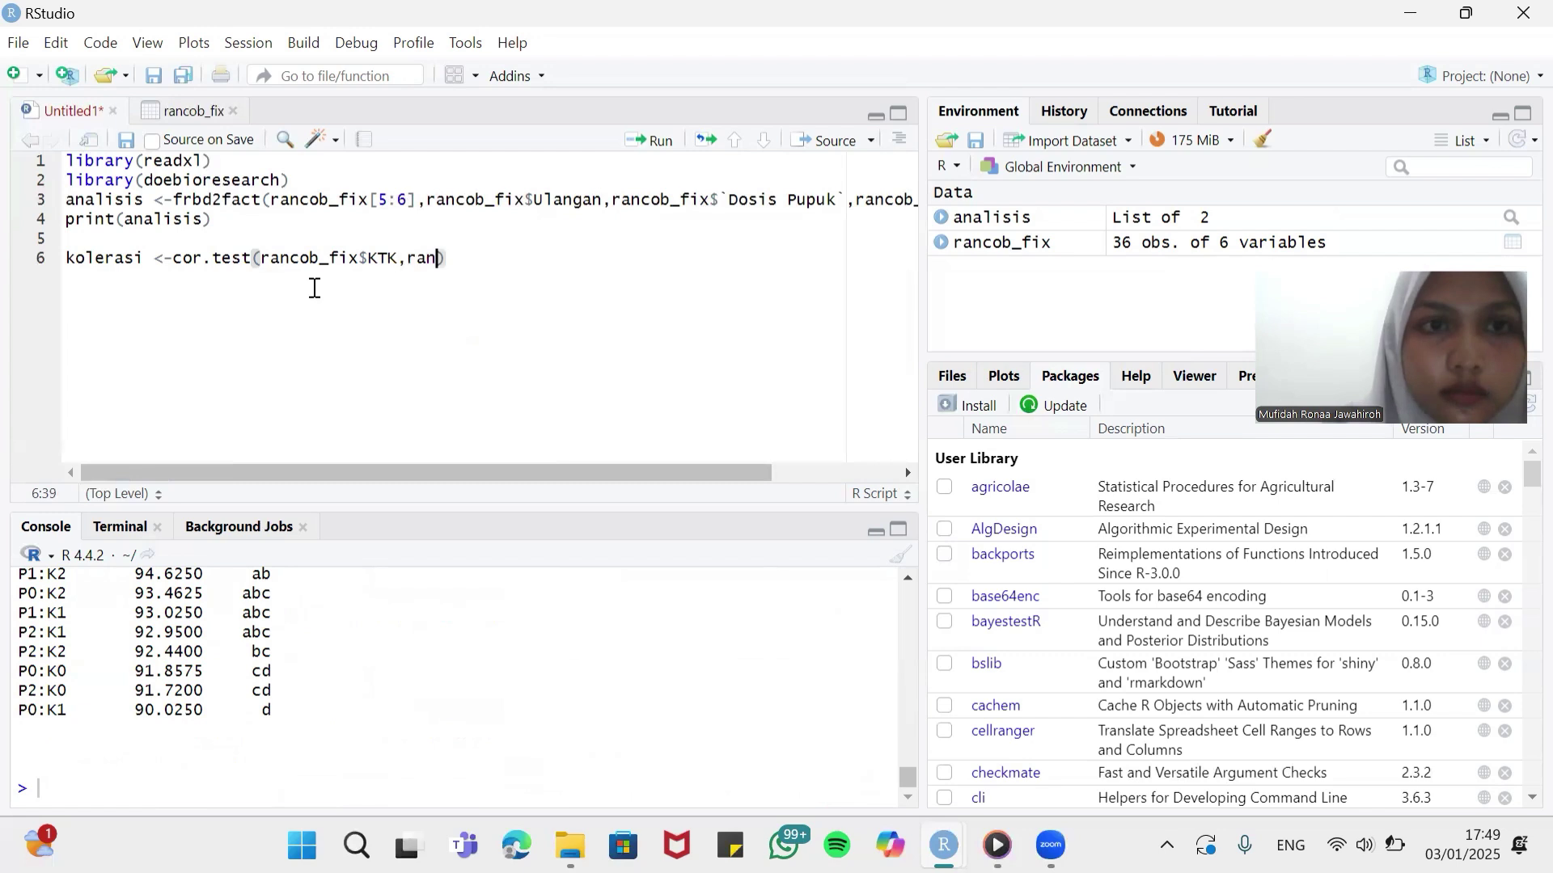
left_click(449, 290)
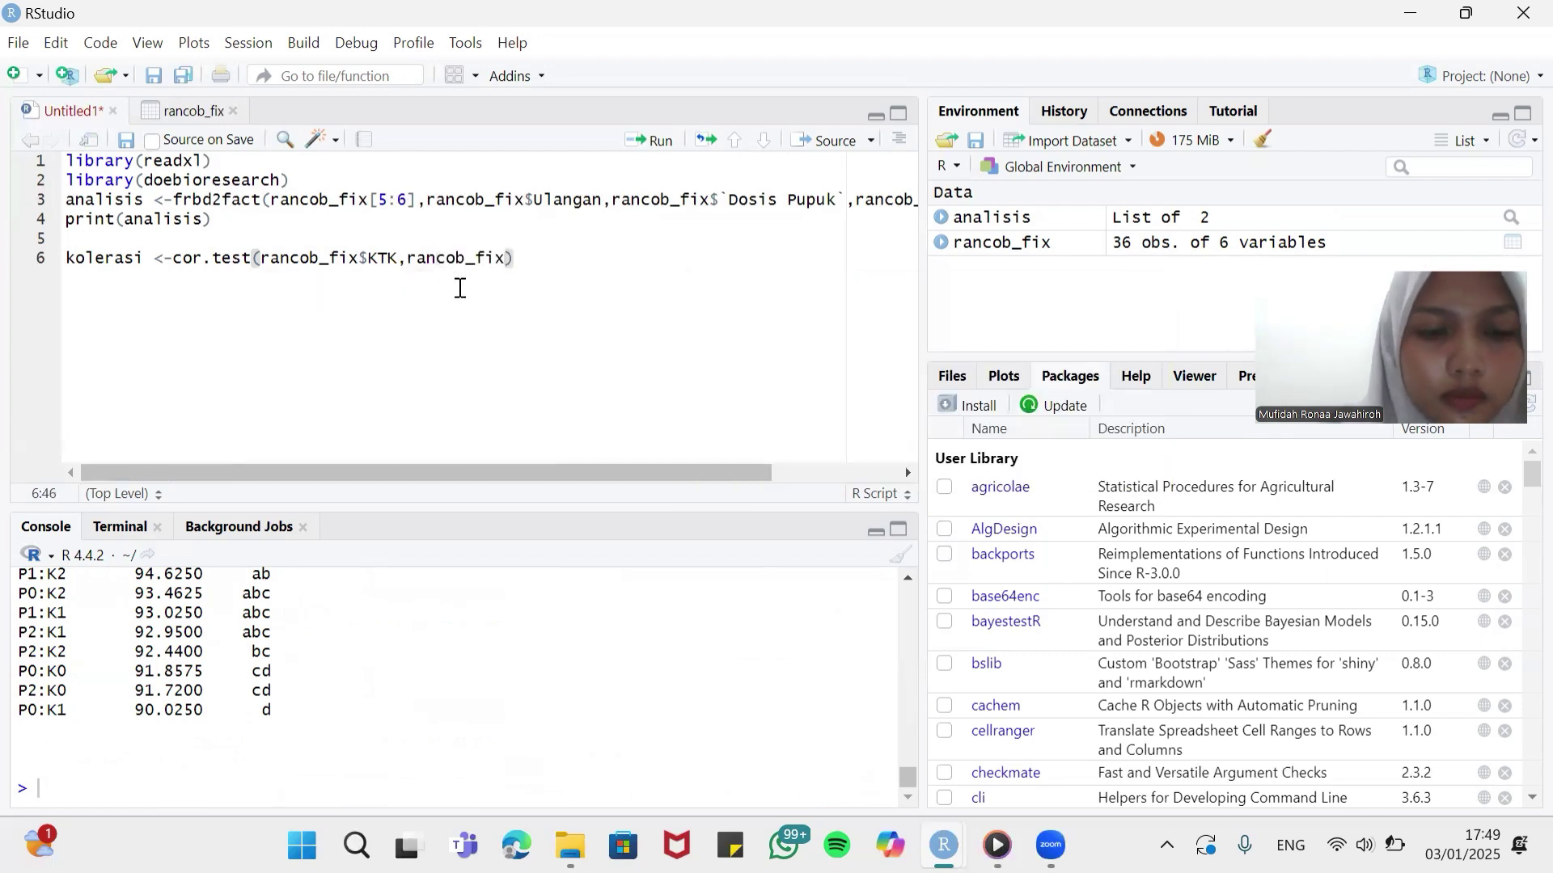
type("$")
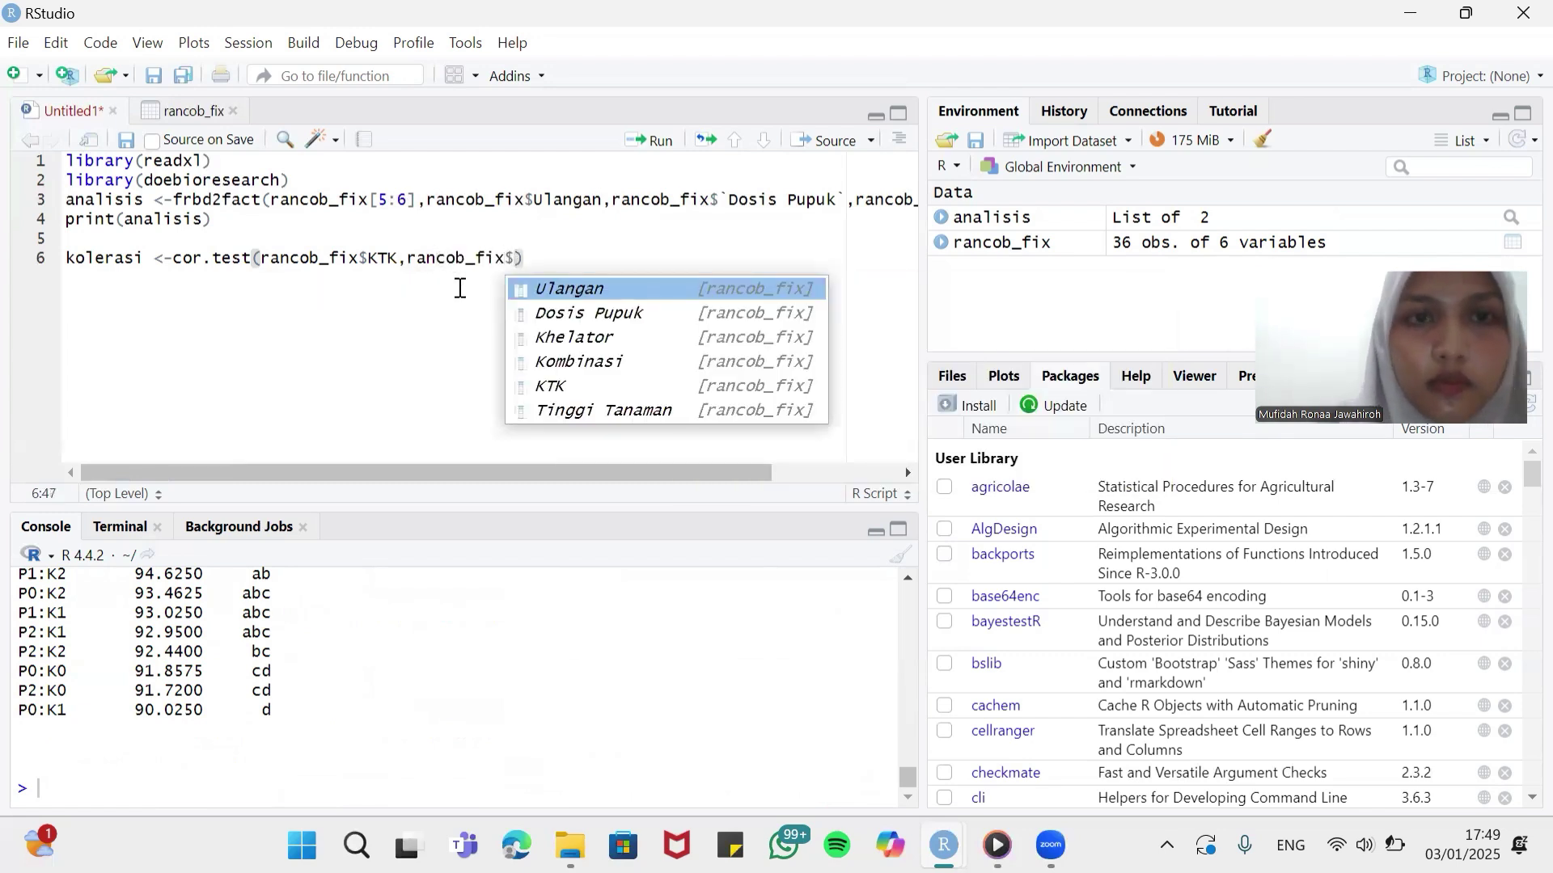
left_click(626, 410)
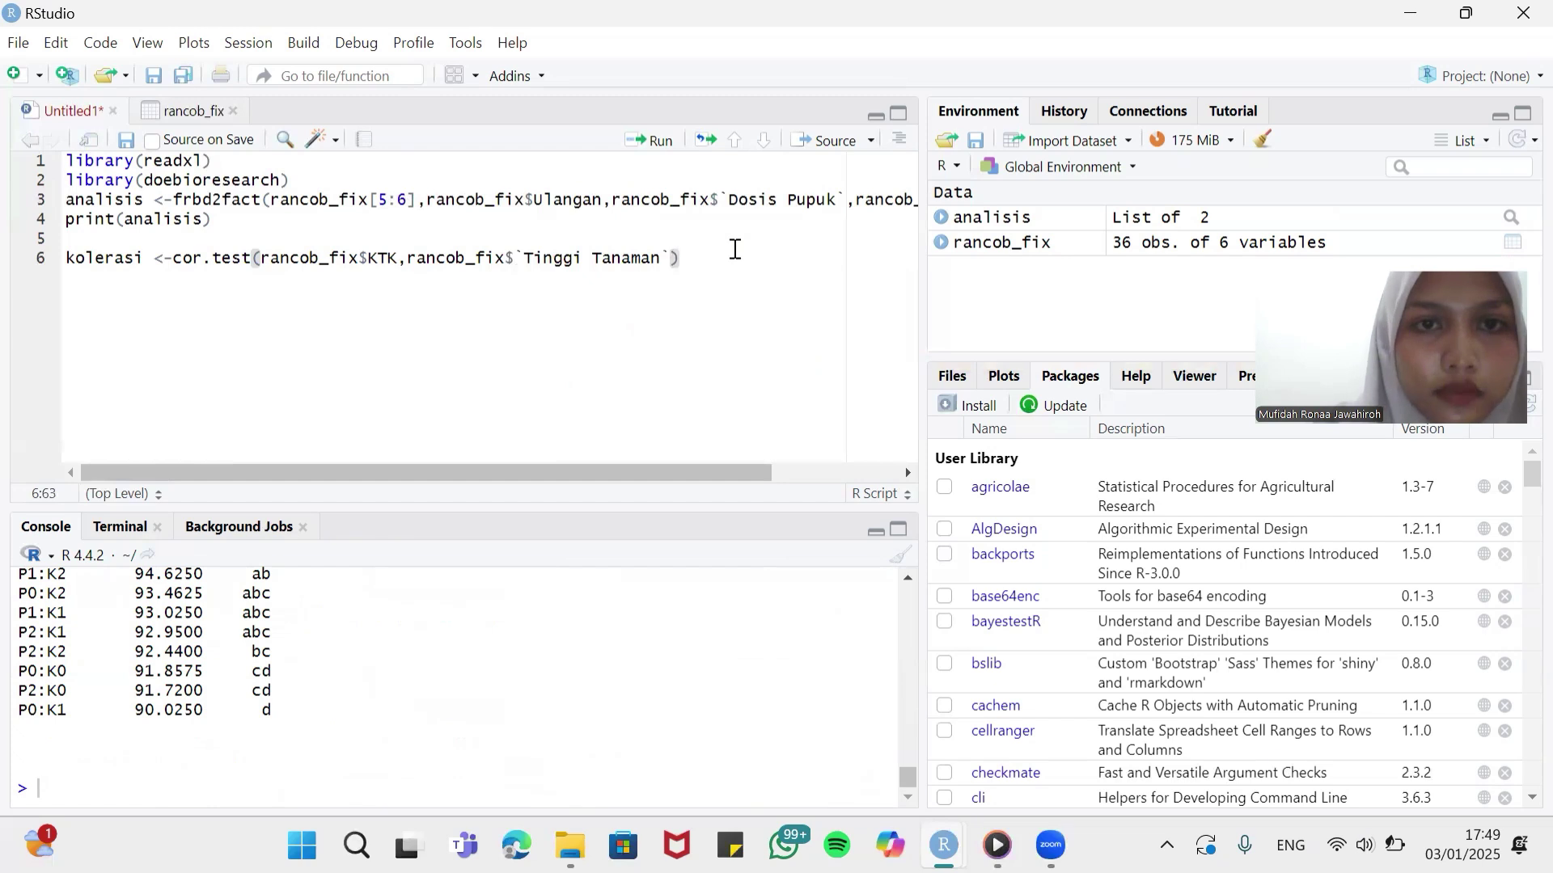
Step: Run the kolerasi assignment and output its result by adding and running print(kolerasi) on line 7
left_click(643, 142)
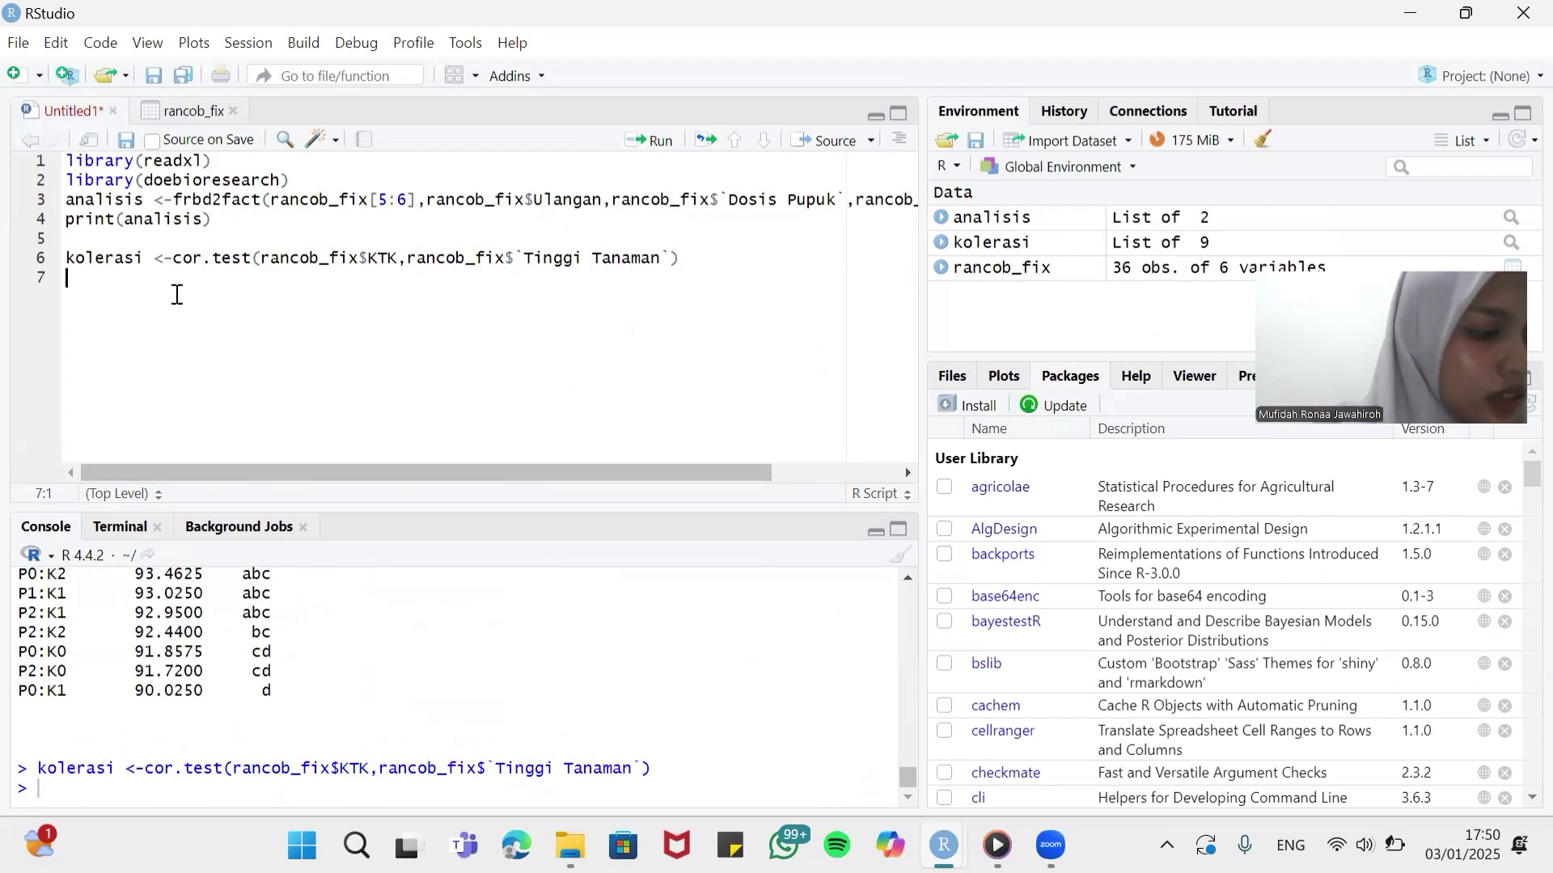
type("rin")
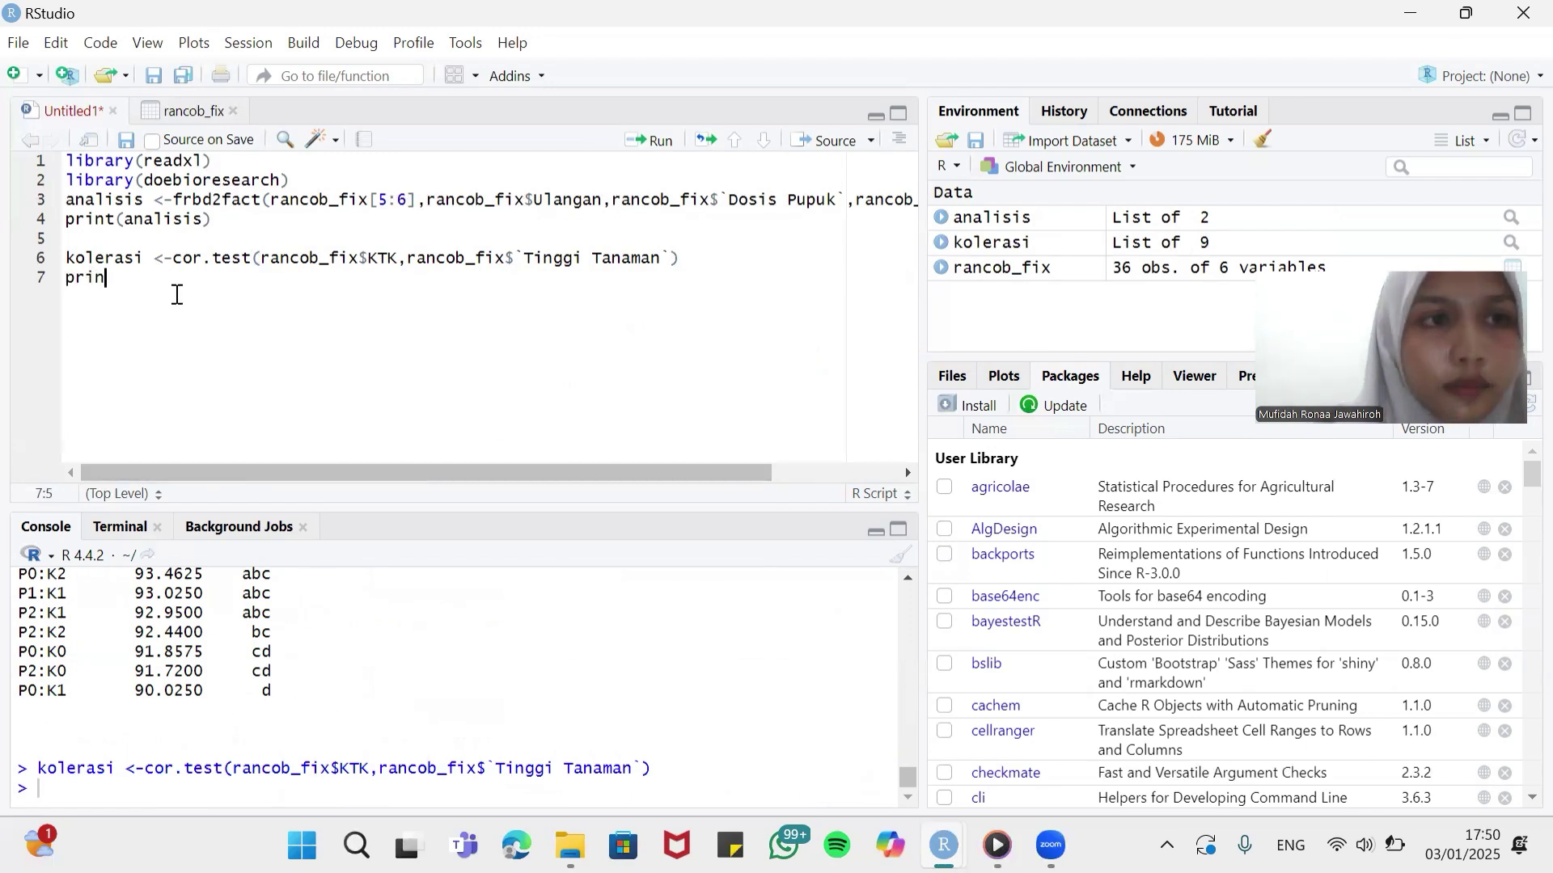
type("t")
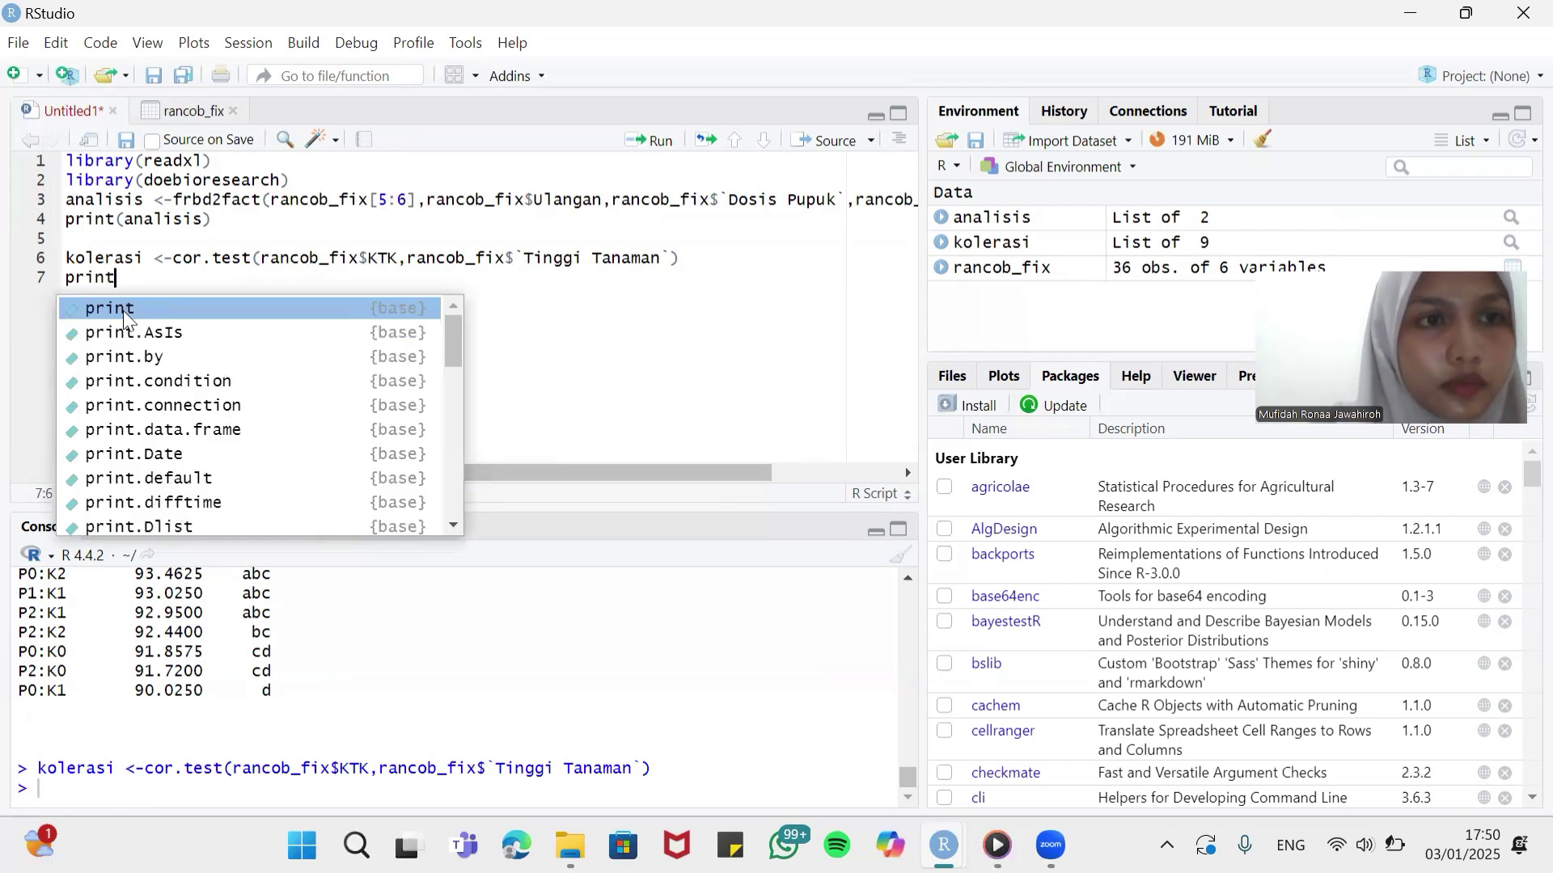
type("(ko")
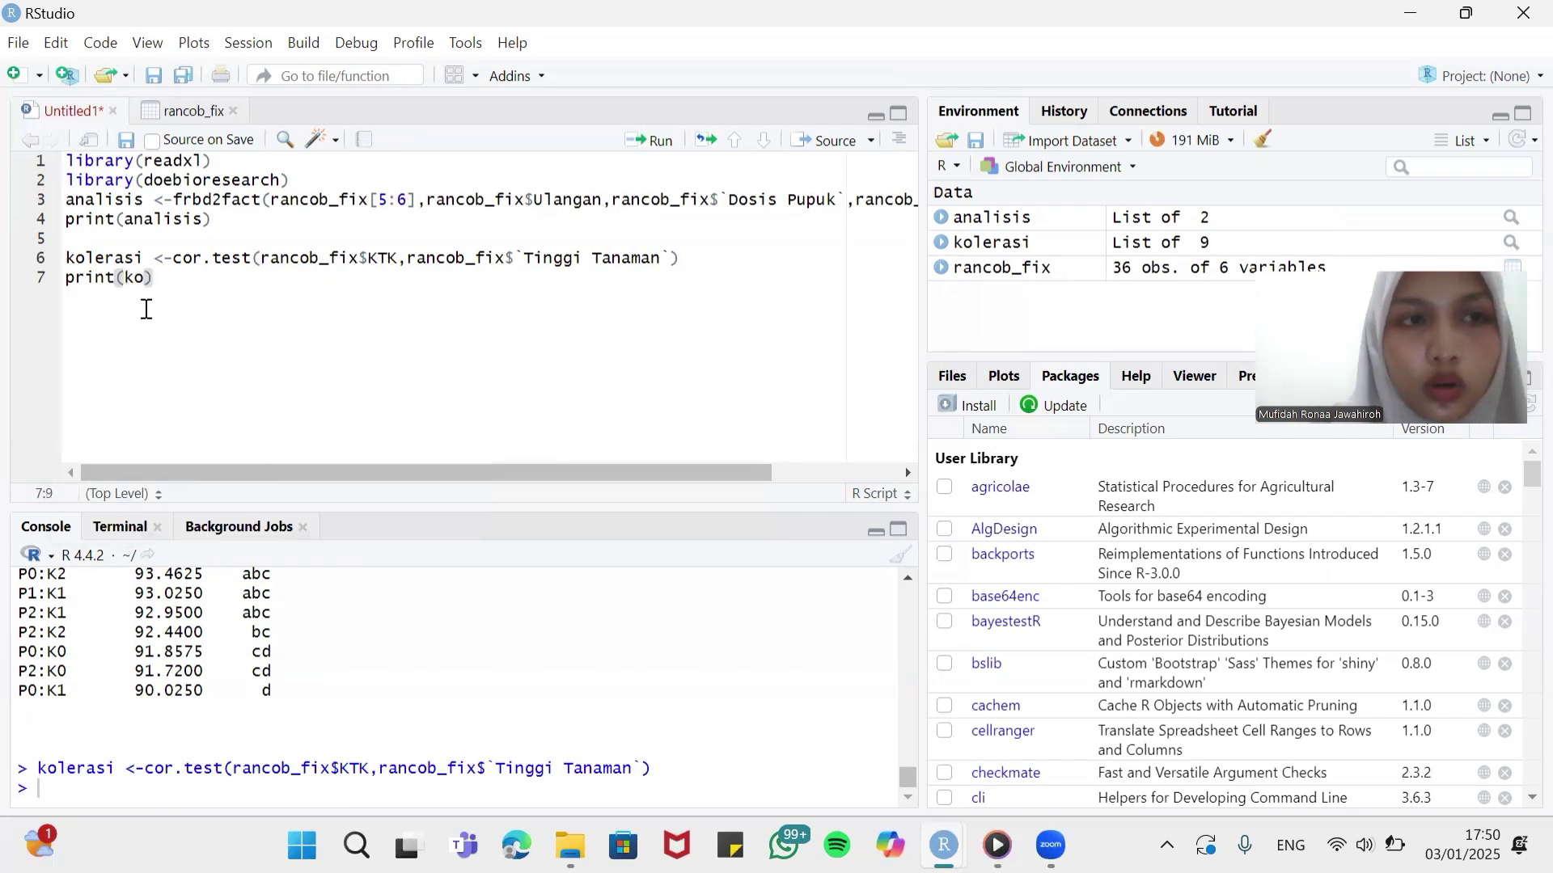
type("re")
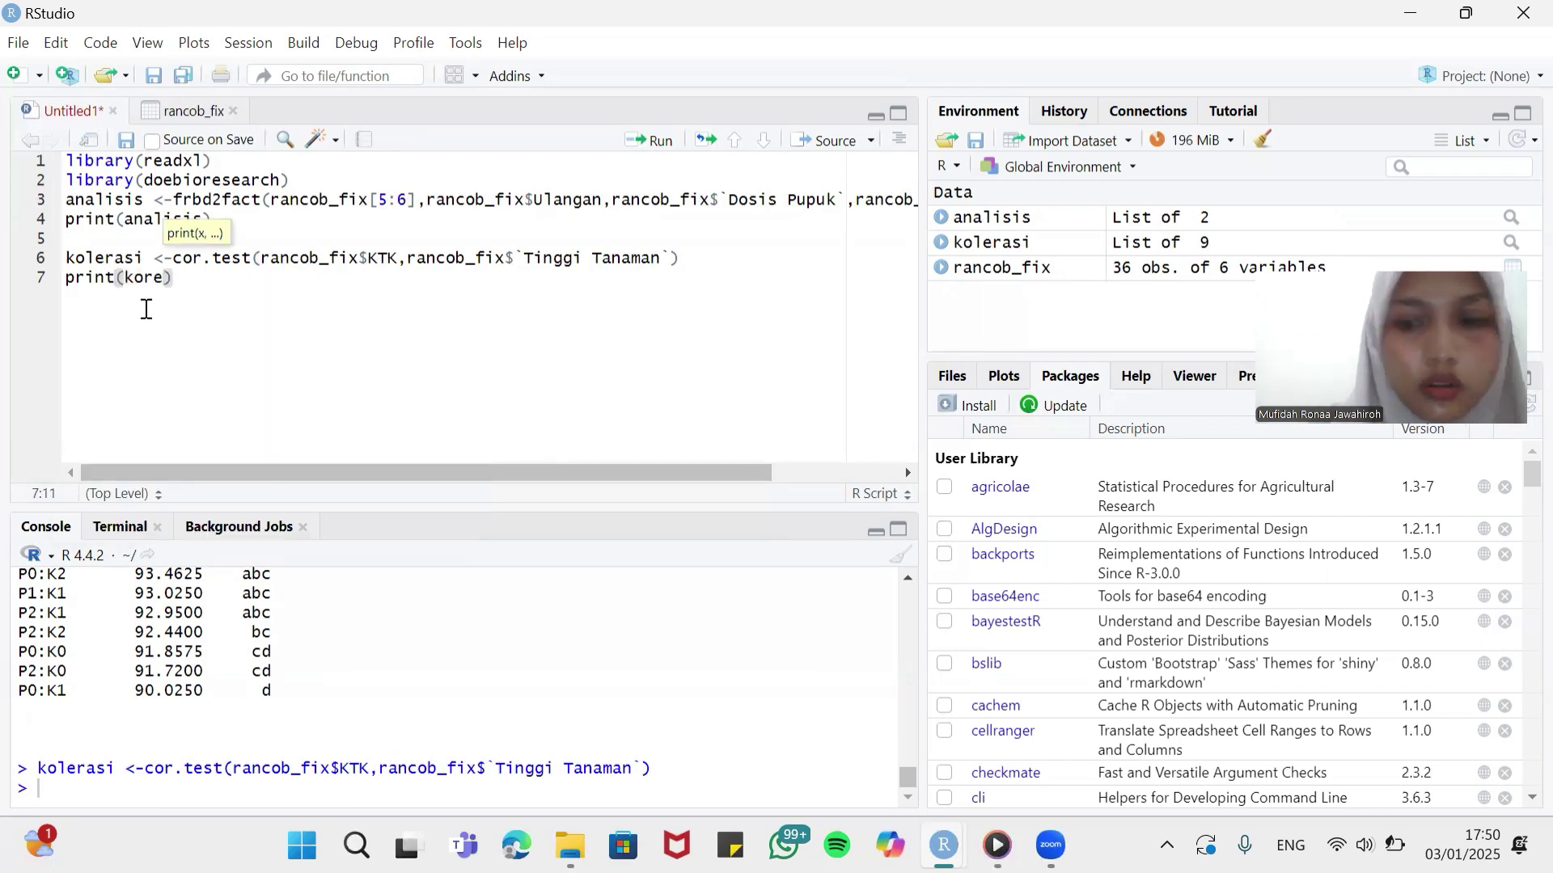
key("BackSpace")
key("BackSpace")
type("ler")
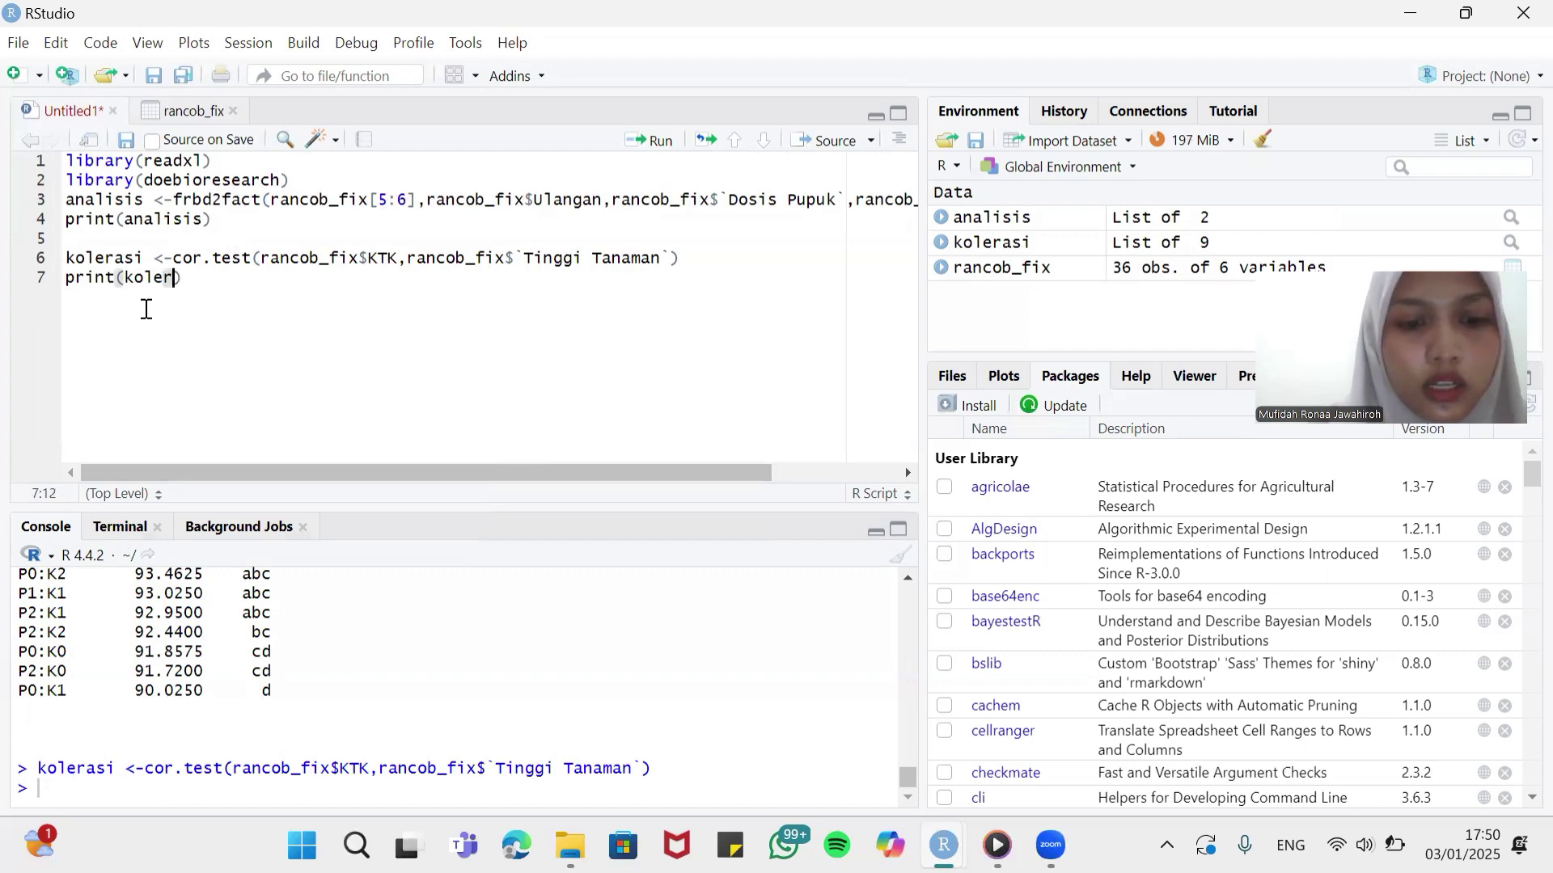
type("asi")
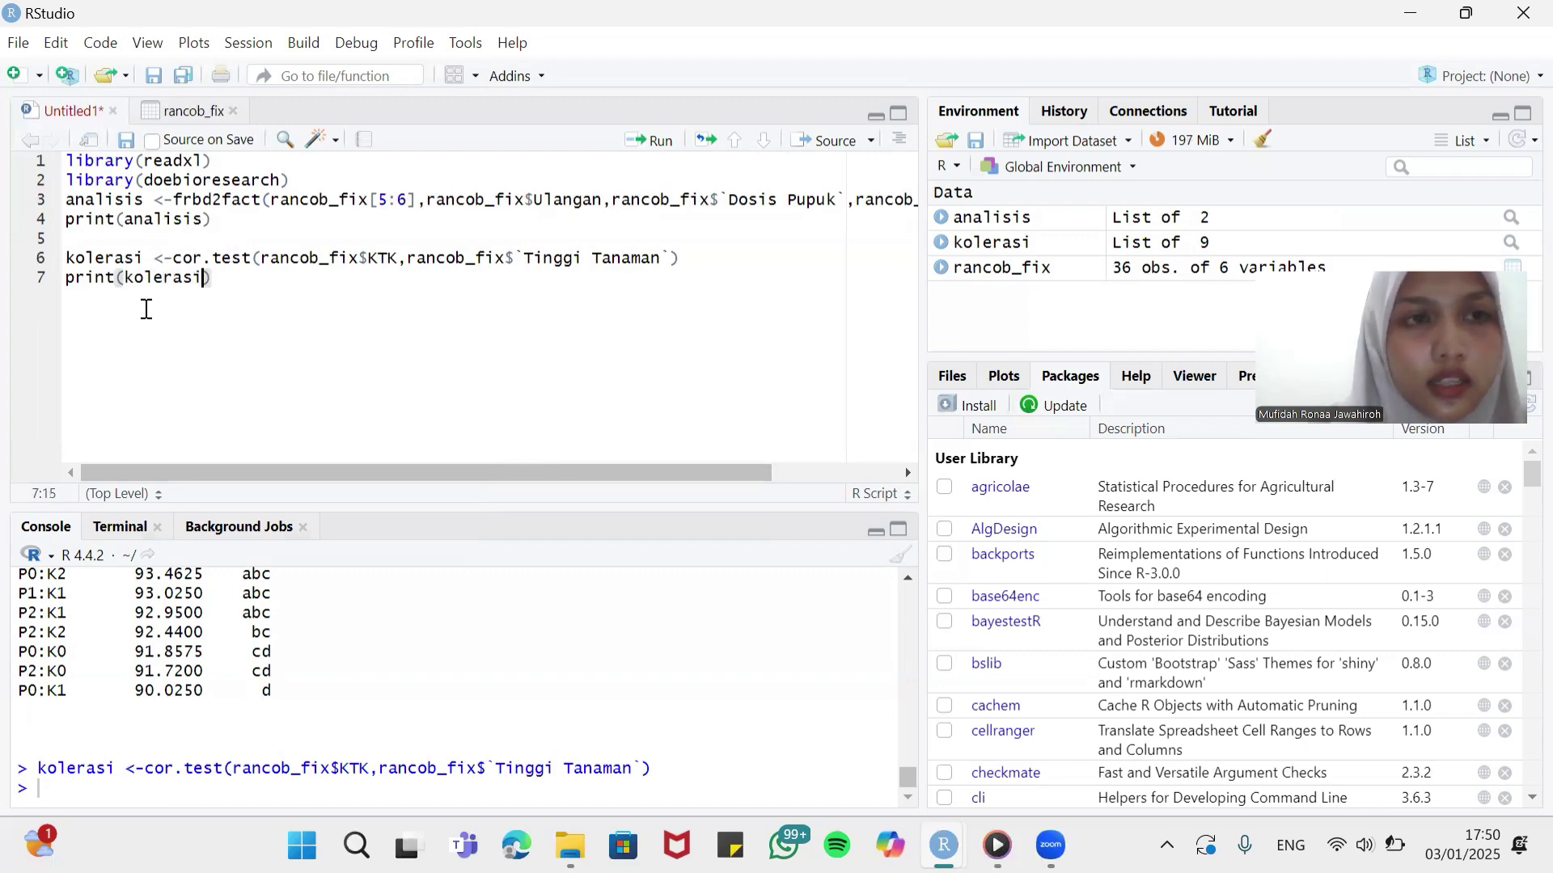
left_click(641, 148)
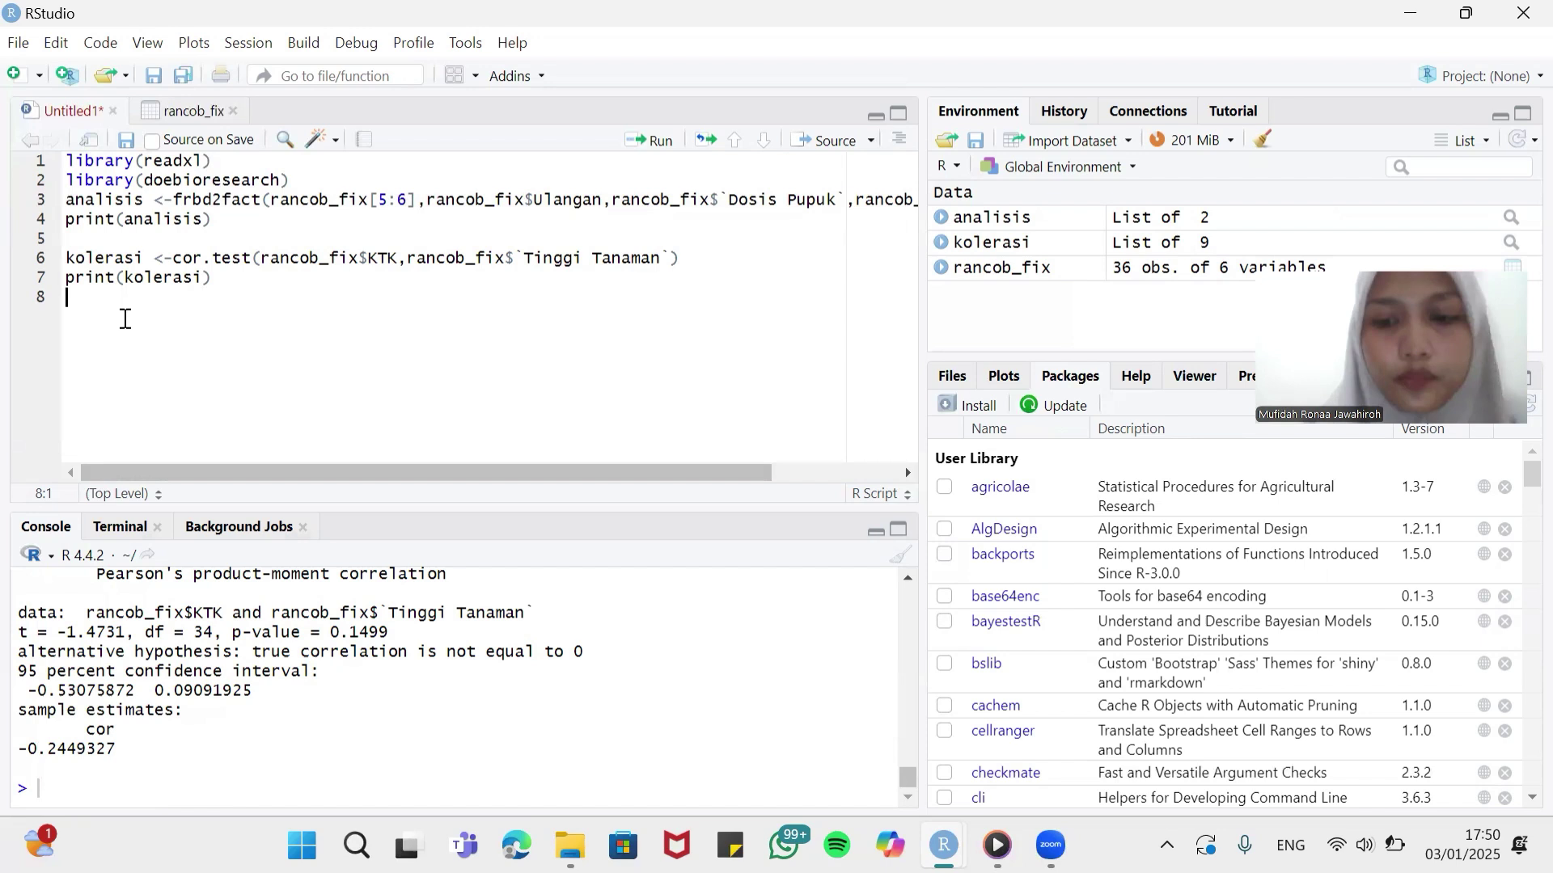
Step: Add library(ggplot2) on line 9, below a blank line, and run it to load the package
key("Return")
type("libra")
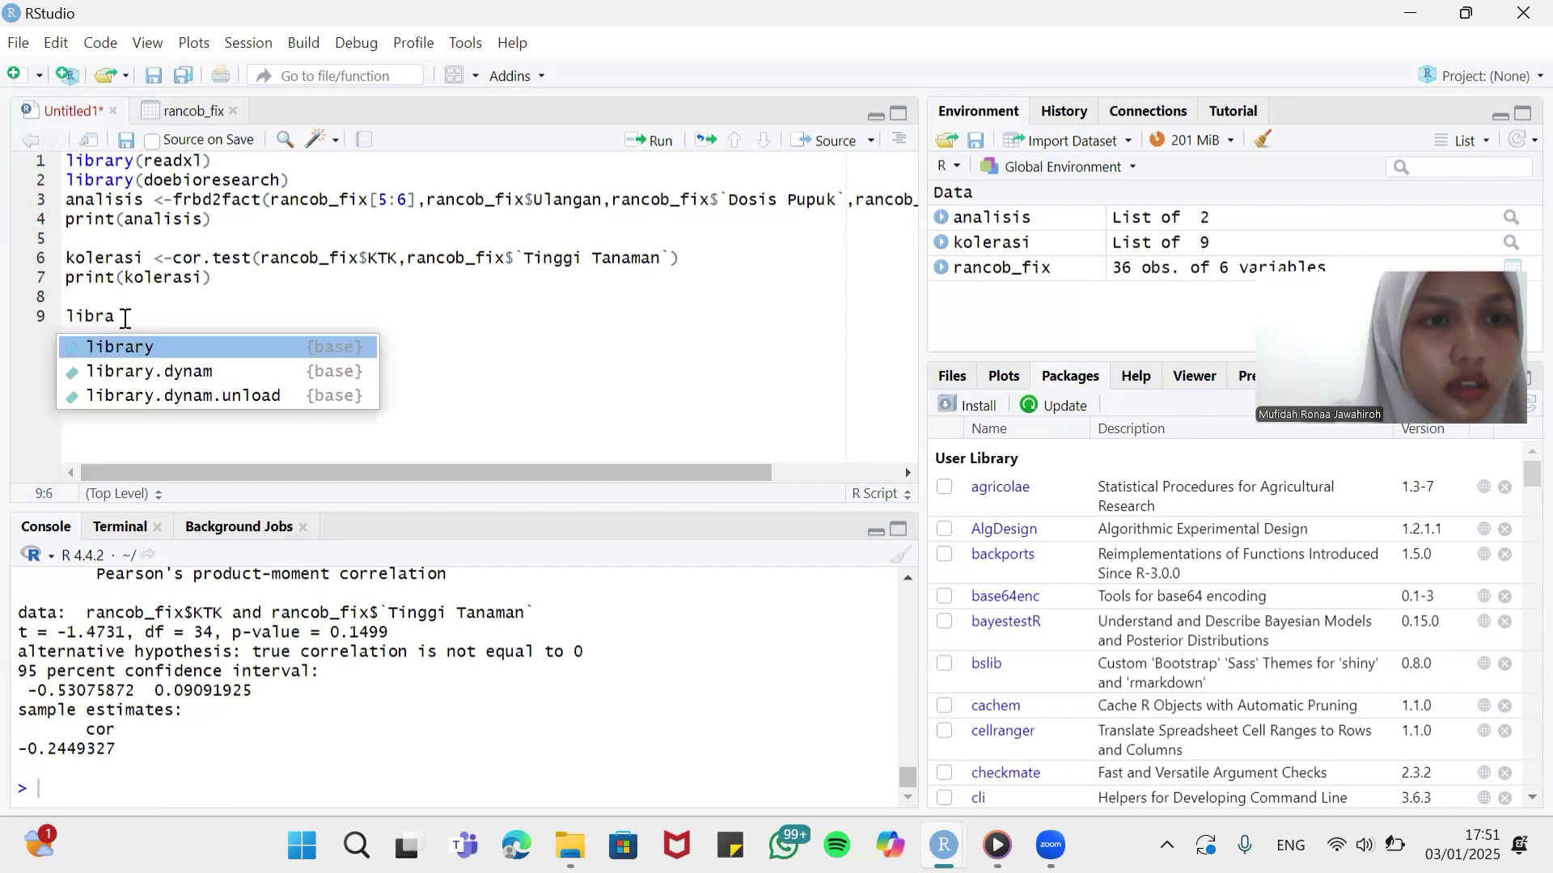
key("Tab")
type("ggp")
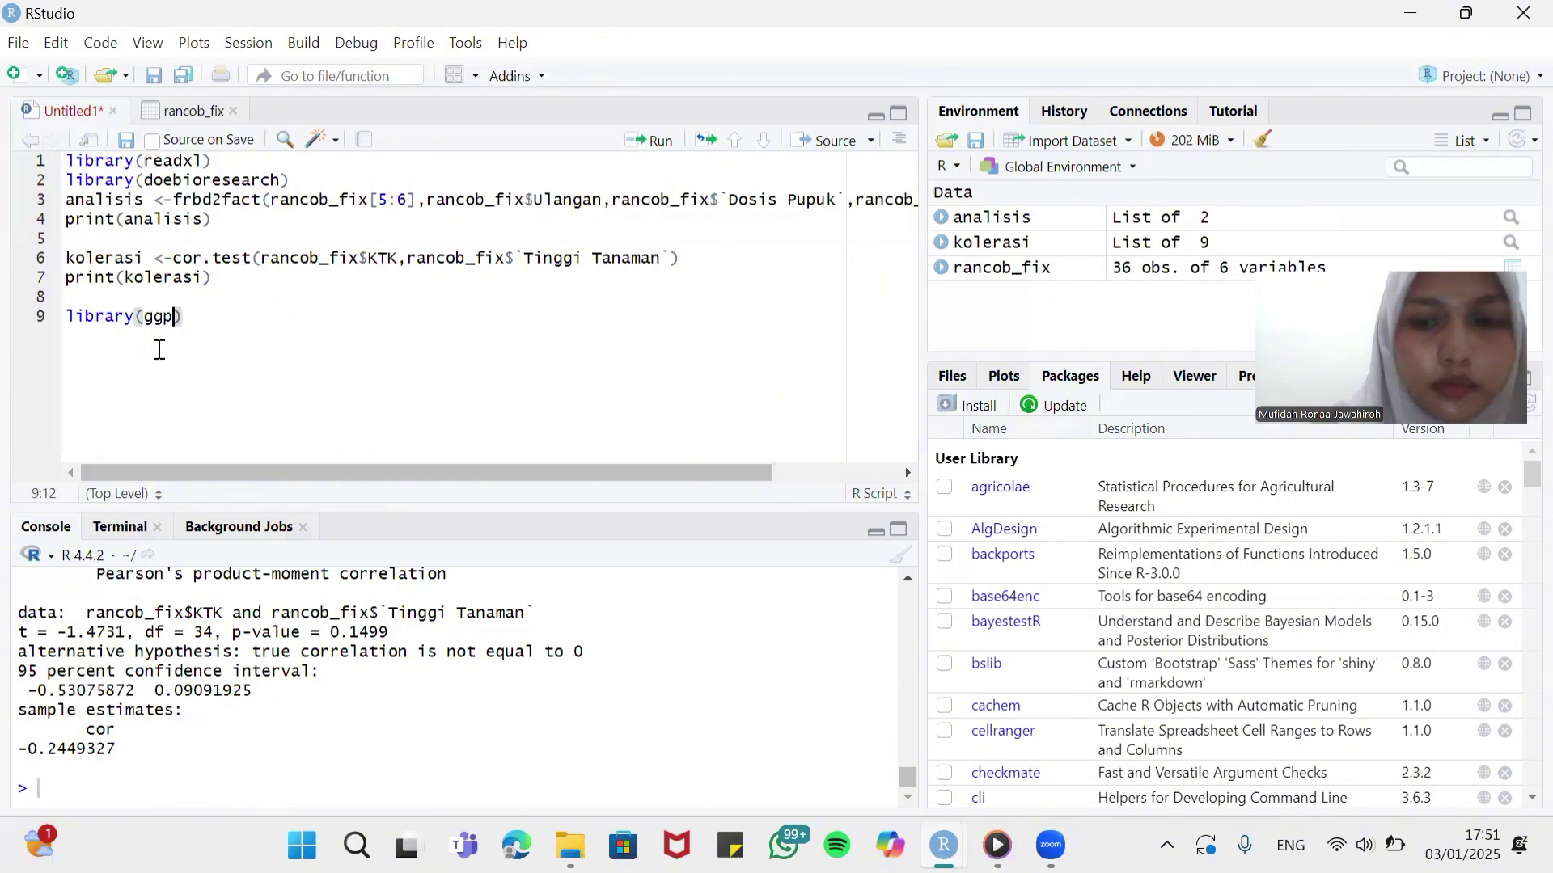
left_click(183, 349)
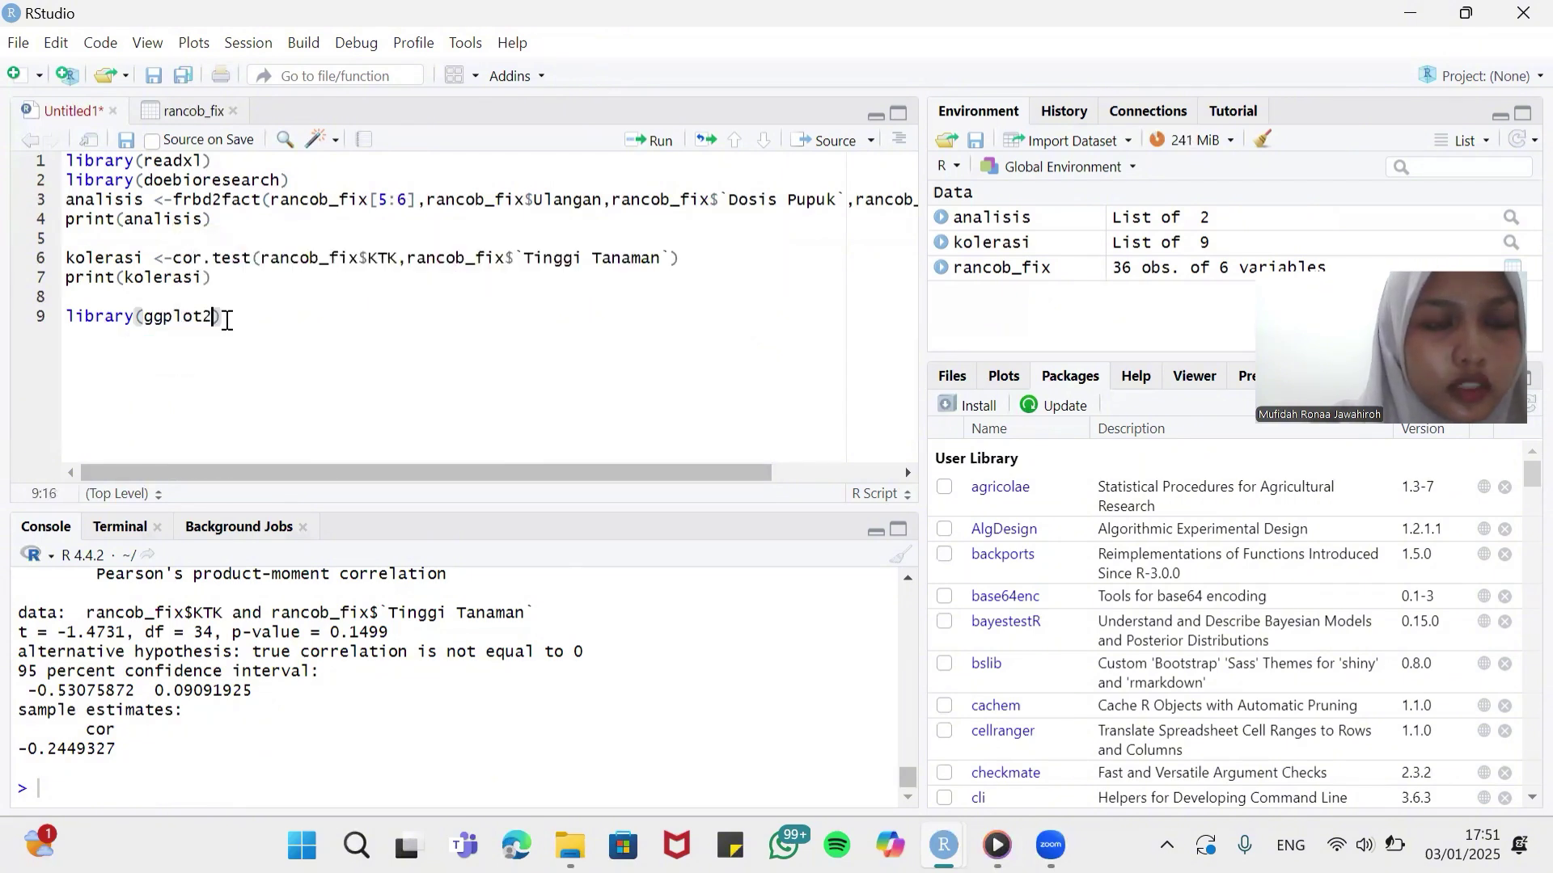
left_click(652, 142)
Step: Add library(ggpp) on line 10 of the script and run it to load the package
type("libra")
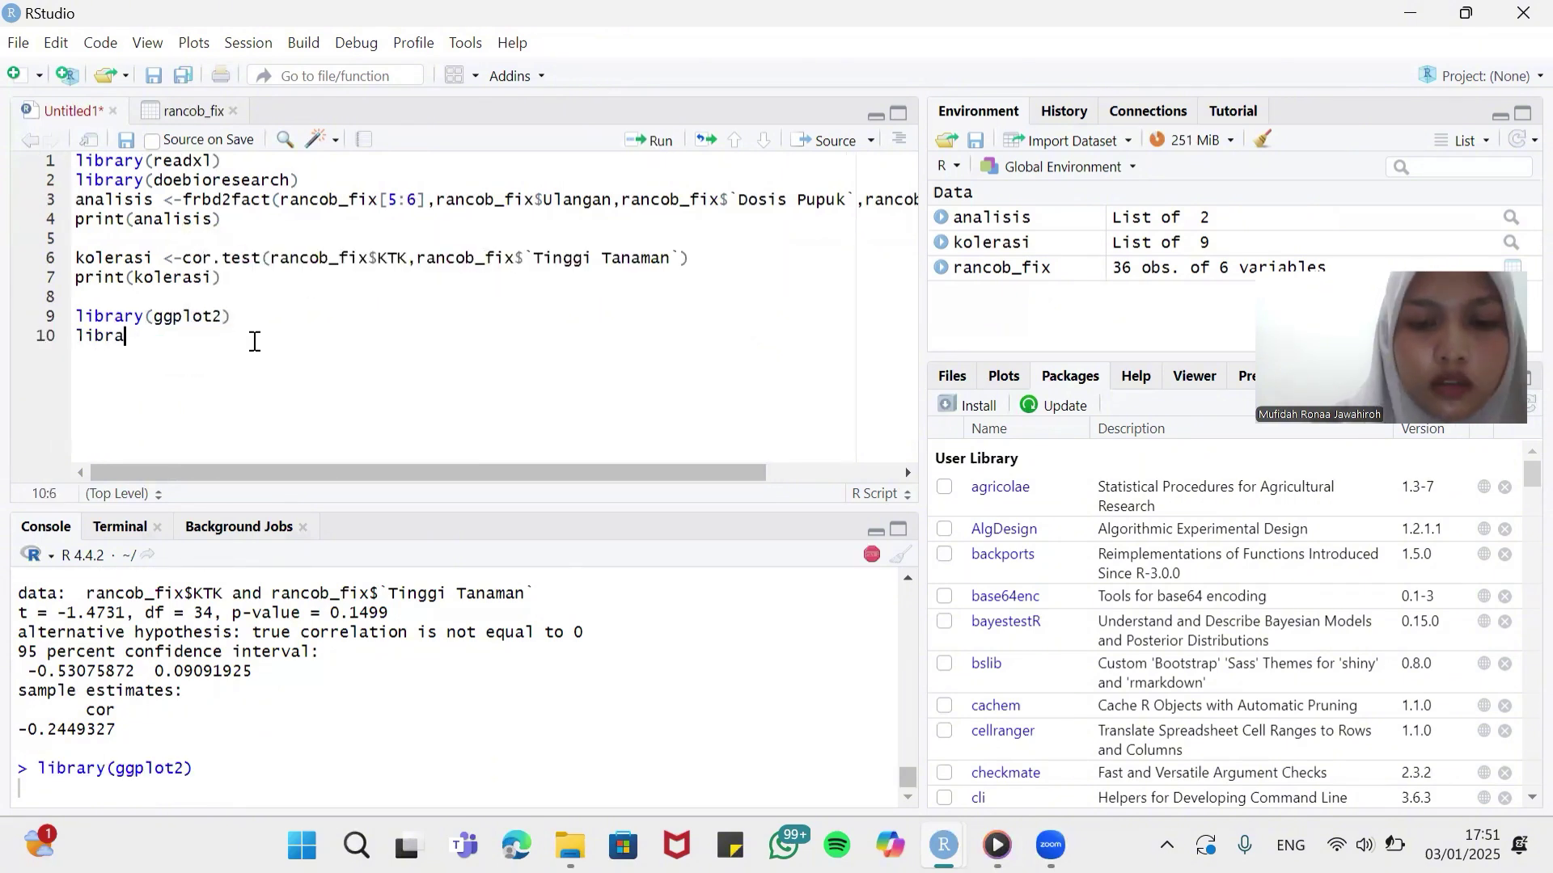
type("r")
left_click(157, 367)
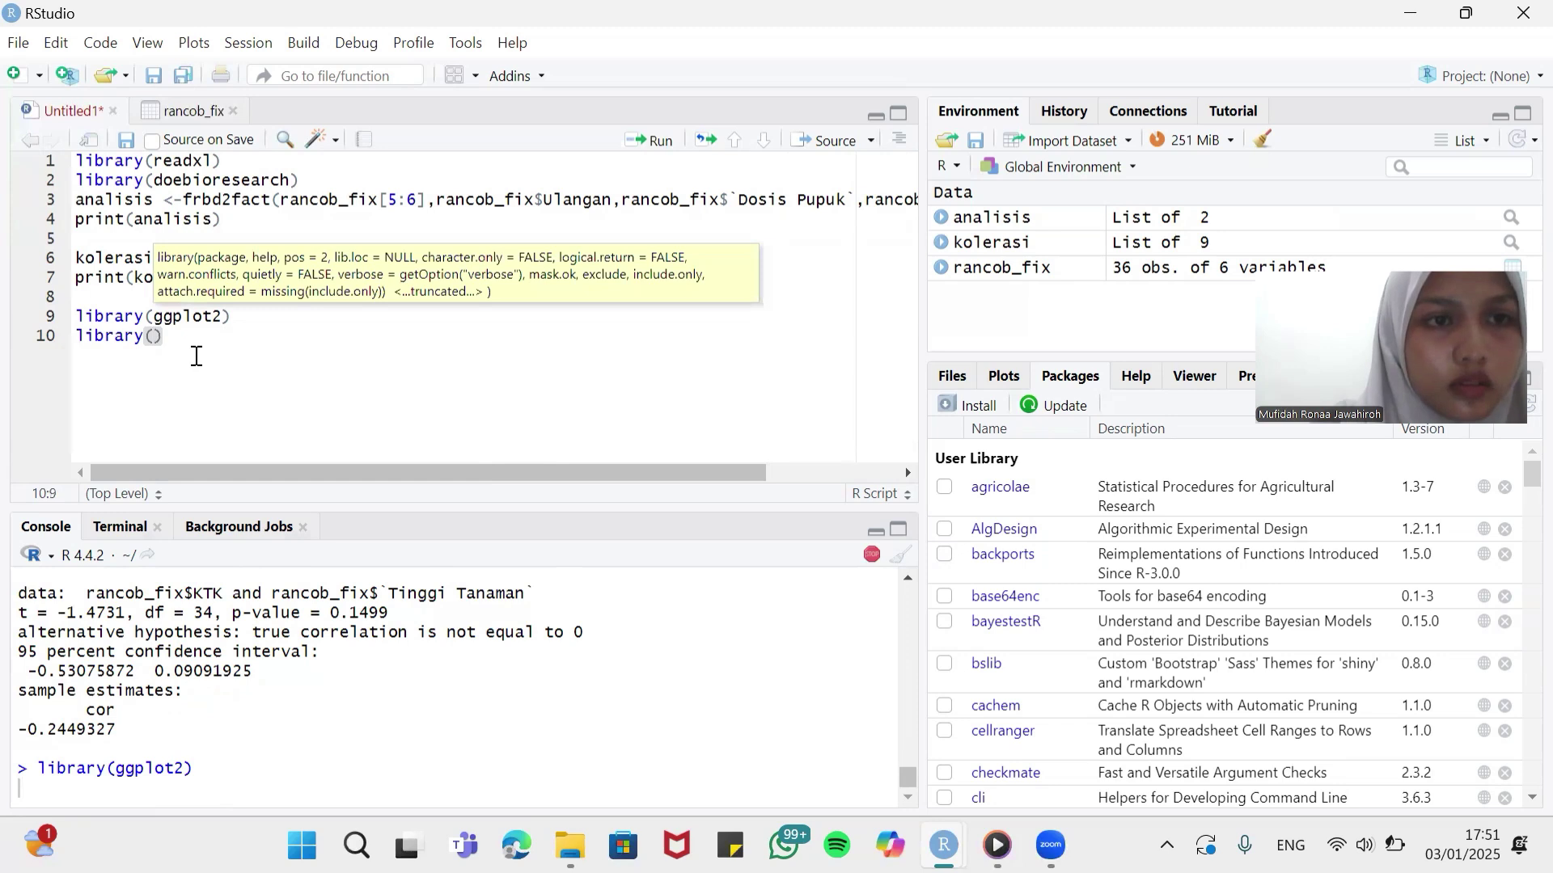
type("ggpl")
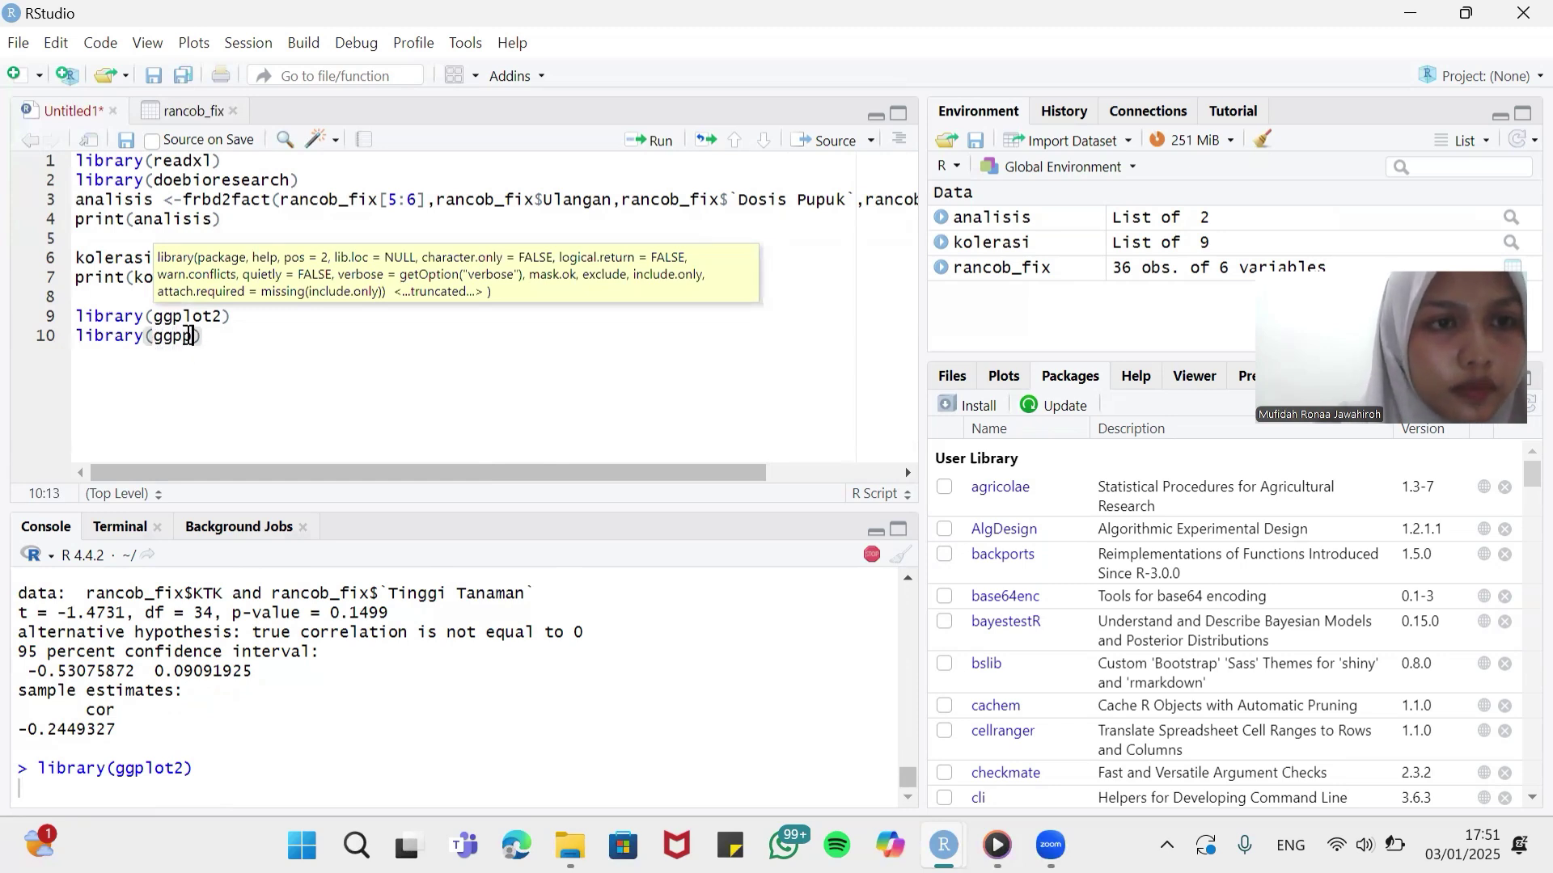
key("BackSpace")
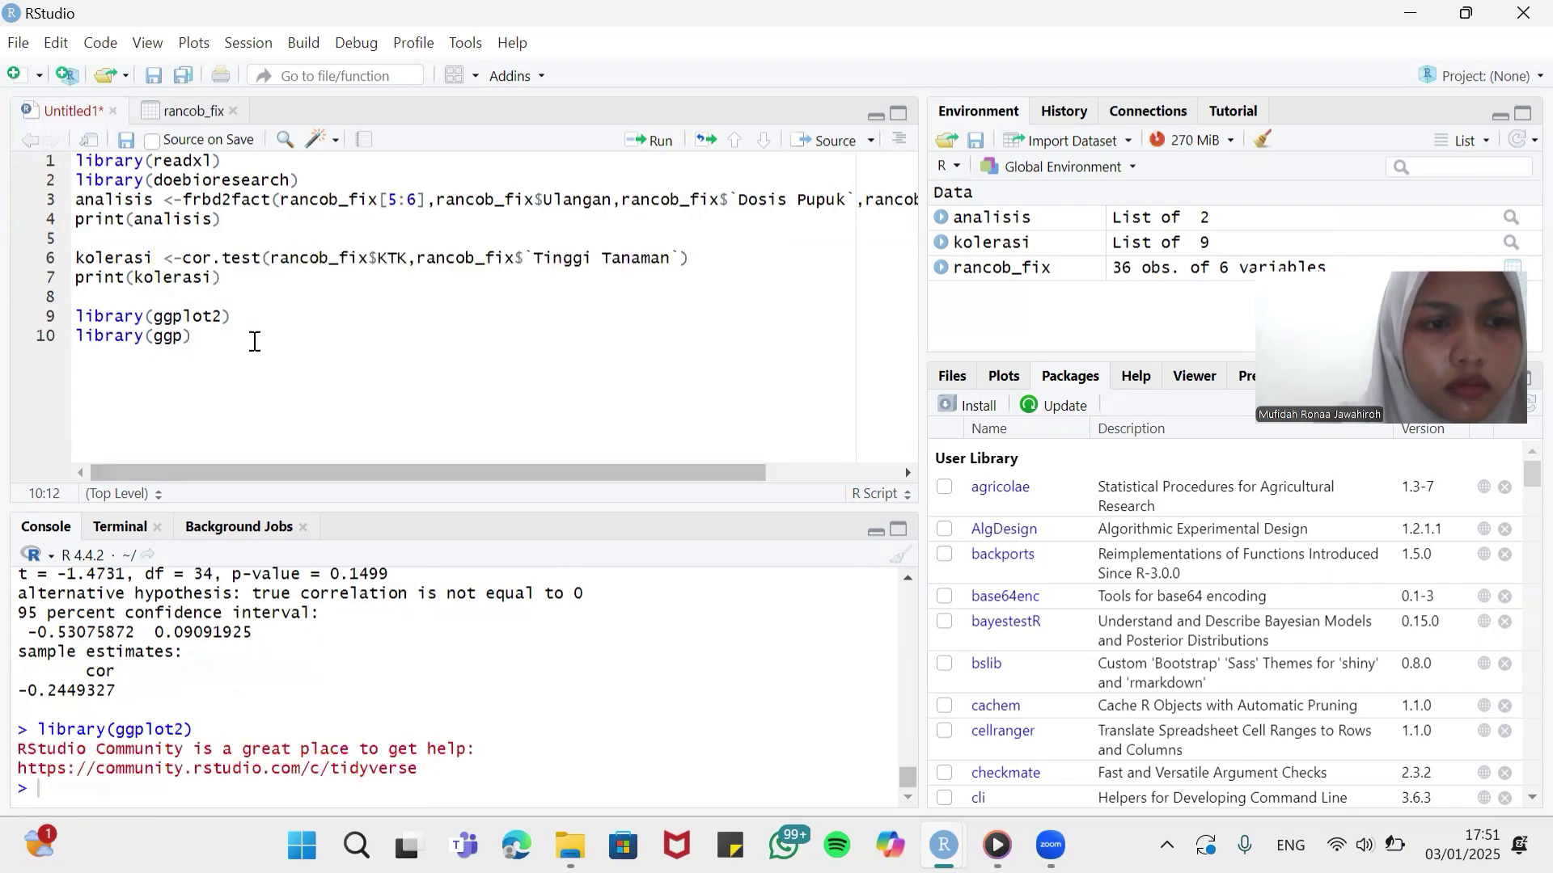
key("BackSpace")
key("BackSpace")
key("BackSpace")
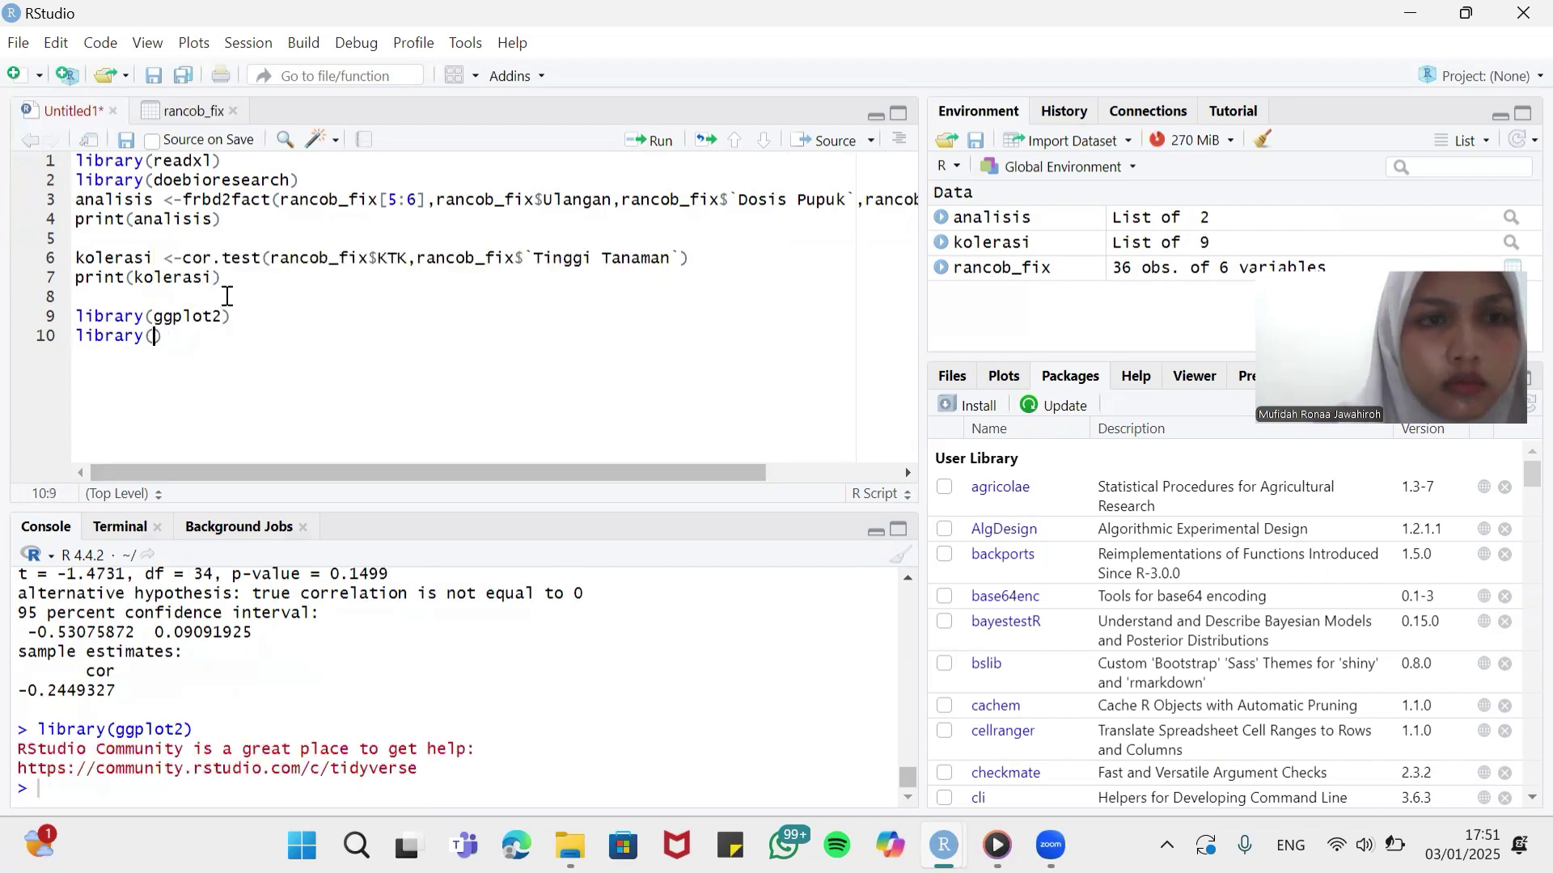
type("ggp")
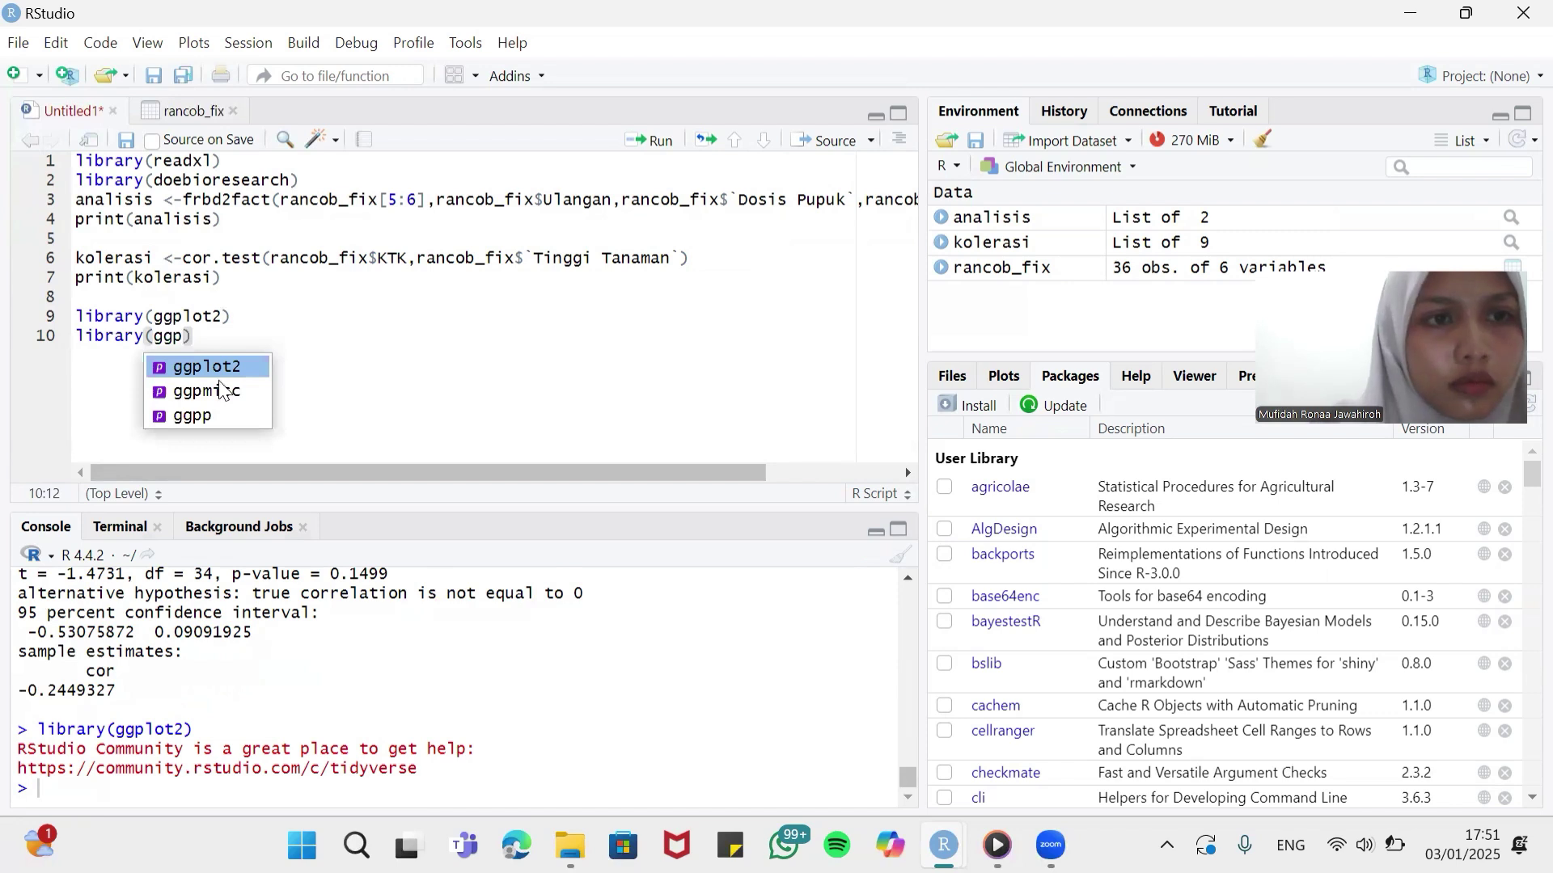
left_click(223, 409)
key("ctrl+Return")
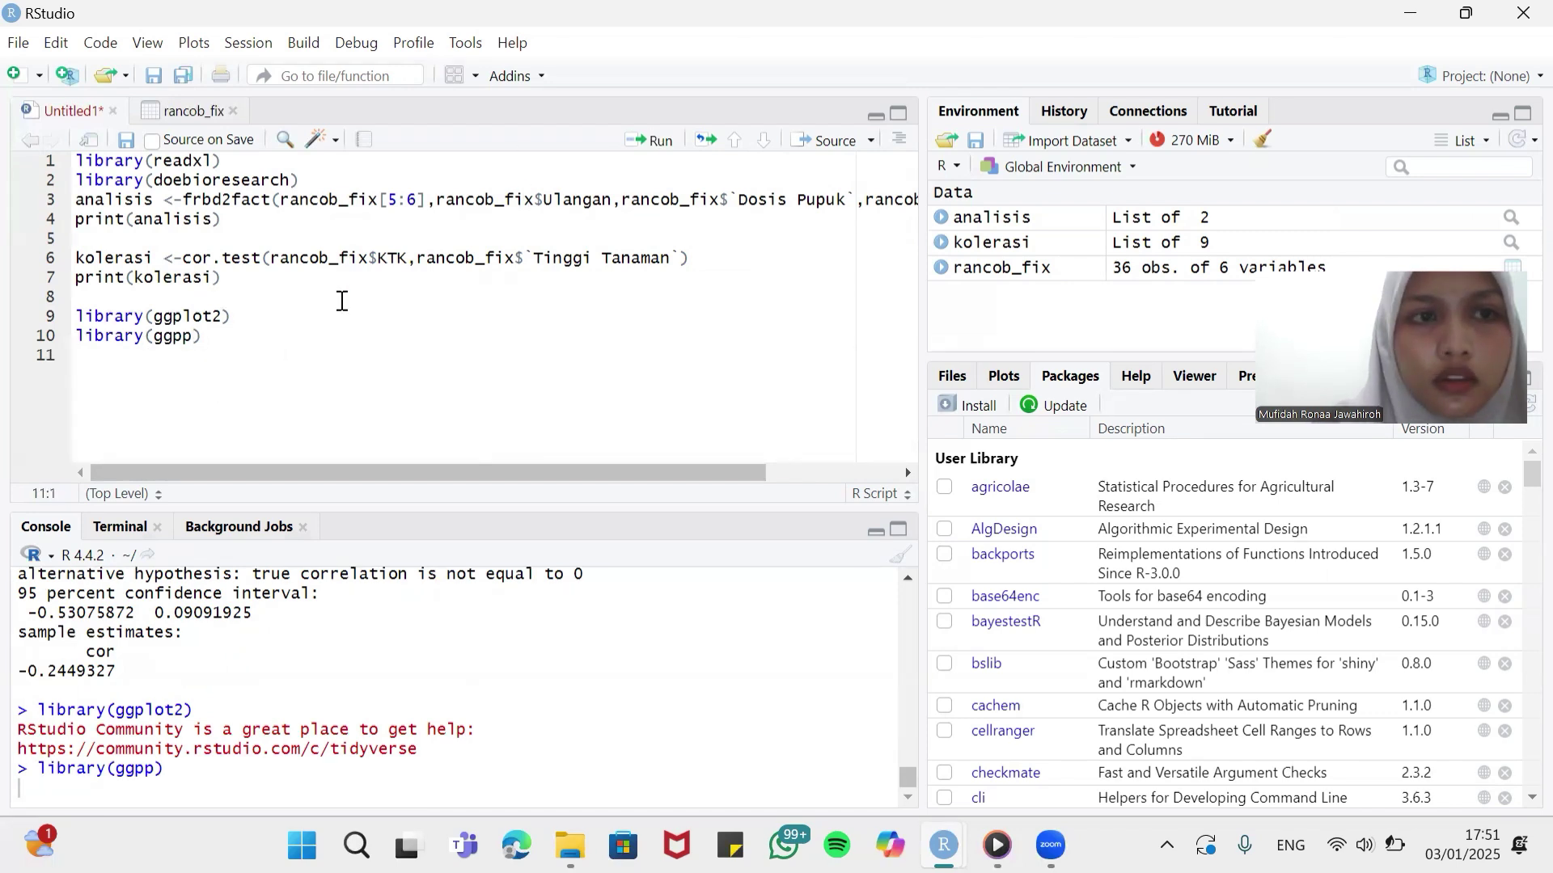
Step: Add library(ggpmisc) on line 11 of the script and run it to load the package
type("libra")
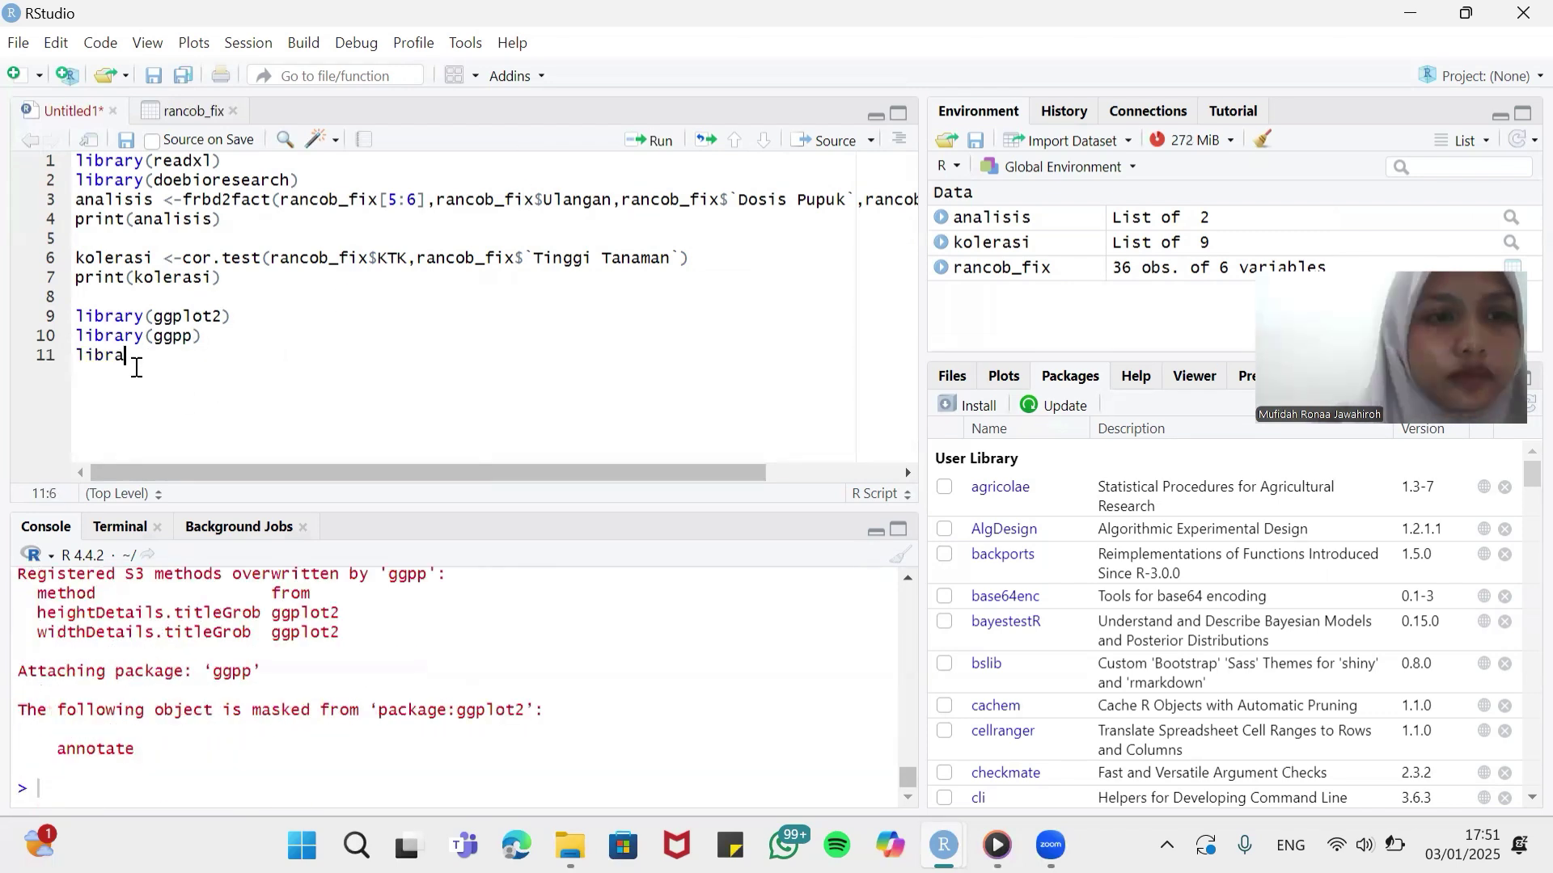
key("Tab")
type("ggp")
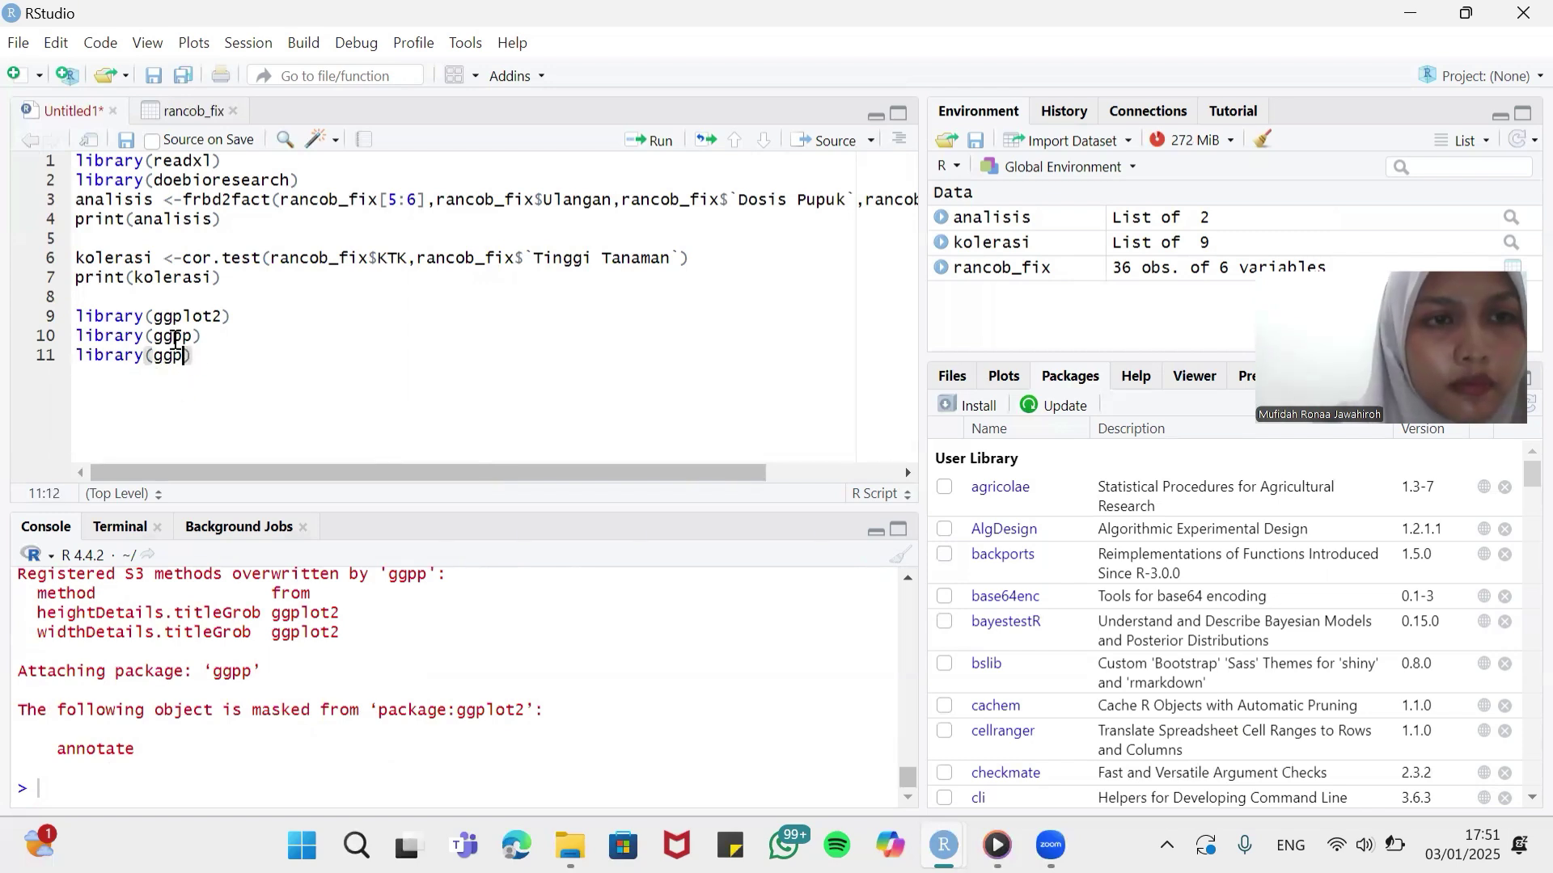
key("BackSpace")
type("p")
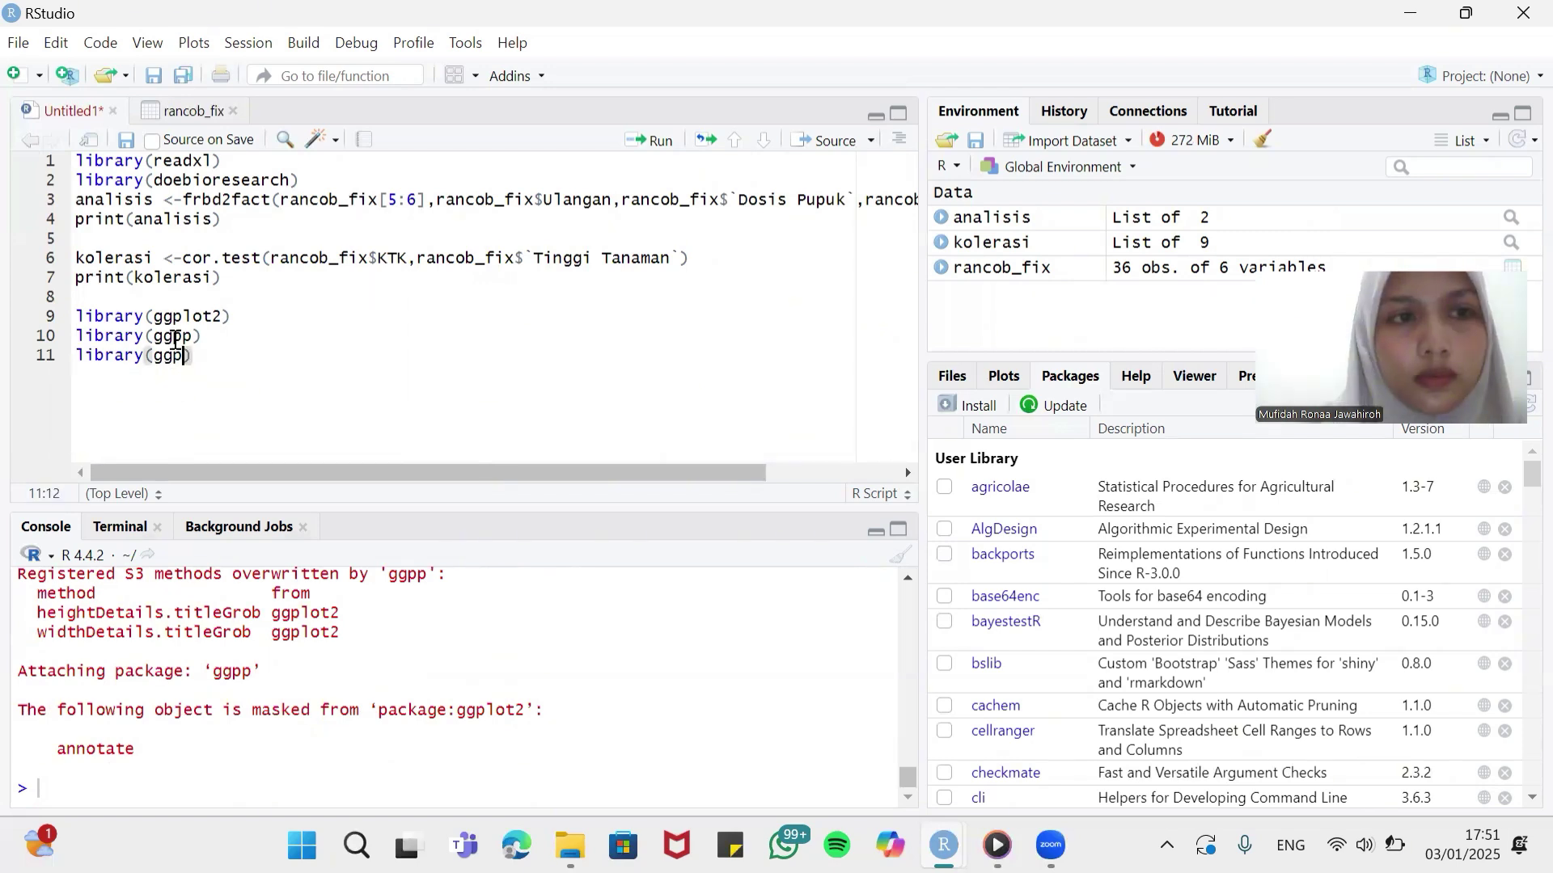
left_click(209, 413)
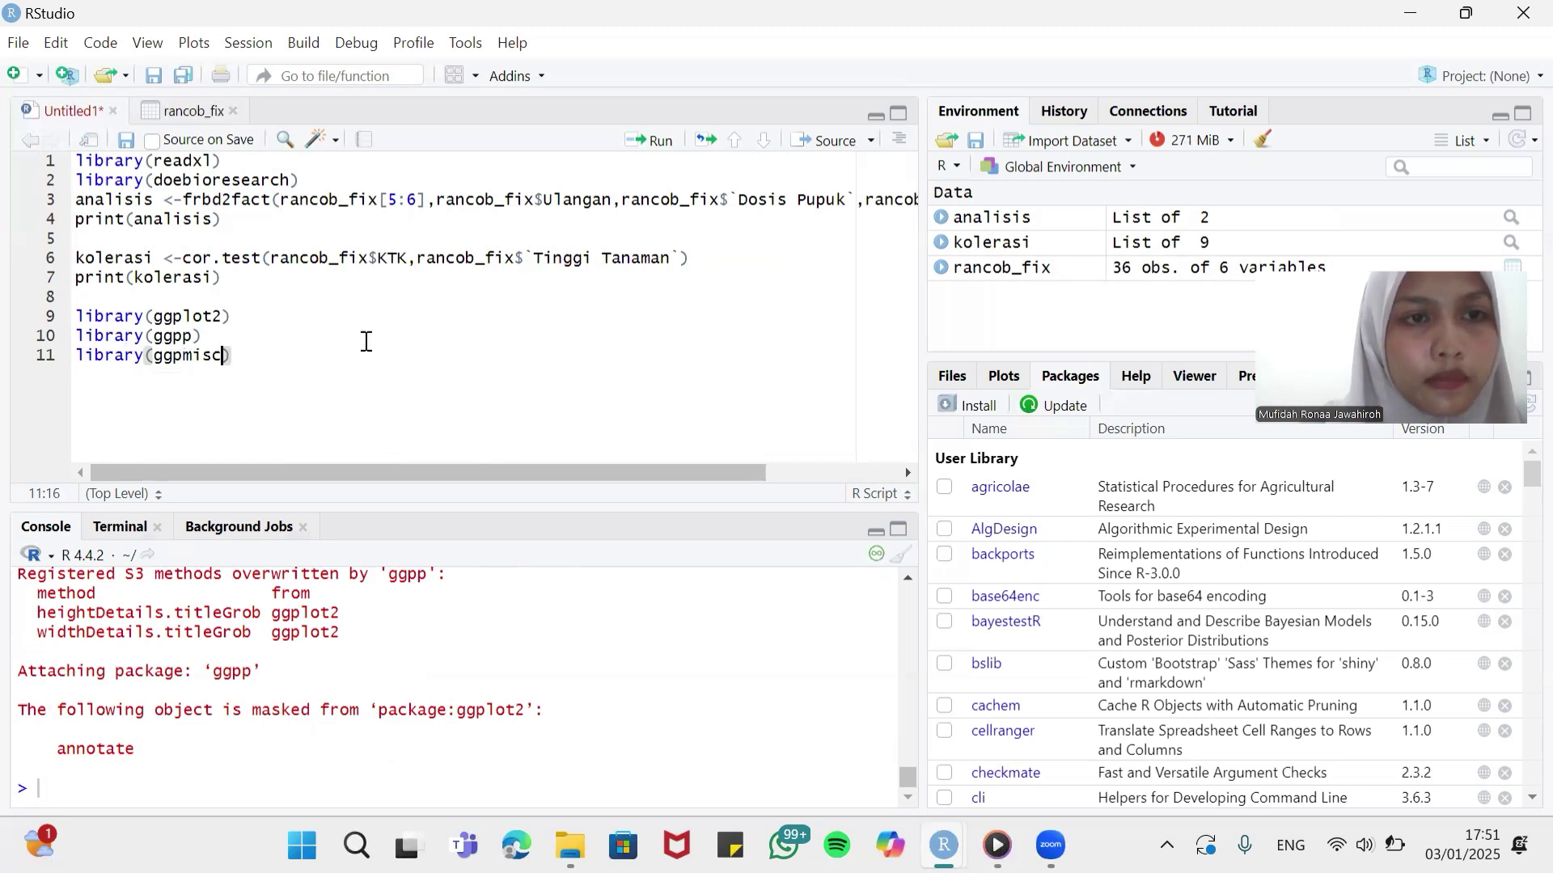
key("ctrl+Return")
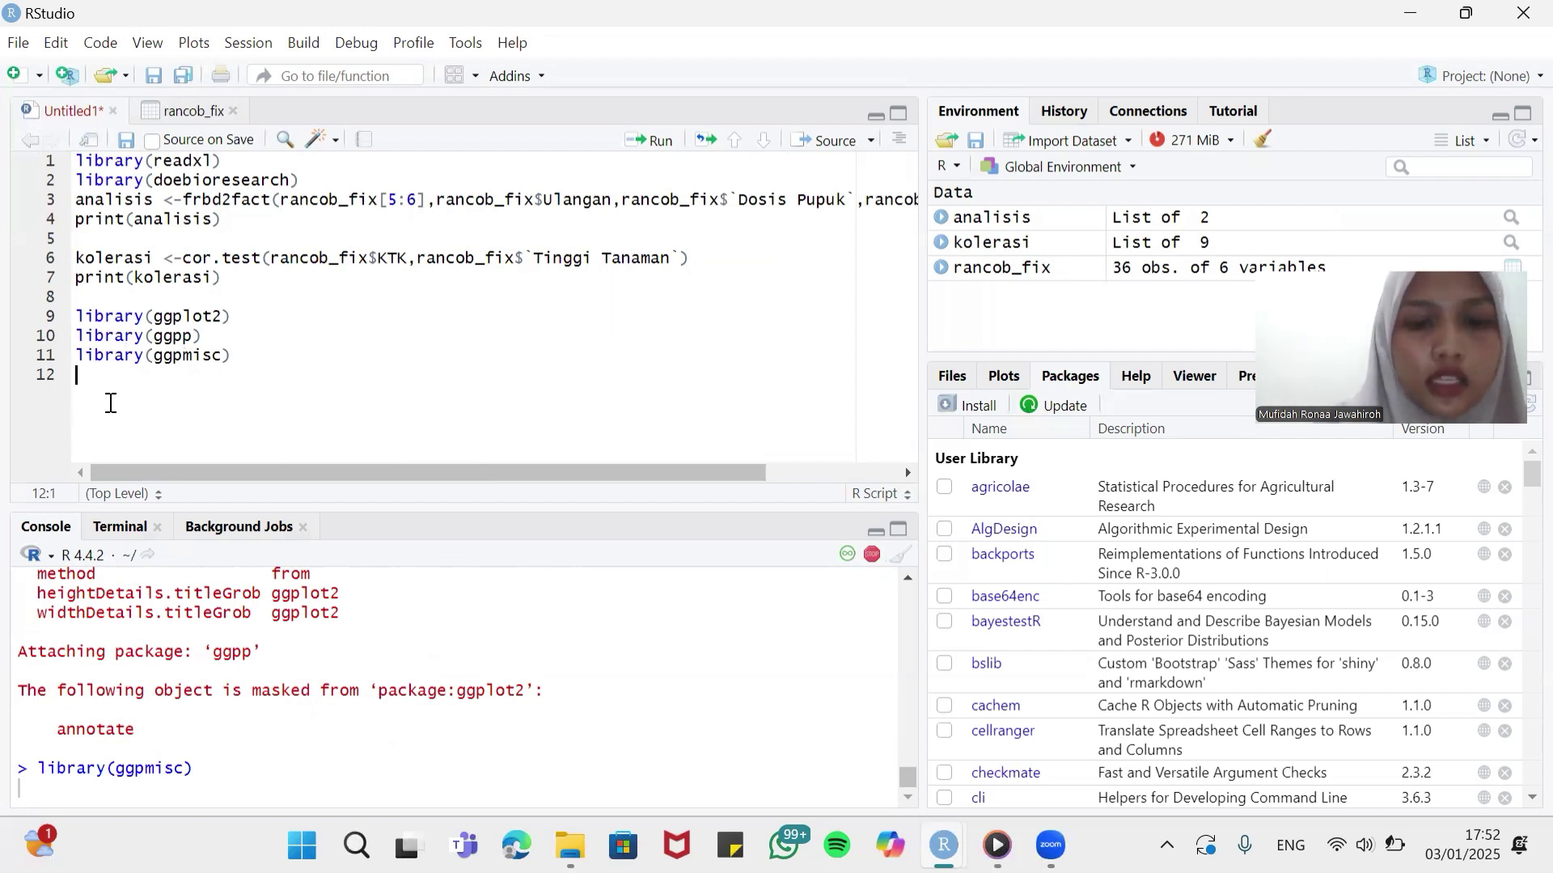
Step: Begin a ggplot call on line 12 with rancob_fix as its data argument
type("gg")
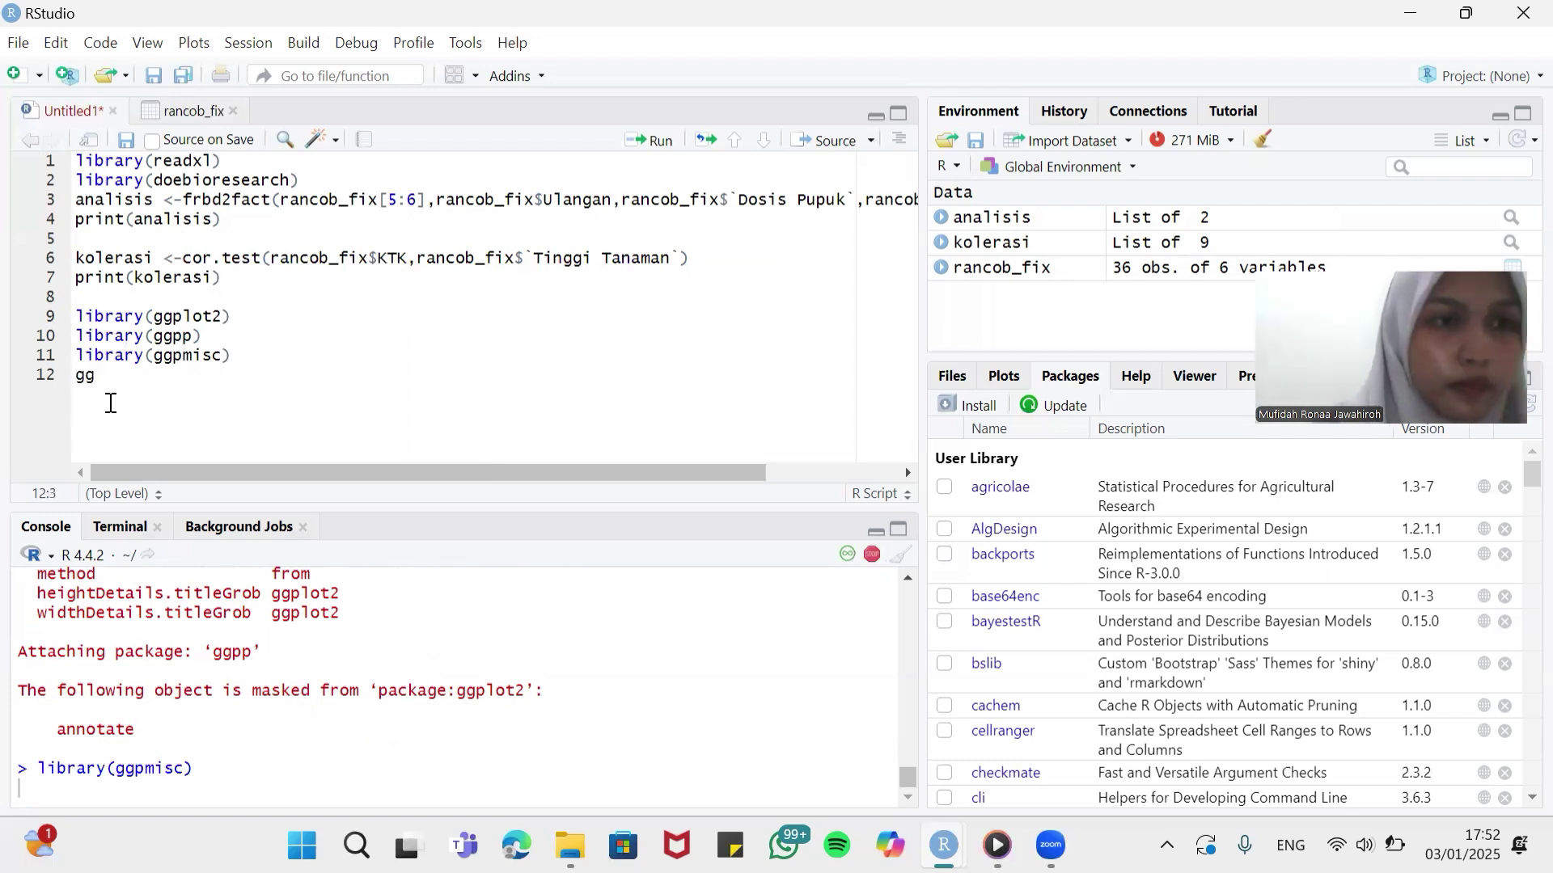
type("p")
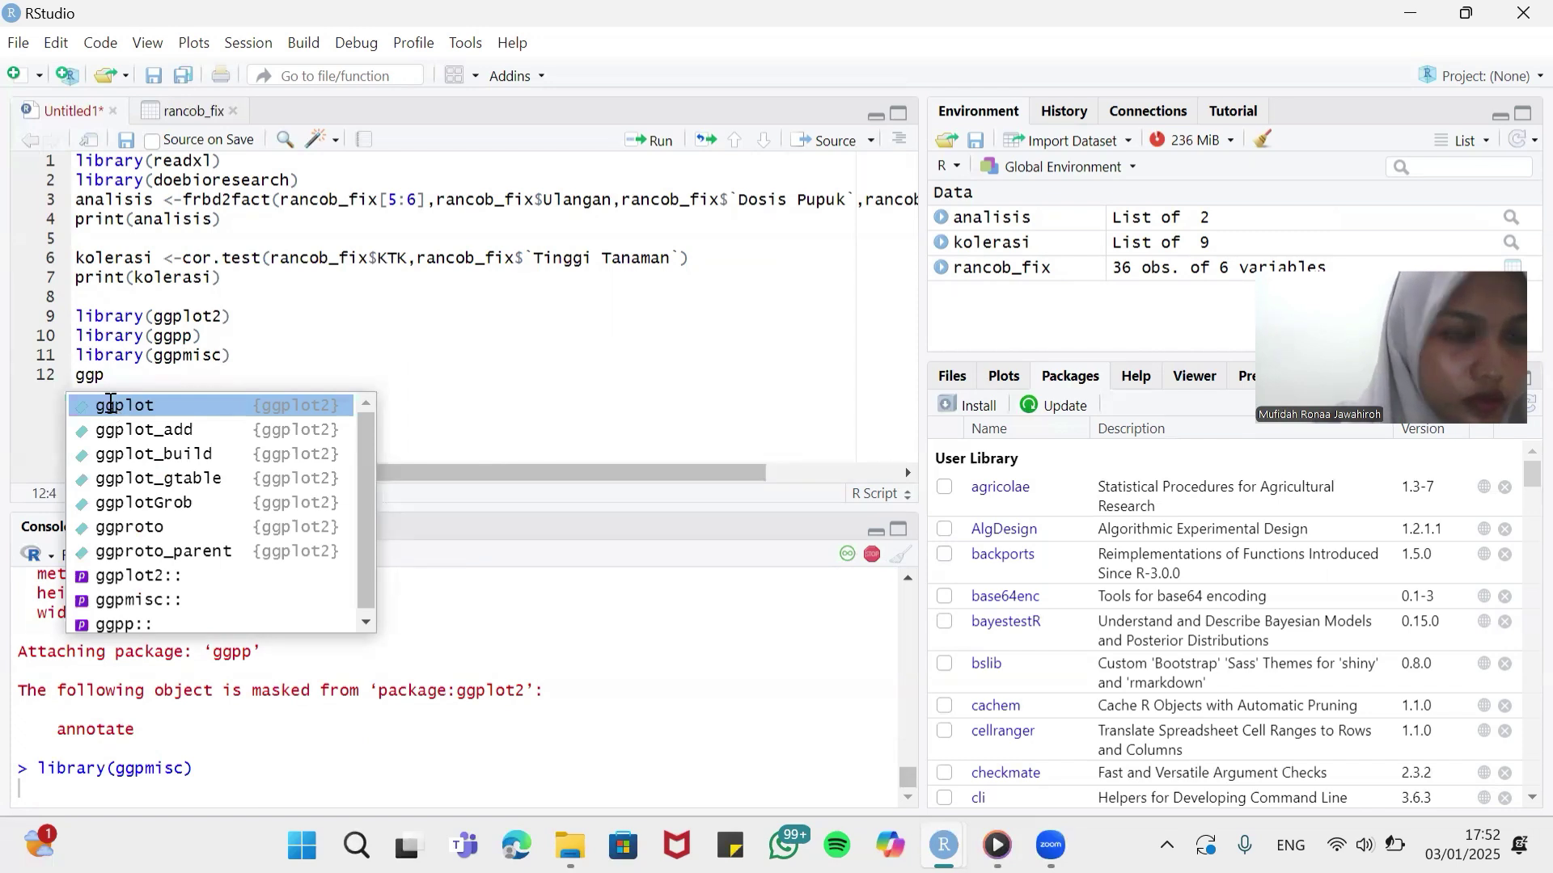
left_click(111, 404)
type("r")
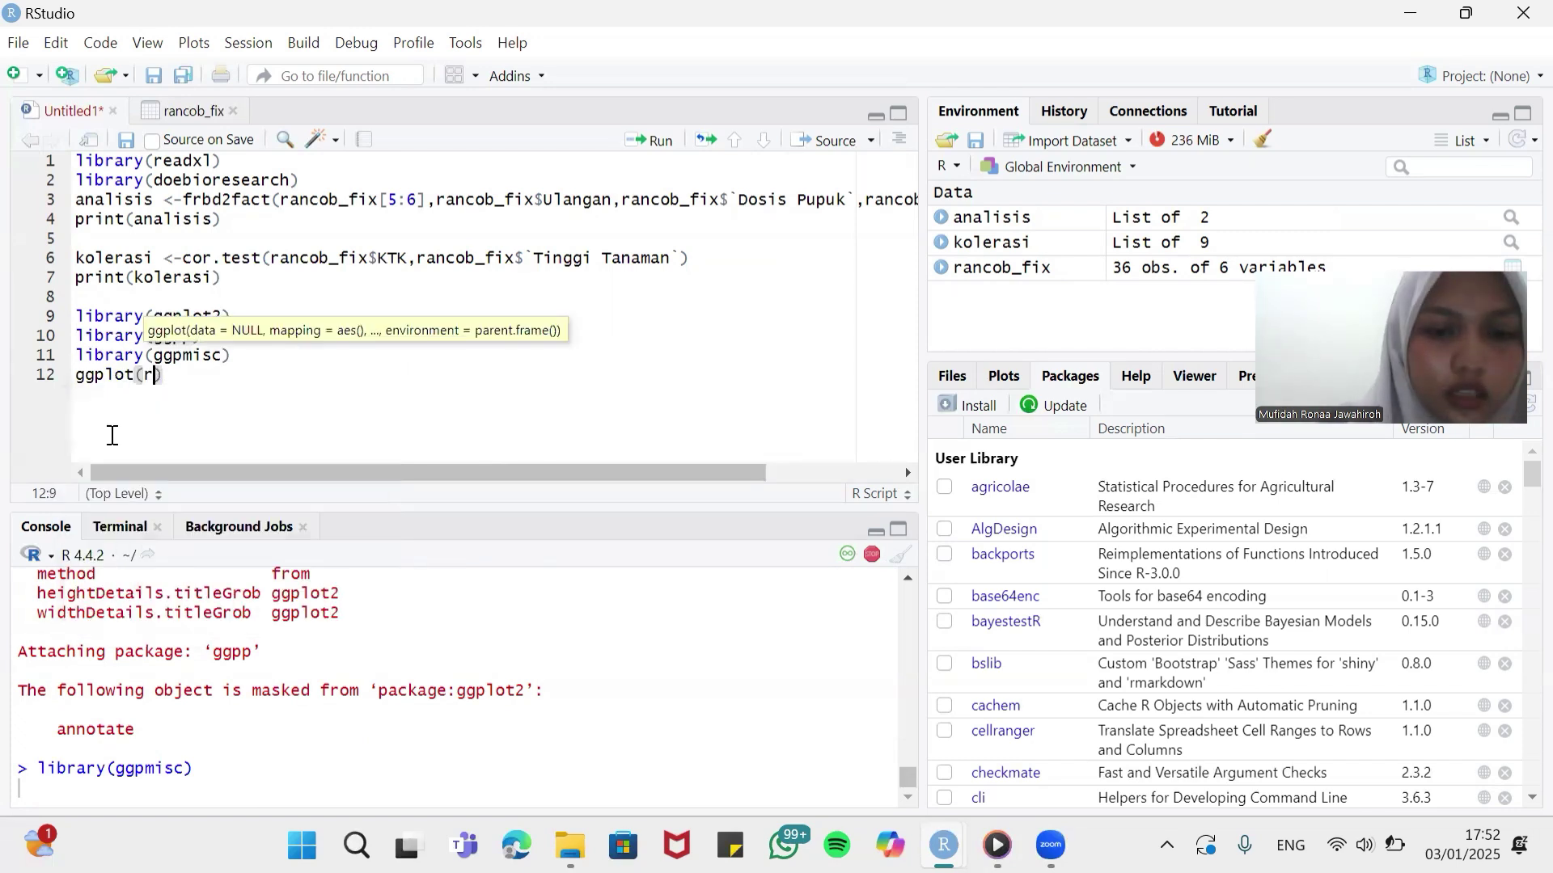
type("anc")
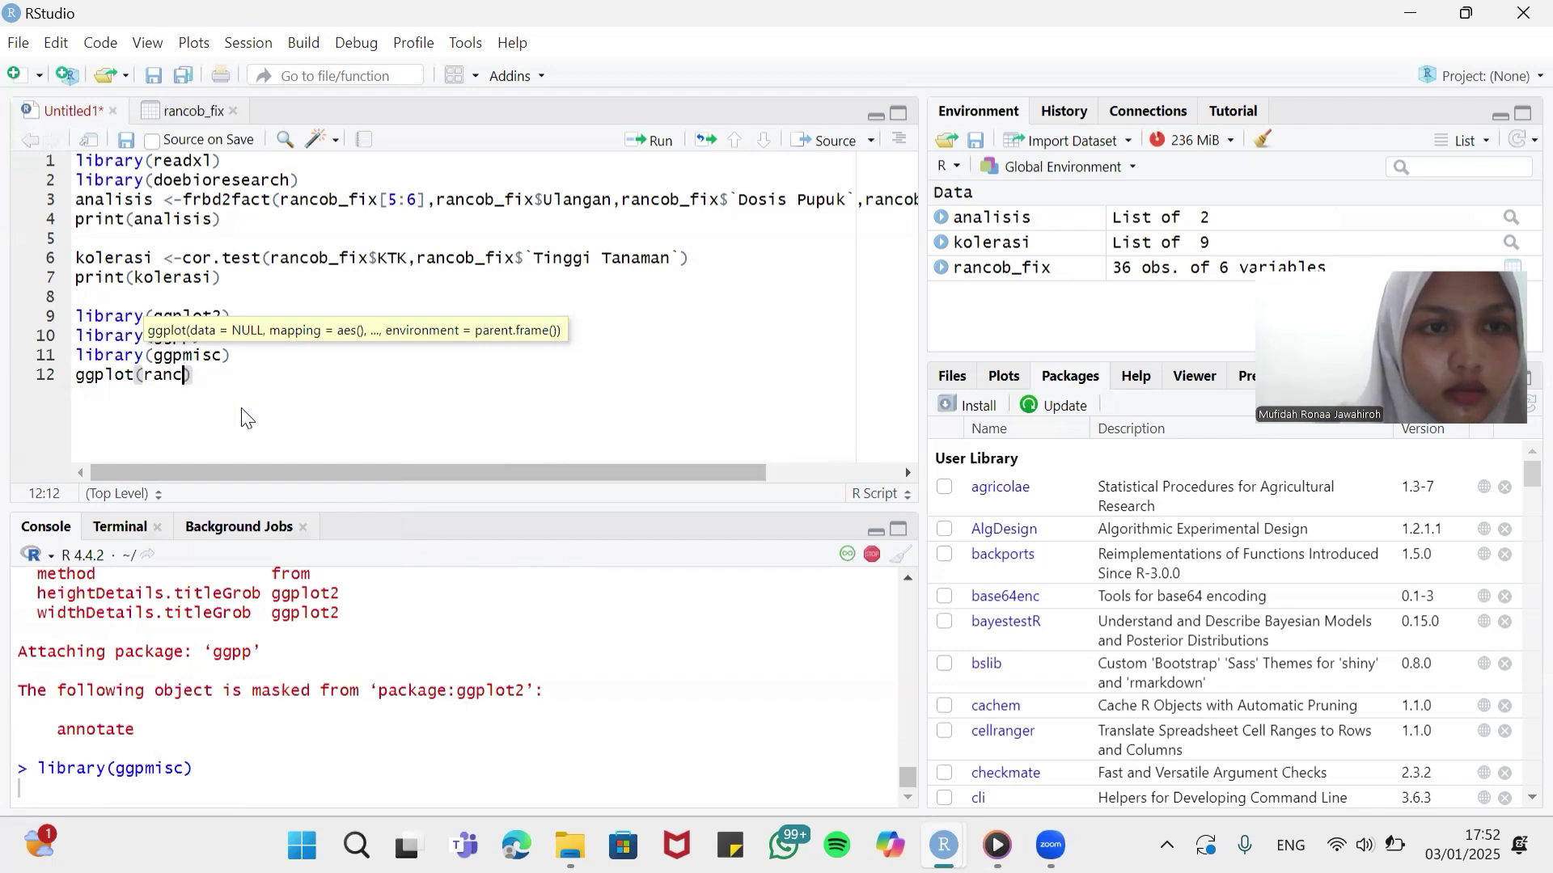
key("Tab")
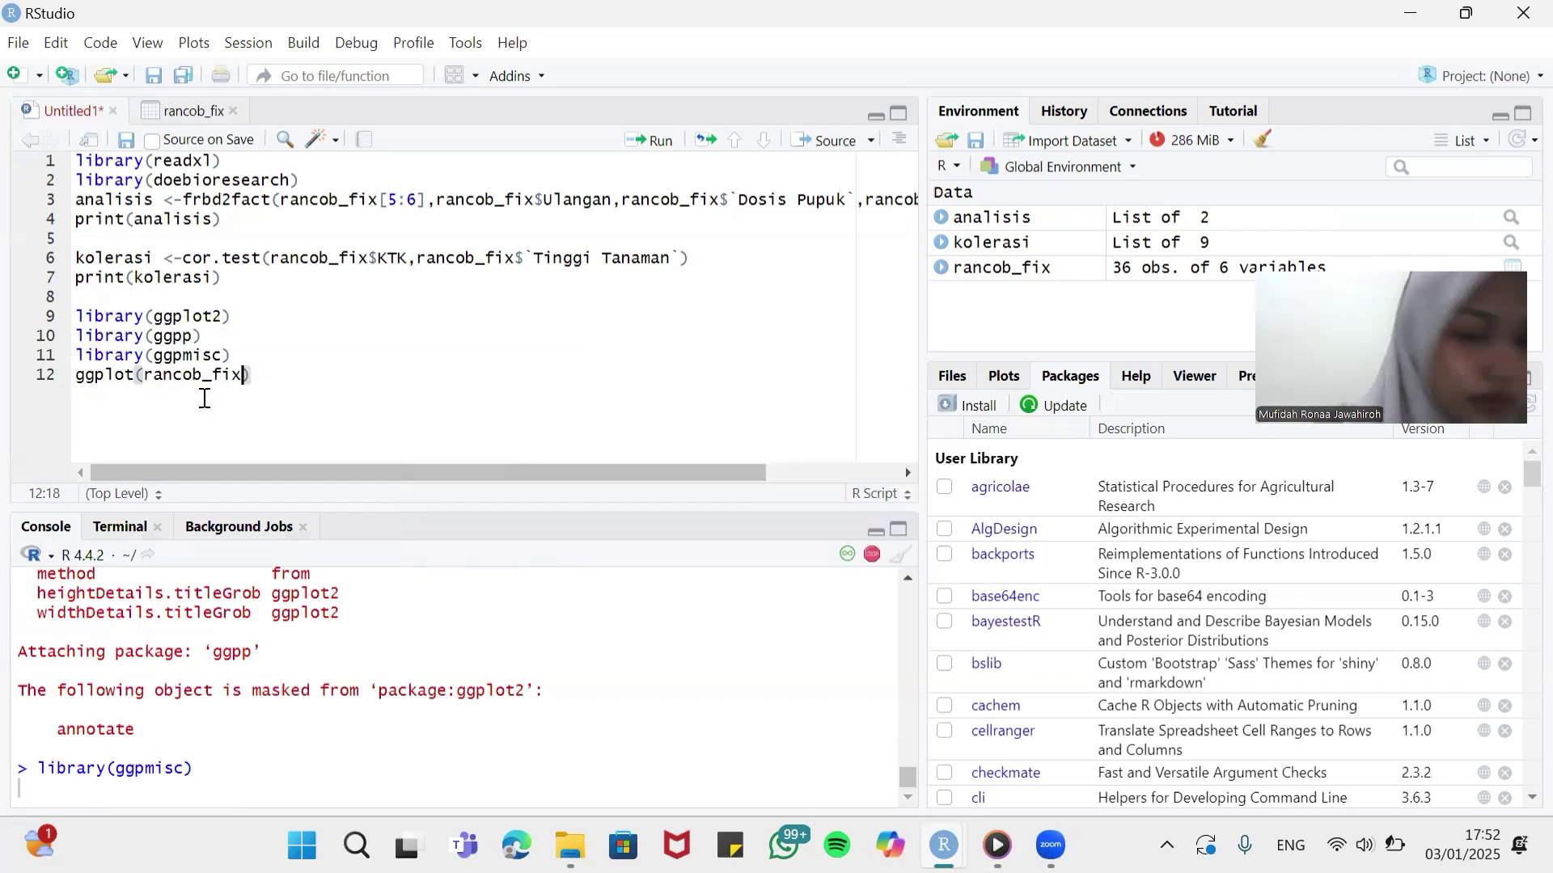
Step: Add an aes() mapping to the ggplot call on line 12 with x=rancob_fix$KTK
type(",aes")
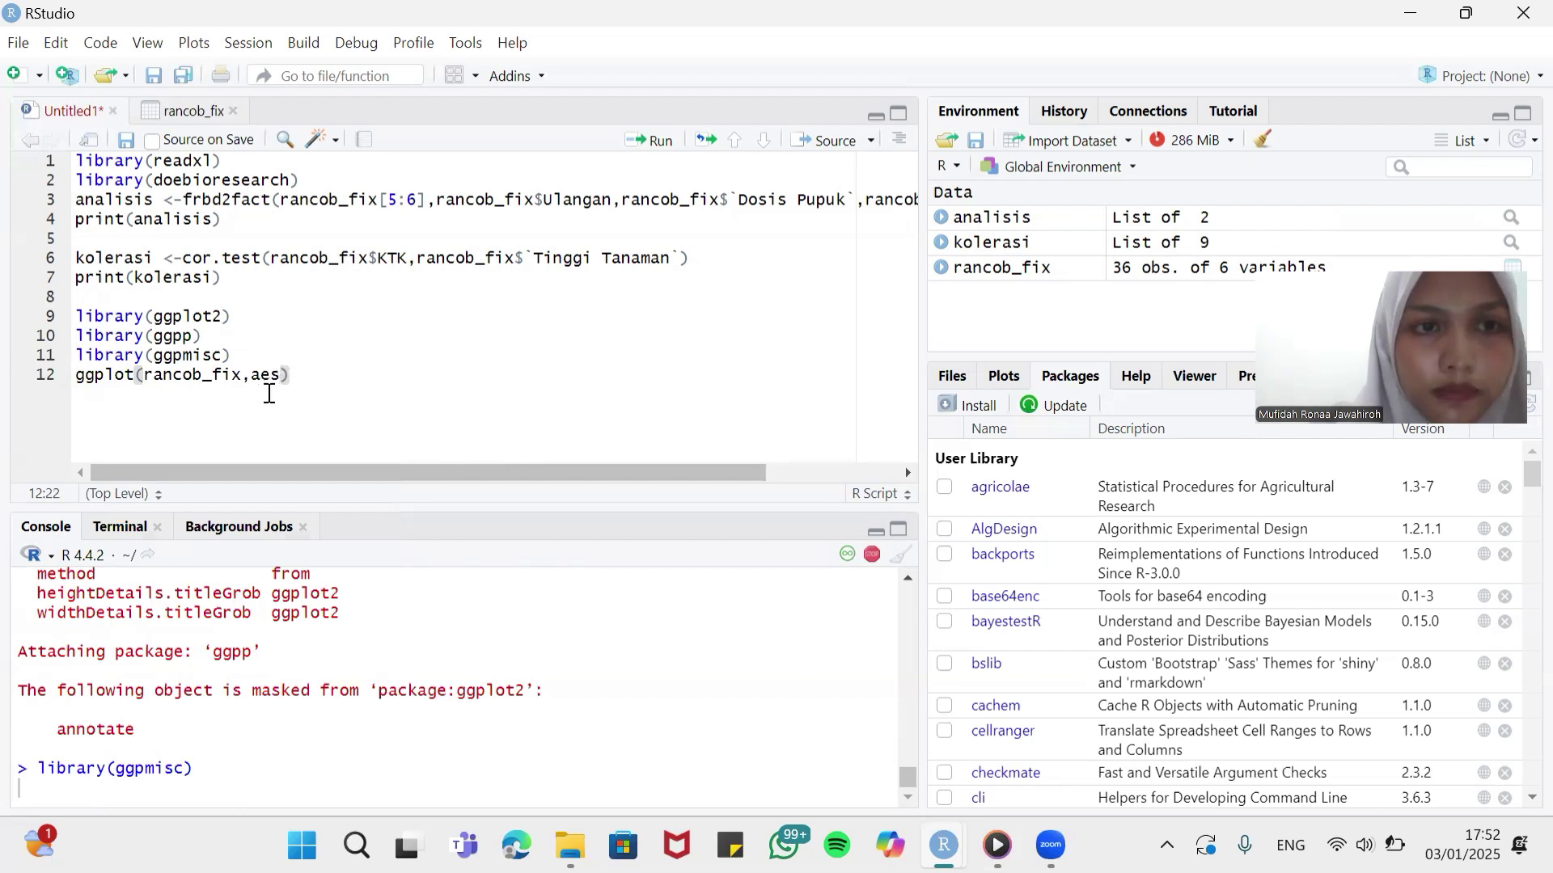
key("BackSpace")
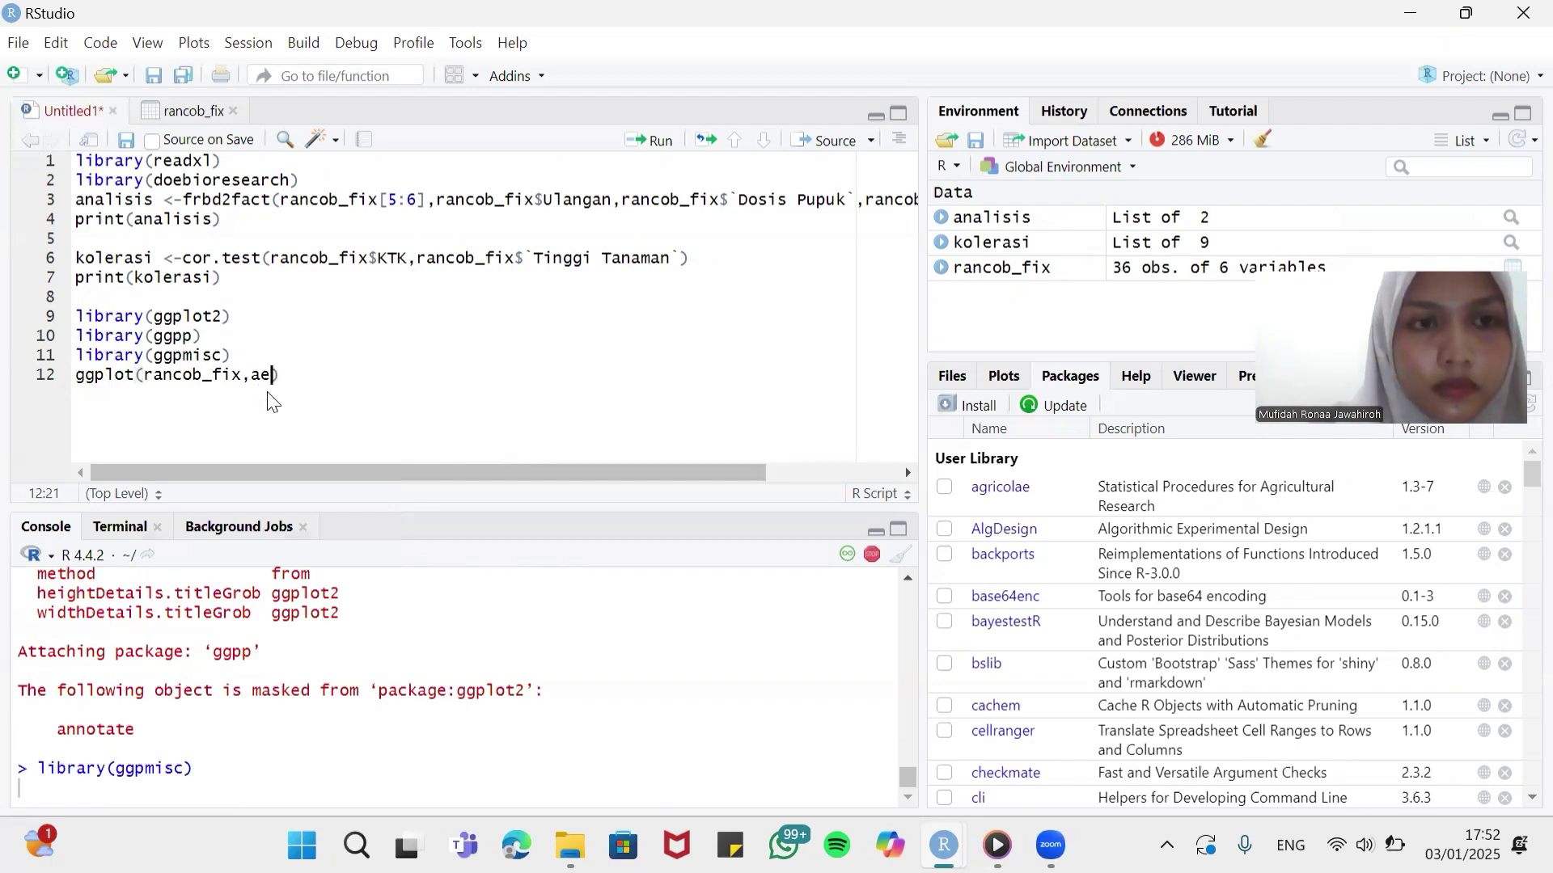
type("s(")
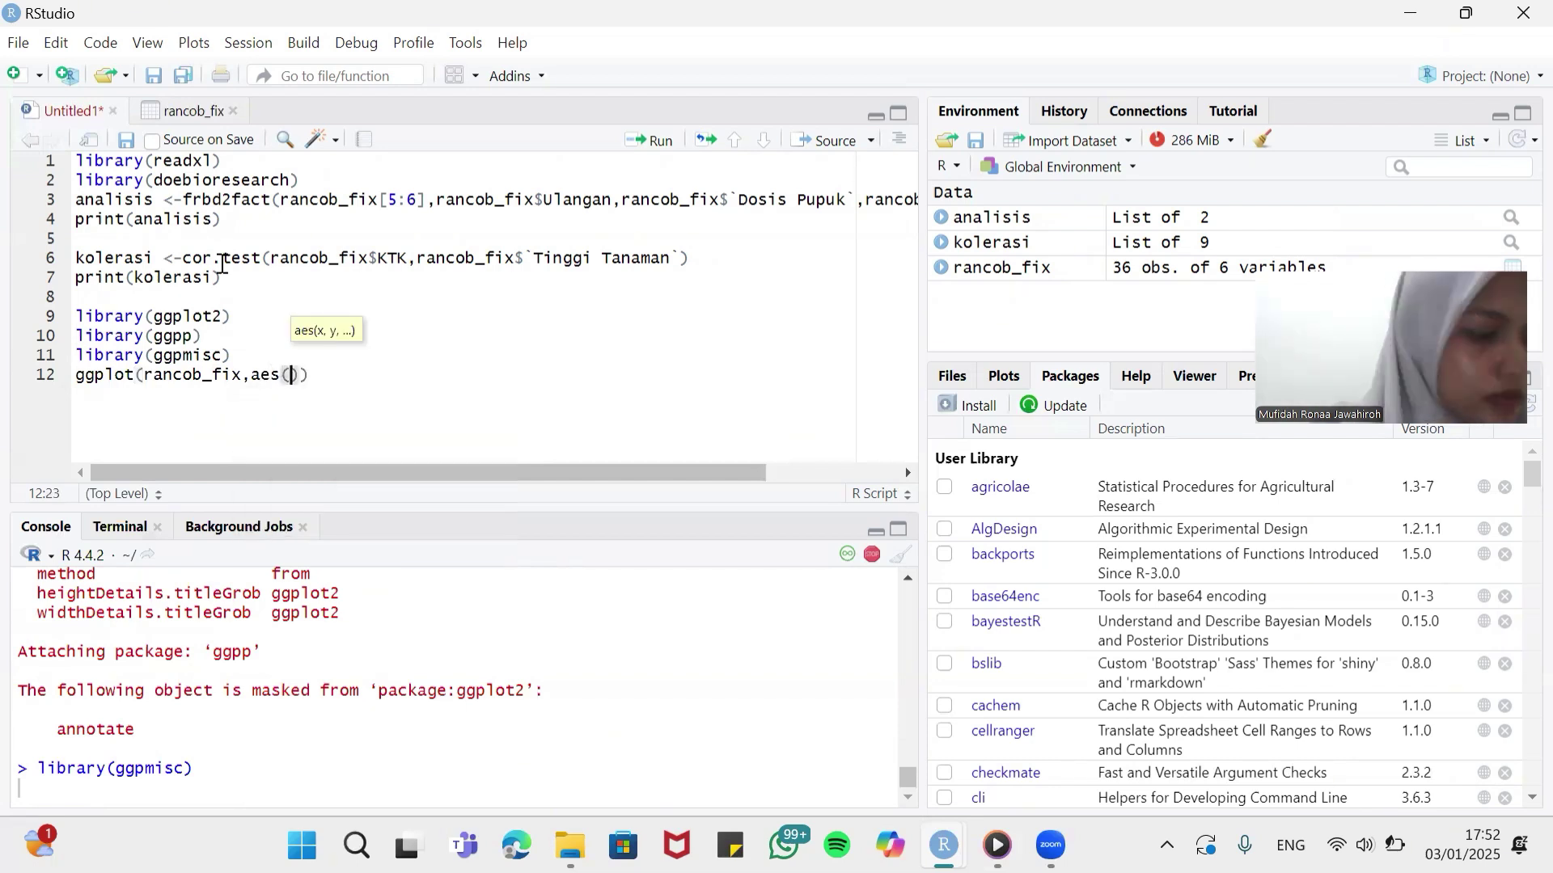
type("x")
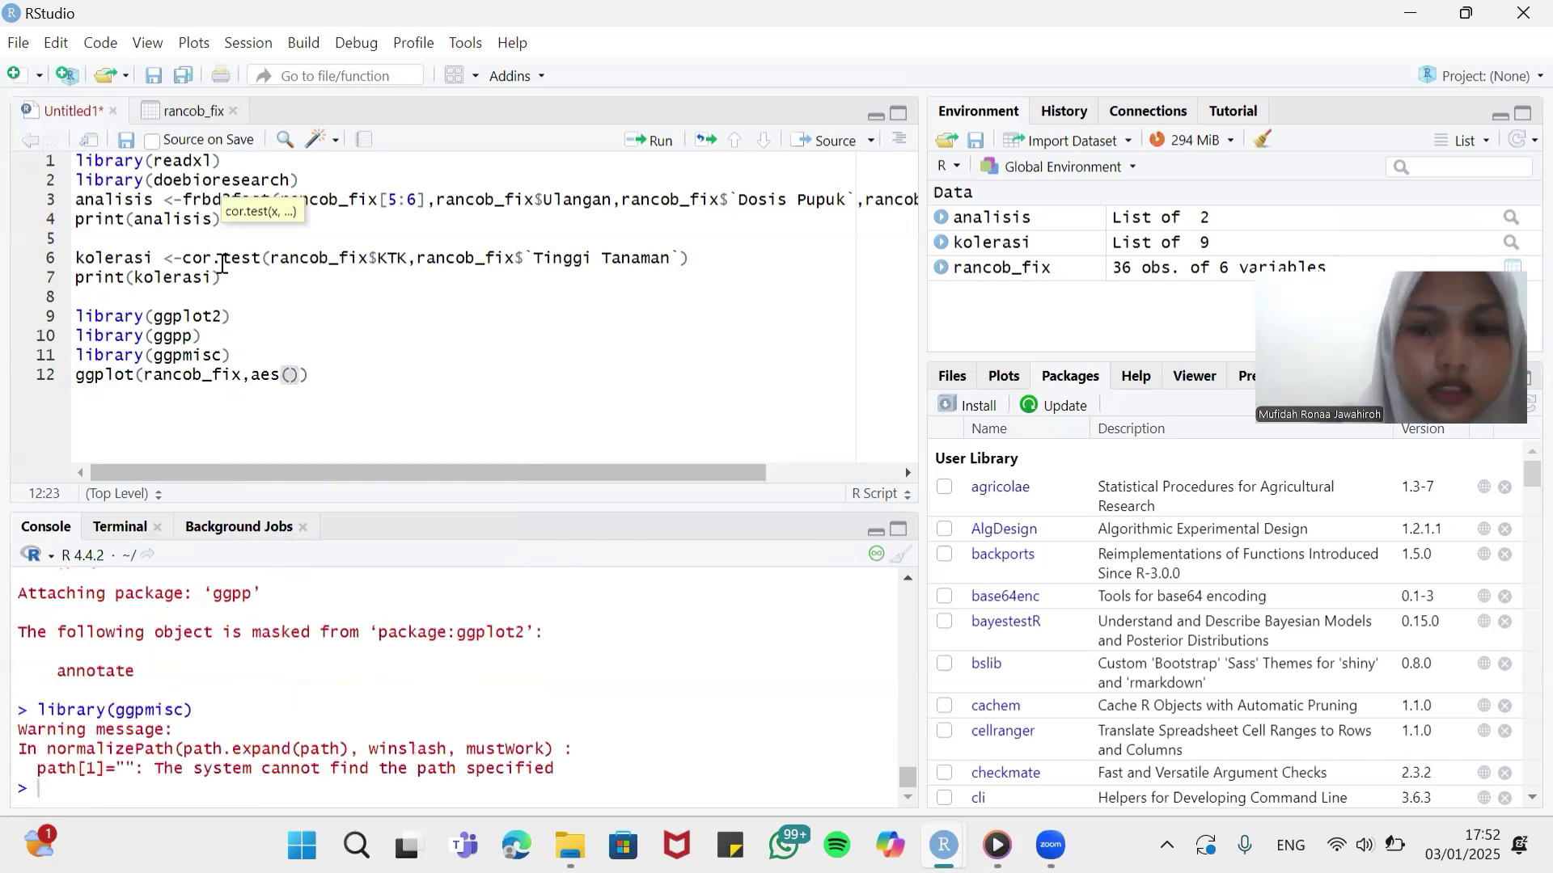
type("+")
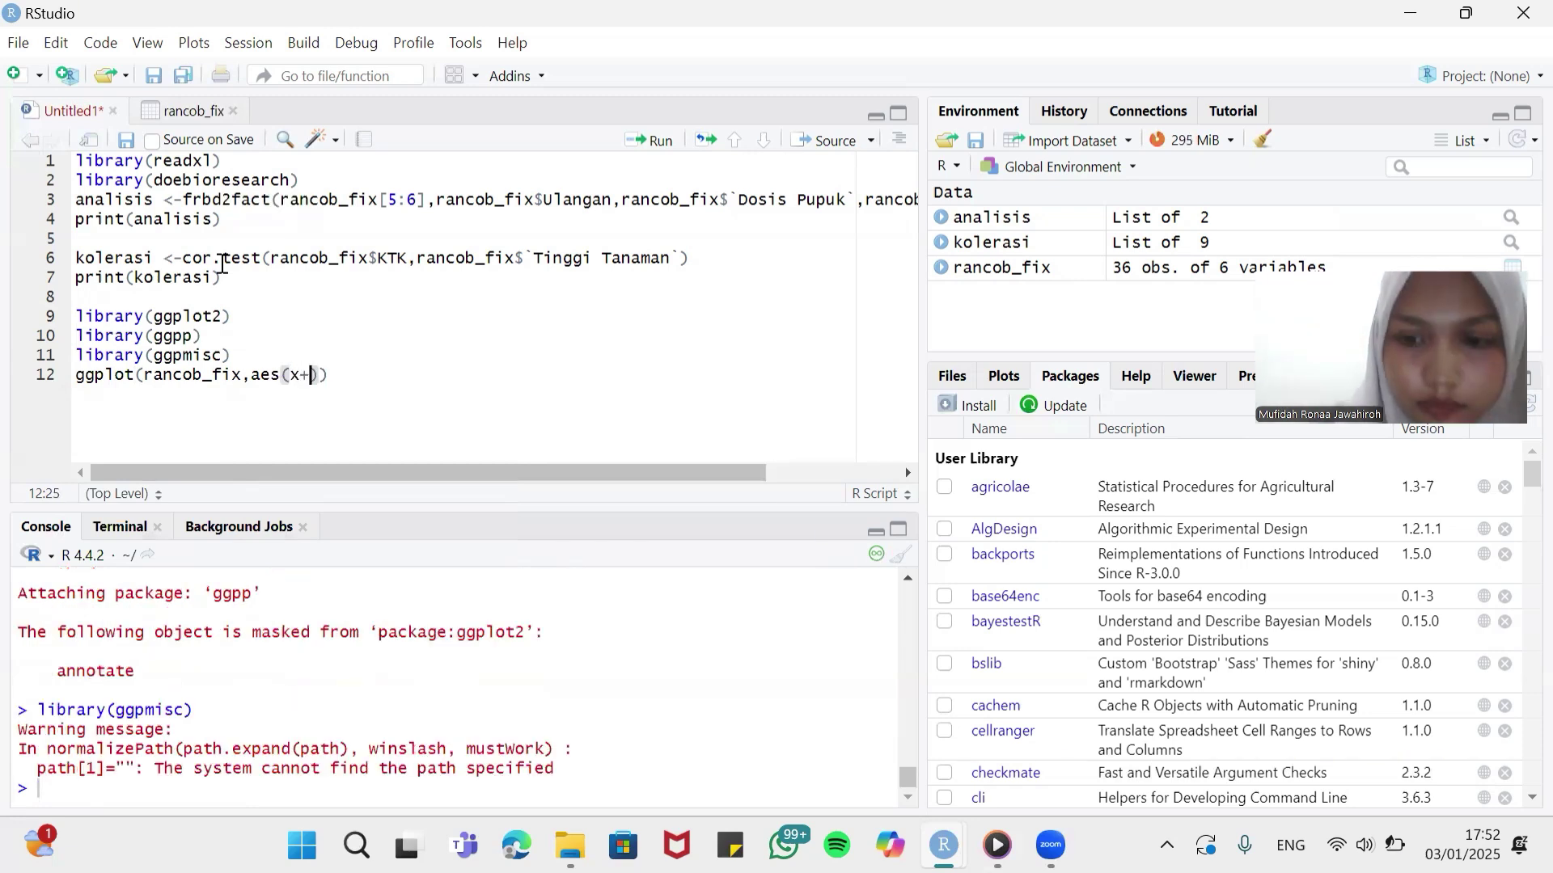
key("BackSpace")
type("=")
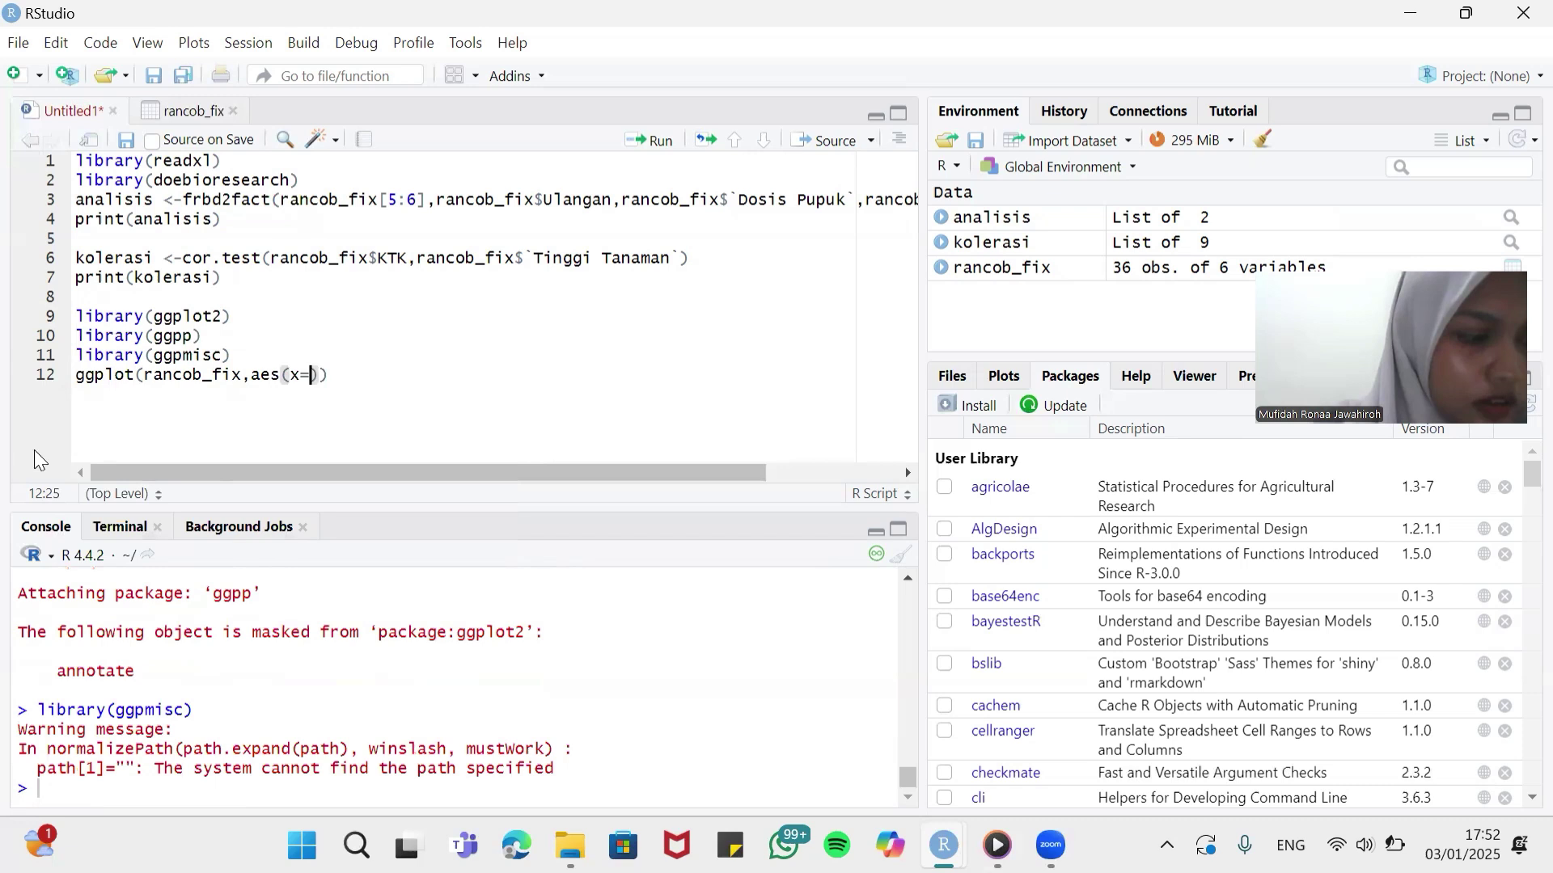
type("ran")
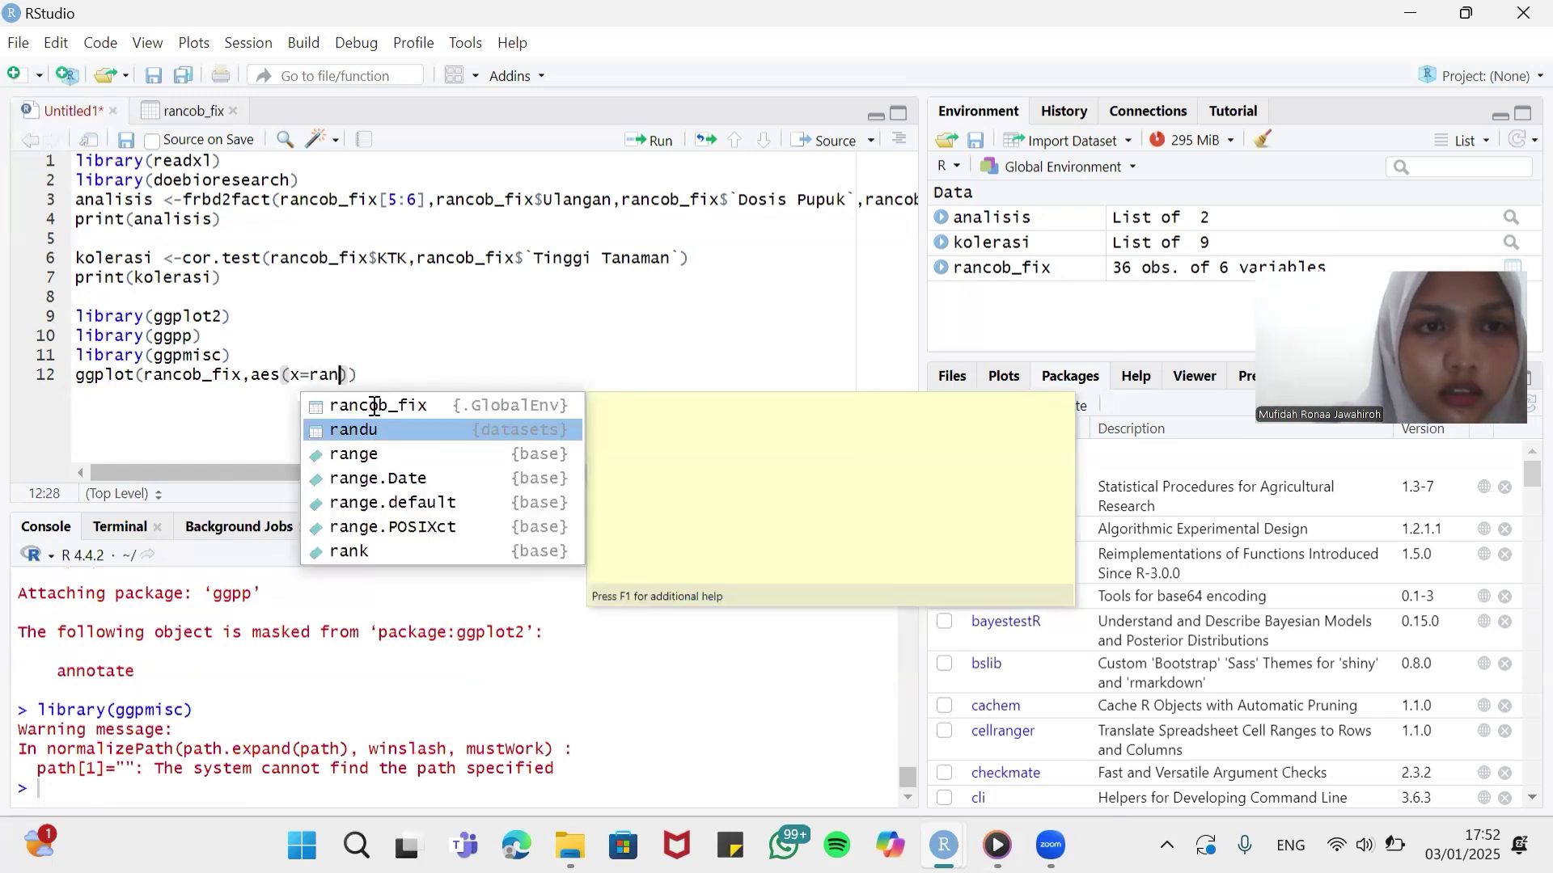
left_click(356, 405)
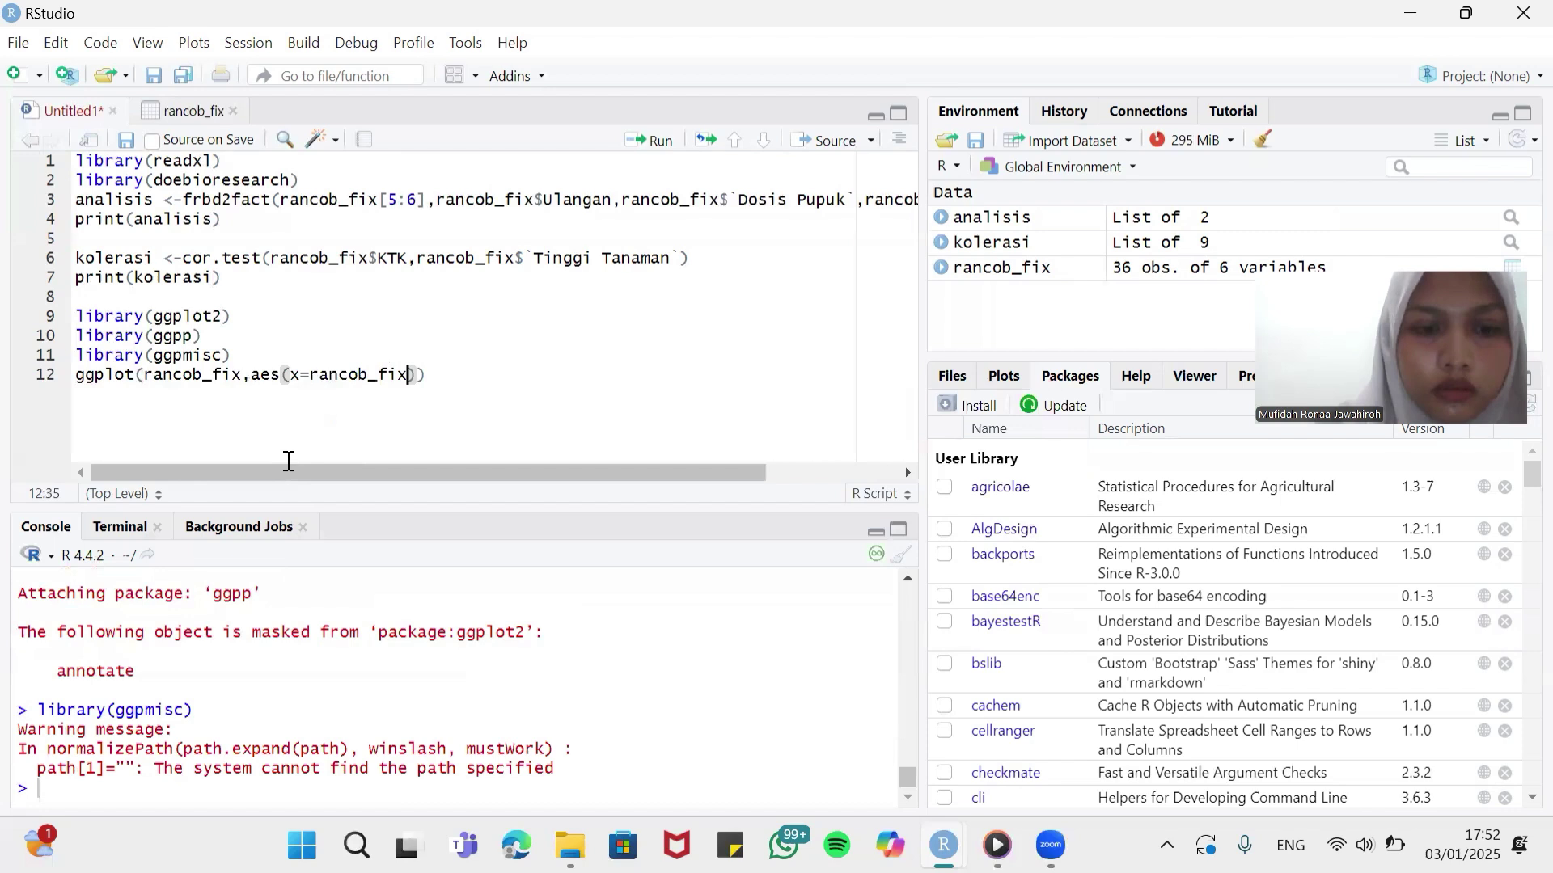
type("$")
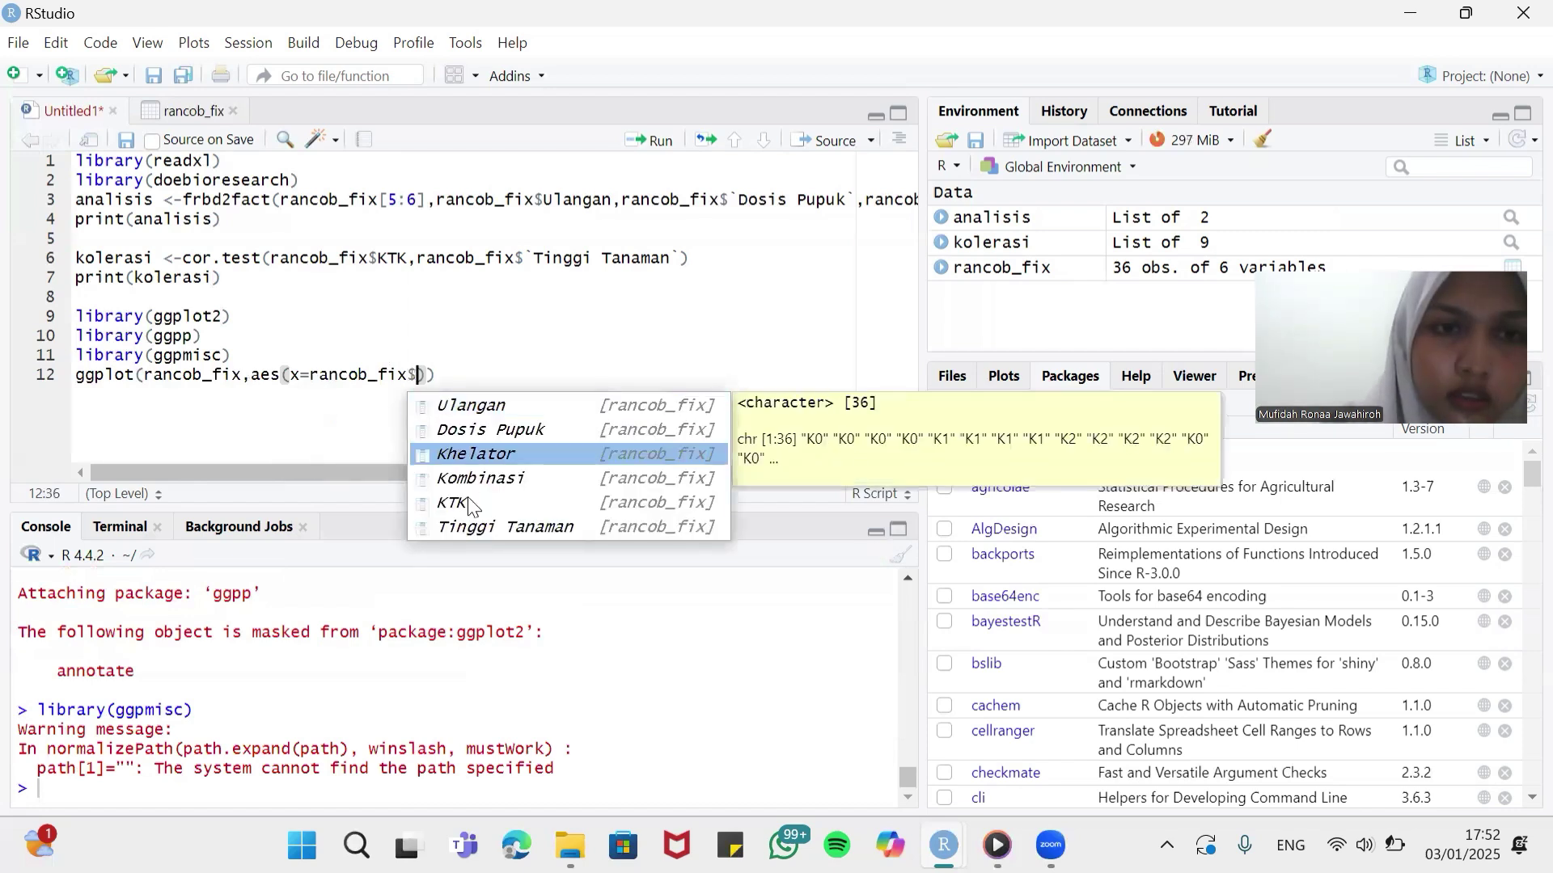
type("KTK")
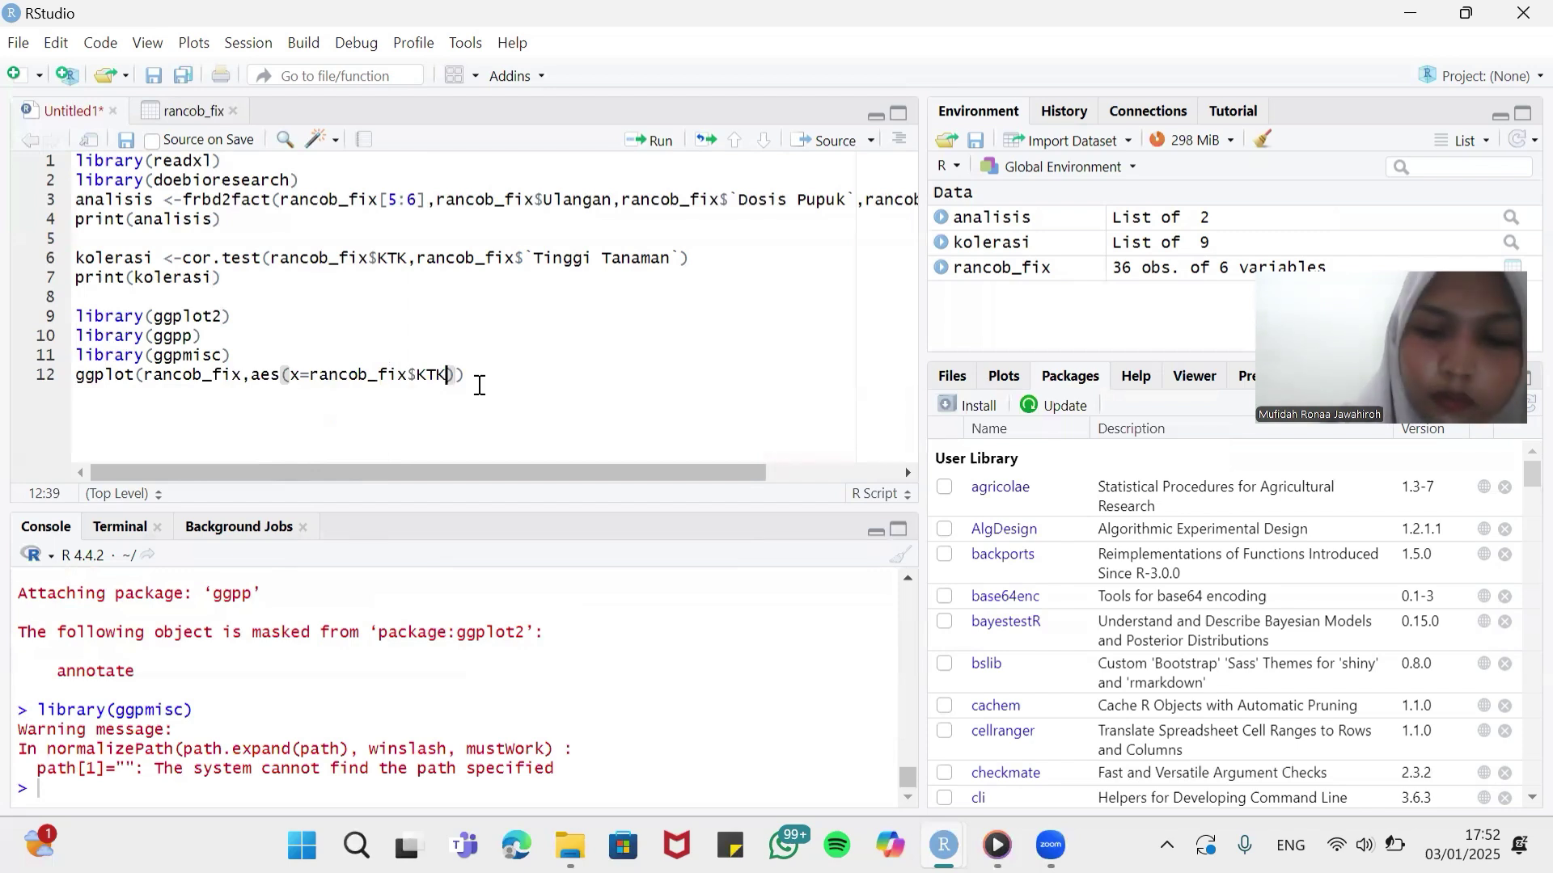
Step: Complete the aes() mapping with y=rancob_fix$`Tinggi Tanaman` and close the ggplot call
type(",y")
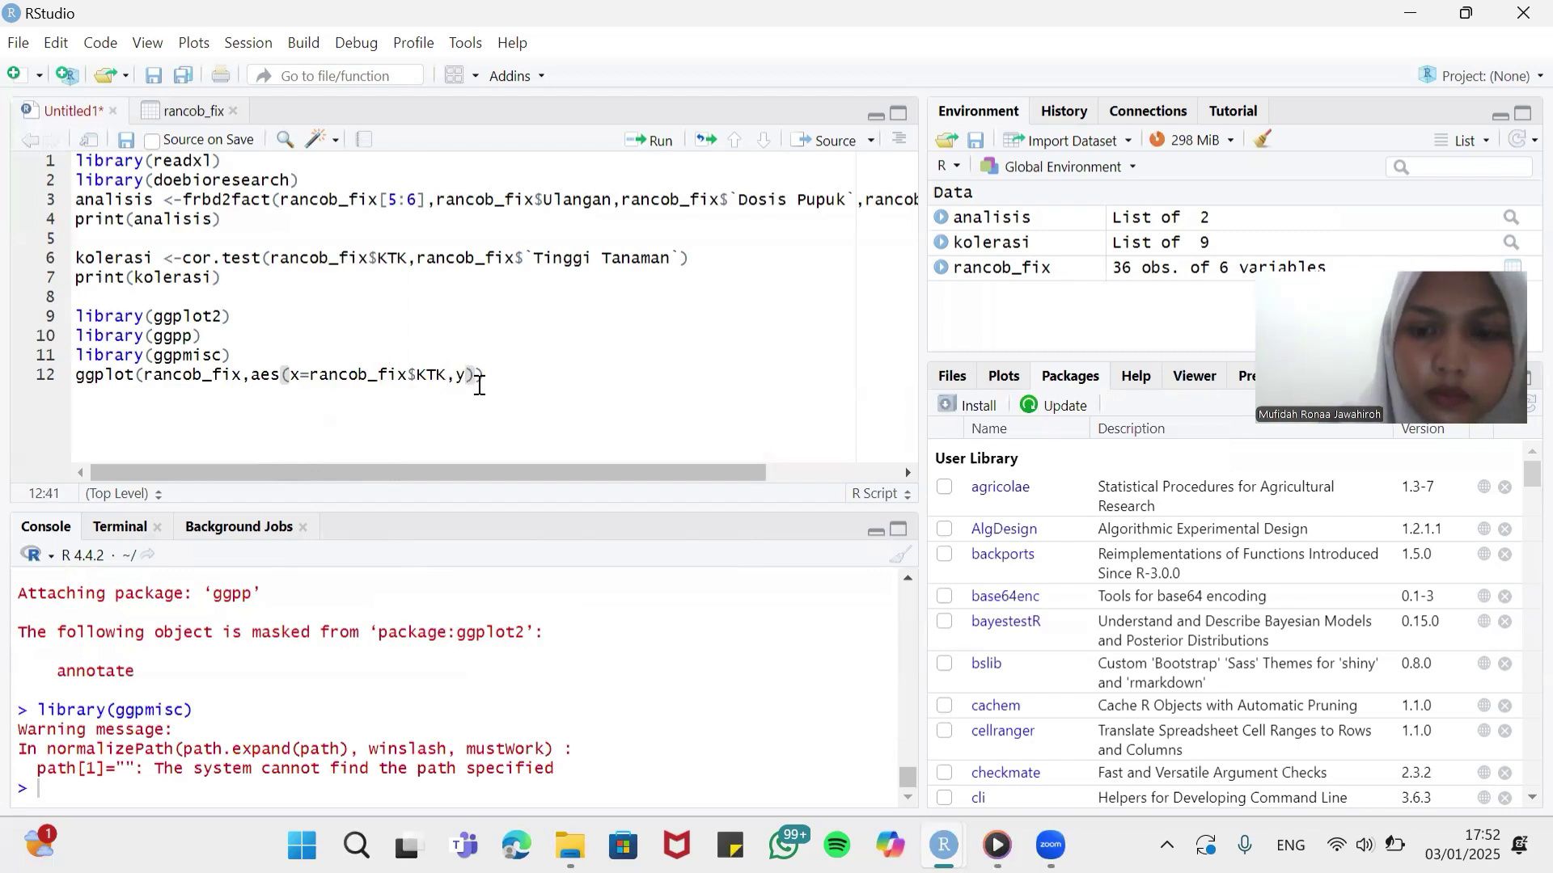
type("=")
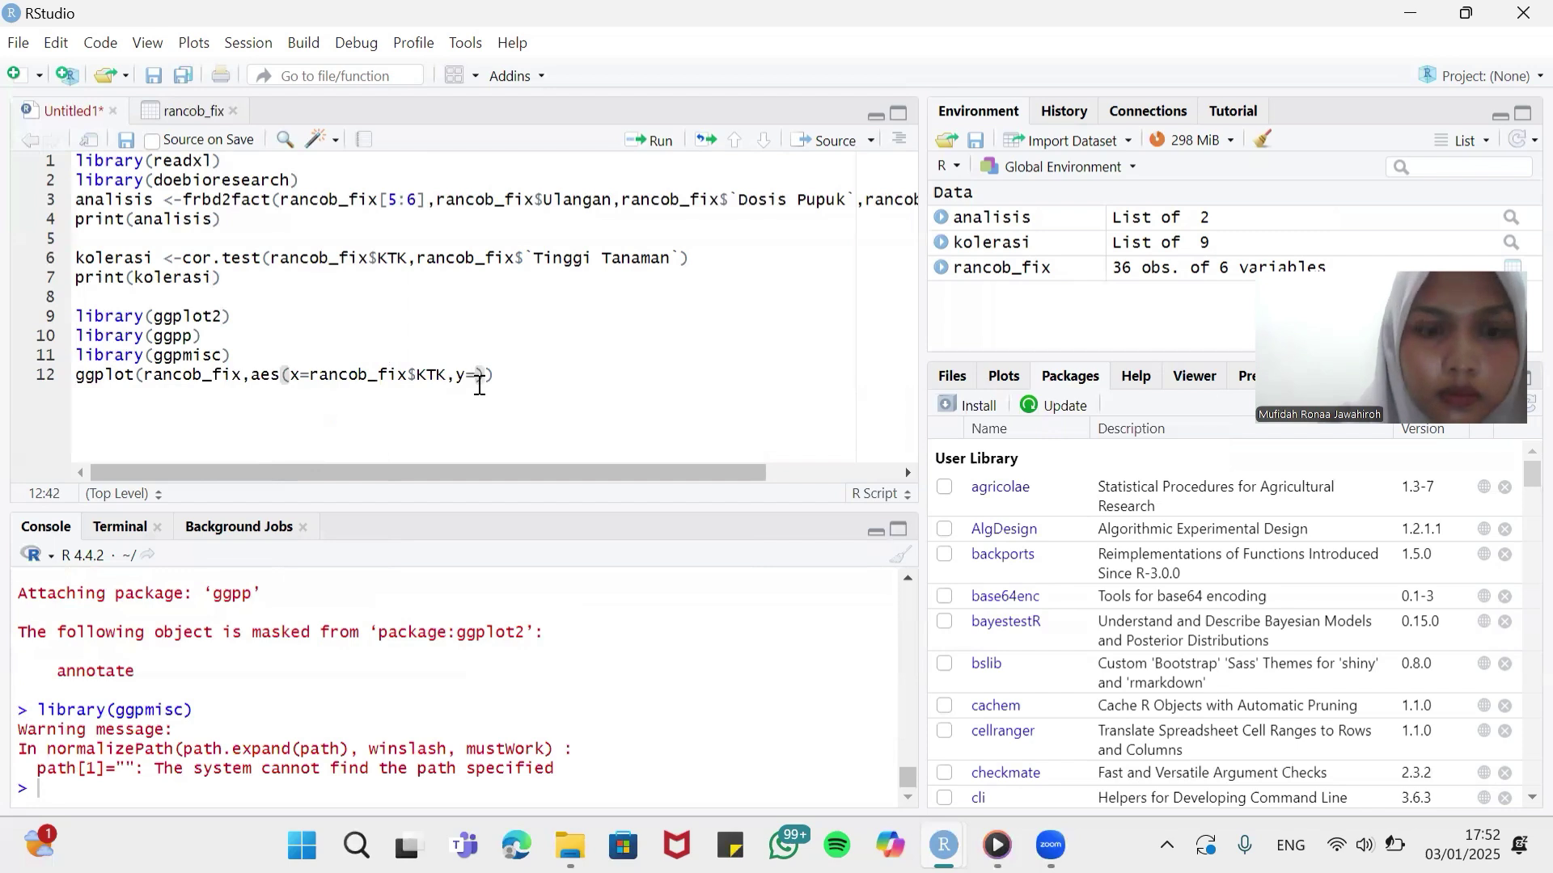
type("ran")
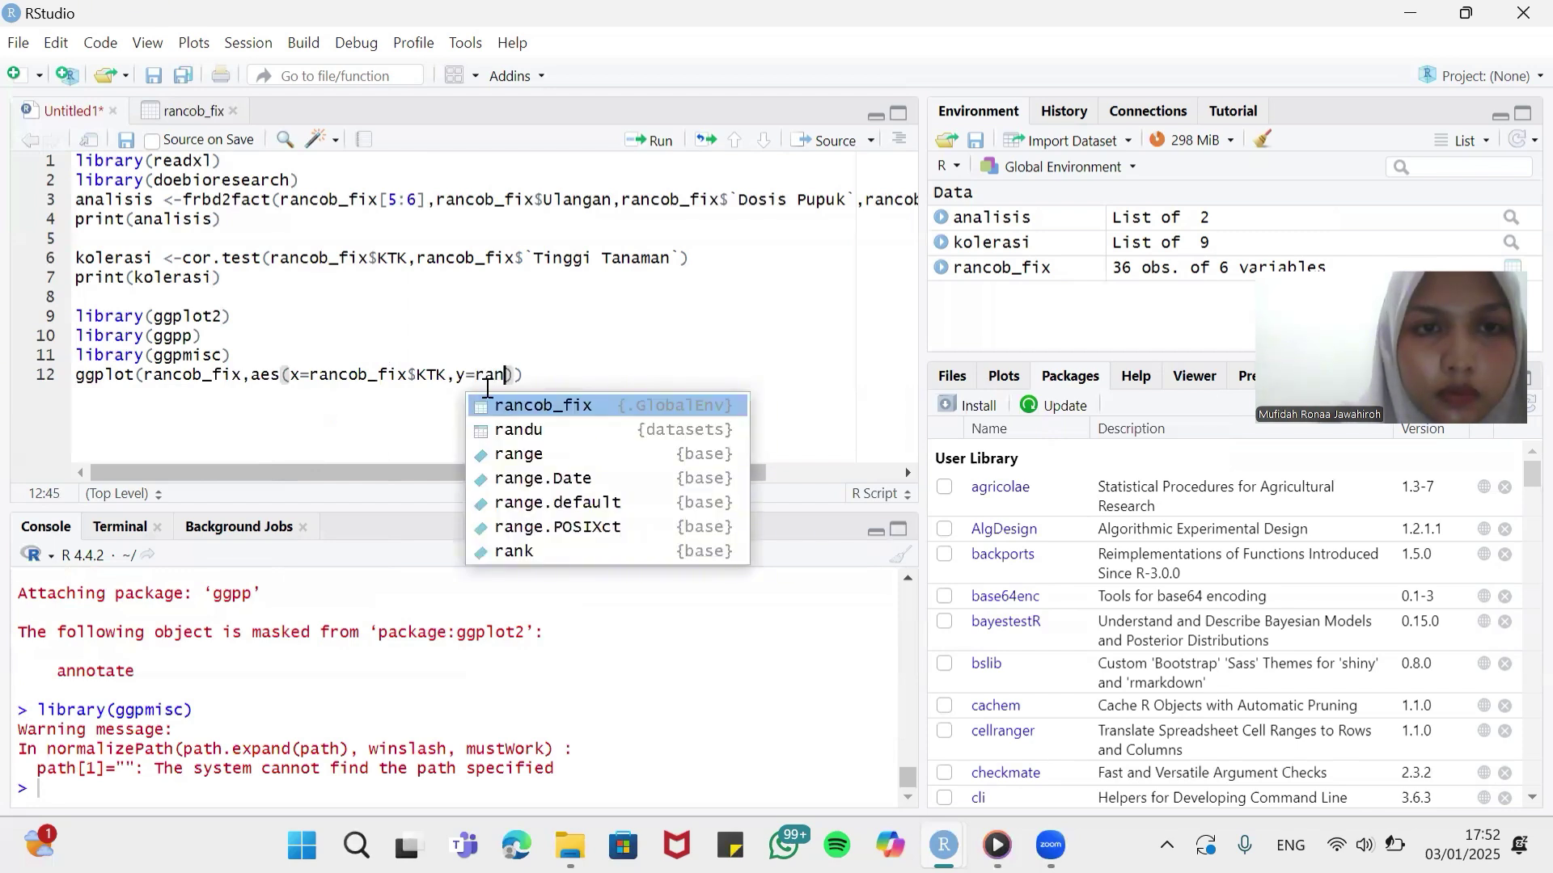
left_click(516, 404)
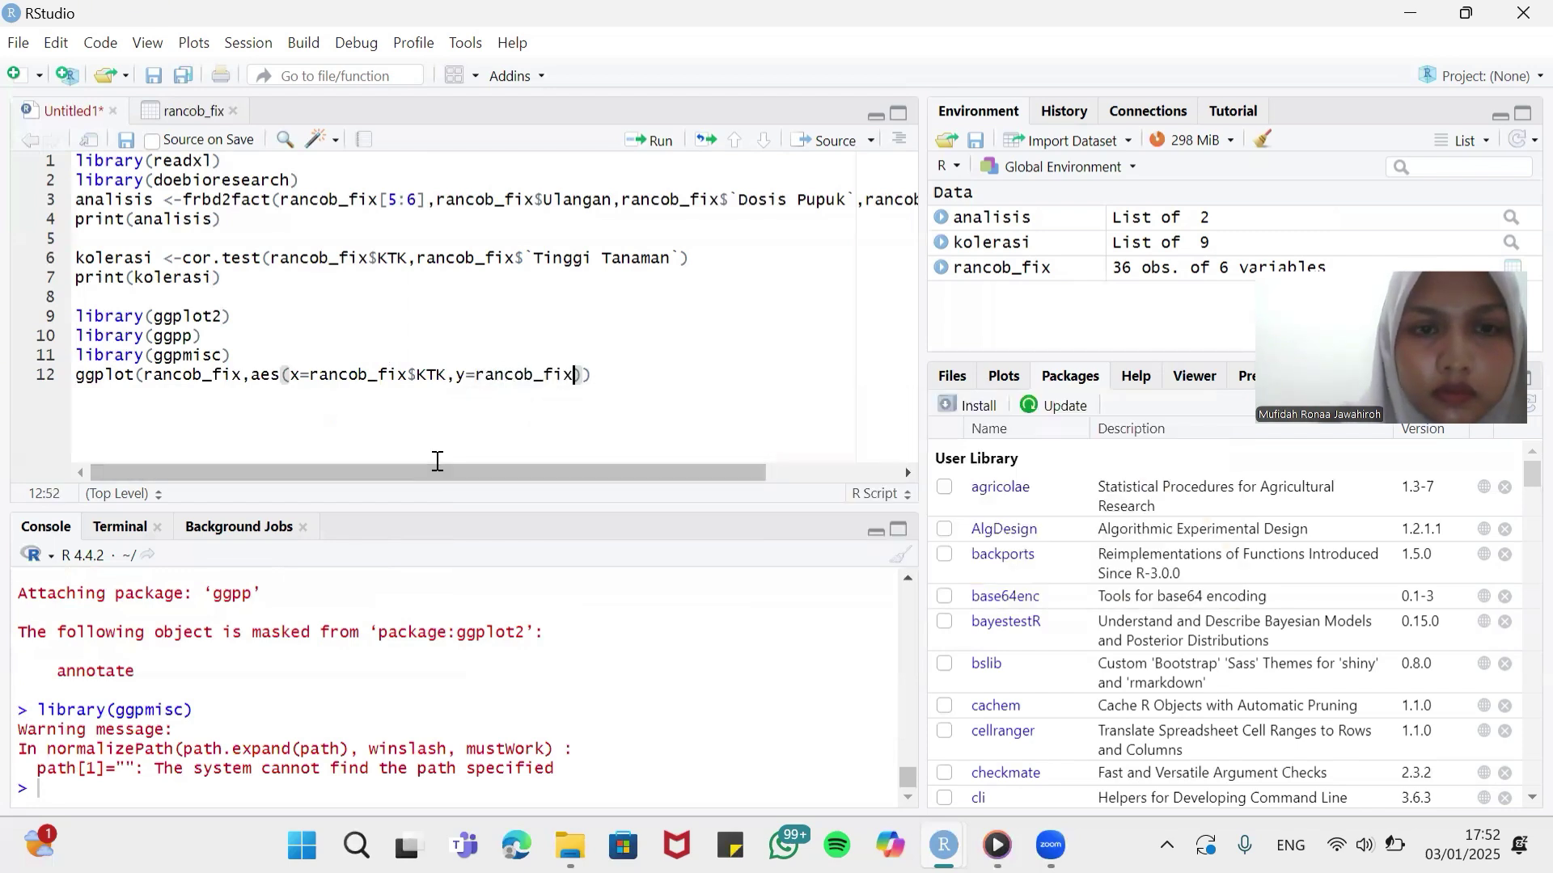
type("$")
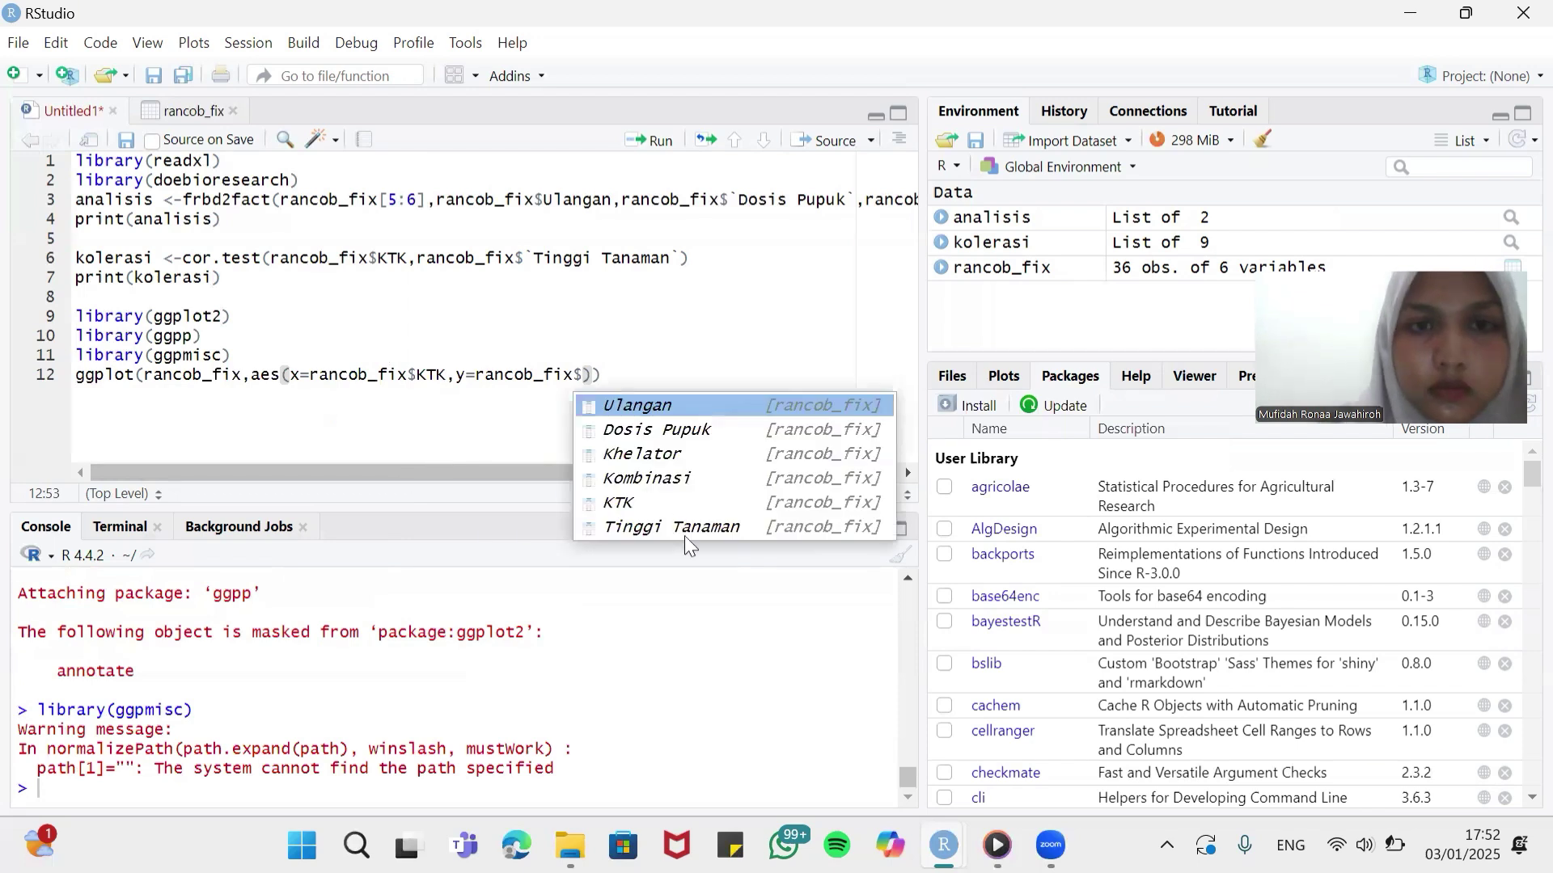
left_click(684, 534)
type("))")
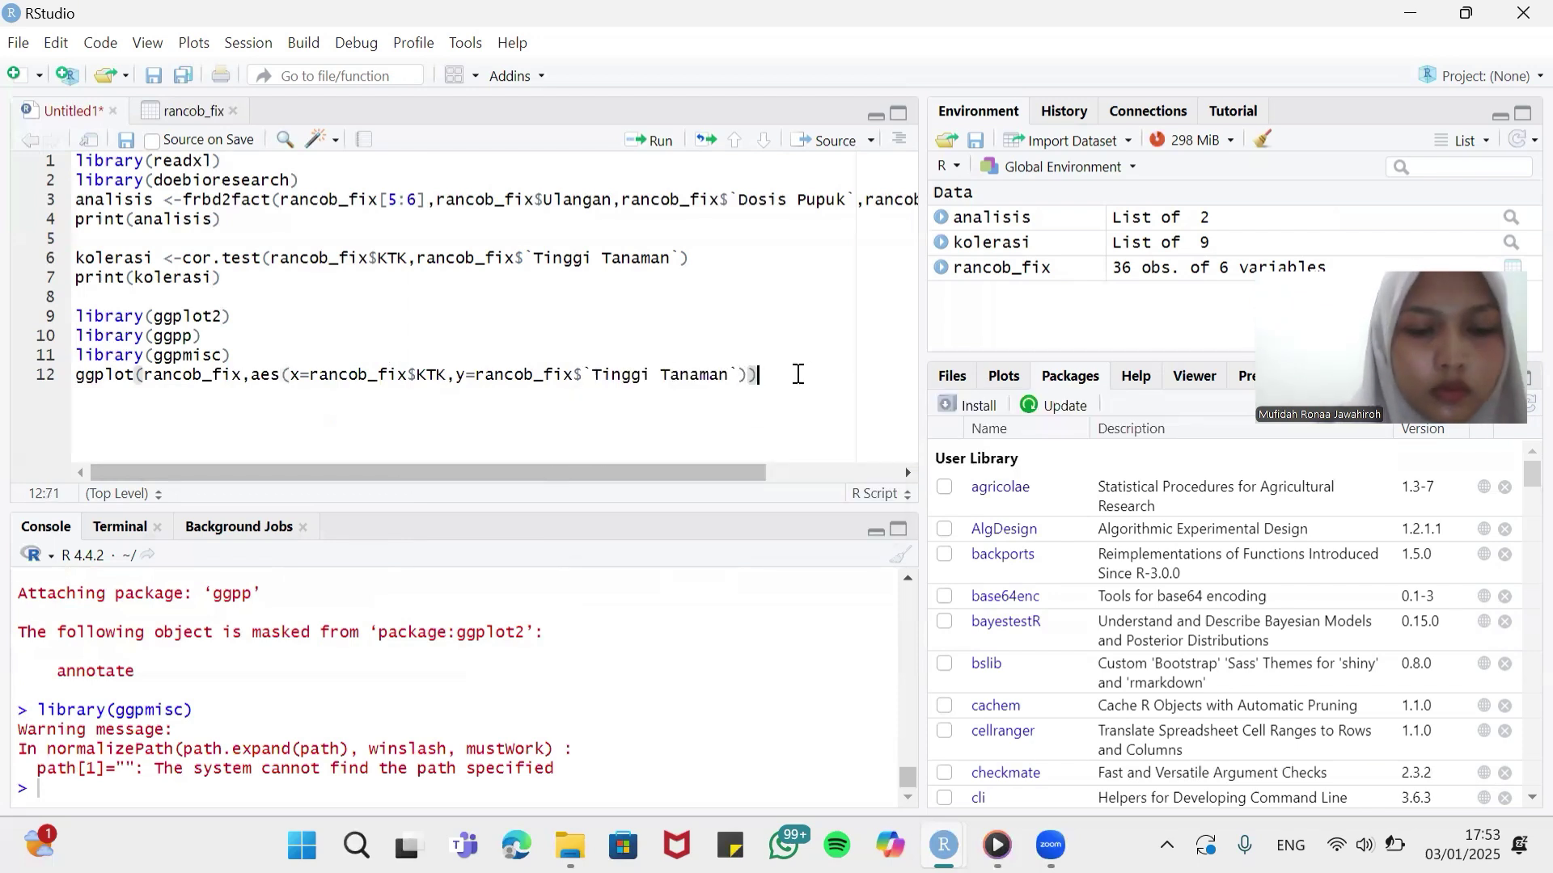
Step: Append geom_point(), geom_smooth(method =lm, se=FALSE), theme_classic() and stat_poly_eq() with eq and rr labels separated by "~~~", formula y ~ x and parse = TRUE, and run the plot
type("+geom_point()+   geom_smooth(method =lm, se=FALSE)+   theme_classic()+   stat_poly_eq(     aes(label = paste(..eq.label.., ..rr.label.., sep = \"~~~\")),     formula = y ~ x,     parse = TRUE   )")
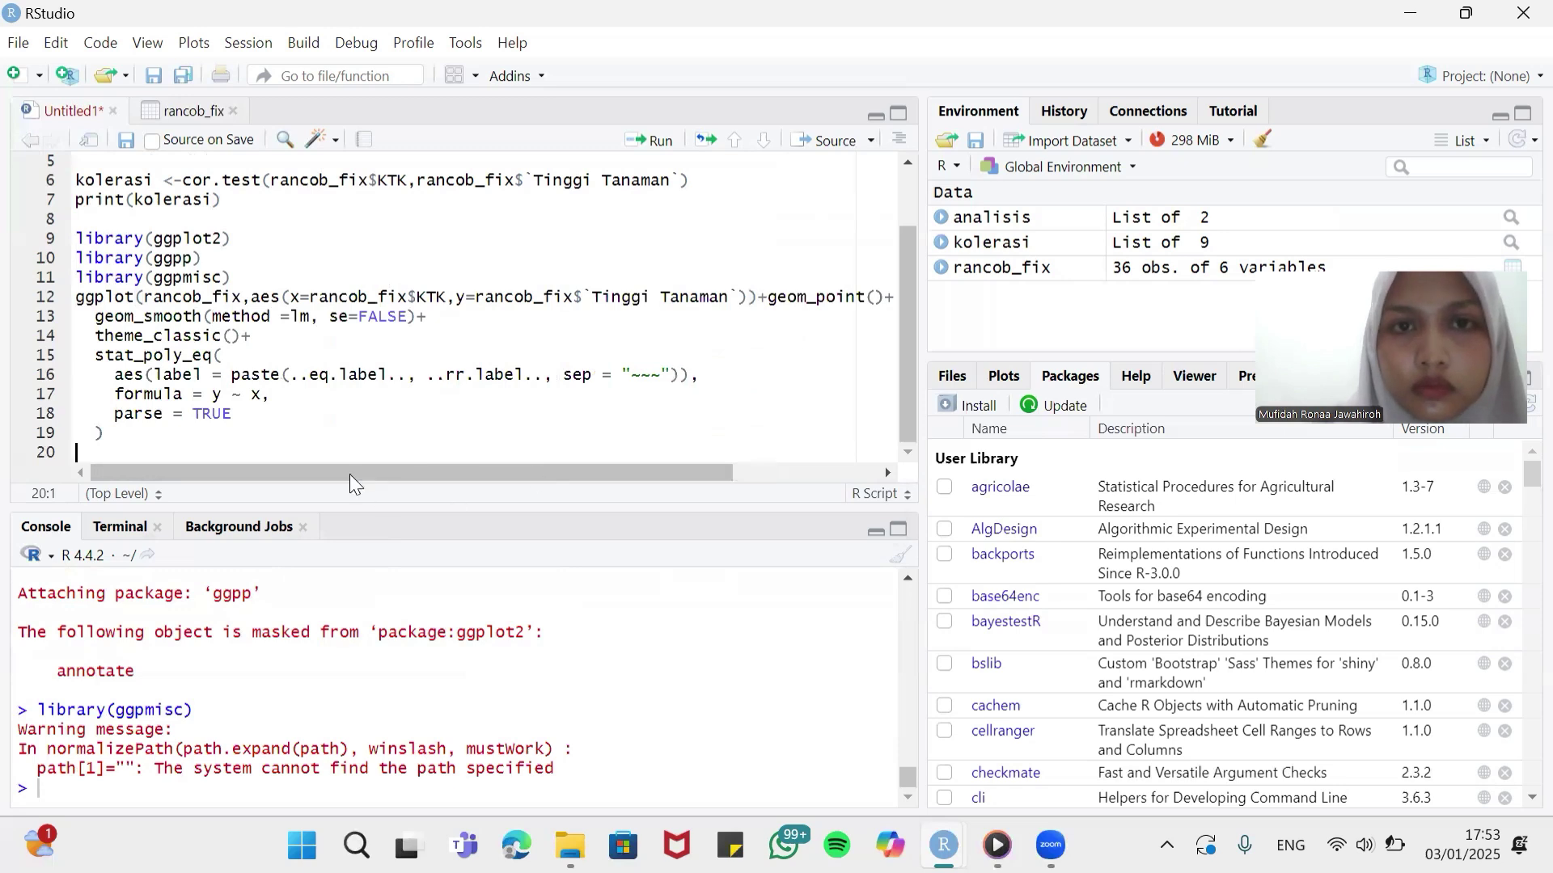
left_click(300, 431)
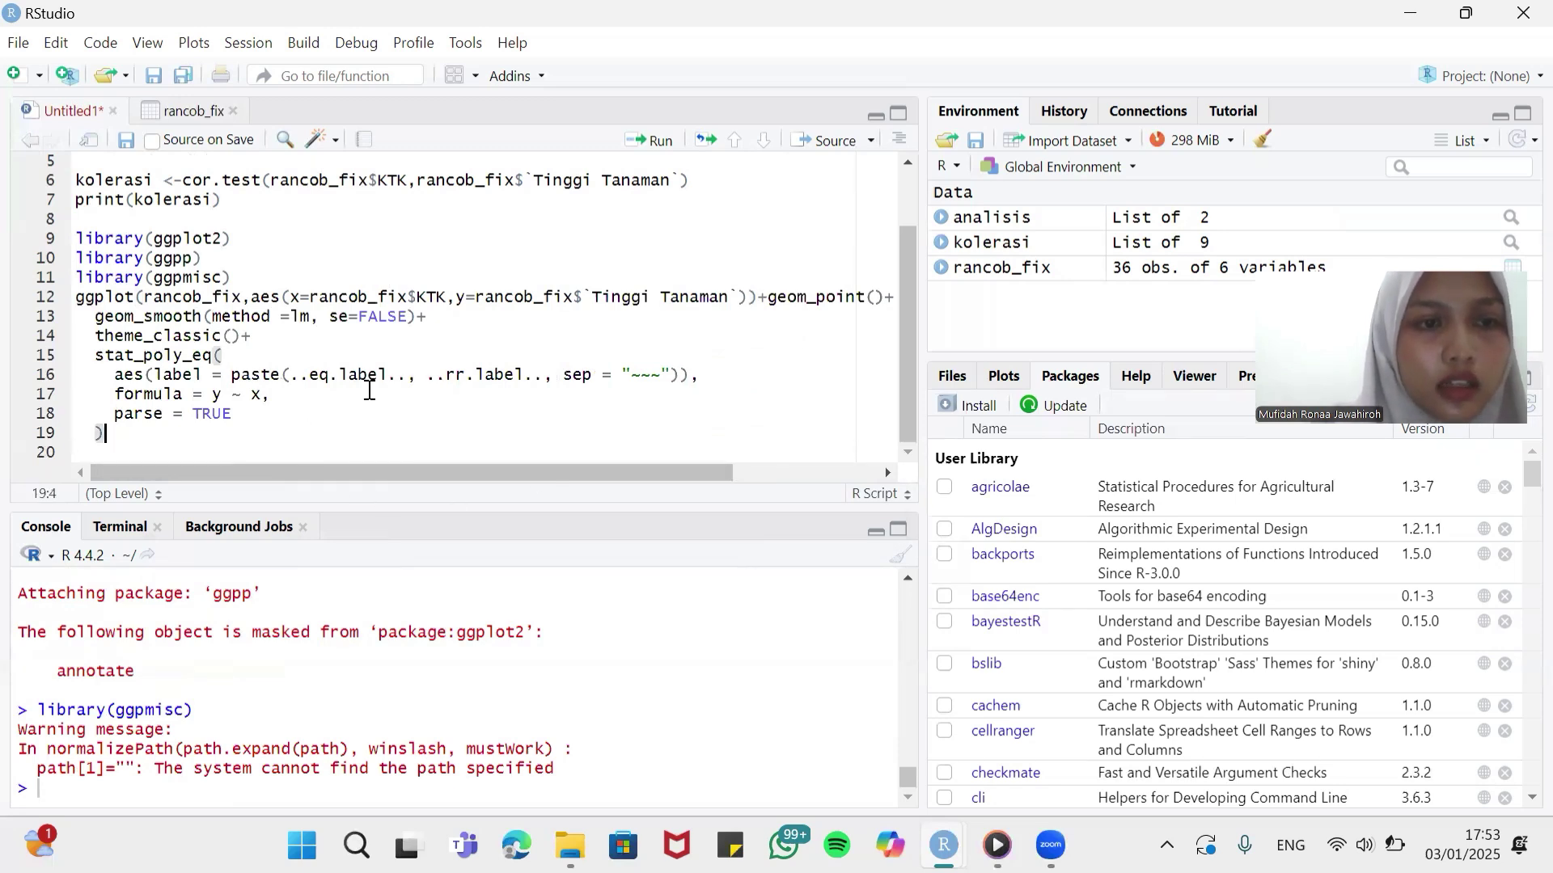
left_click(652, 140)
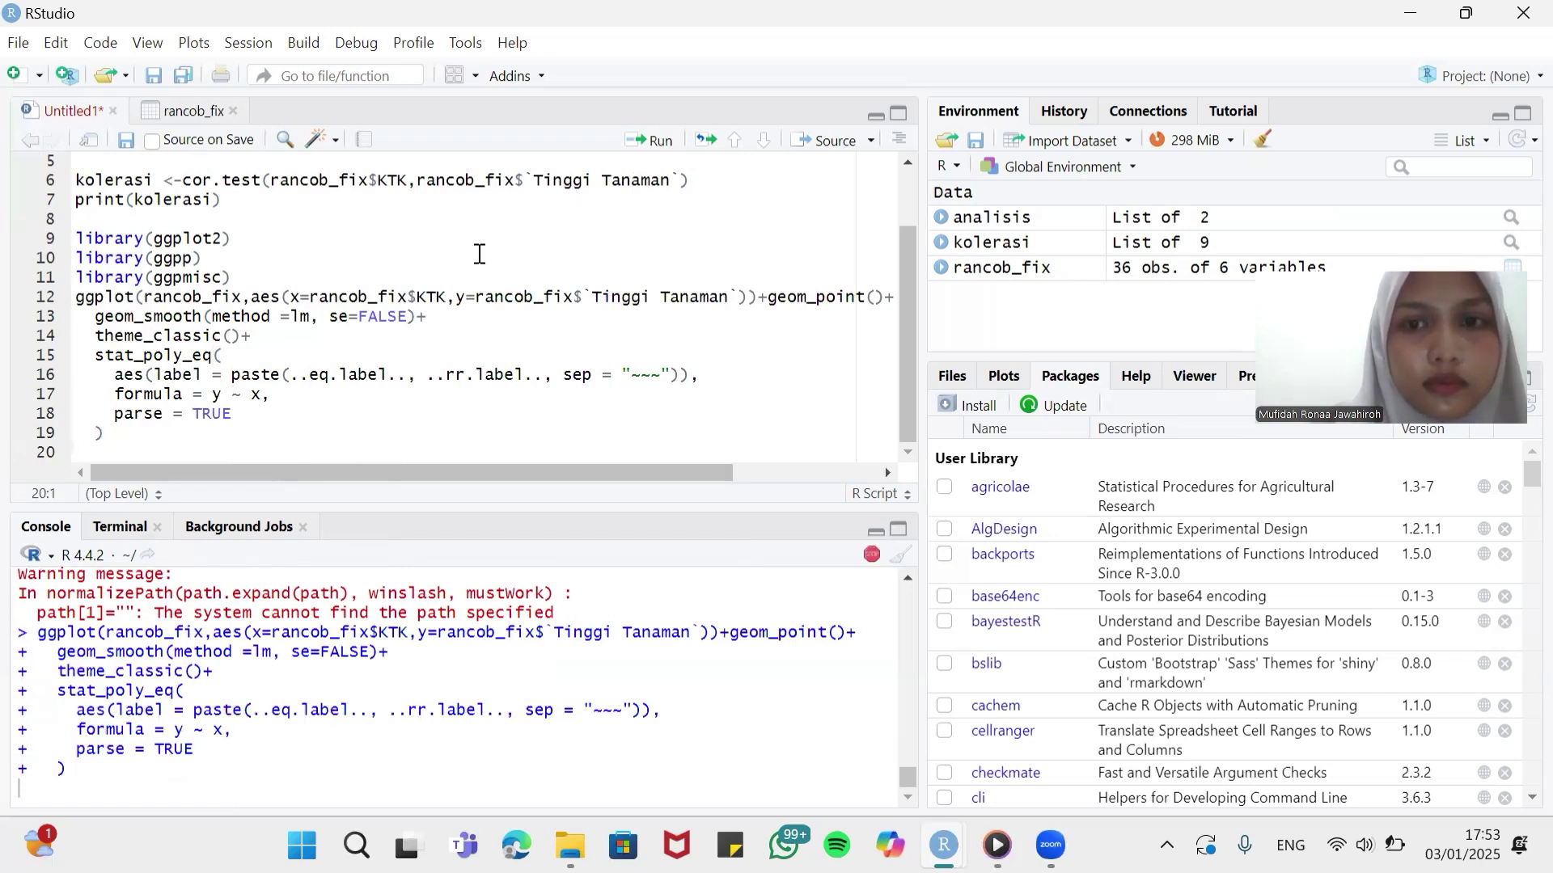
Step: Show the scatter plot of Tinggi Tanaman against KTK and widen its pane slightly
left_click(1002, 377)
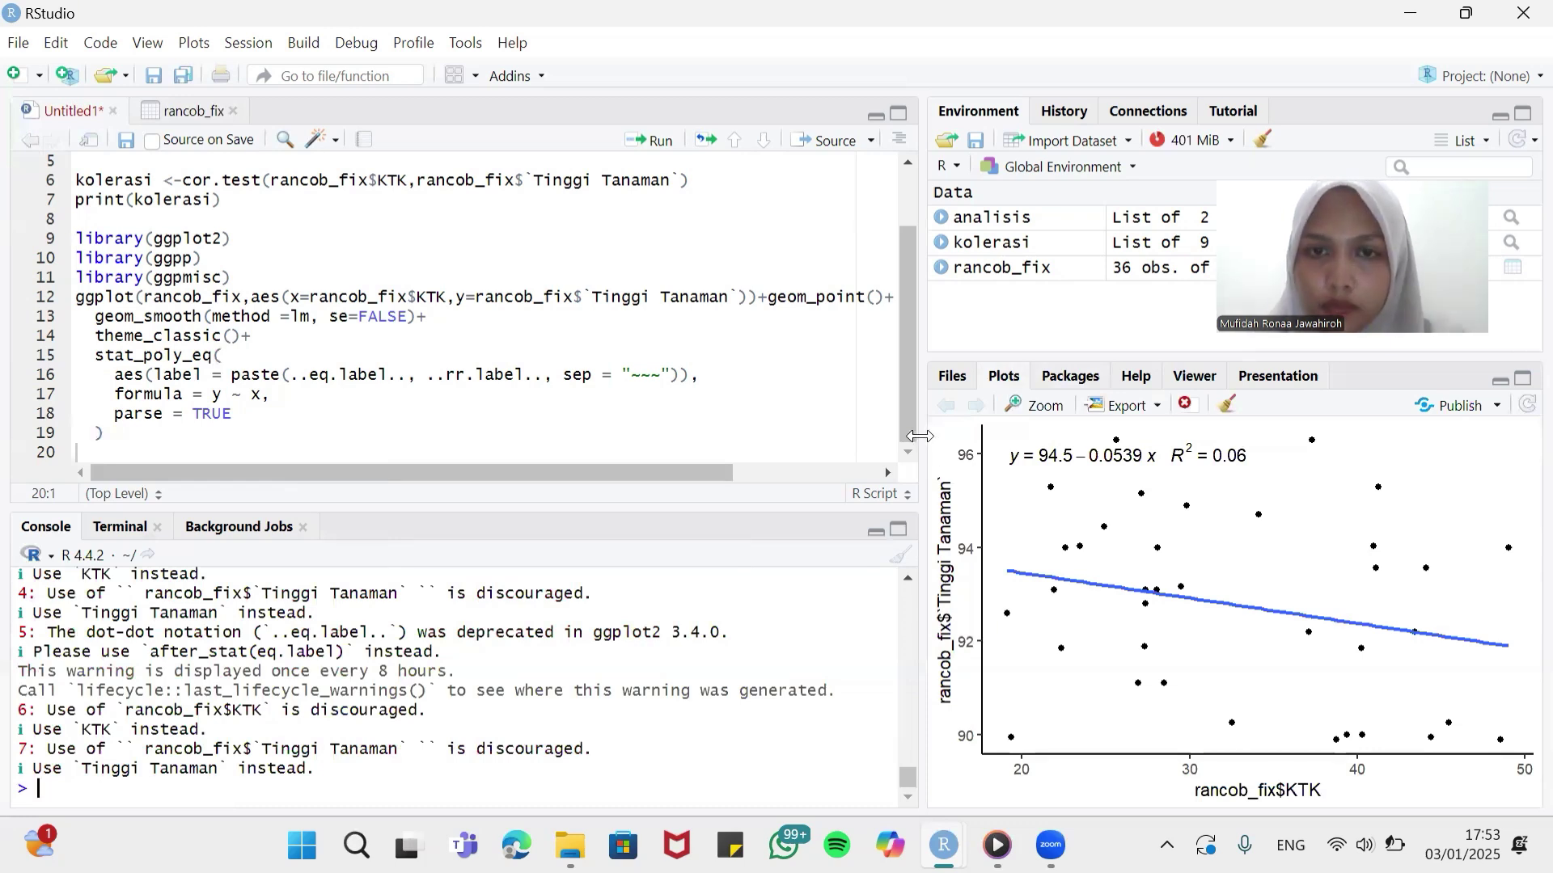
left_click_drag(923, 429, 816, 412)
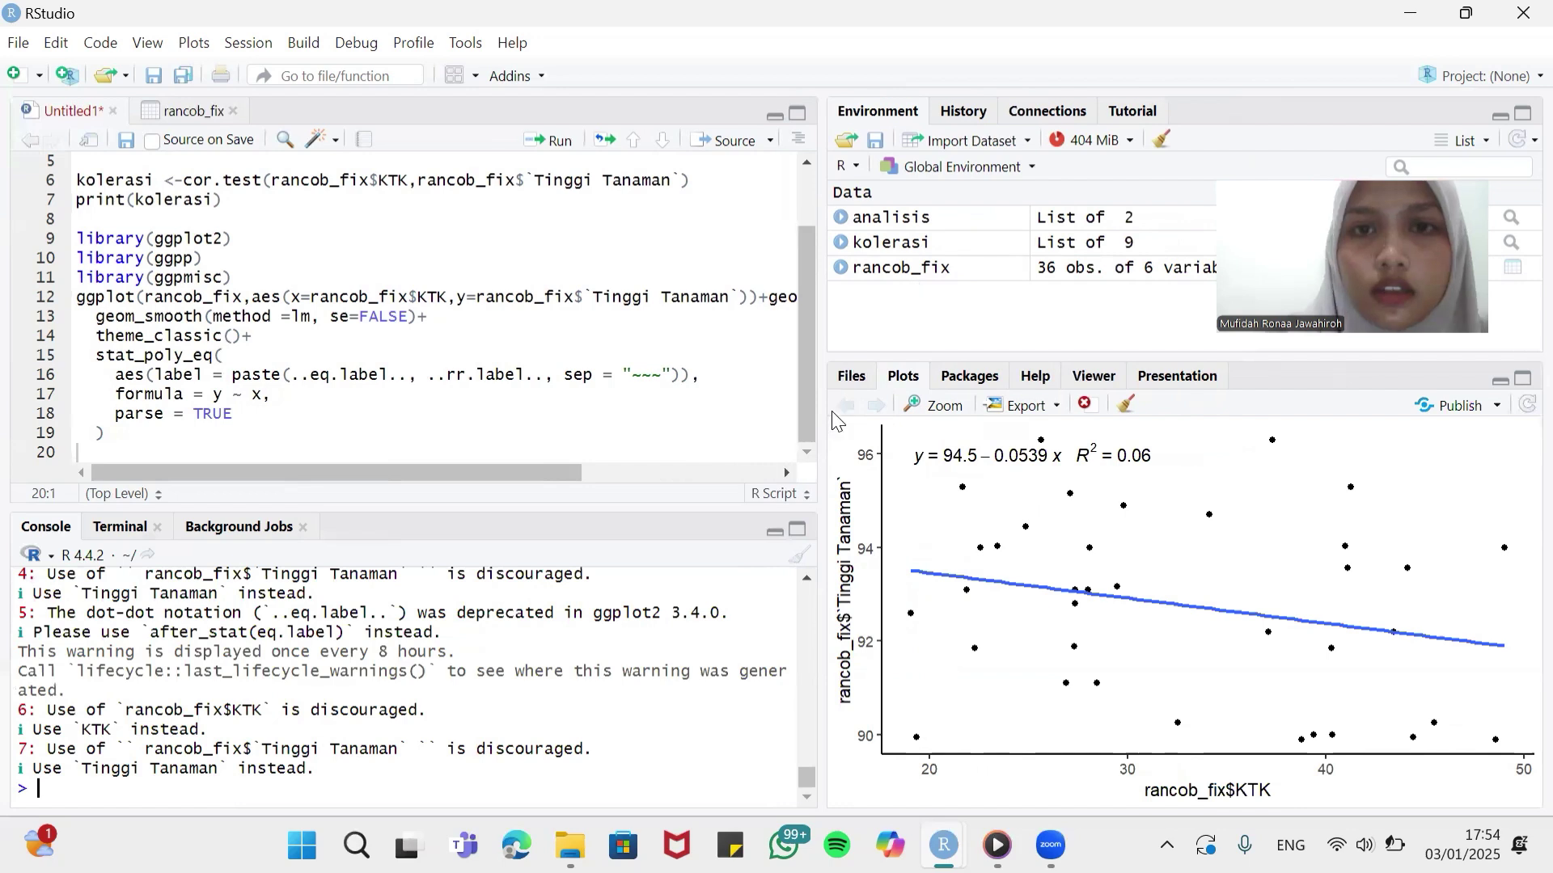
left_click_drag(821, 380, 863, 379)
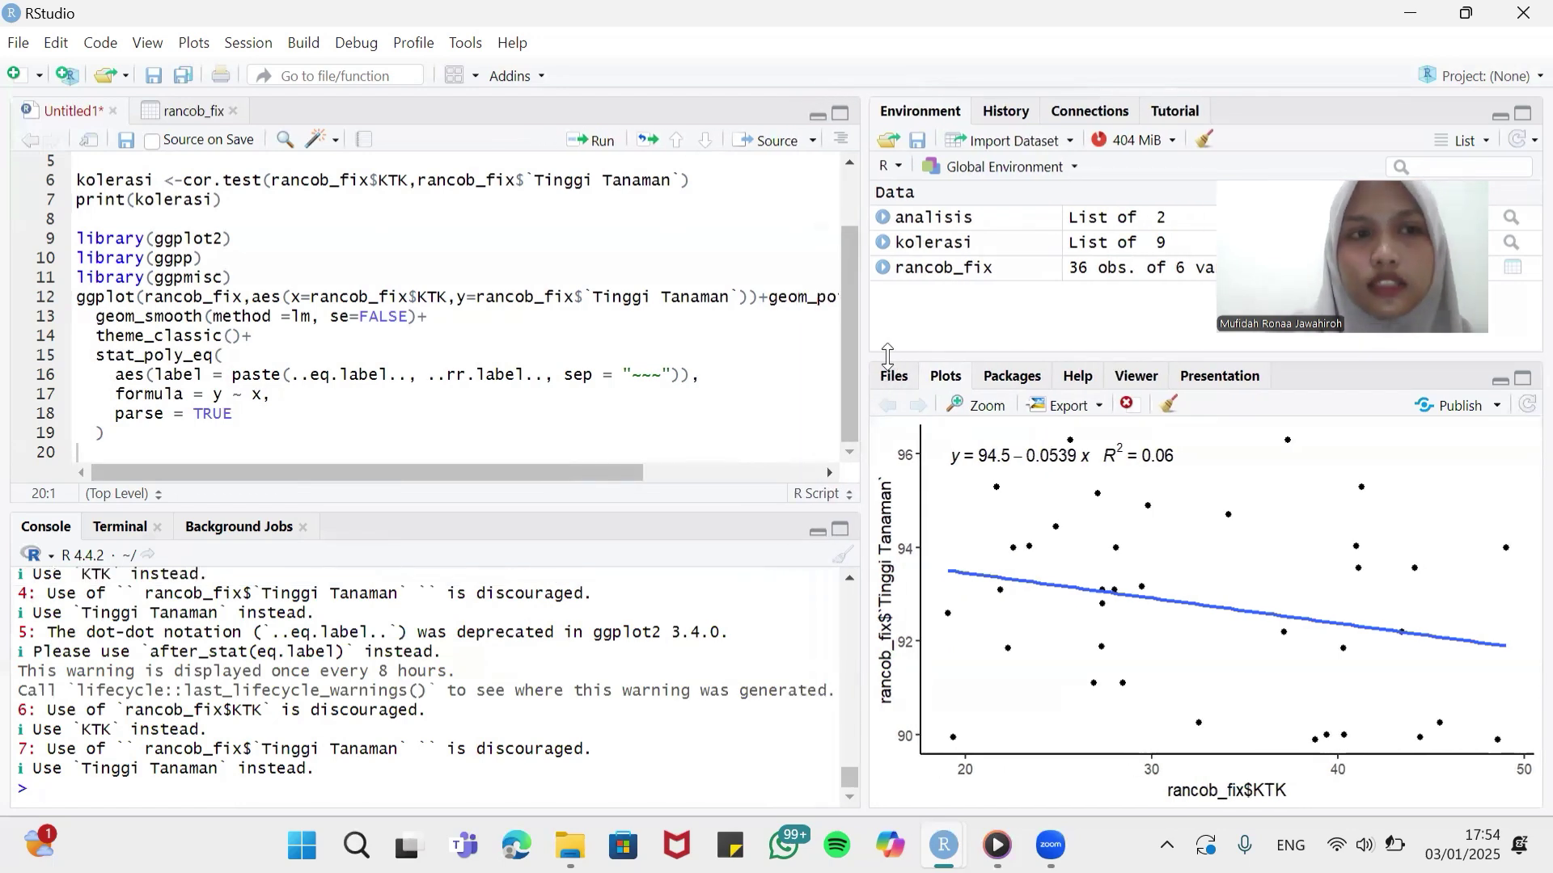